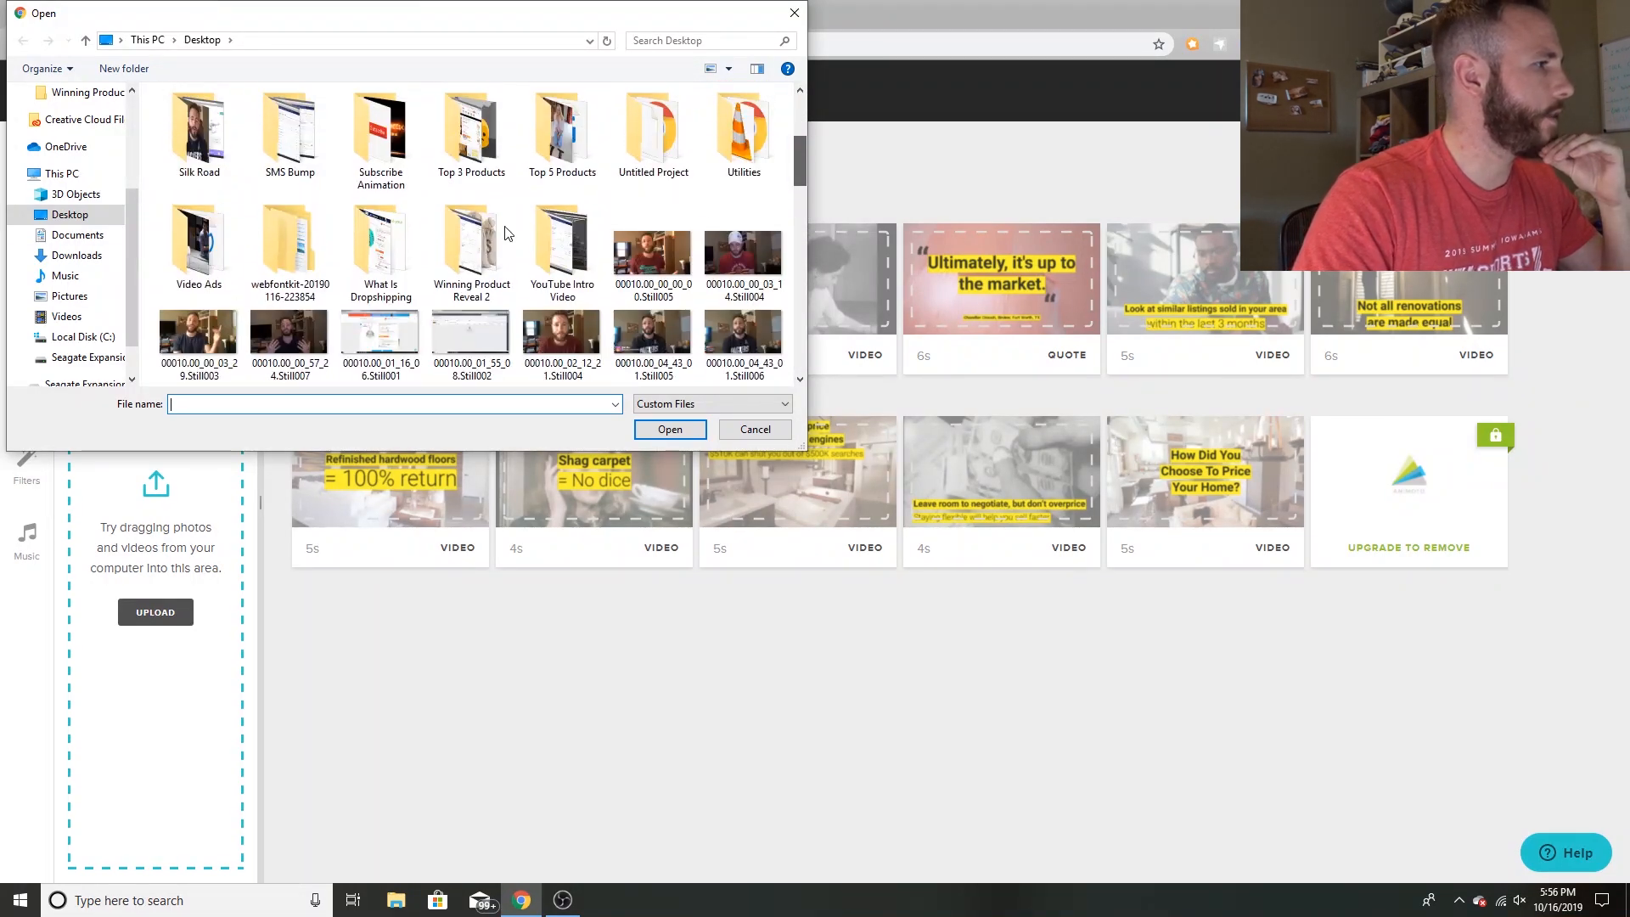
# Upload the video clip from the Desktop's Video Ads folder and place it in the first storyboard block.
pyautogui.doubleClick(189, 263)
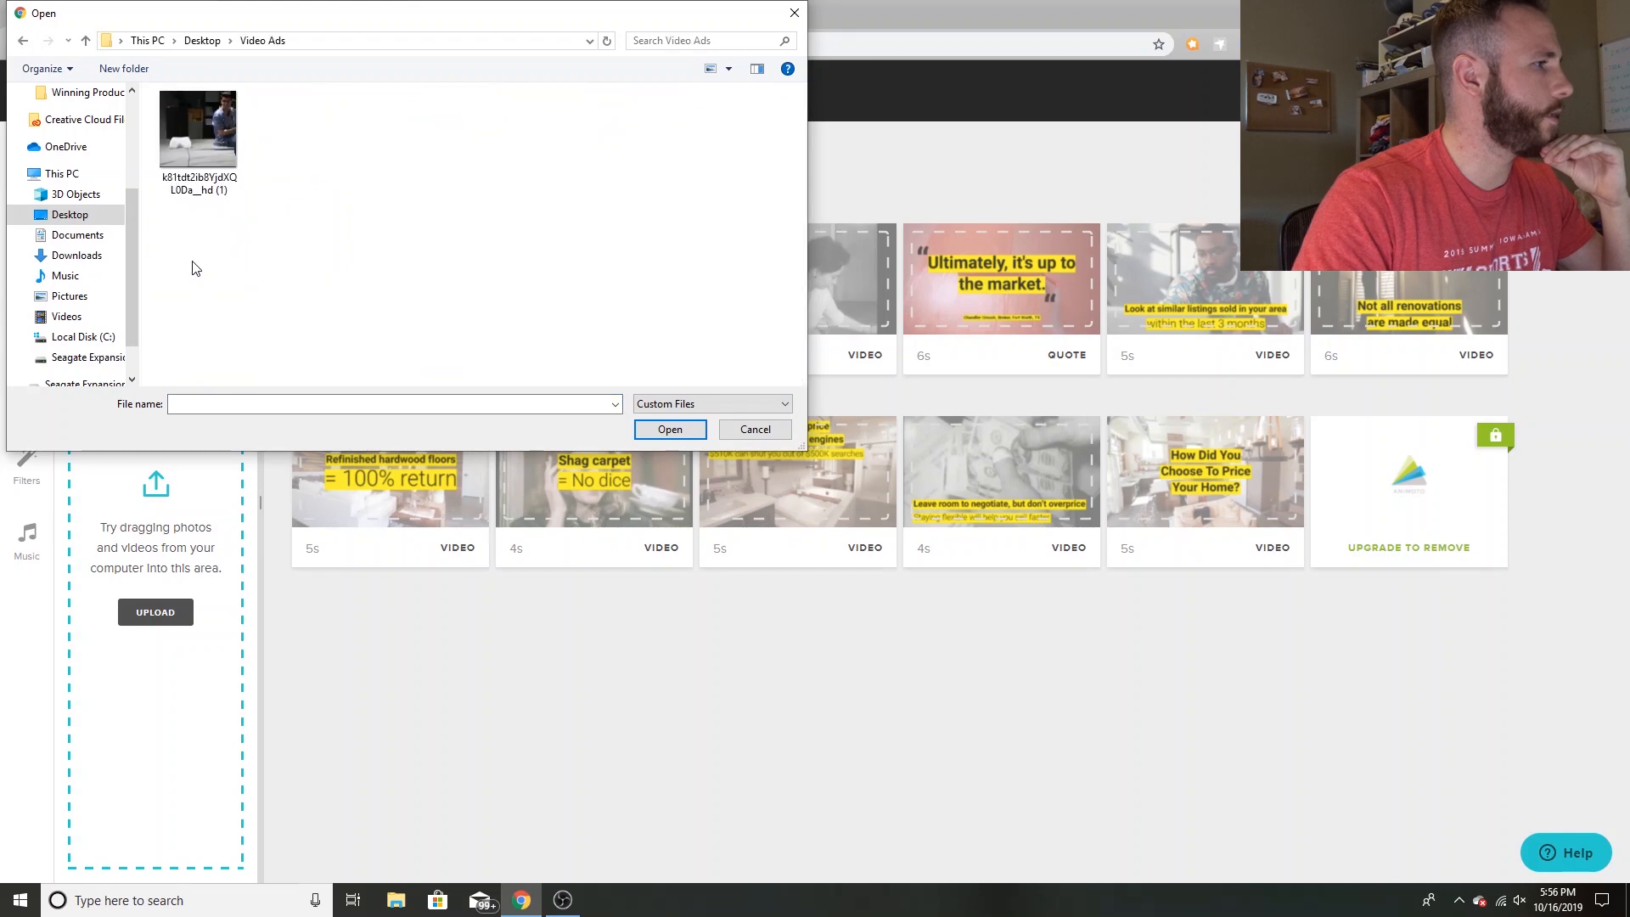
pyautogui.doubleClick(219, 130)
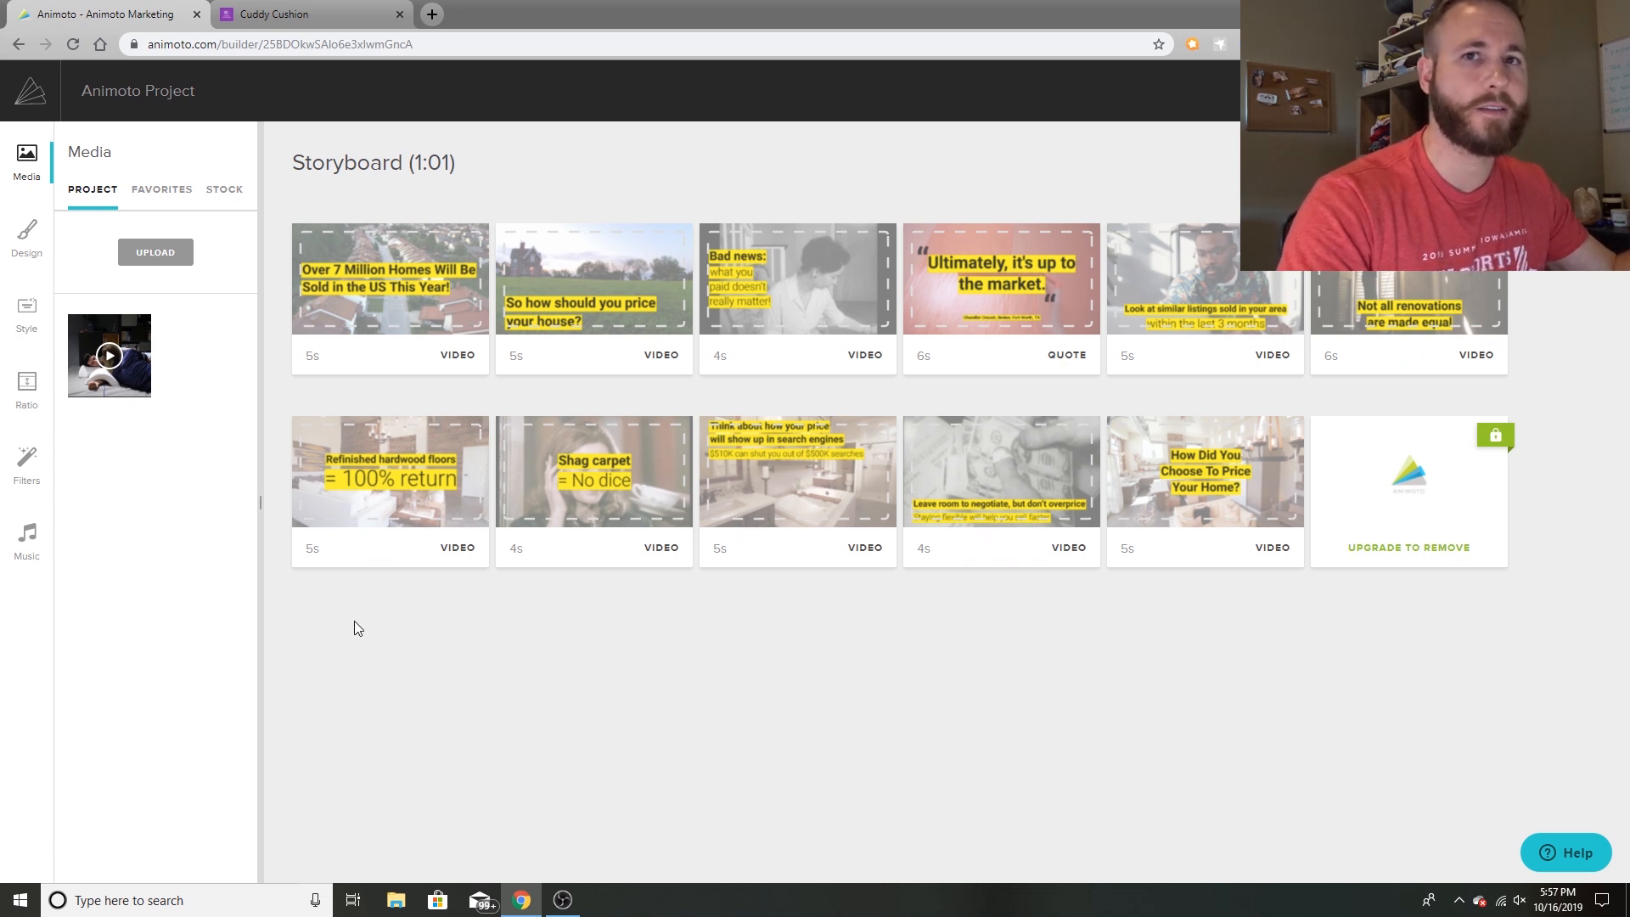
pyautogui.moveTo(136, 375); pyautogui.dragTo(432, 320)
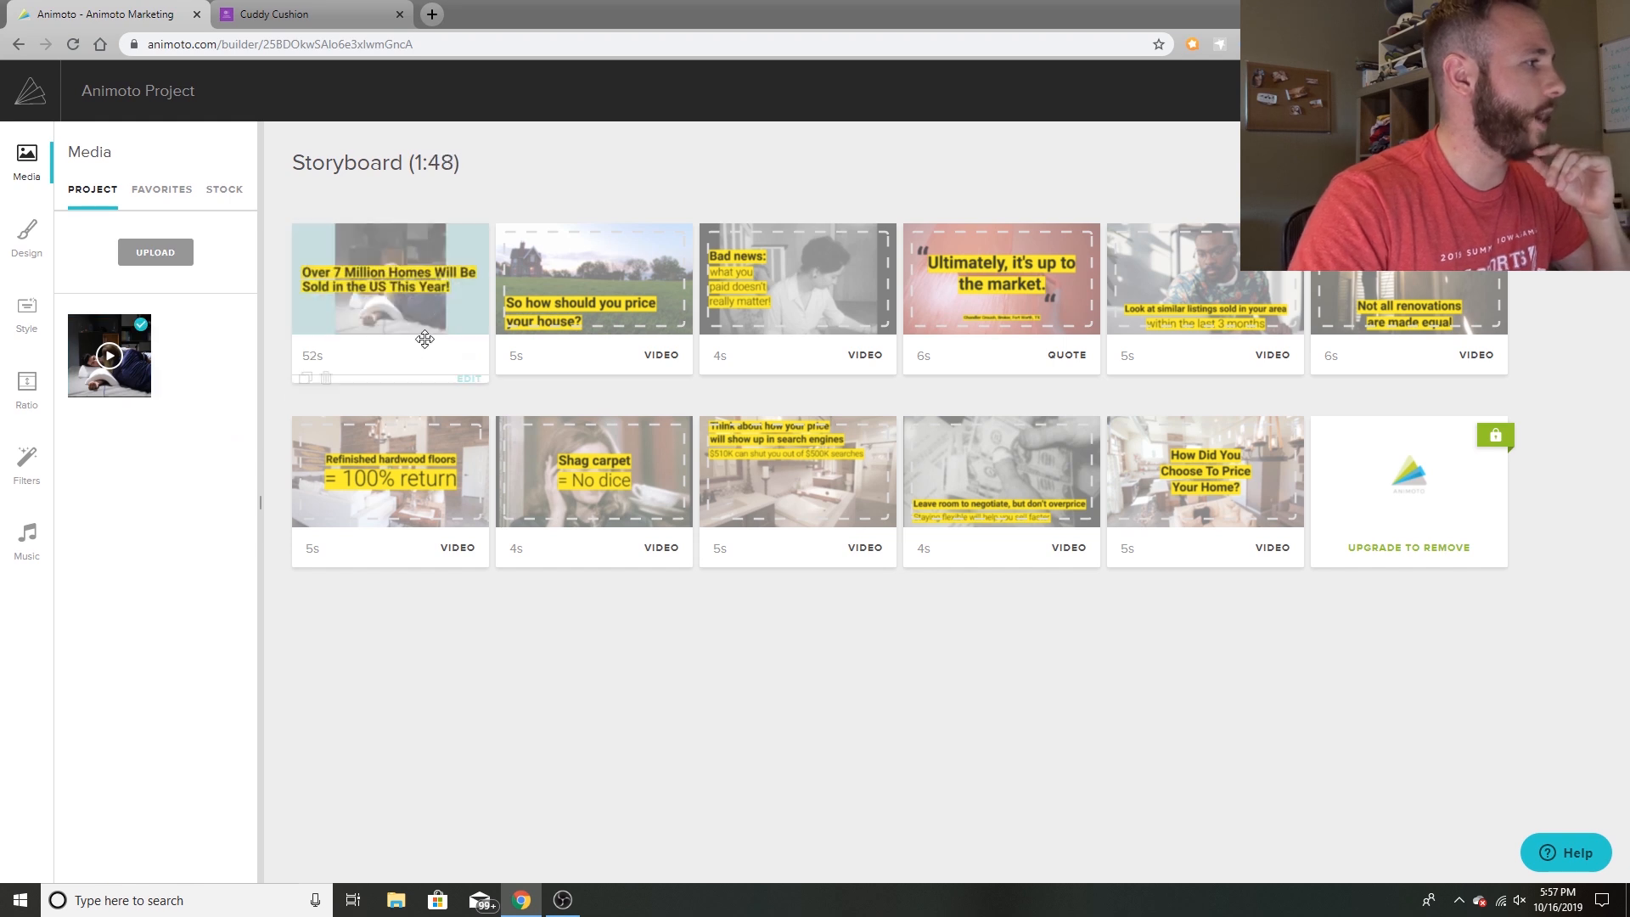
pyautogui.moveTo(418, 295)
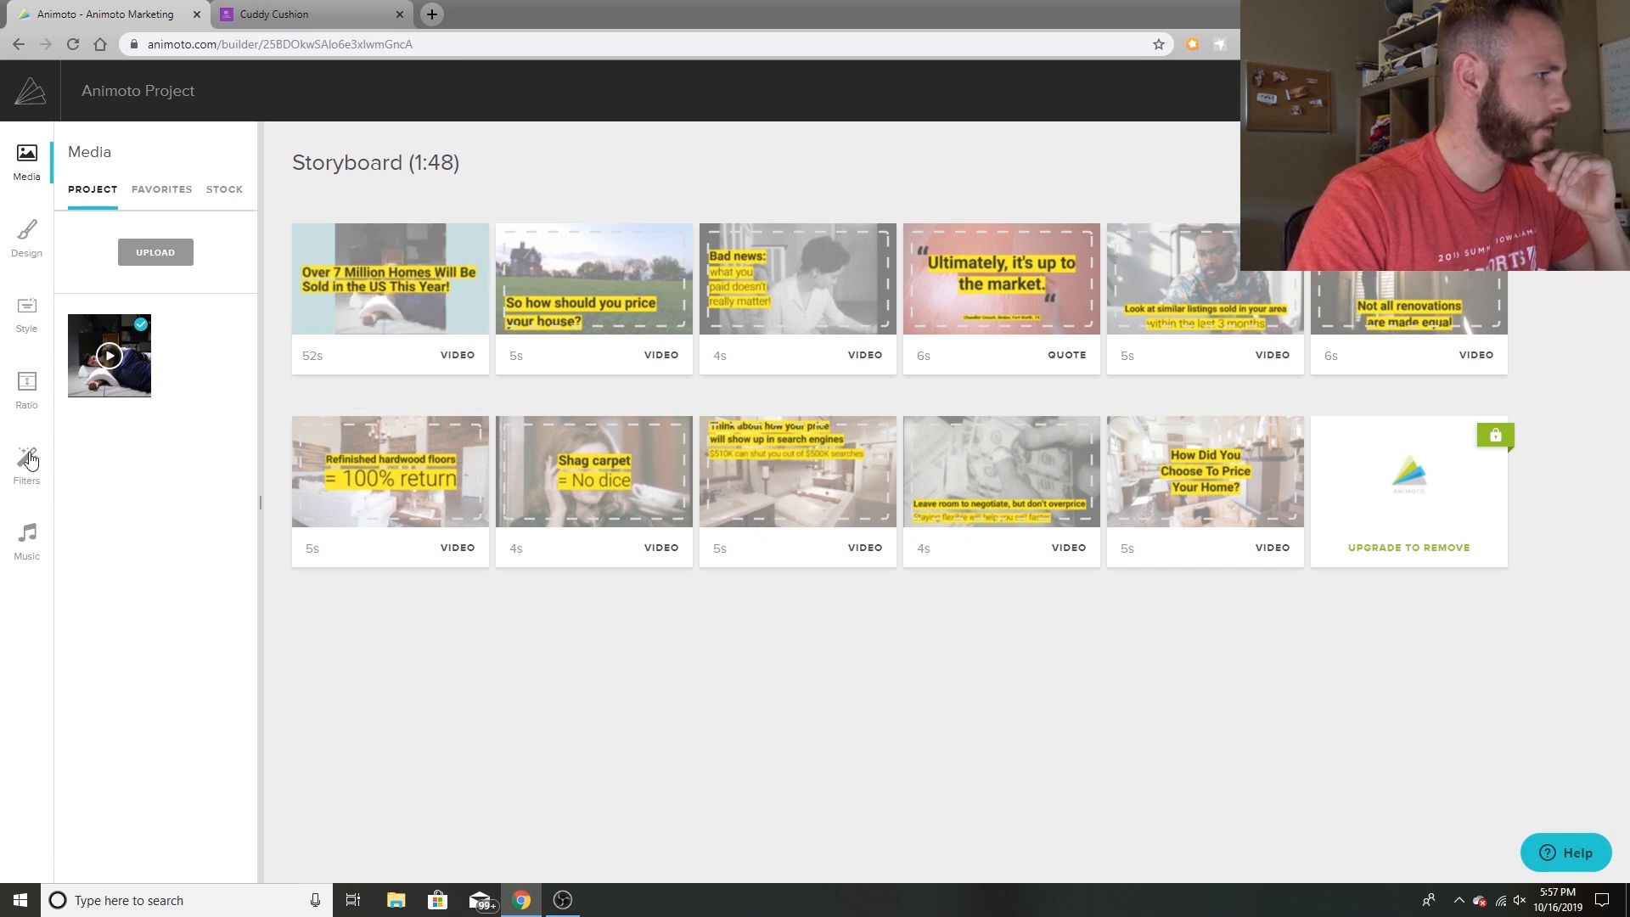
# Change the project's aspect ratio to Square (1:1).
pyautogui.click(26, 388)
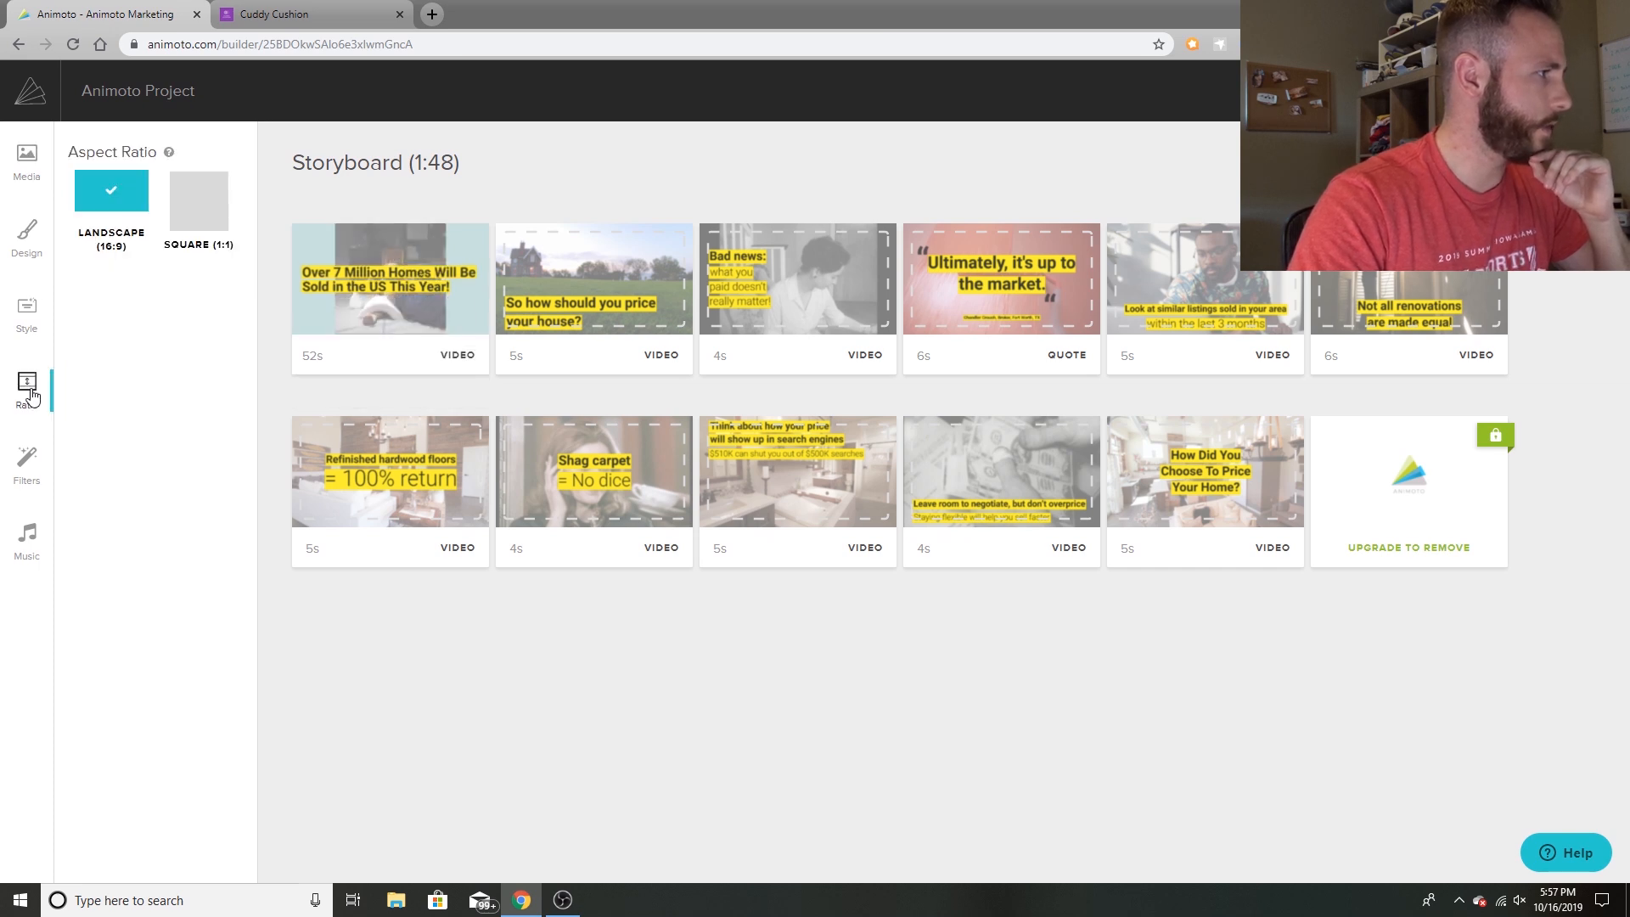
pyautogui.click(218, 223)
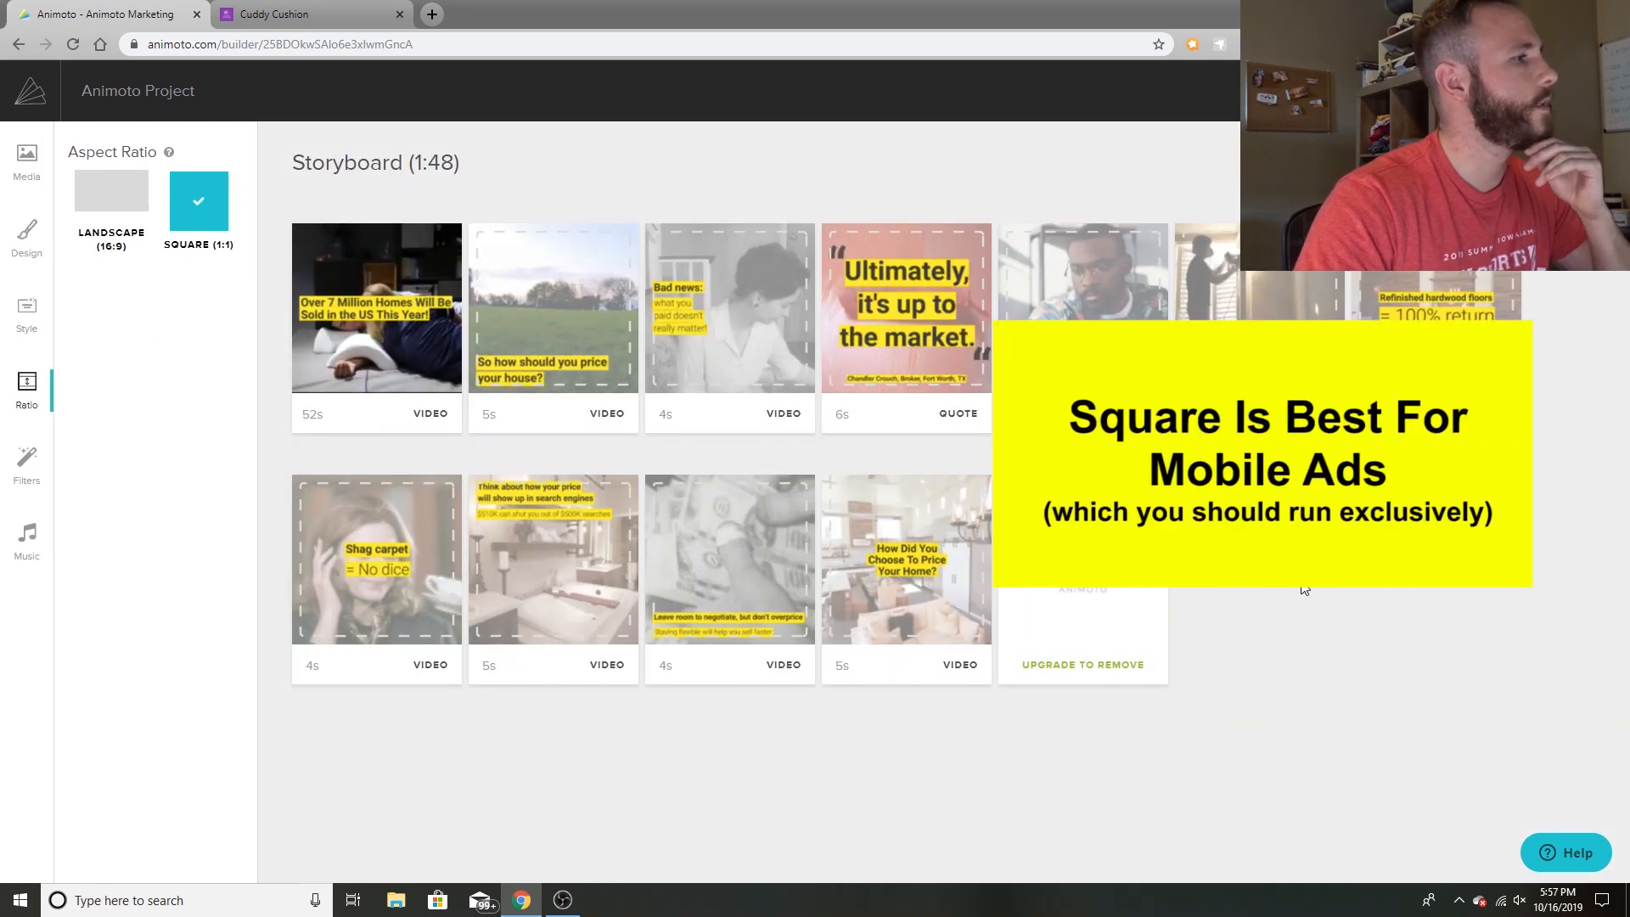
pyautogui.moveTo(399, 346)
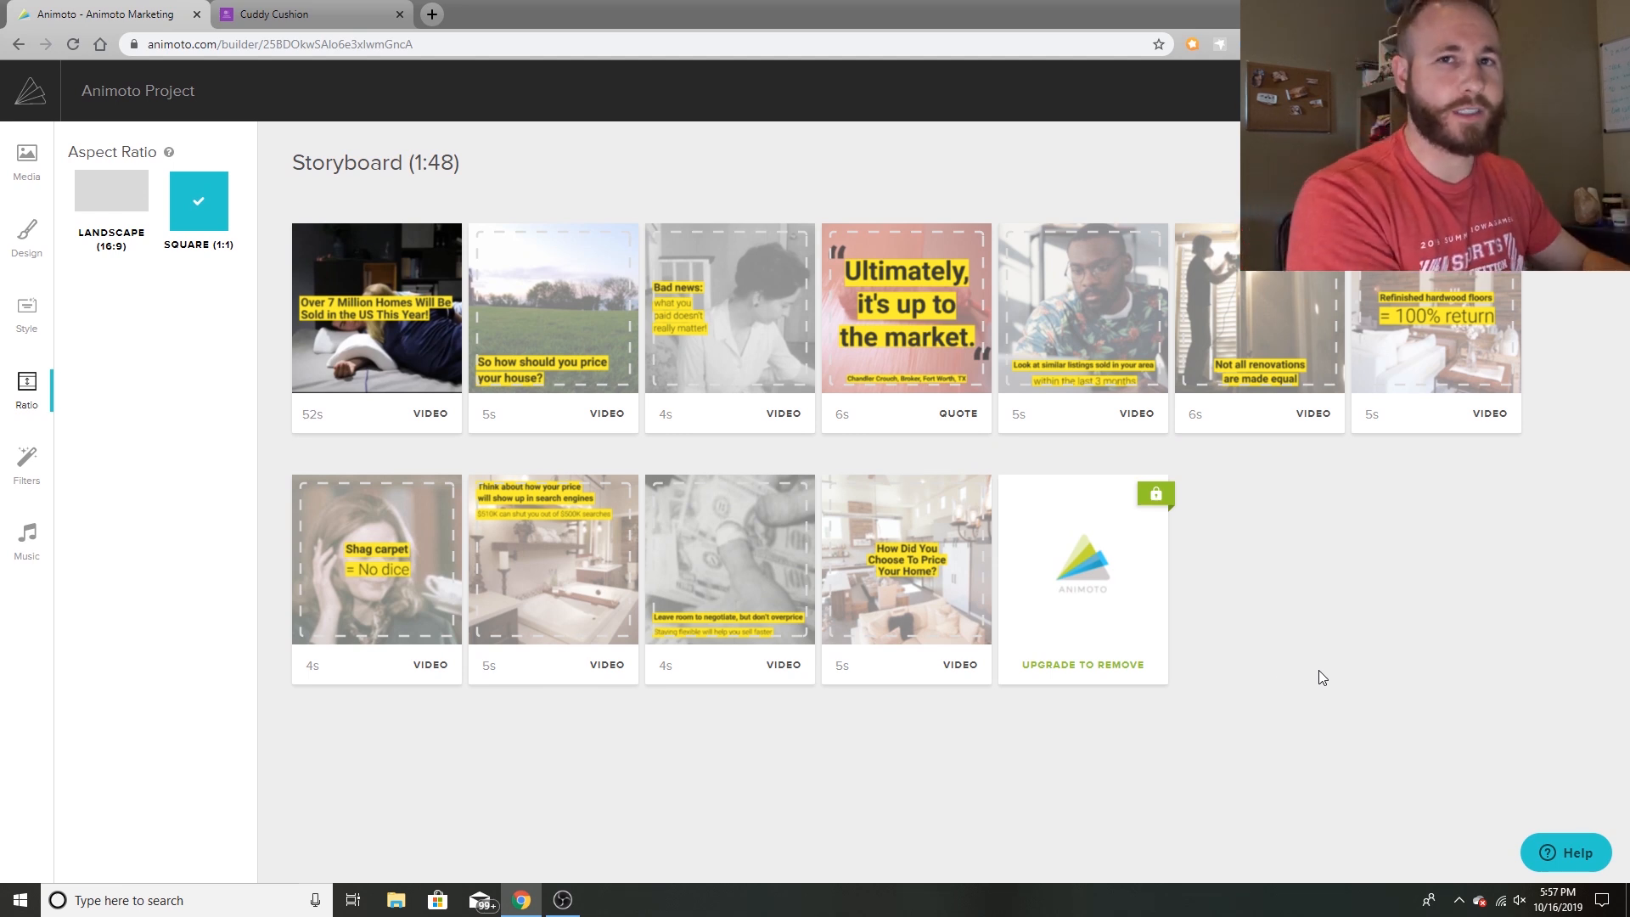
# Open the first storyboard block for editing, move its title to the lower edge of the frame, and preview the block.
pyautogui.moveTo(481, 424)
pyautogui.moveTo(427, 284)
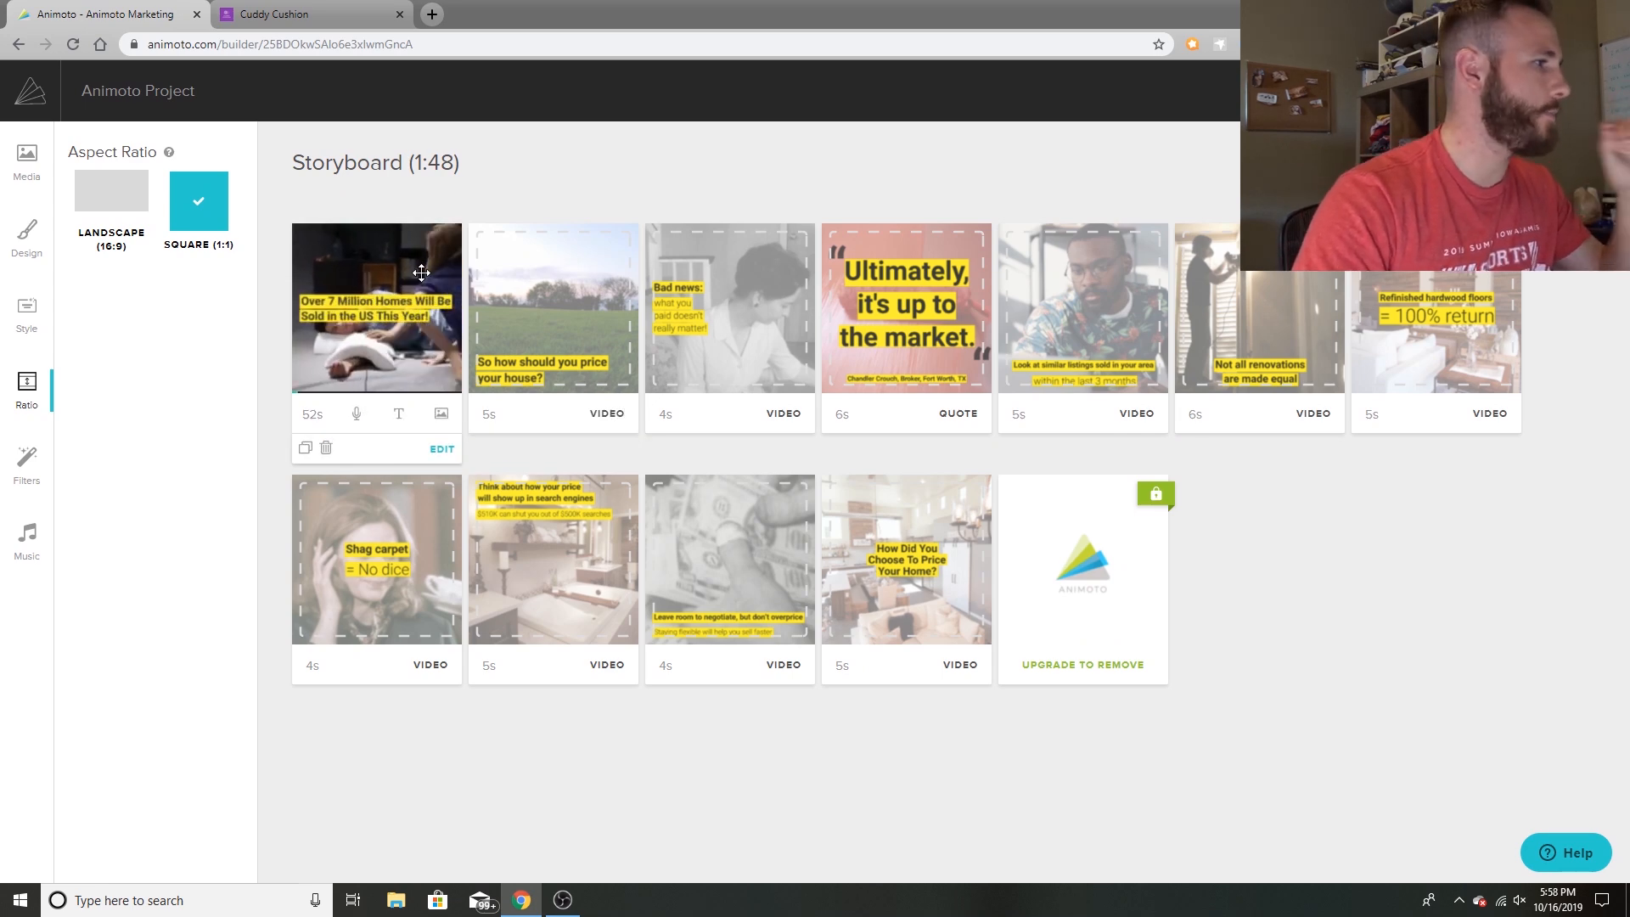
pyautogui.click(442, 448)
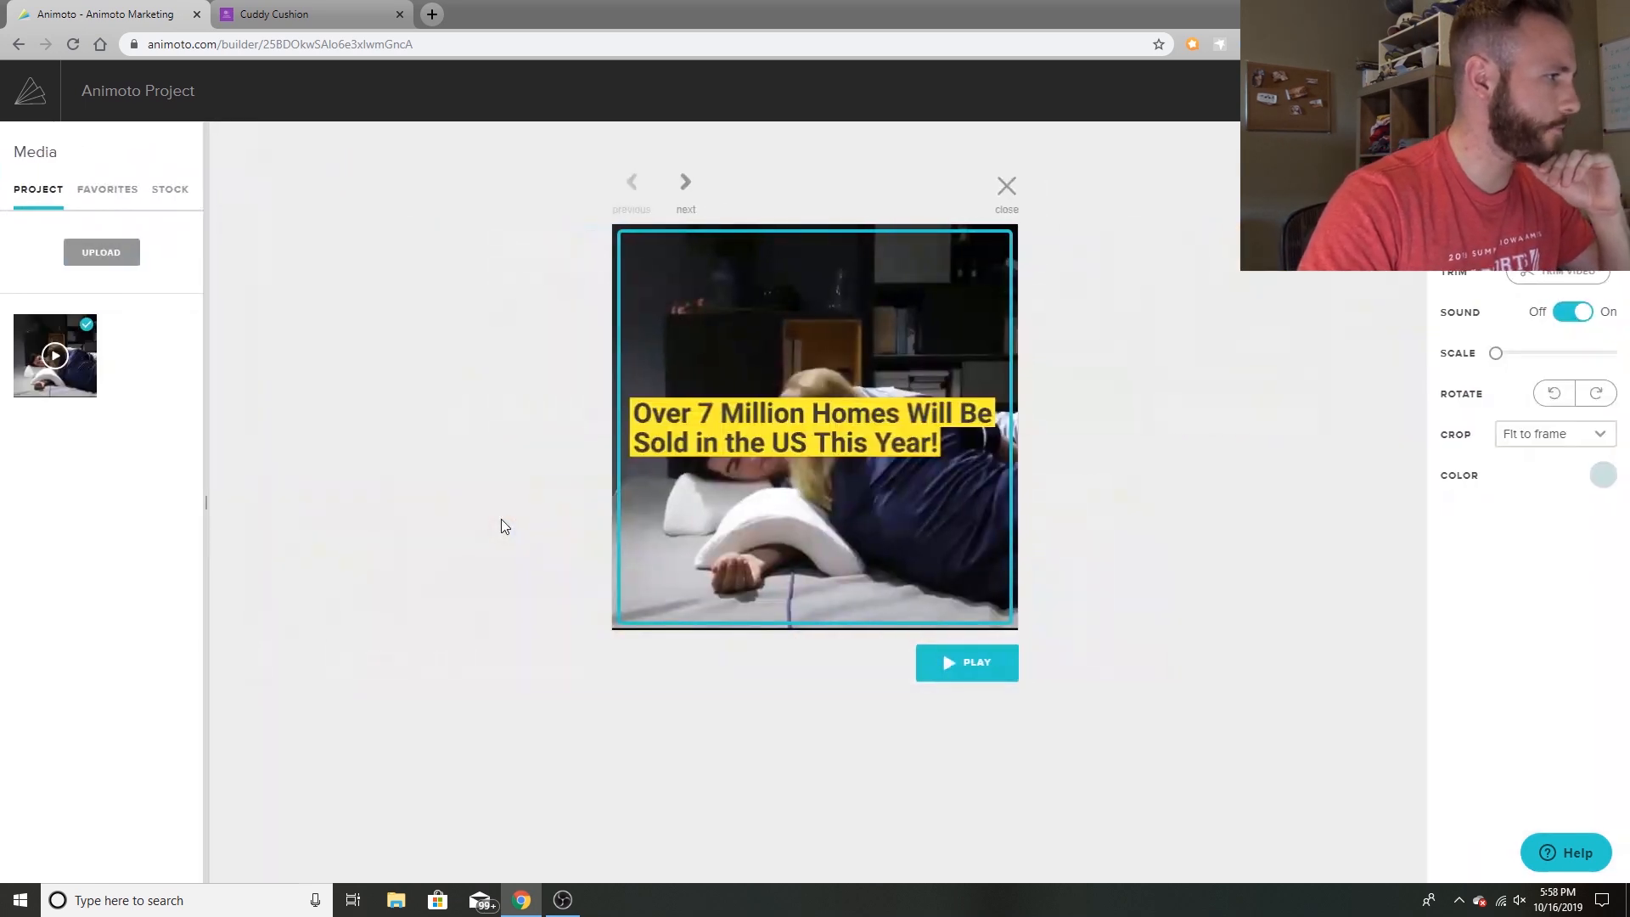
pyautogui.moveTo(893, 550); pyautogui.dragTo(885, 587)
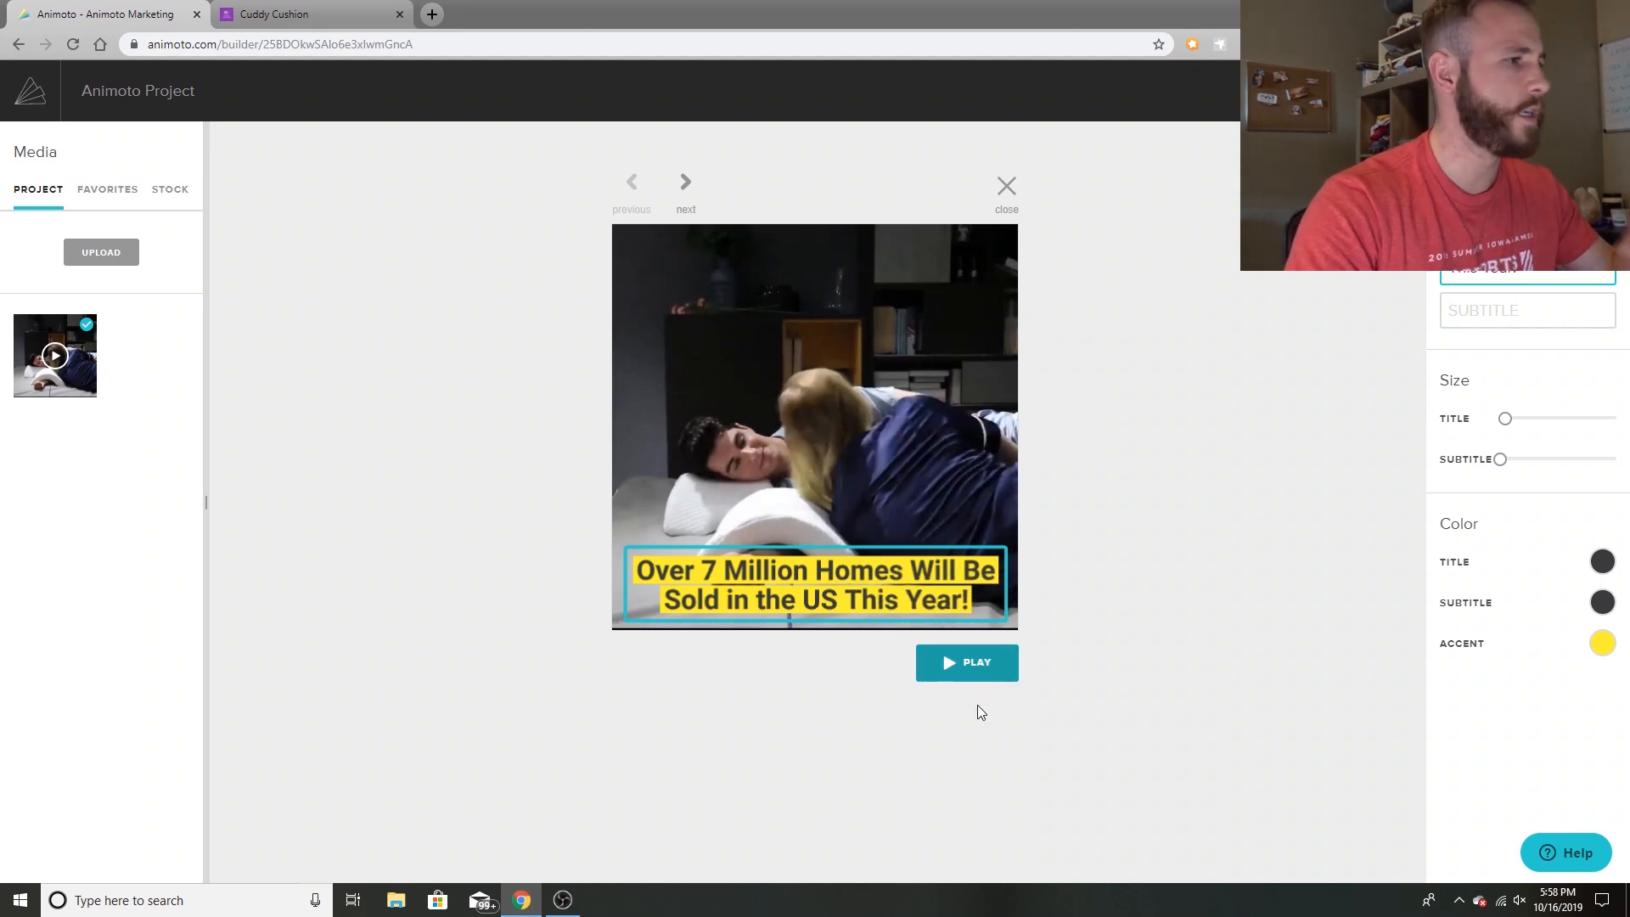
pyautogui.click(950, 679)
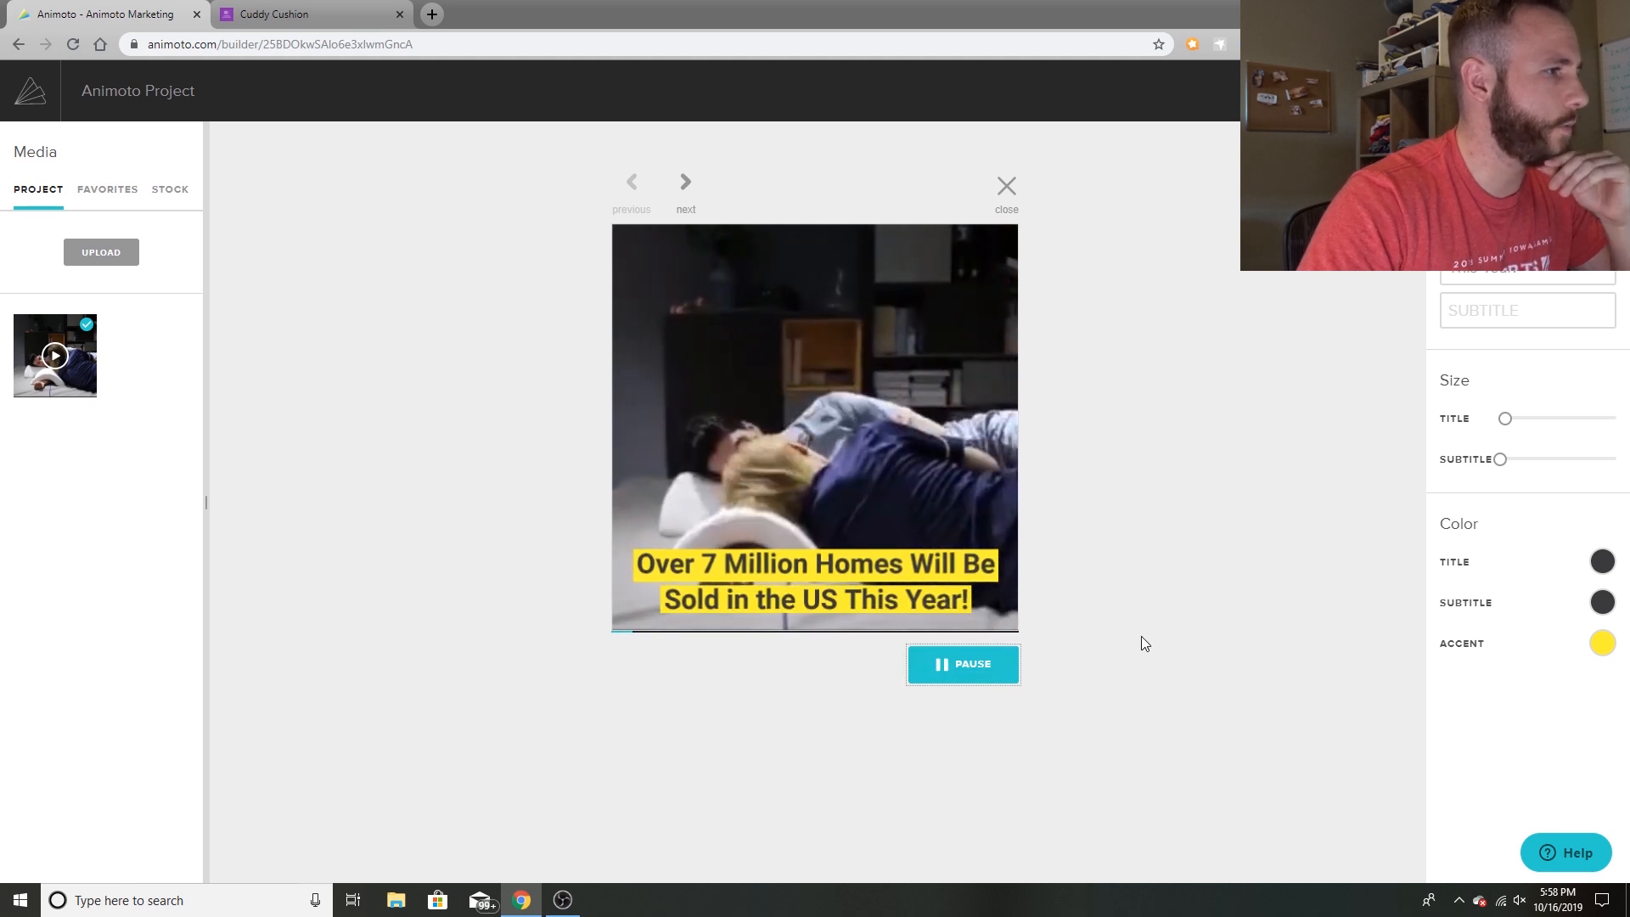
pyautogui.click(939, 664)
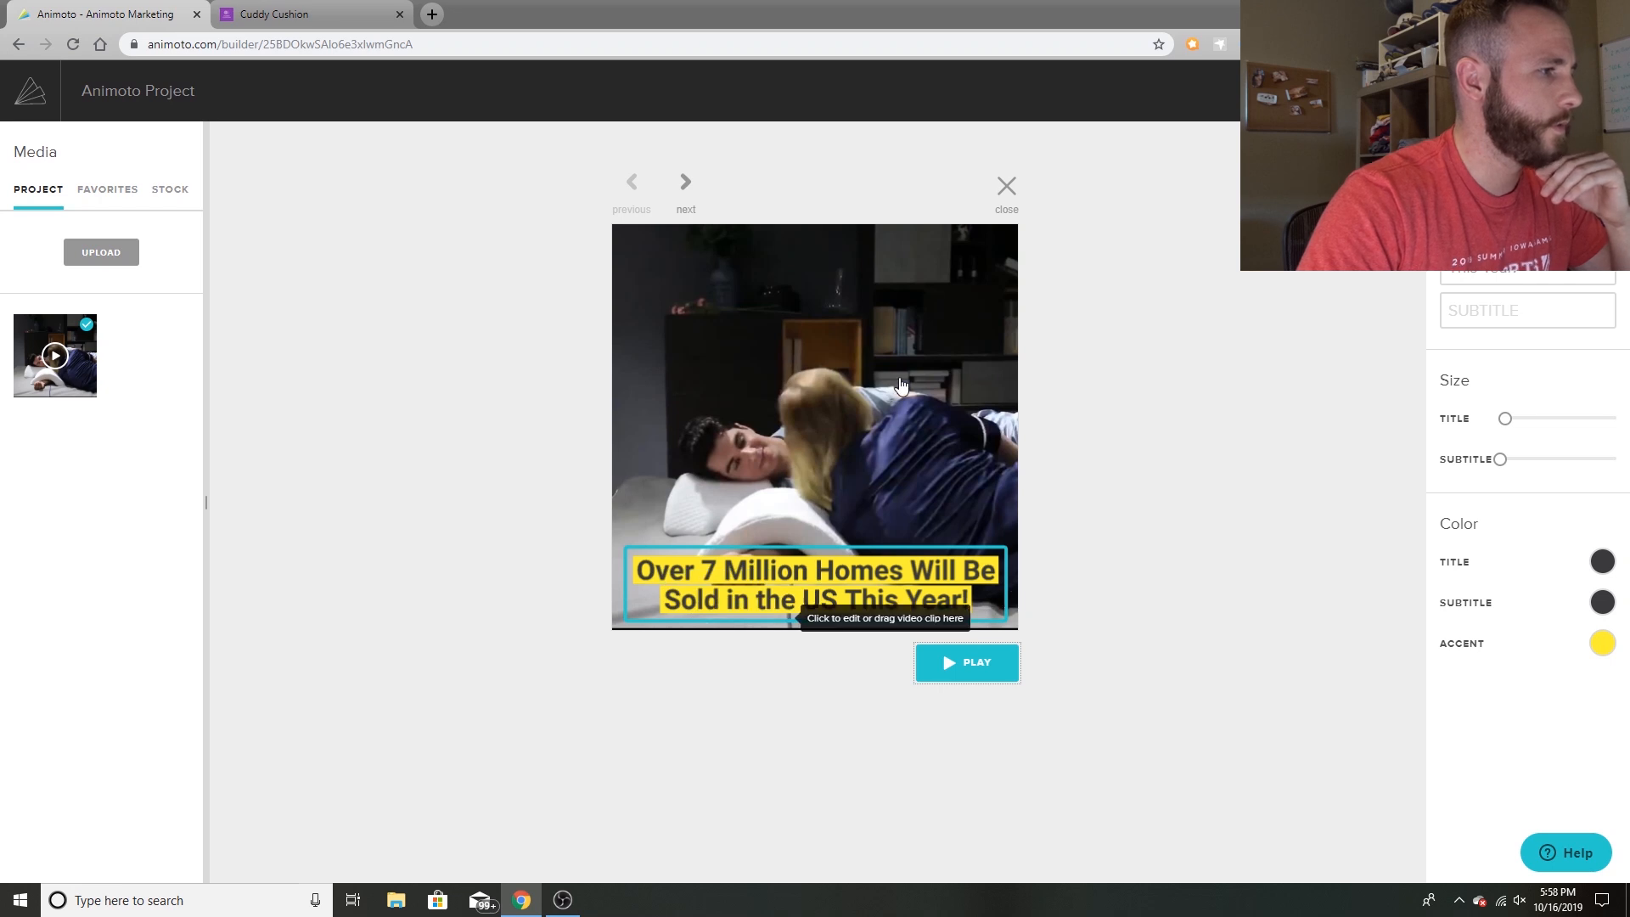
# Trim the first block's footage to its first 3 seconds and preview the result.
pyautogui.click(993, 450)
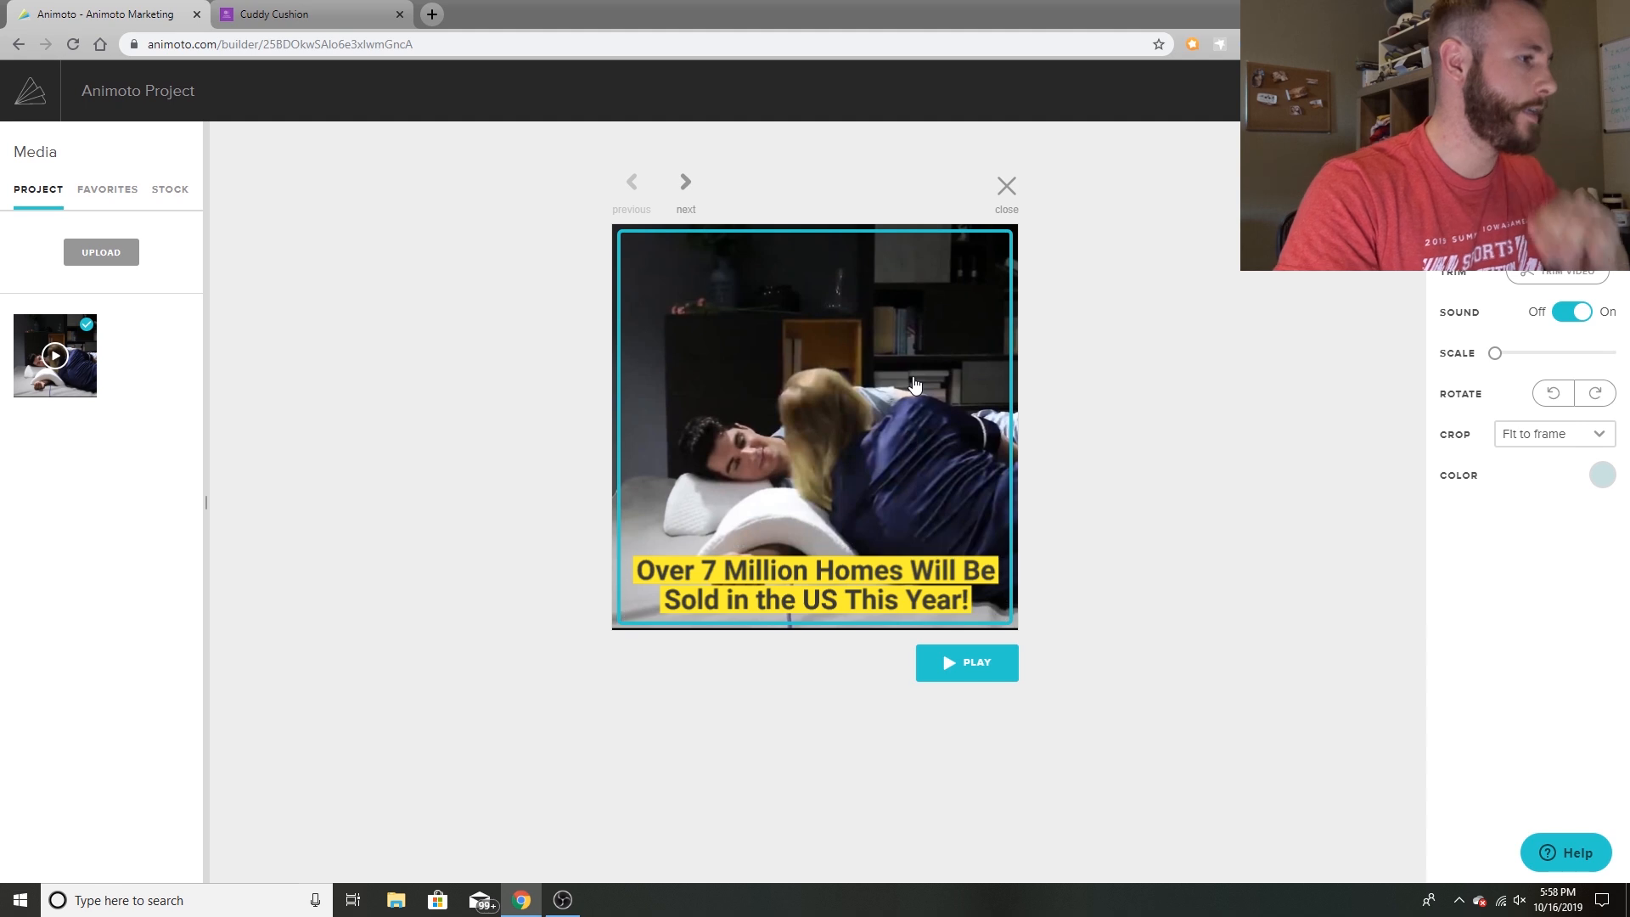
pyautogui.click(1553, 278)
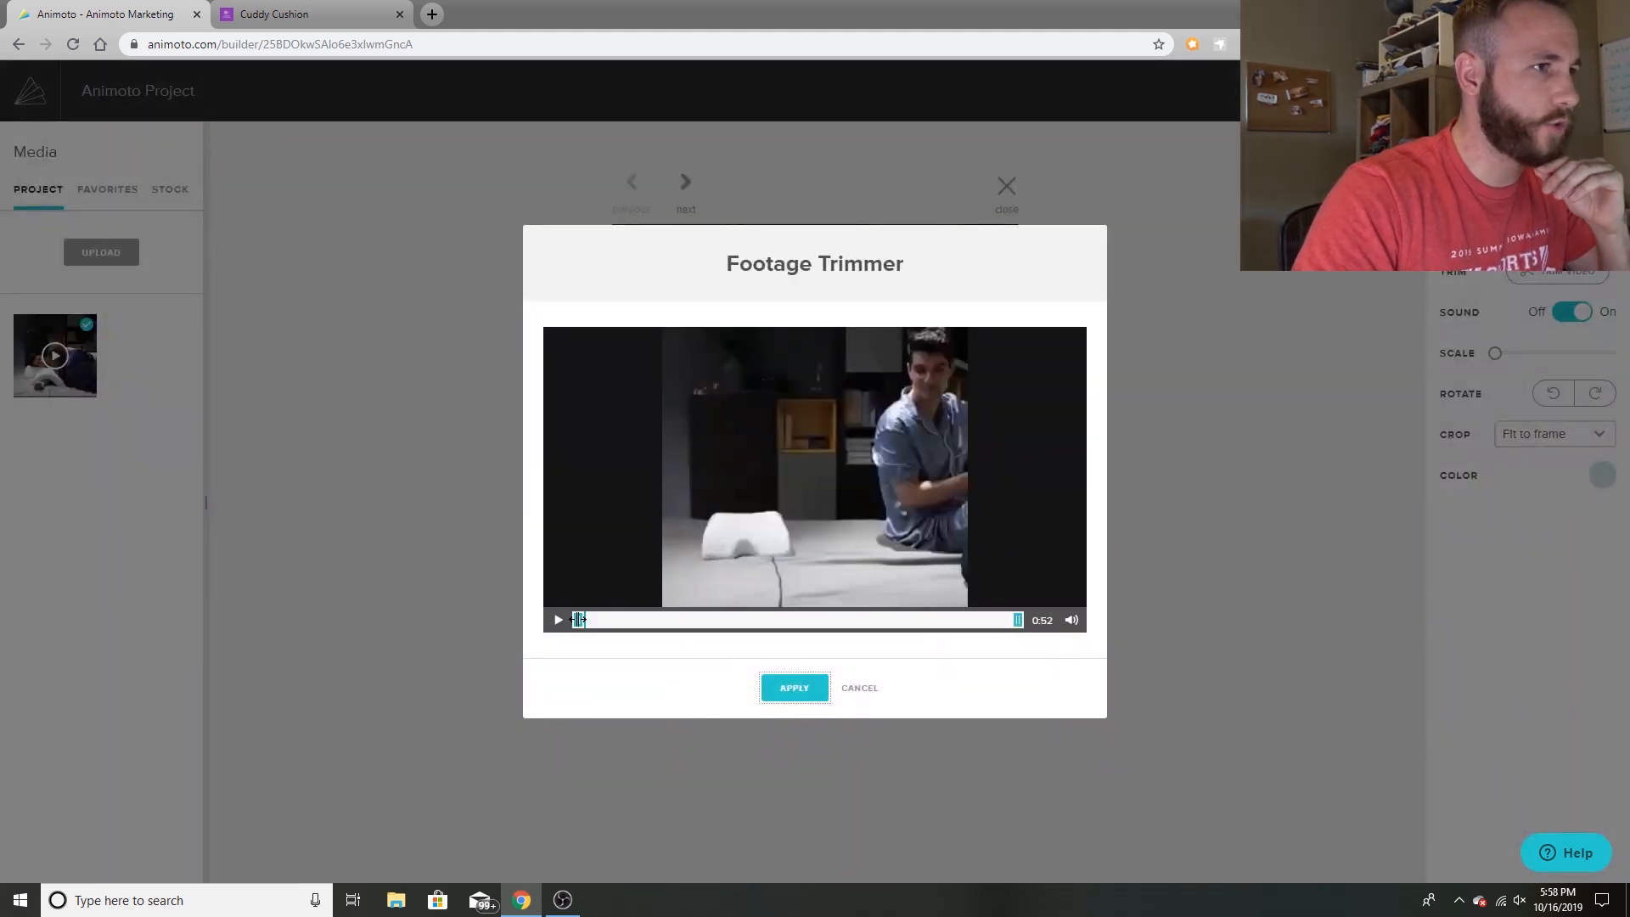
pyautogui.moveTo(1018, 621); pyautogui.dragTo(539, 656)
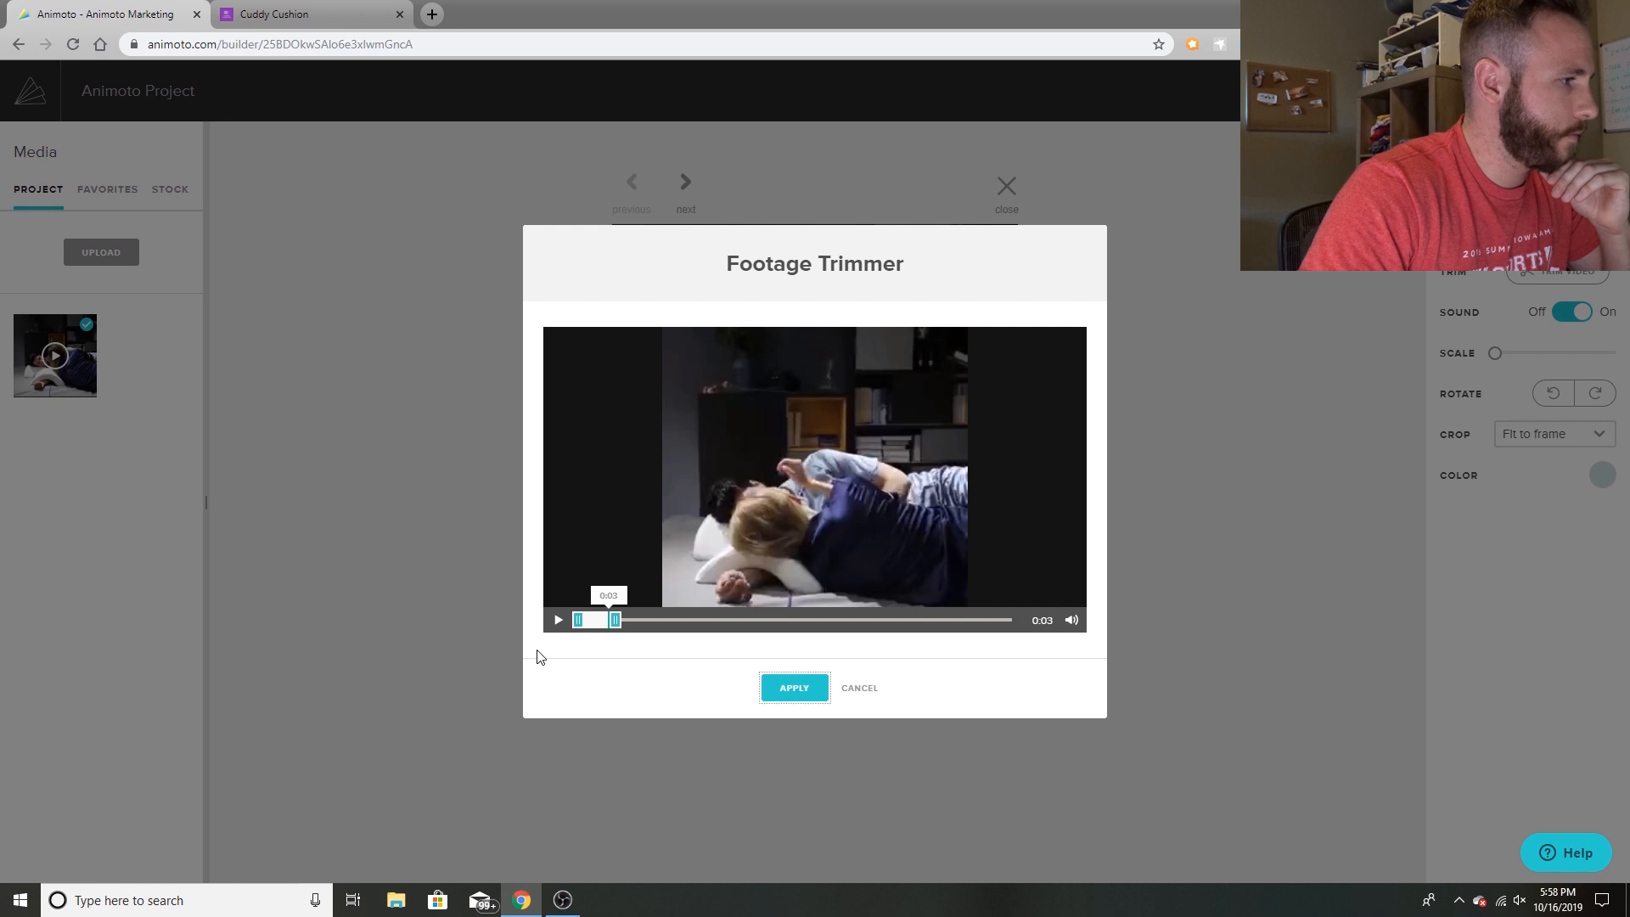
pyautogui.click(791, 685)
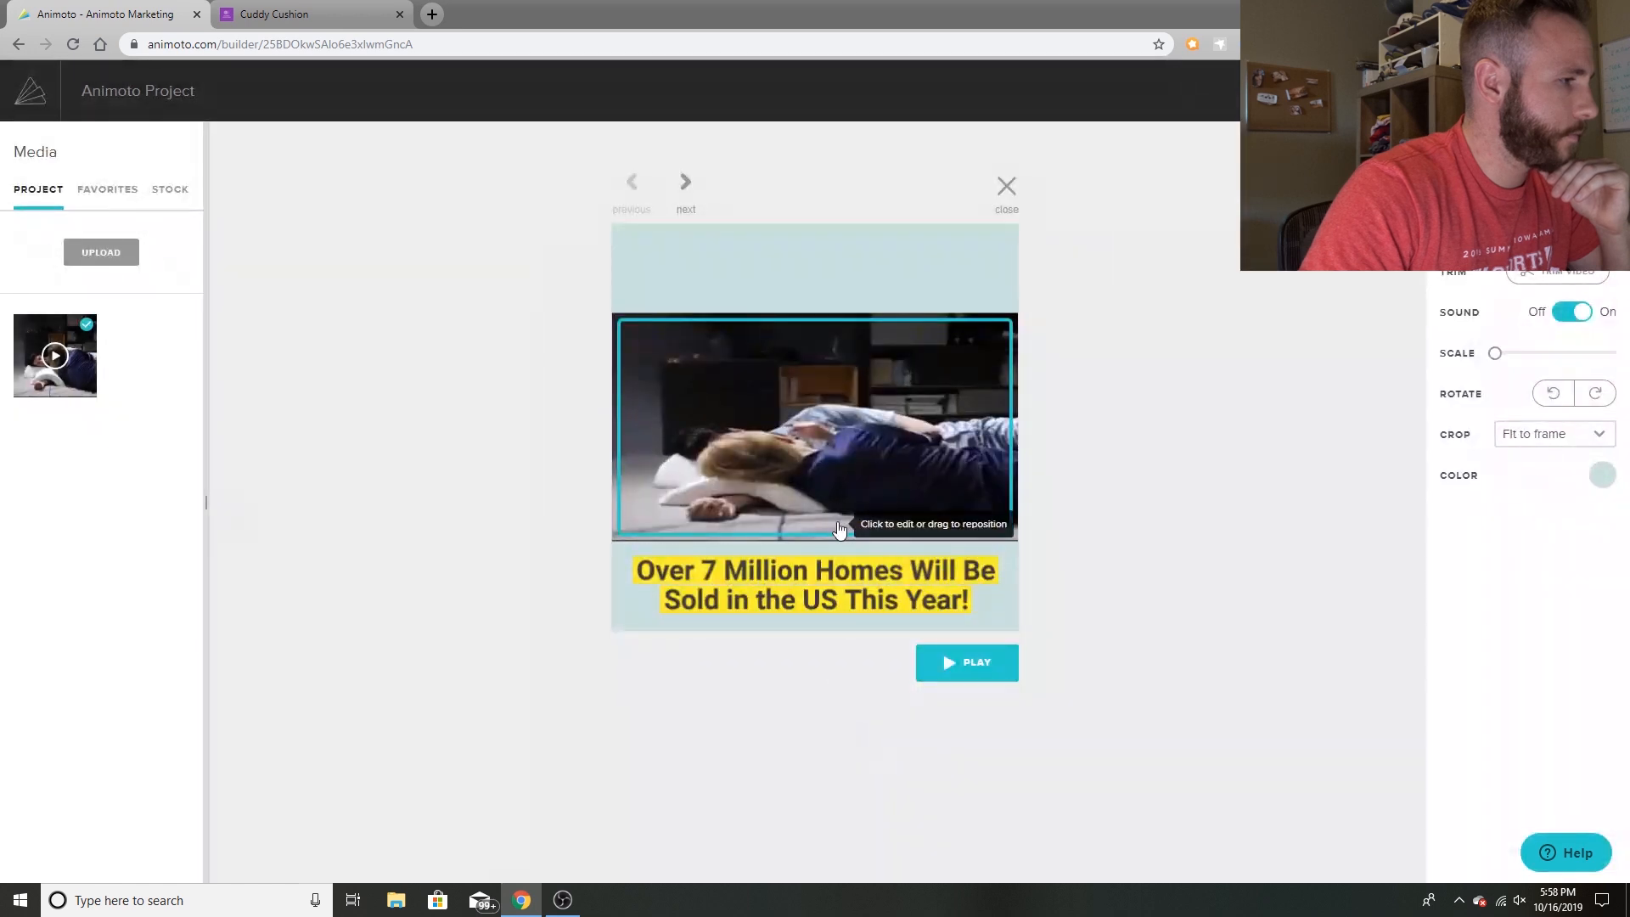
pyautogui.click(938, 663)
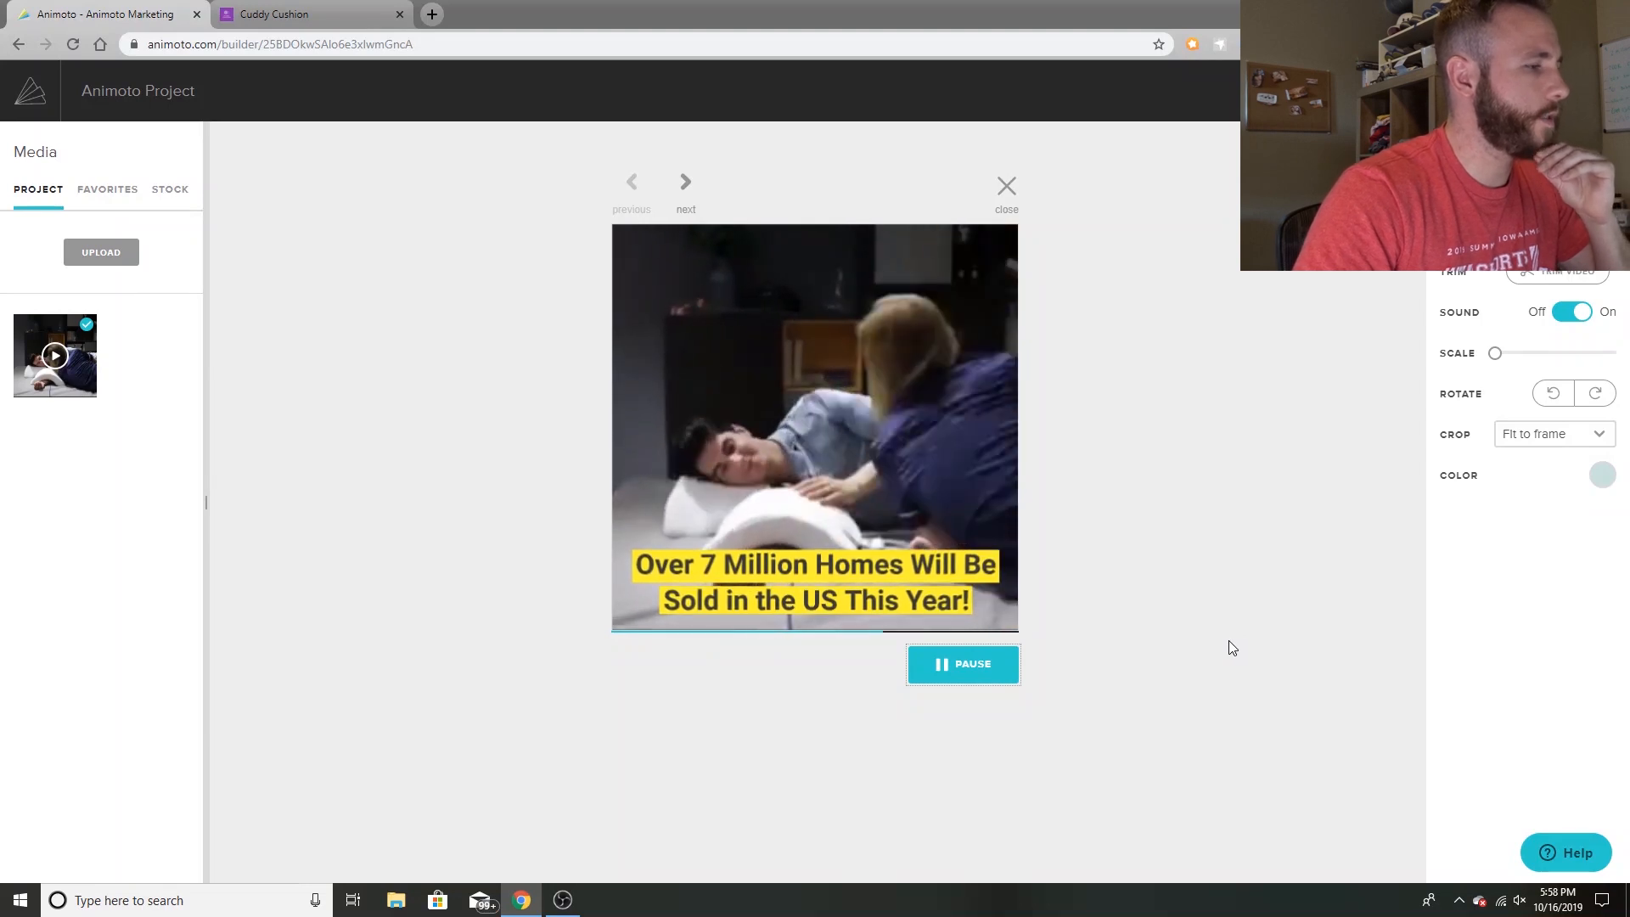
# Delete the title text "Over 7 Million Homes Will Be Sold in the US This Year!" and return to the storyboard.
pyautogui.click(880, 577)
pyautogui.click(940, 595)
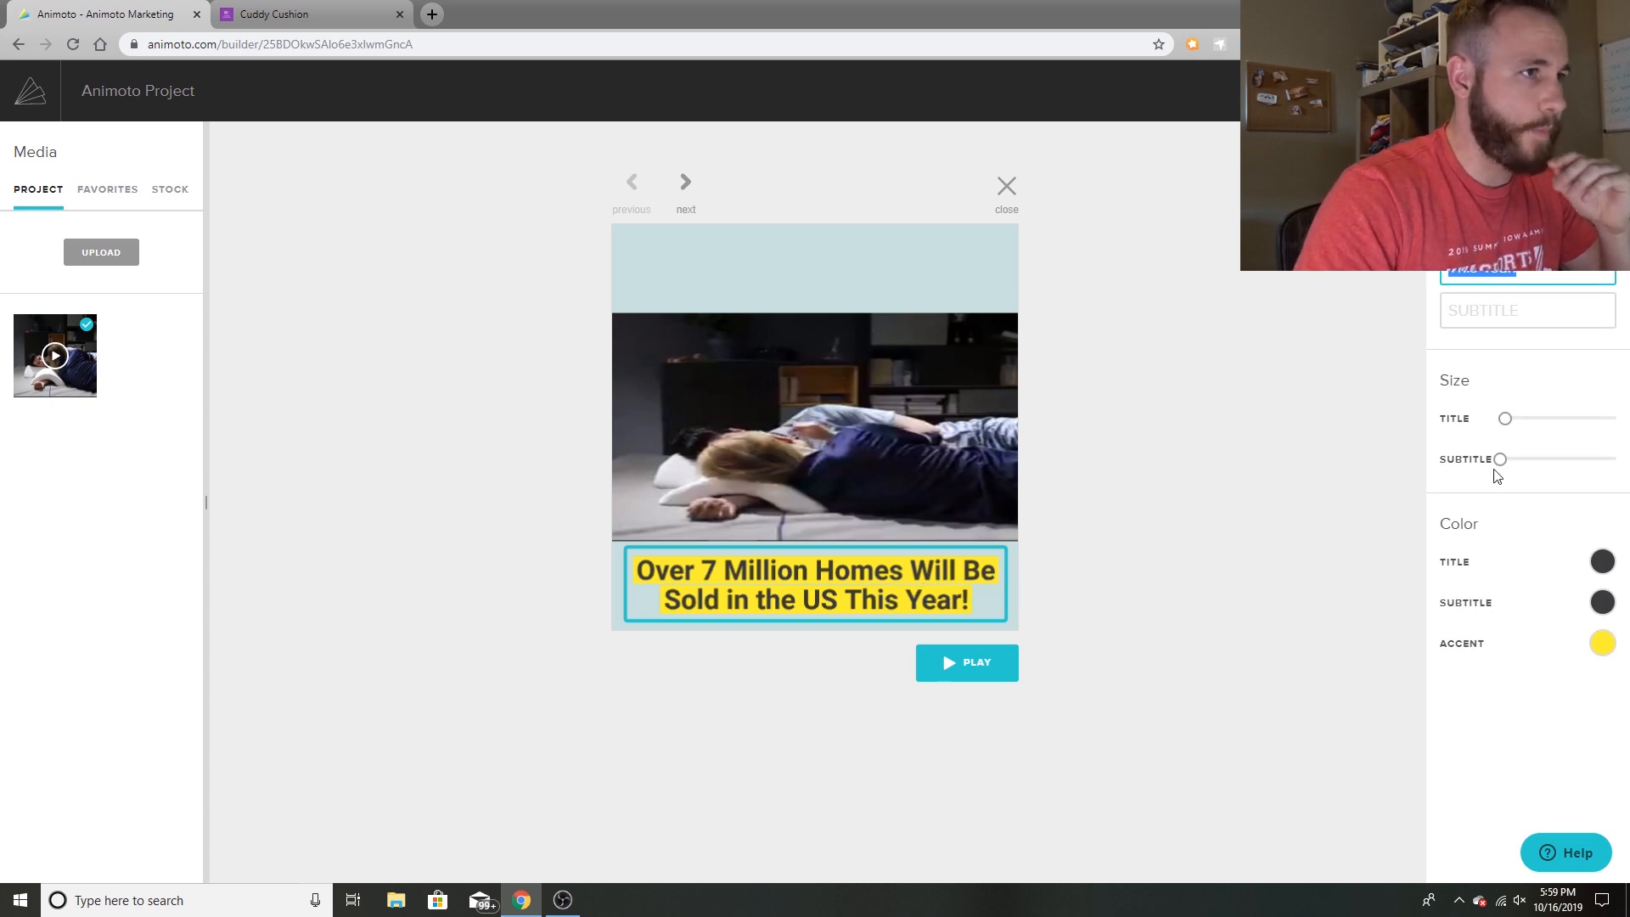
pyautogui.press('BackSpace')
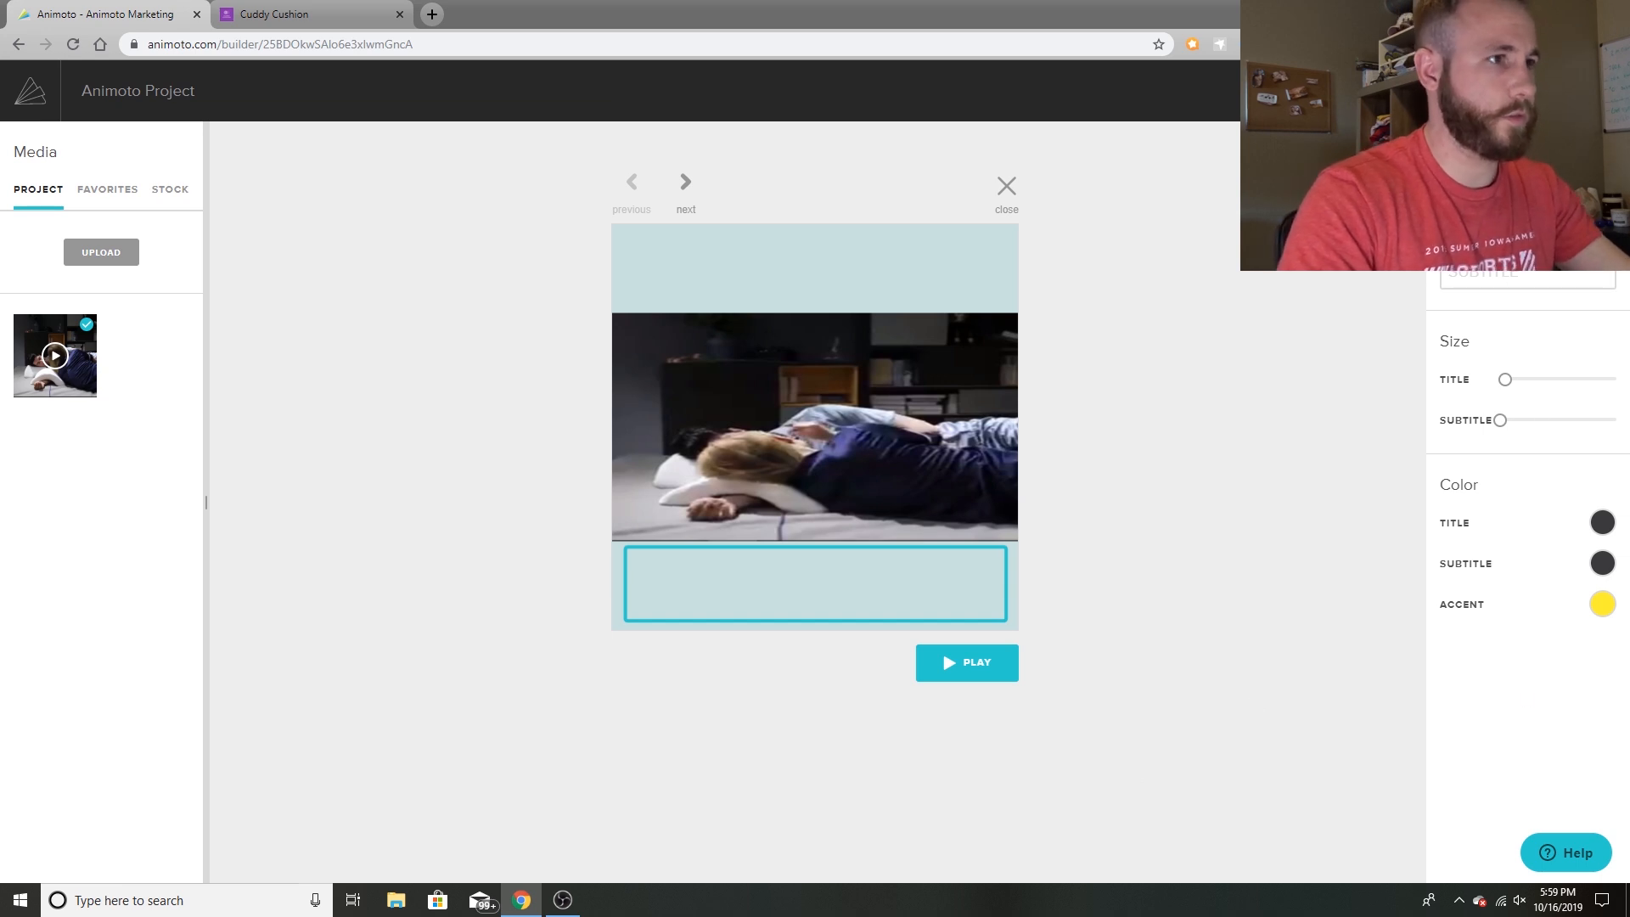
pyautogui.click(1002, 183)
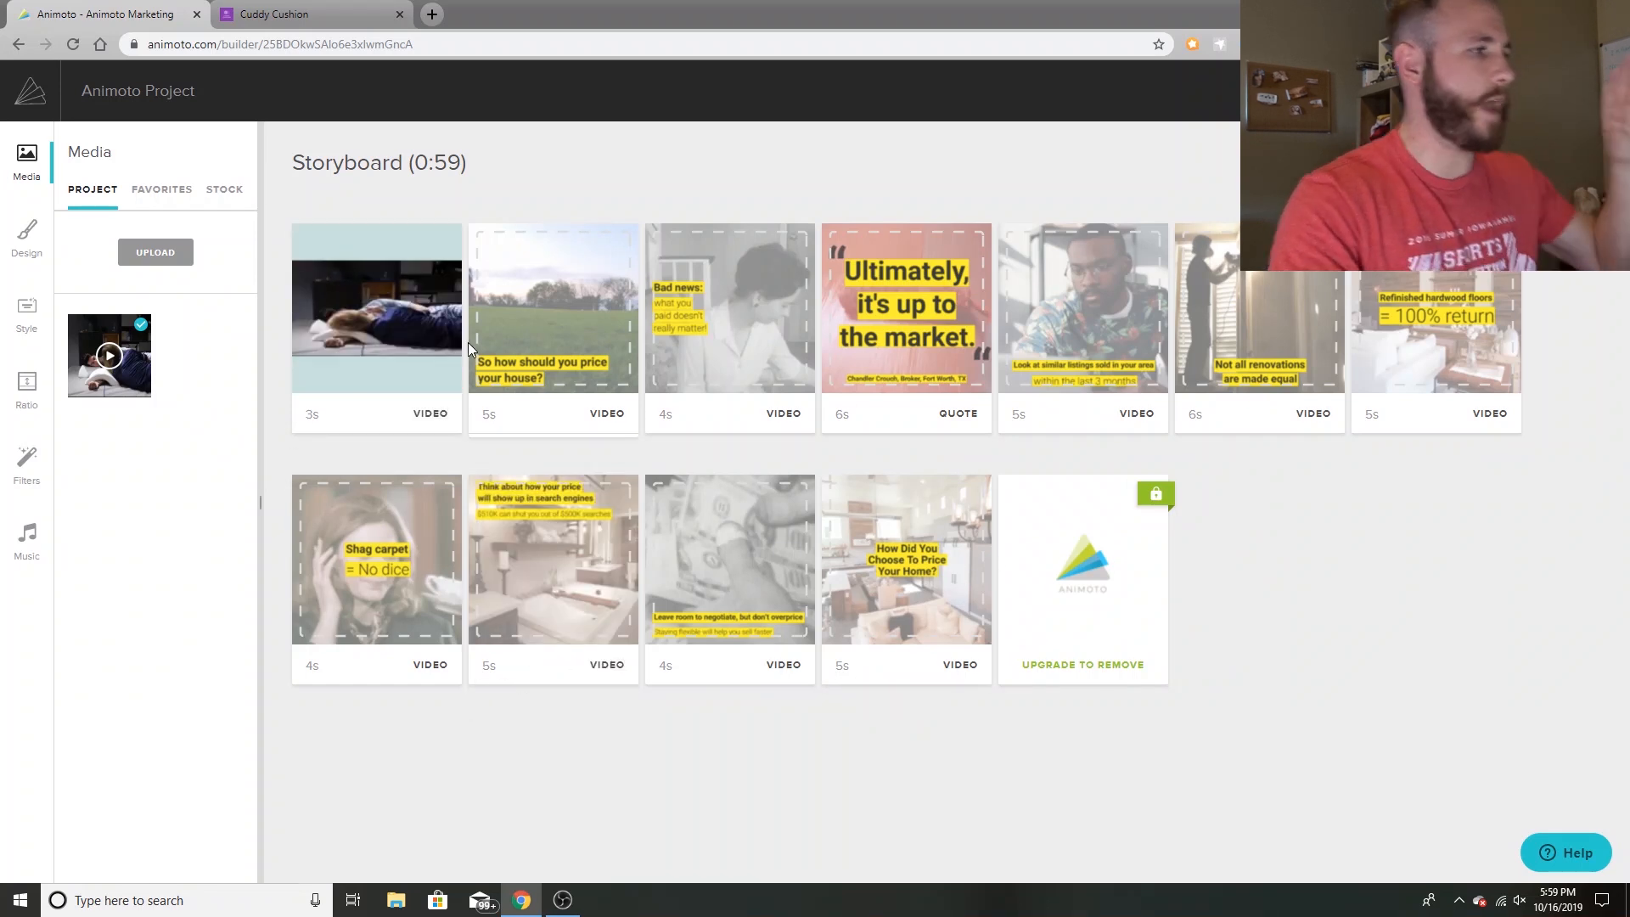
# Place the uploaded clip in the second storyboard block and delete its title "So how should you price your house?".
pyautogui.moveTo(119, 352); pyautogui.dragTo(551, 339)
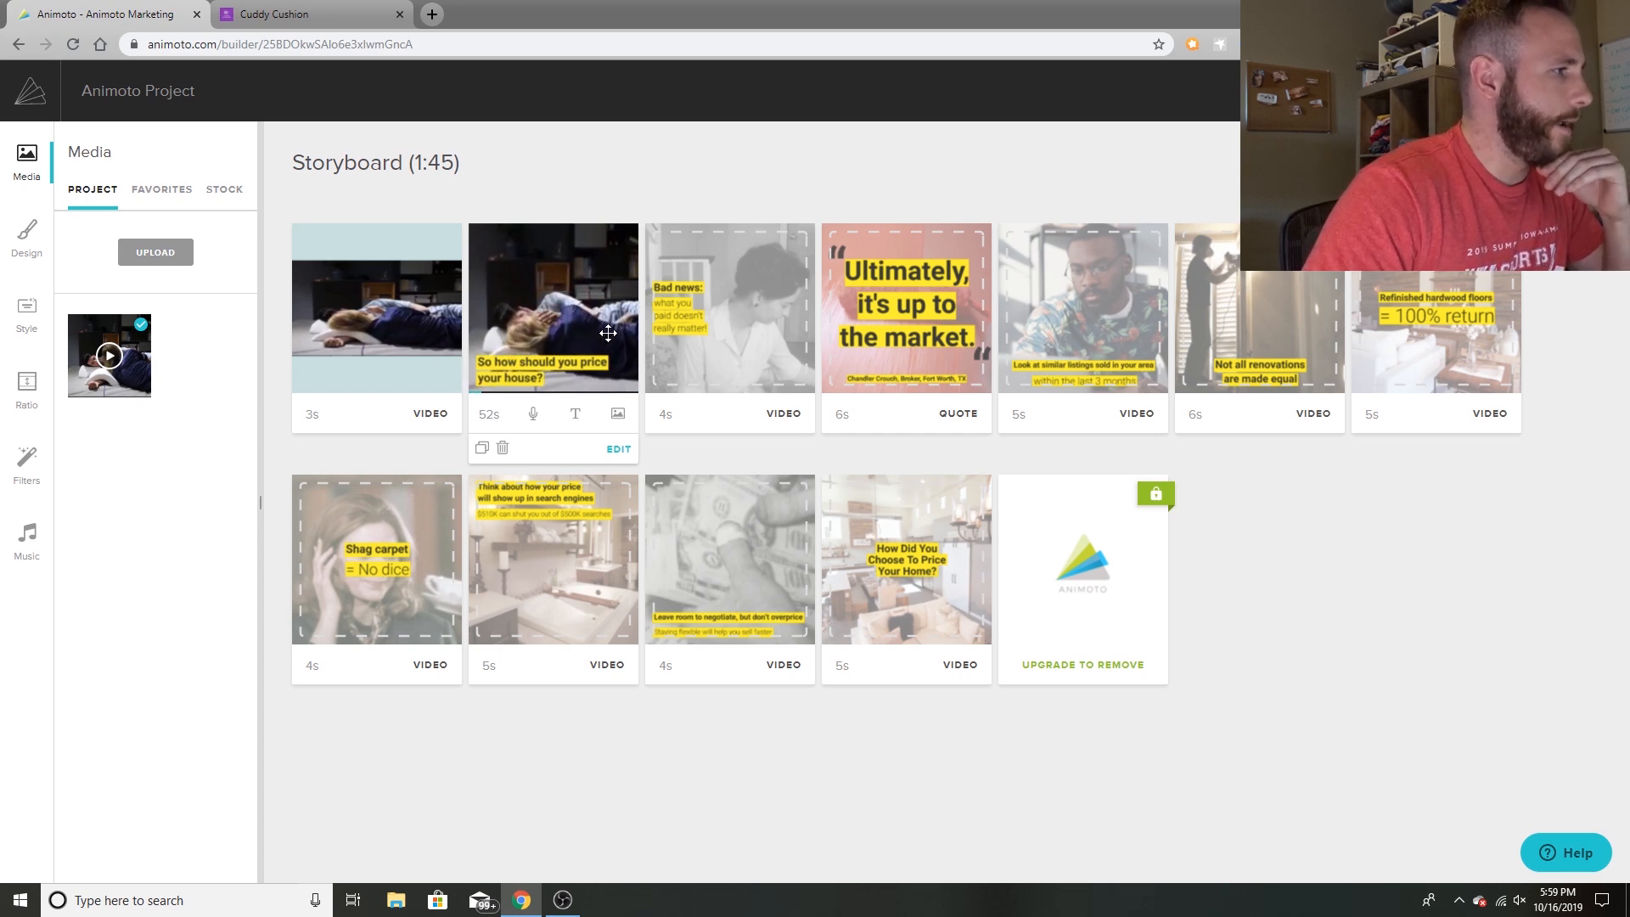
pyautogui.click(617, 448)
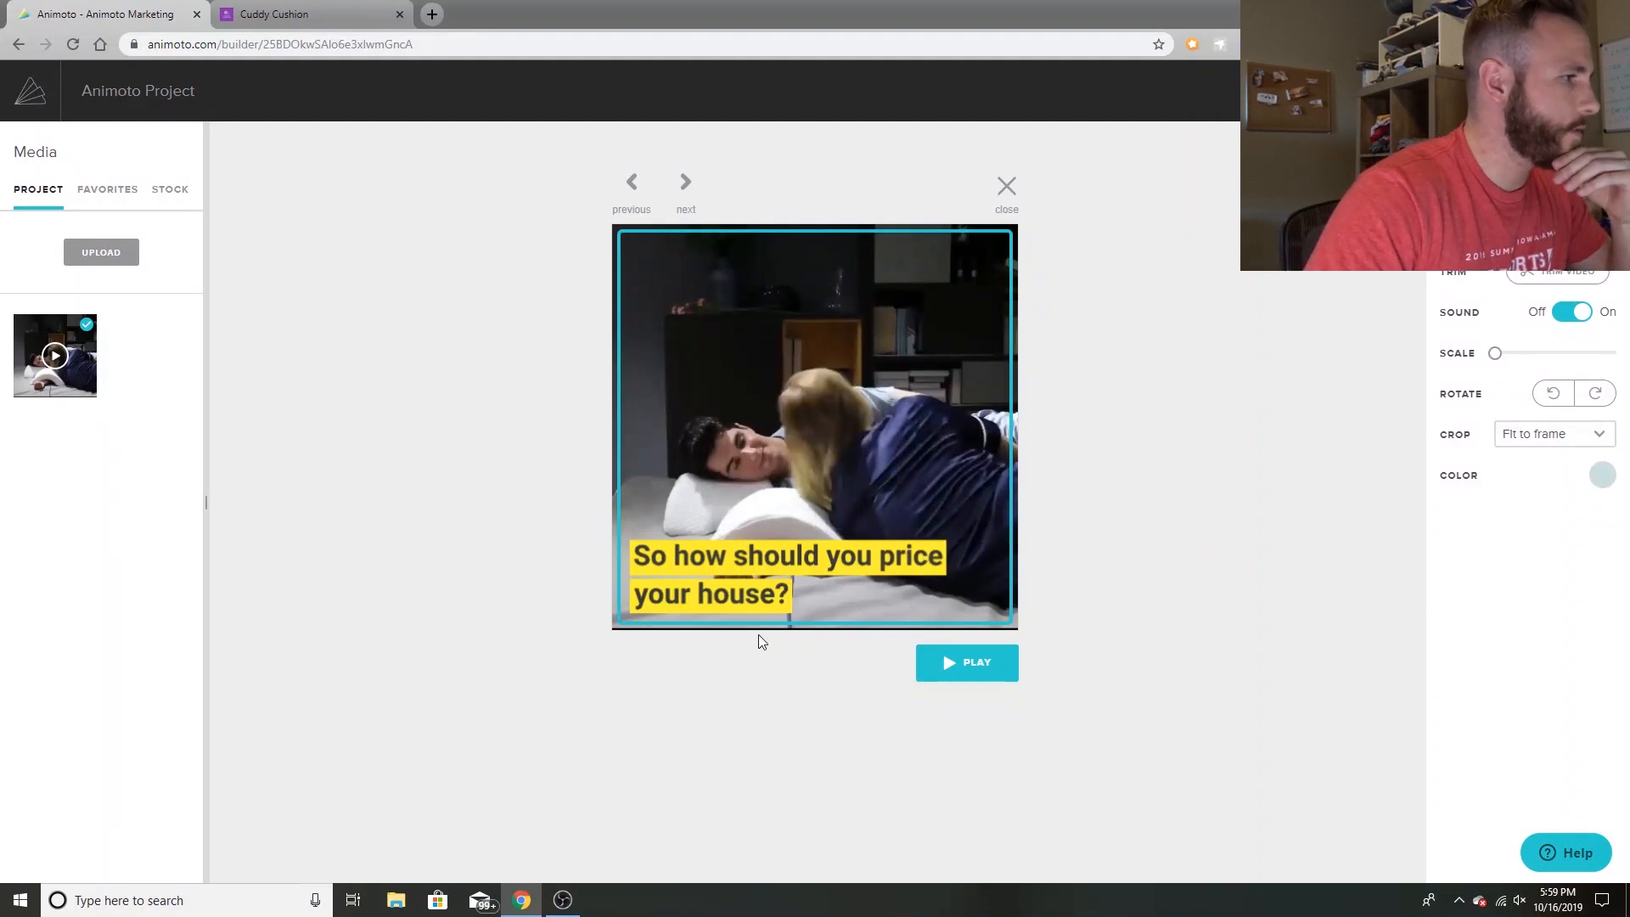
pyautogui.click(938, 548)
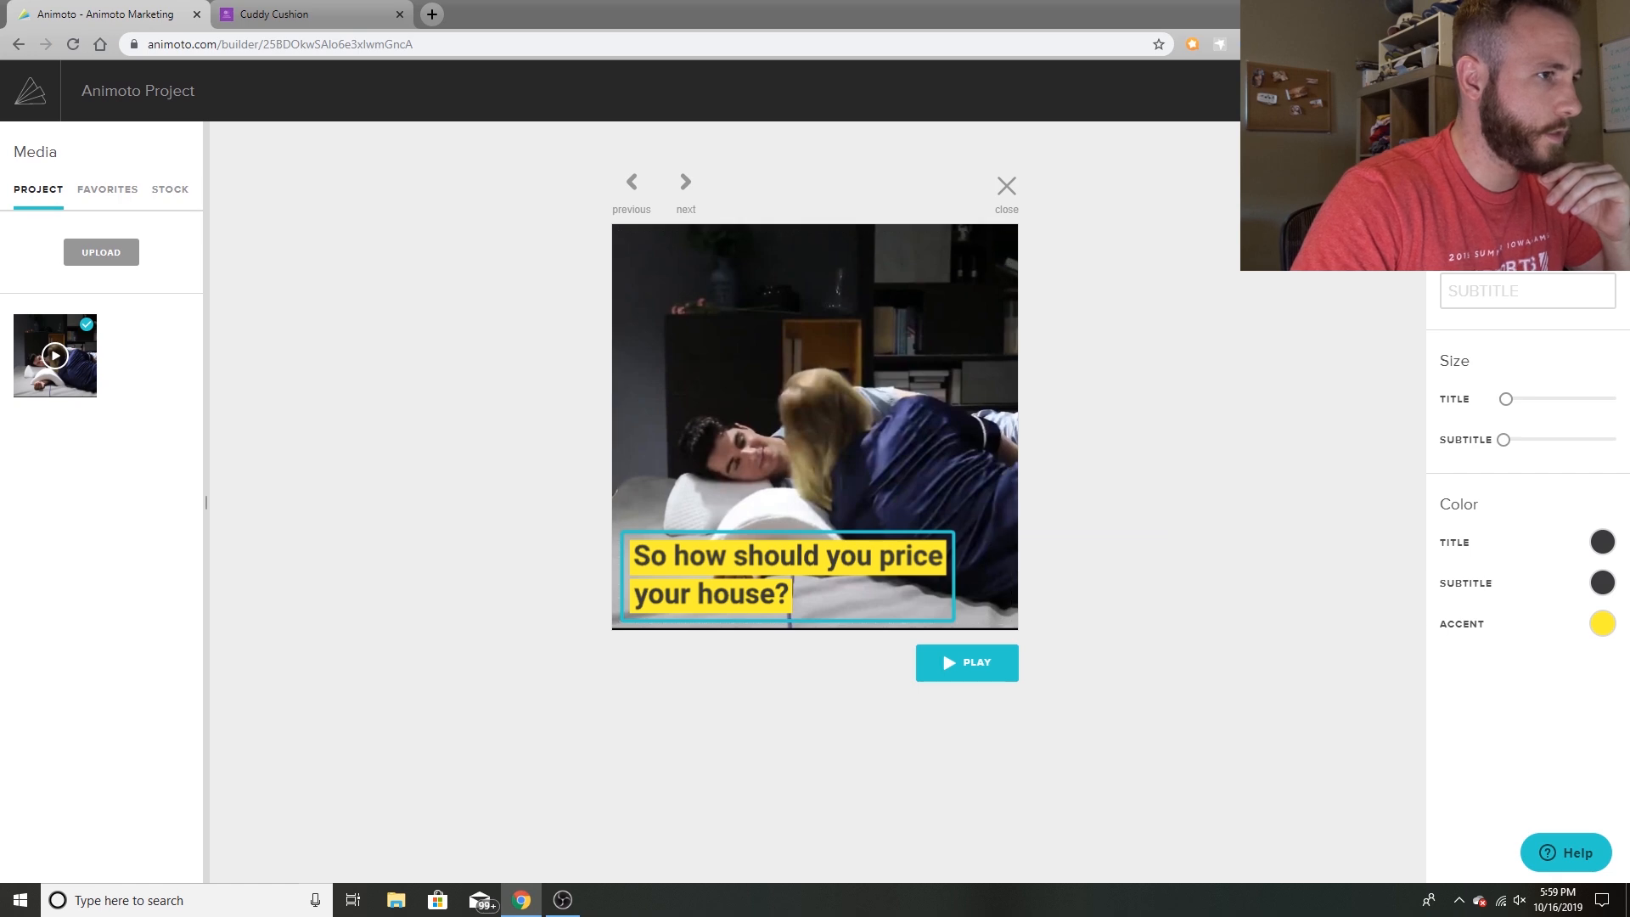
pyautogui.press('BackSpace')
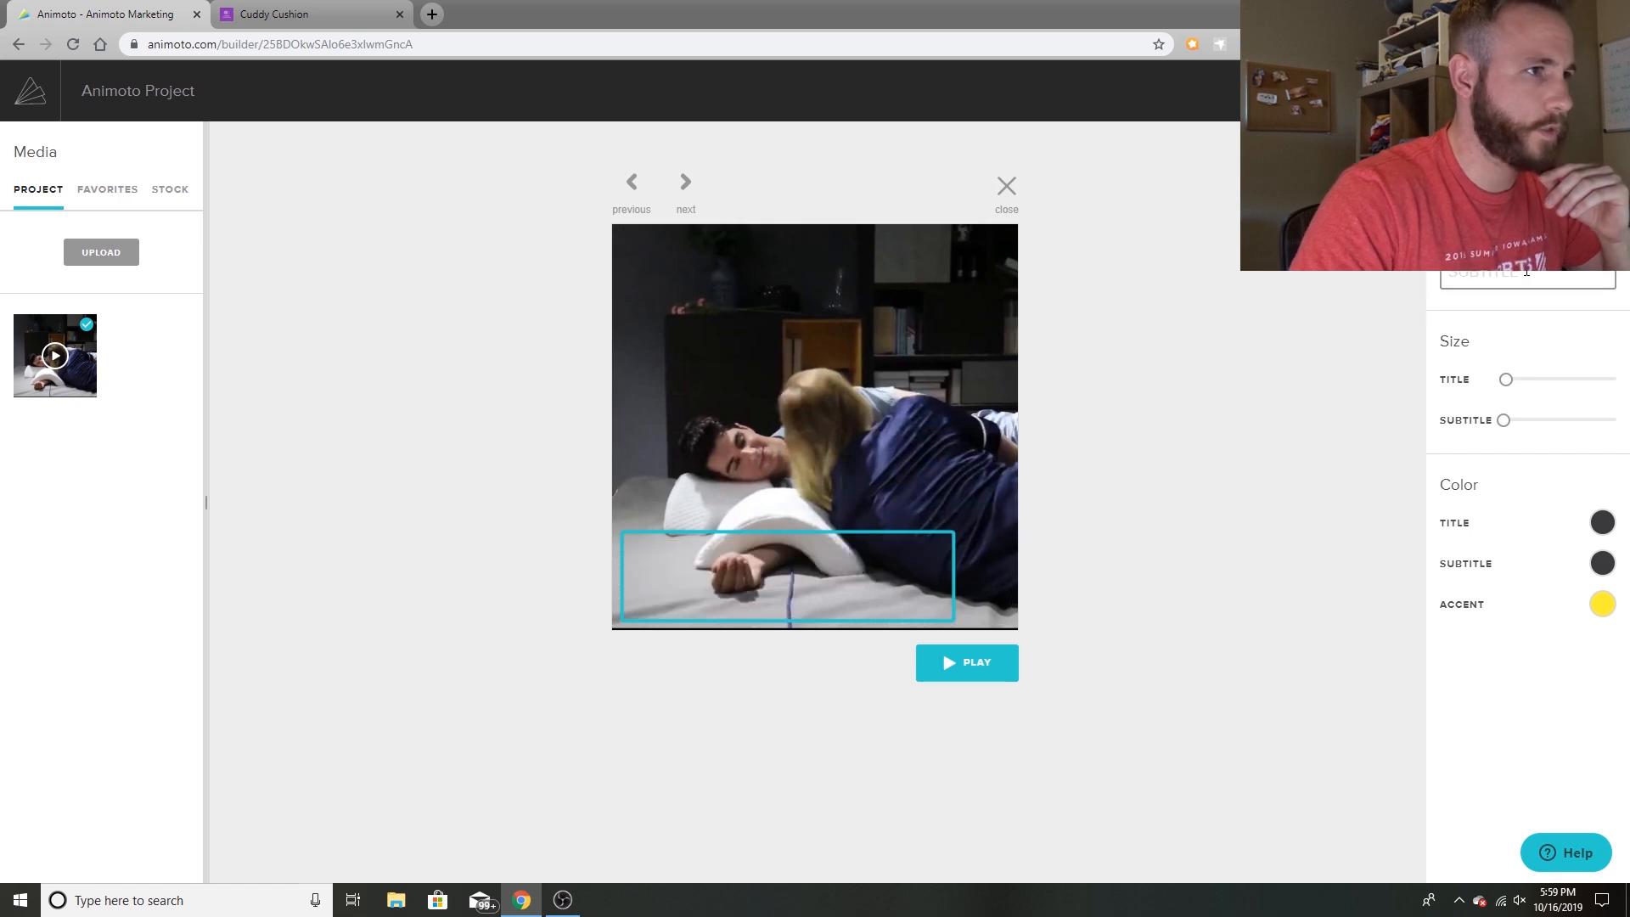
pyautogui.click(1087, 527)
# Trim the second block's footage to a 3-second section ending at 0:16 and return to the storyboard.
pyautogui.click(572, 302)
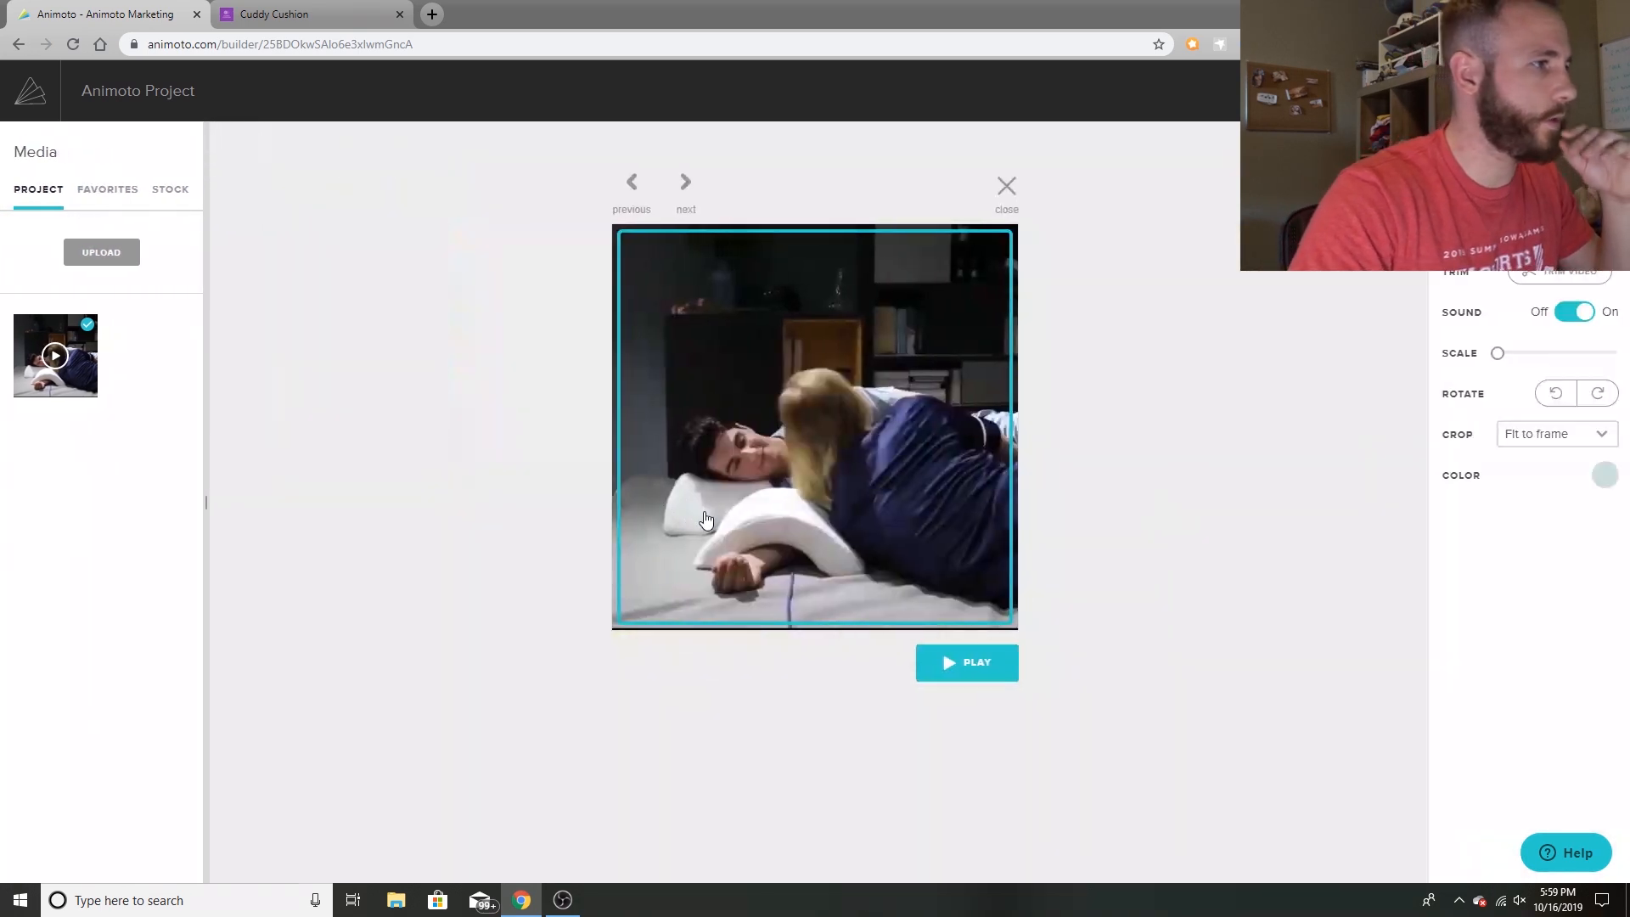
pyautogui.click(1559, 276)
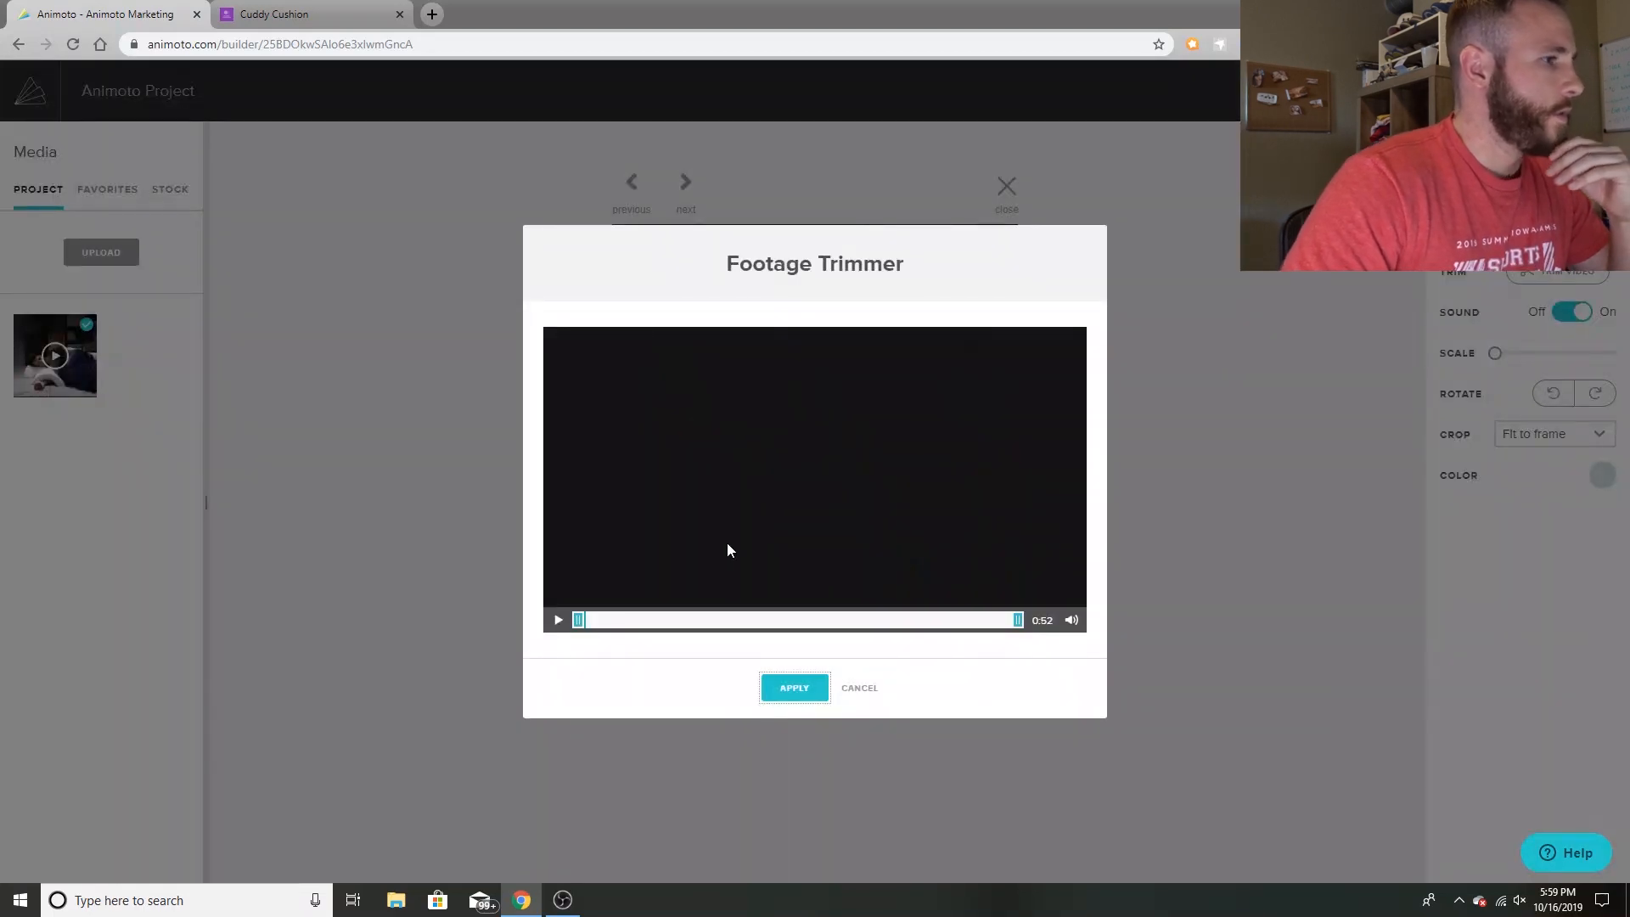
pyautogui.moveTo(577, 621); pyautogui.dragTo(677, 624)
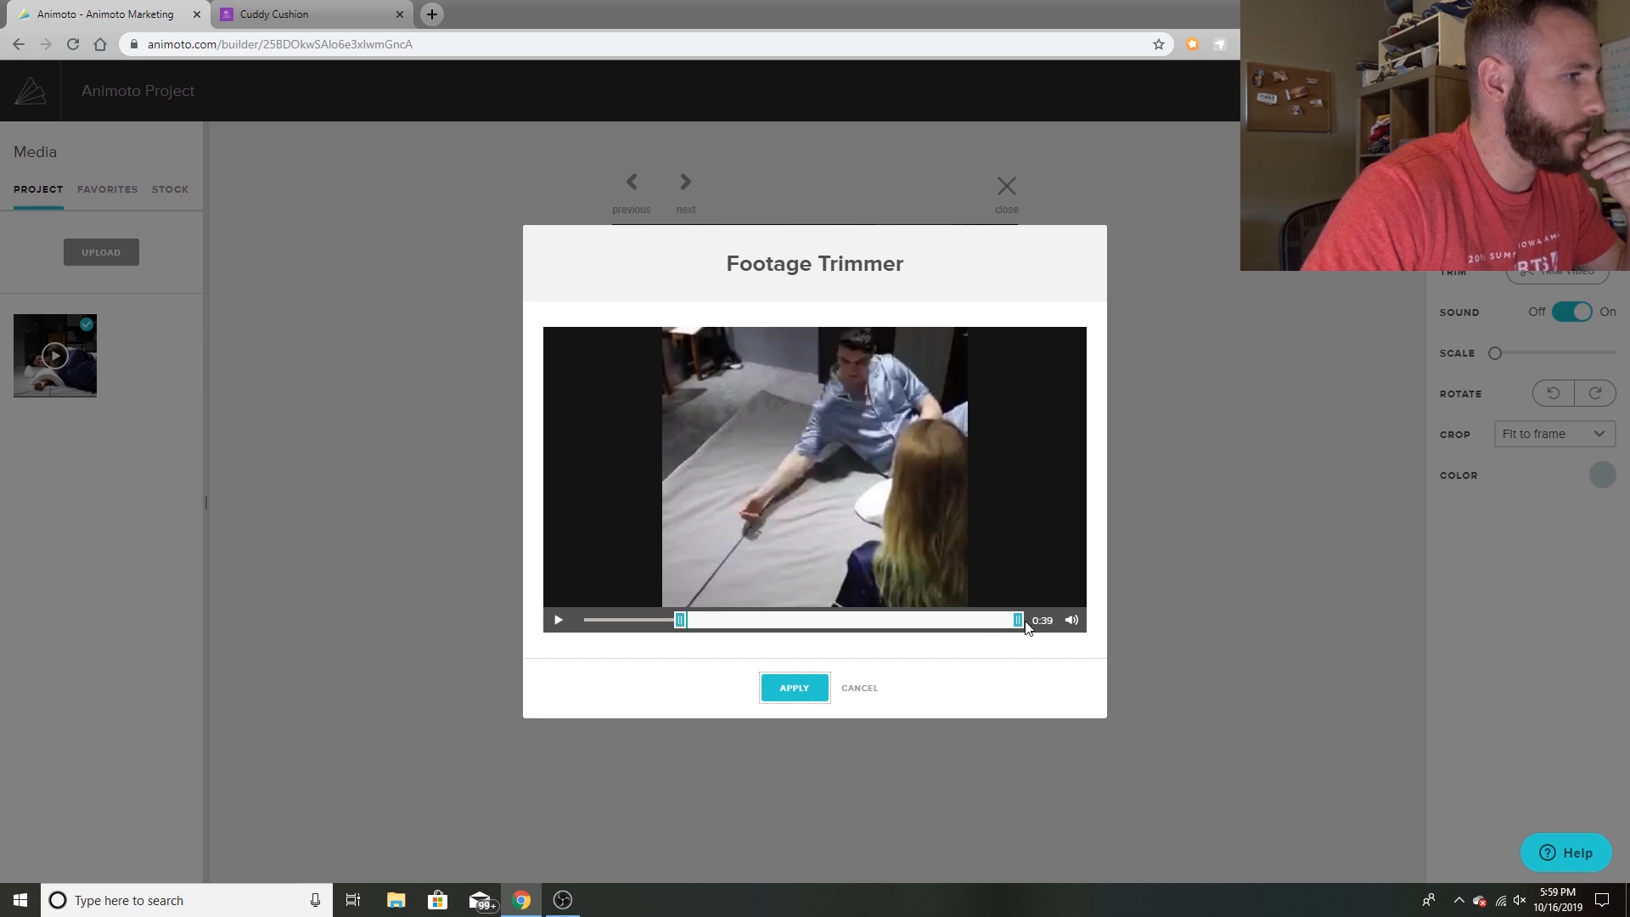
pyautogui.moveTo(1019, 621); pyautogui.dragTo(716, 613)
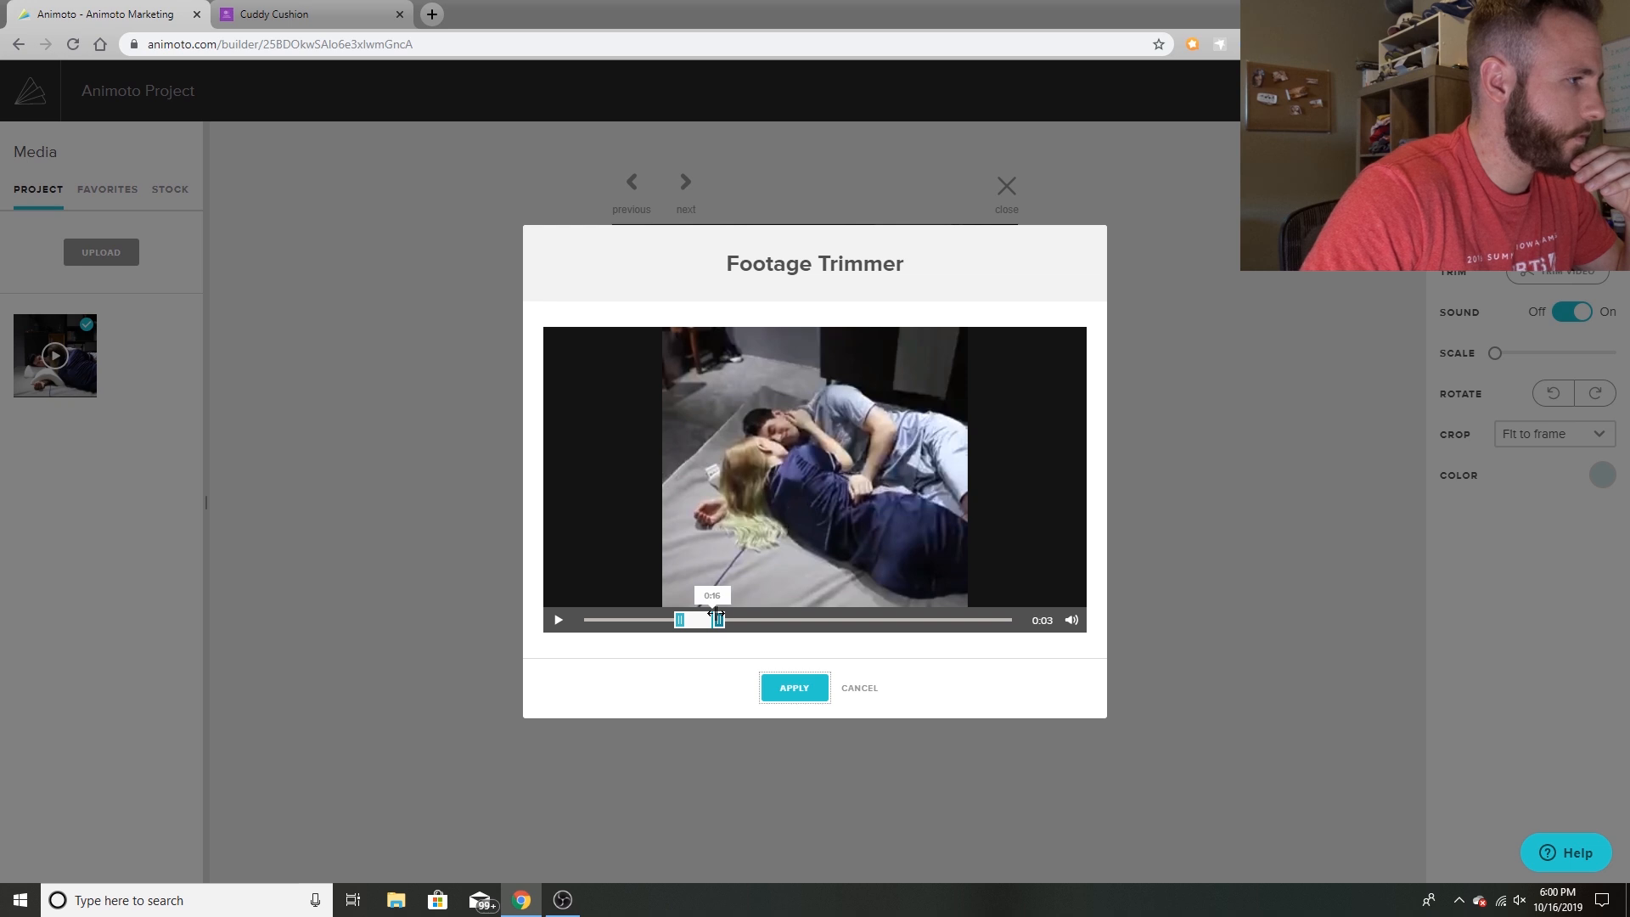
pyautogui.click(795, 688)
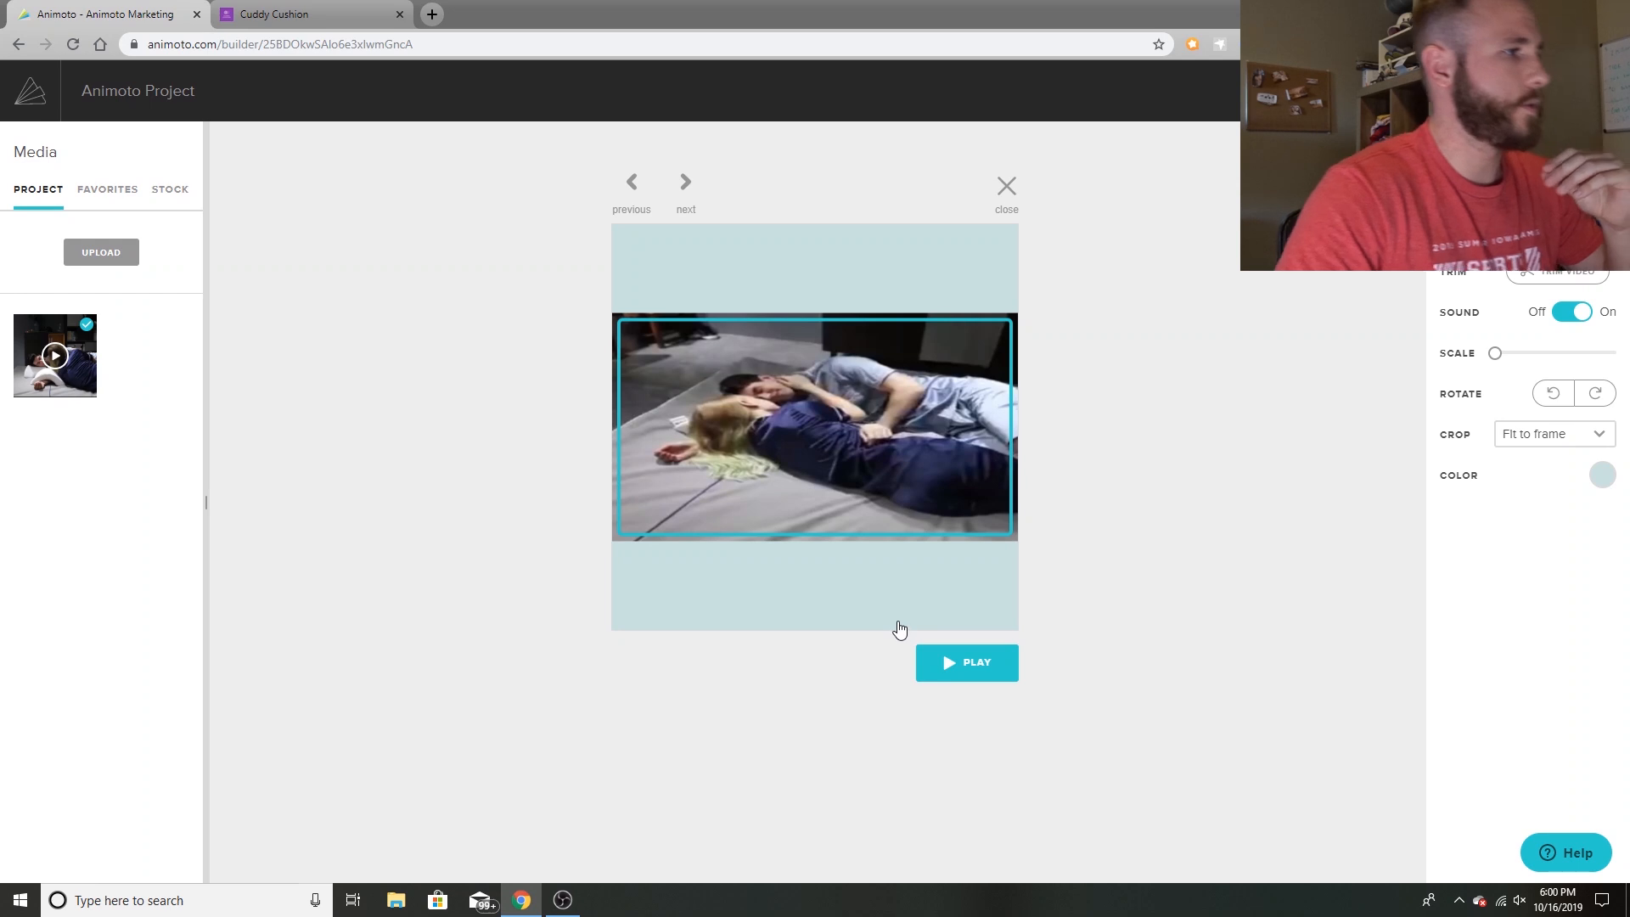
pyautogui.click(1007, 187)
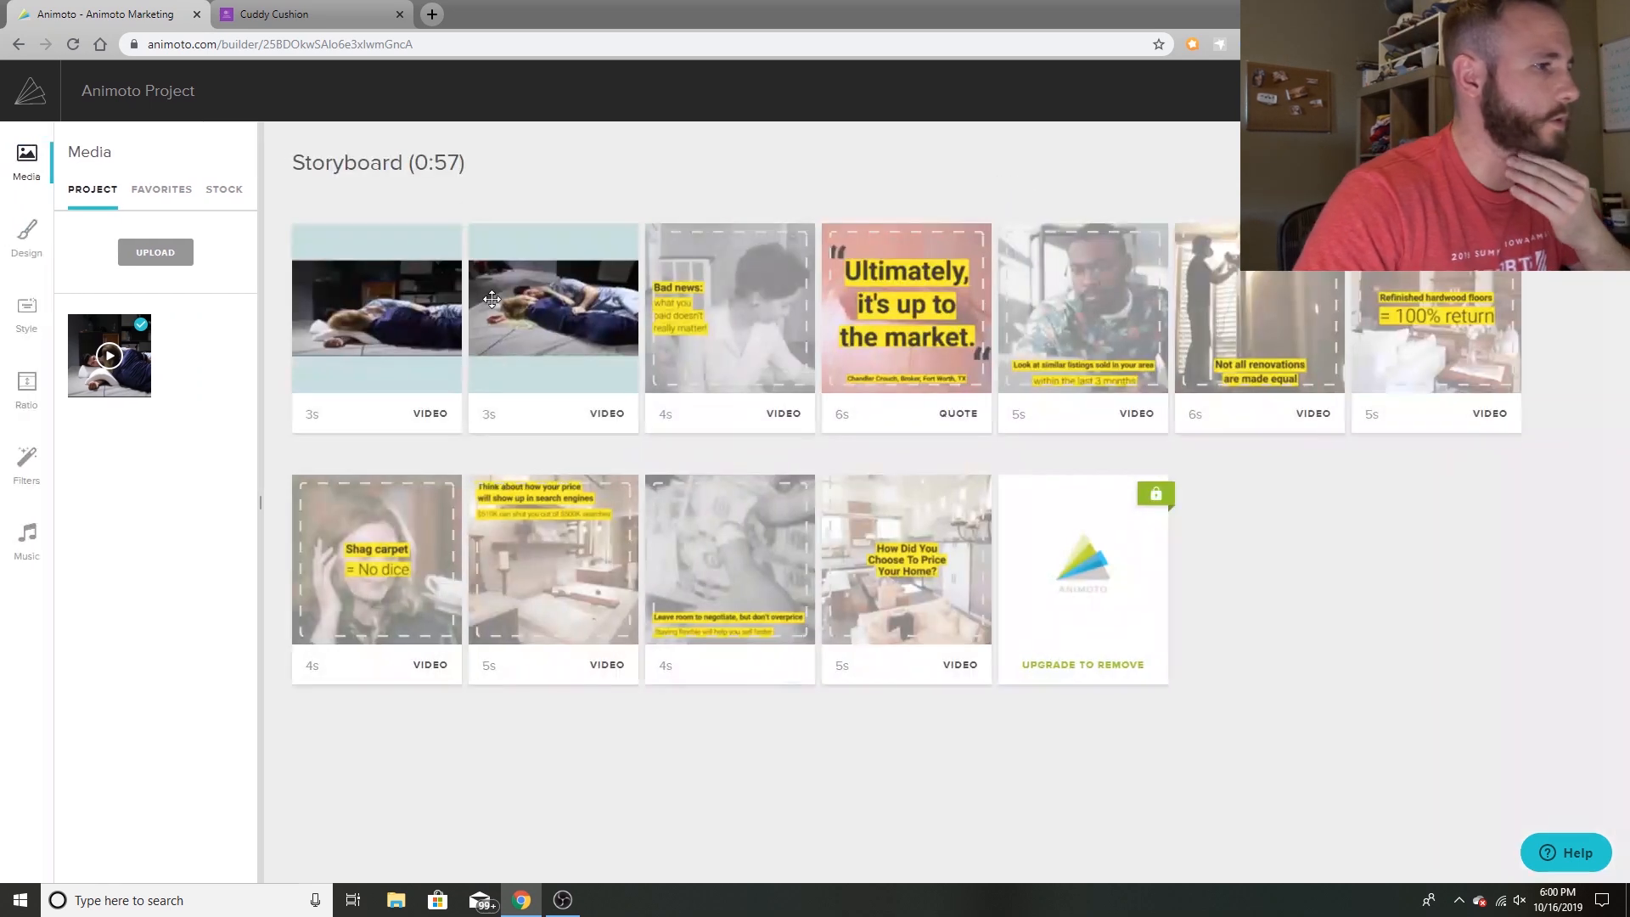
# Delete the "Bad news" block, the "Ultimately, it's up to the market." quote block and the "Look at similar listings sold in your area" block.
pyautogui.moveTo(137, 343); pyautogui.dragTo(802, 321)
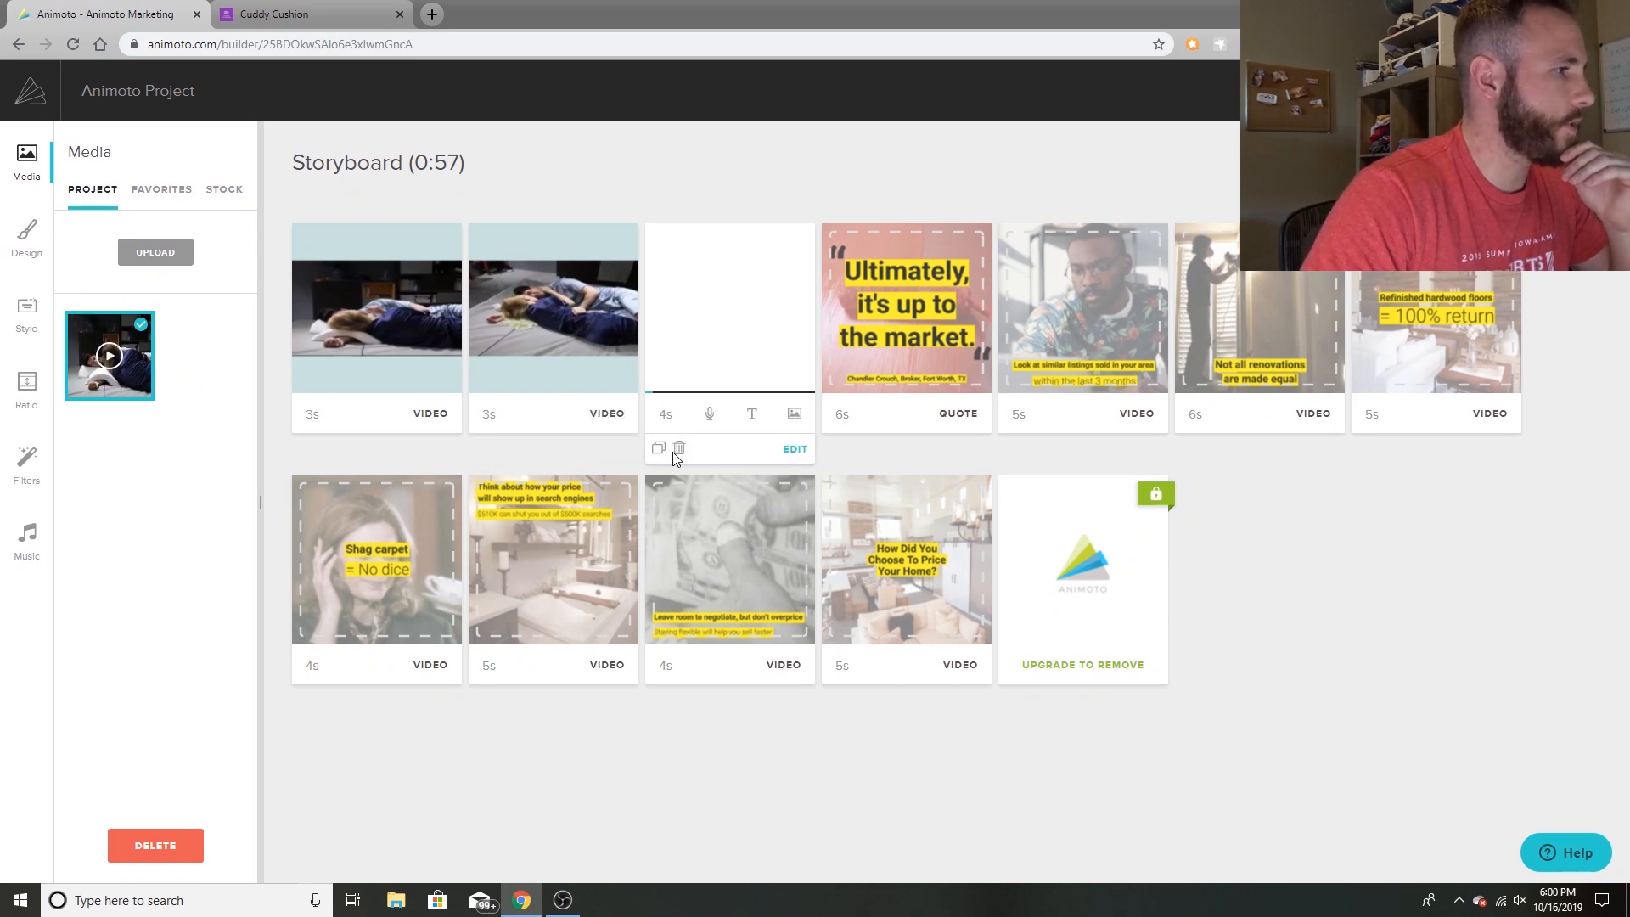
pyautogui.click(679, 448)
pyautogui.click(794, 550)
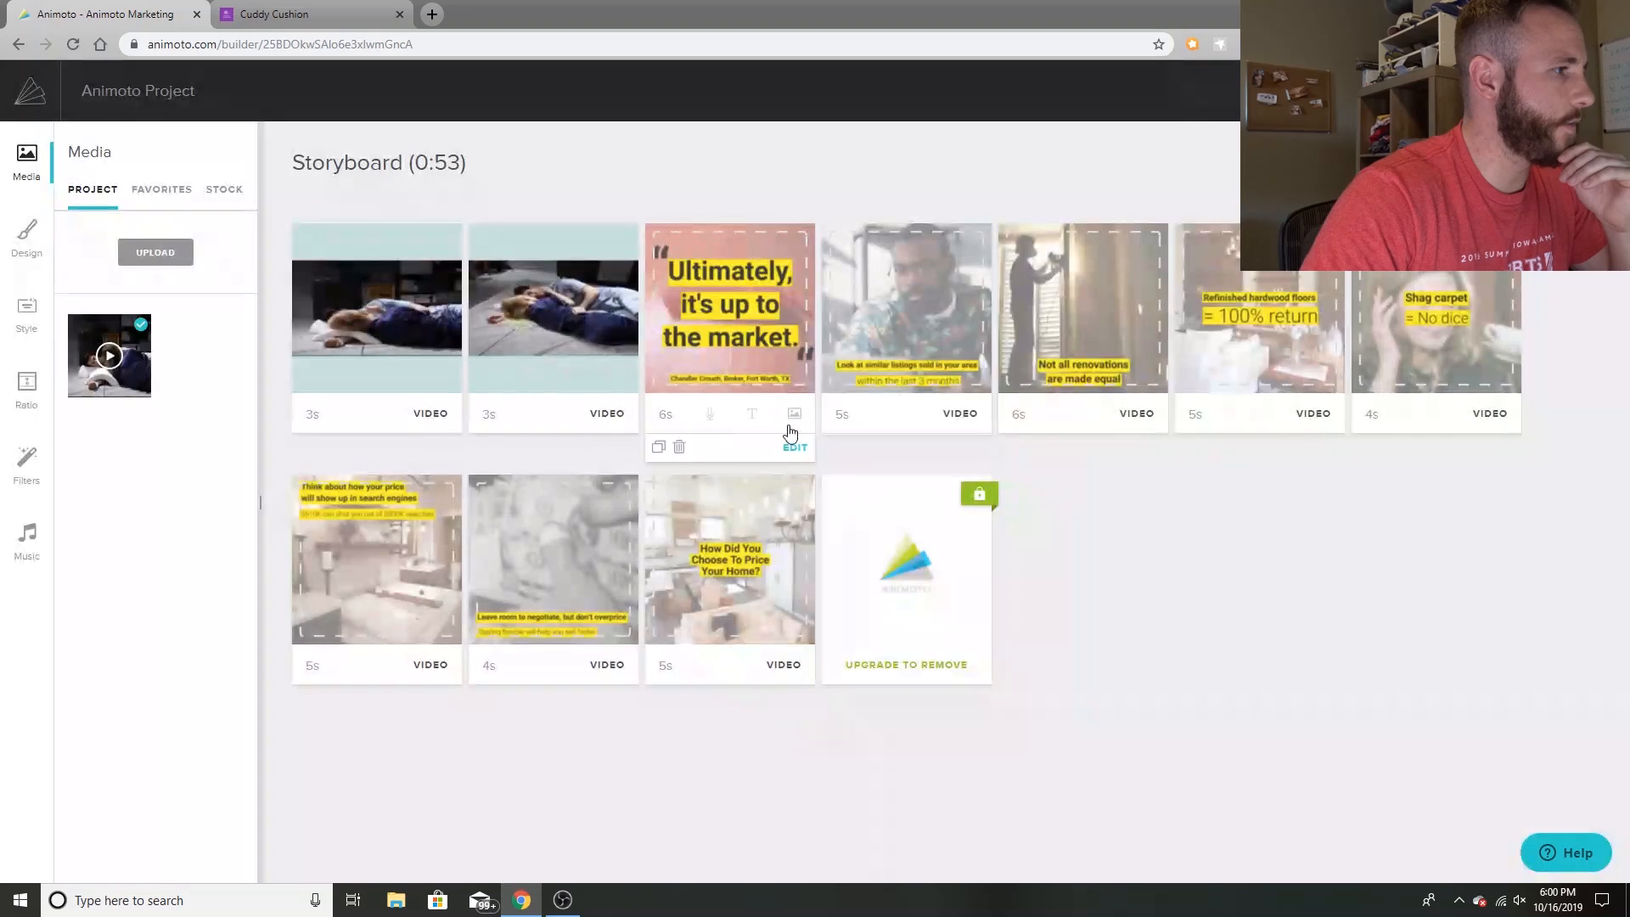
pyautogui.click(679, 452)
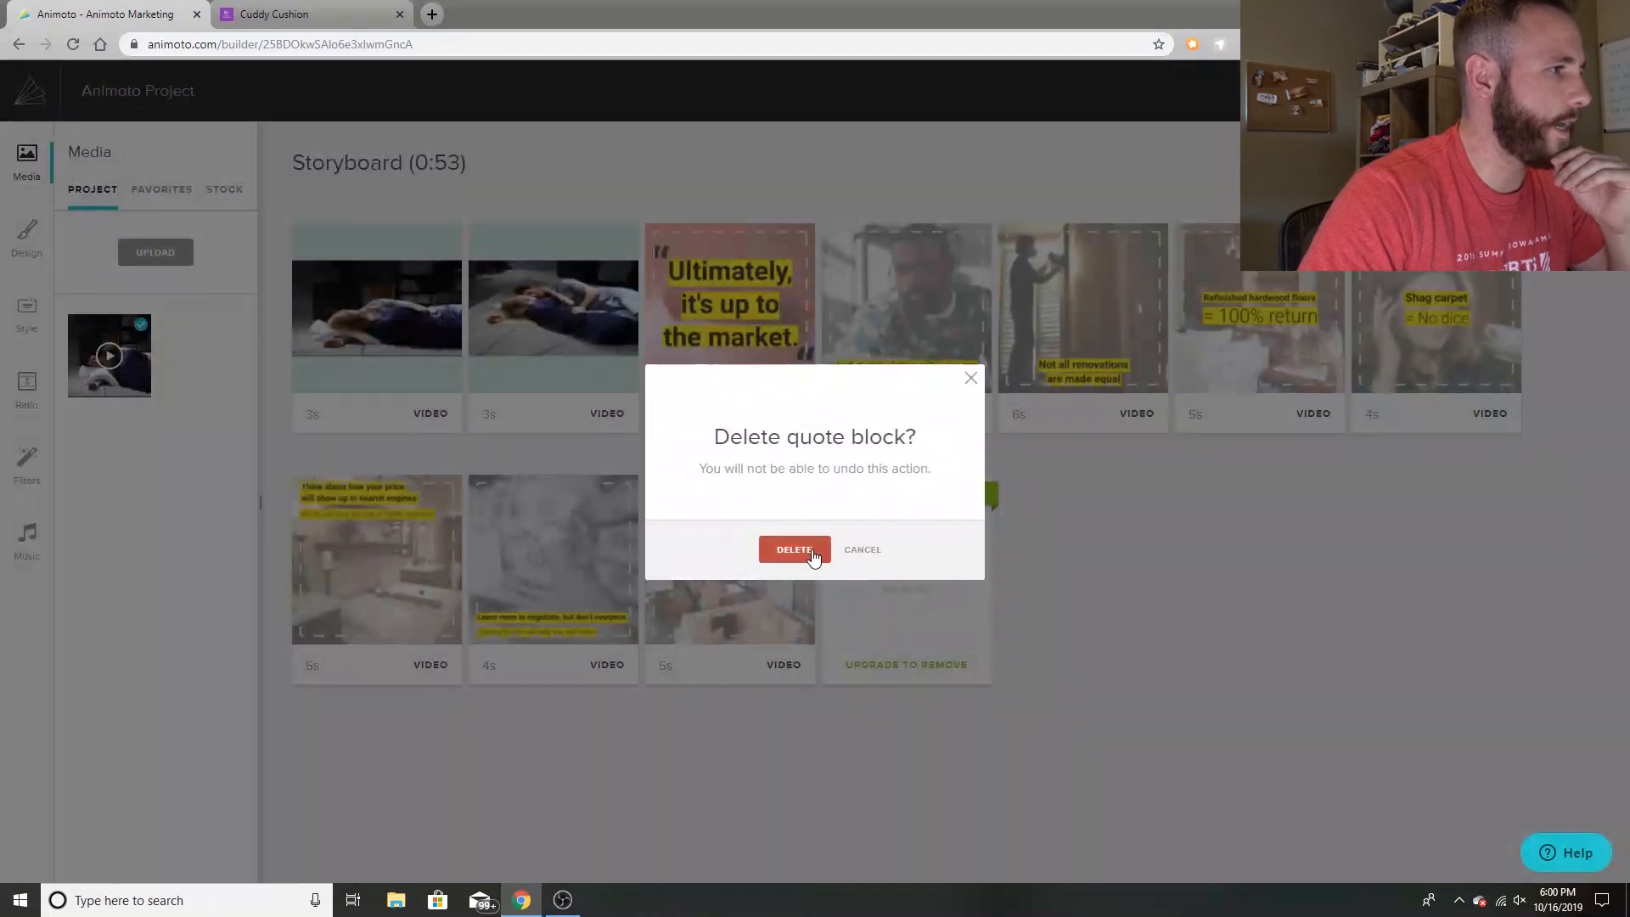
pyautogui.click(794, 549)
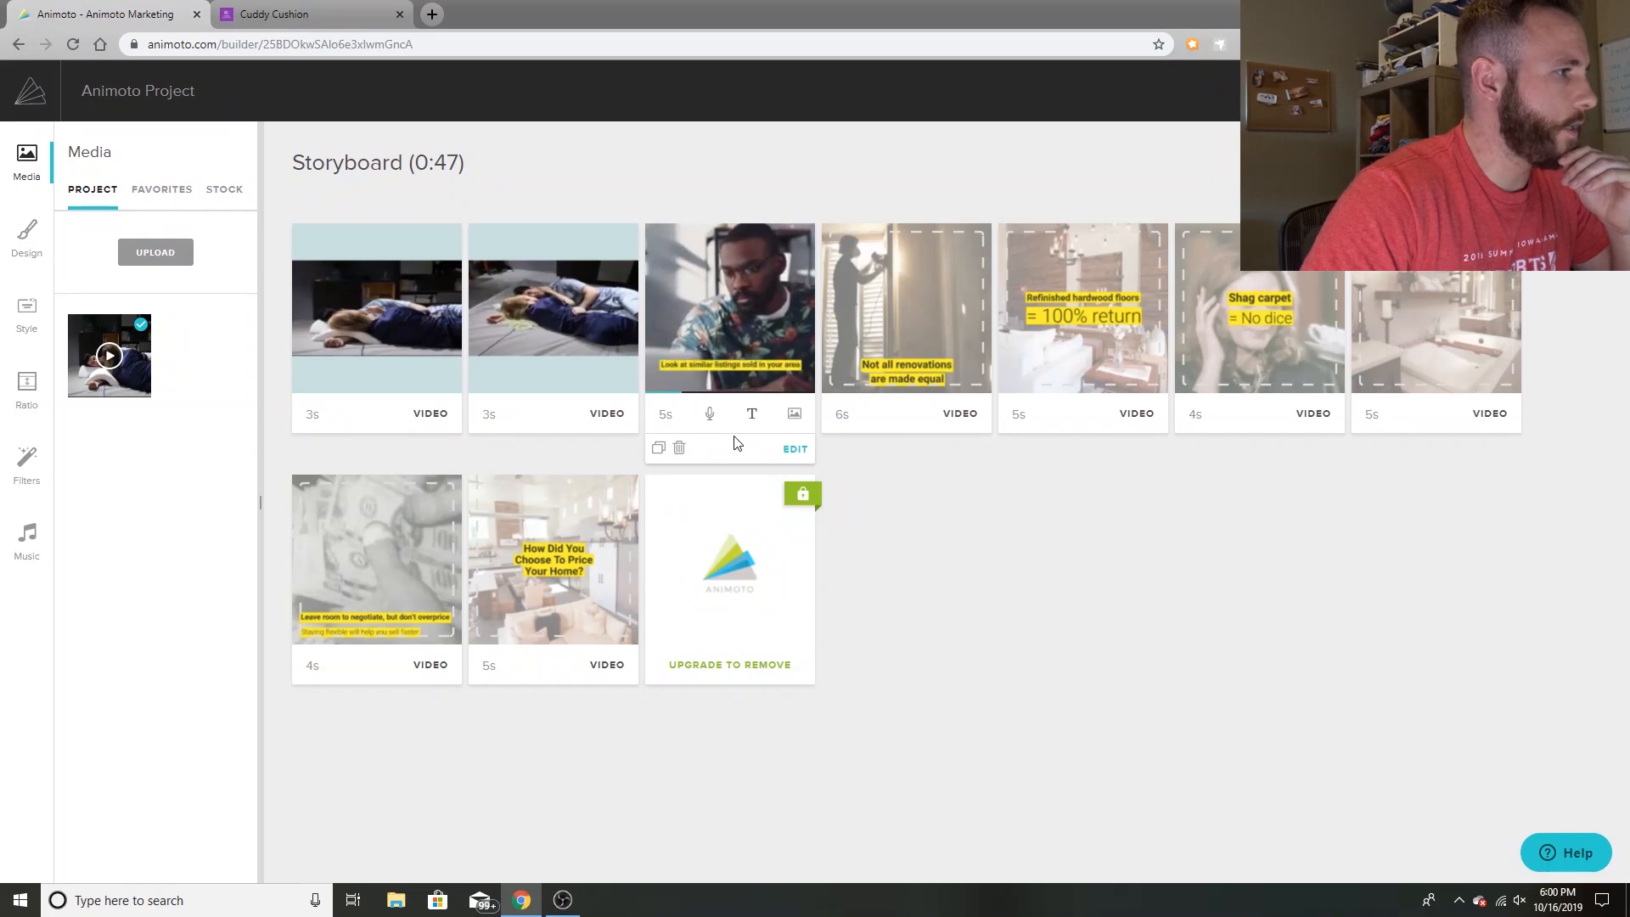
pyautogui.click(678, 448)
pyautogui.click(782, 553)
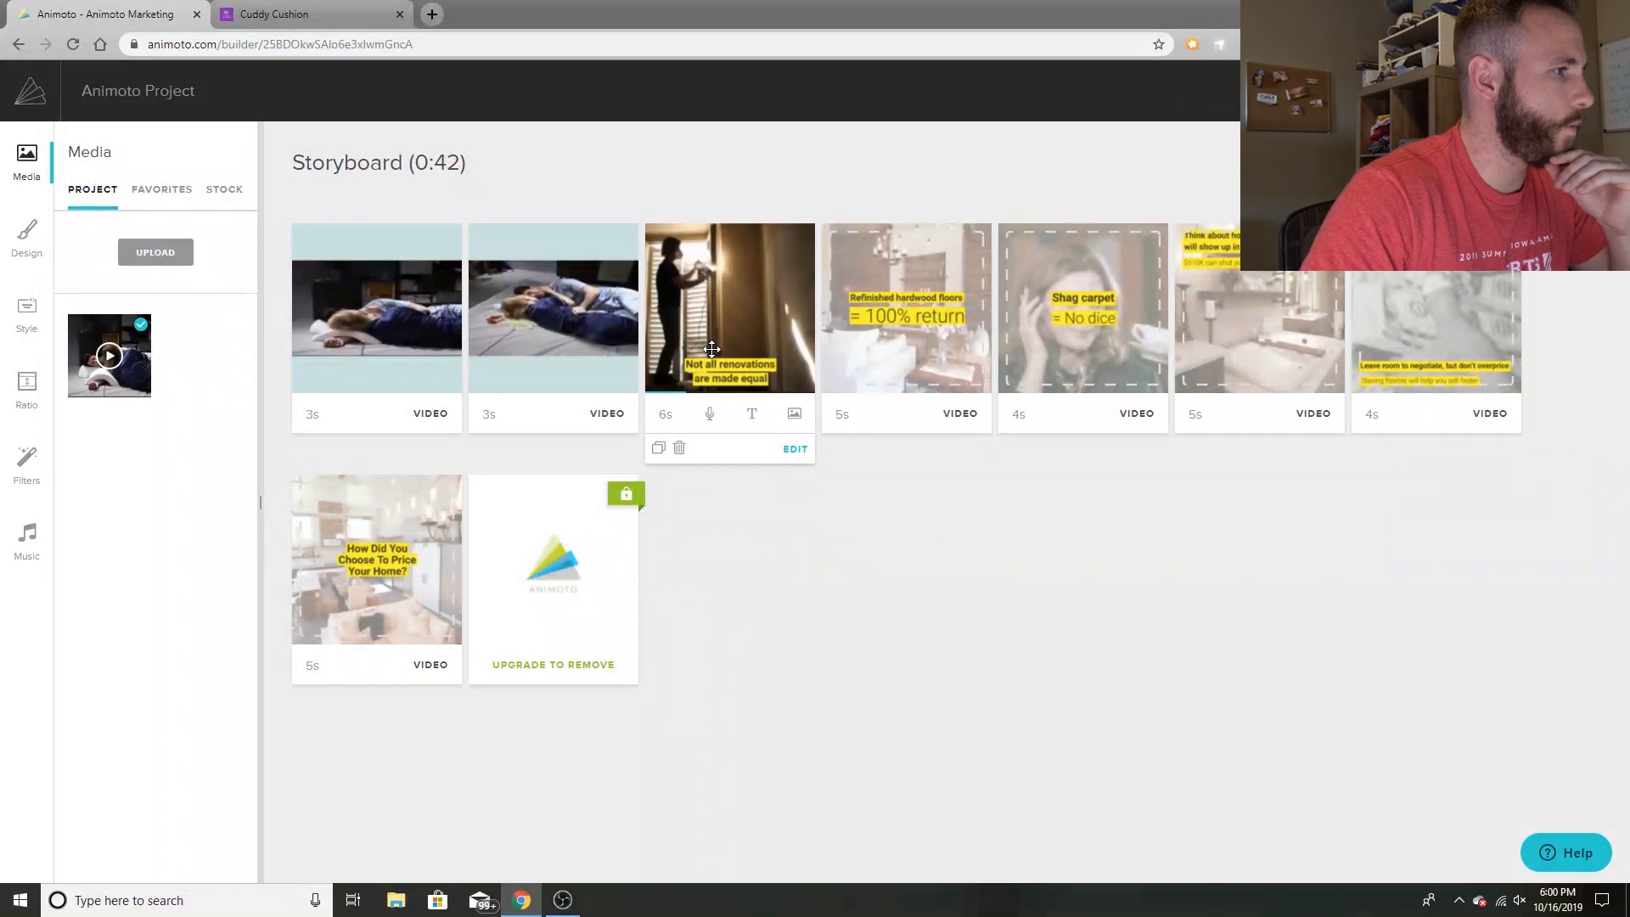
# Delete the "Refinished hardwood floors = 100% return" block and the remaining template blocks after it.
pyautogui.click(856, 448)
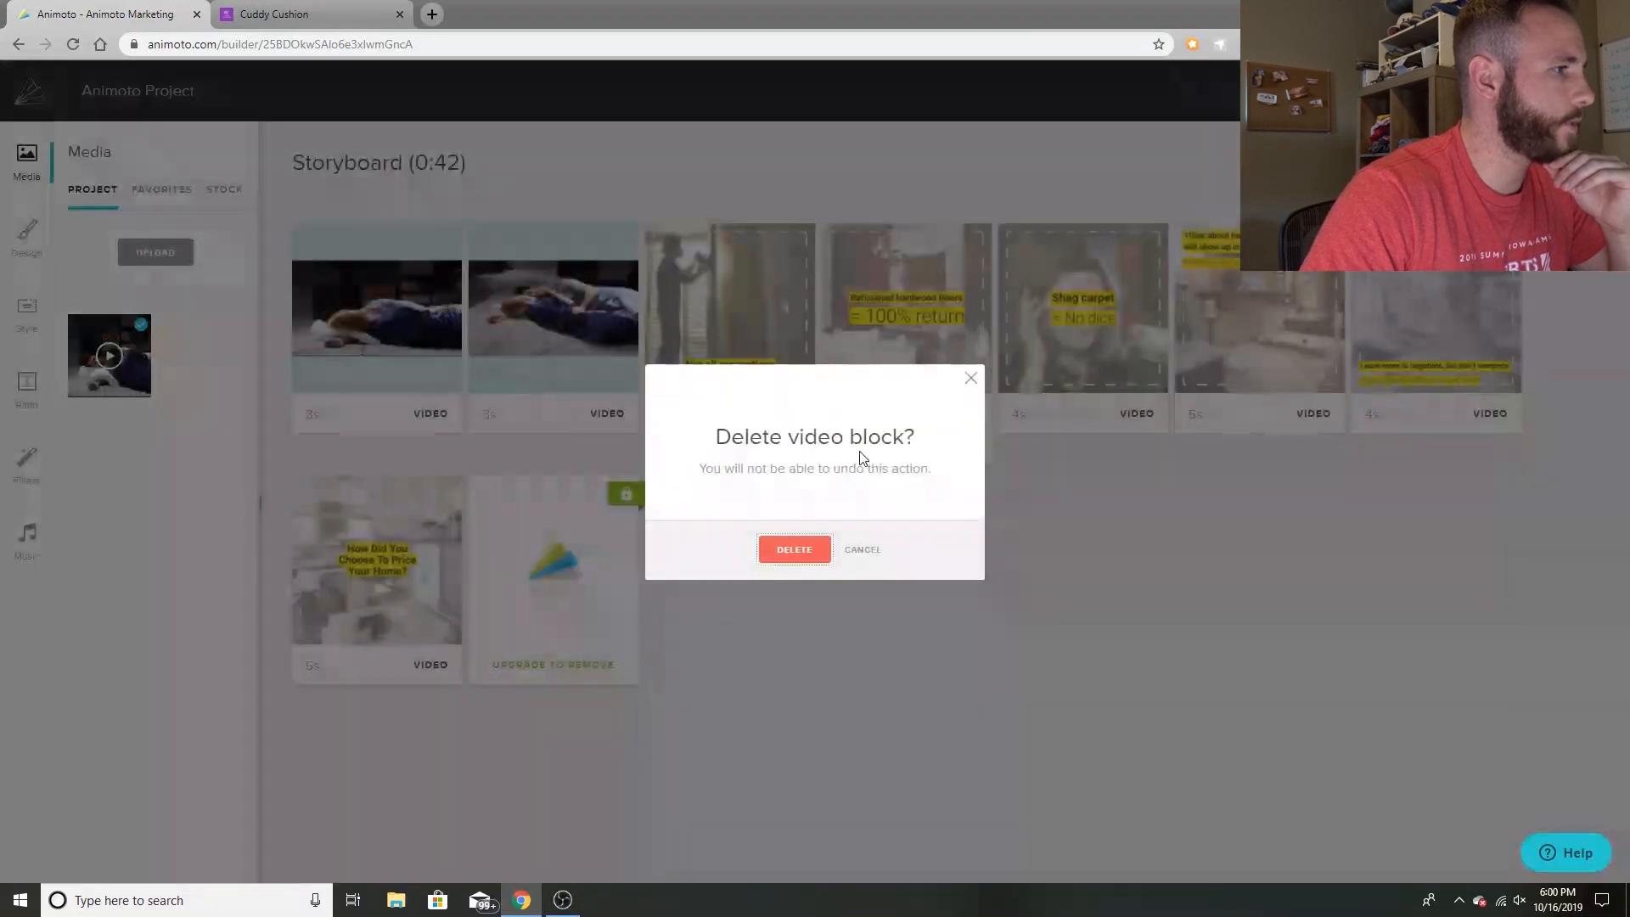
pyautogui.click(794, 550)
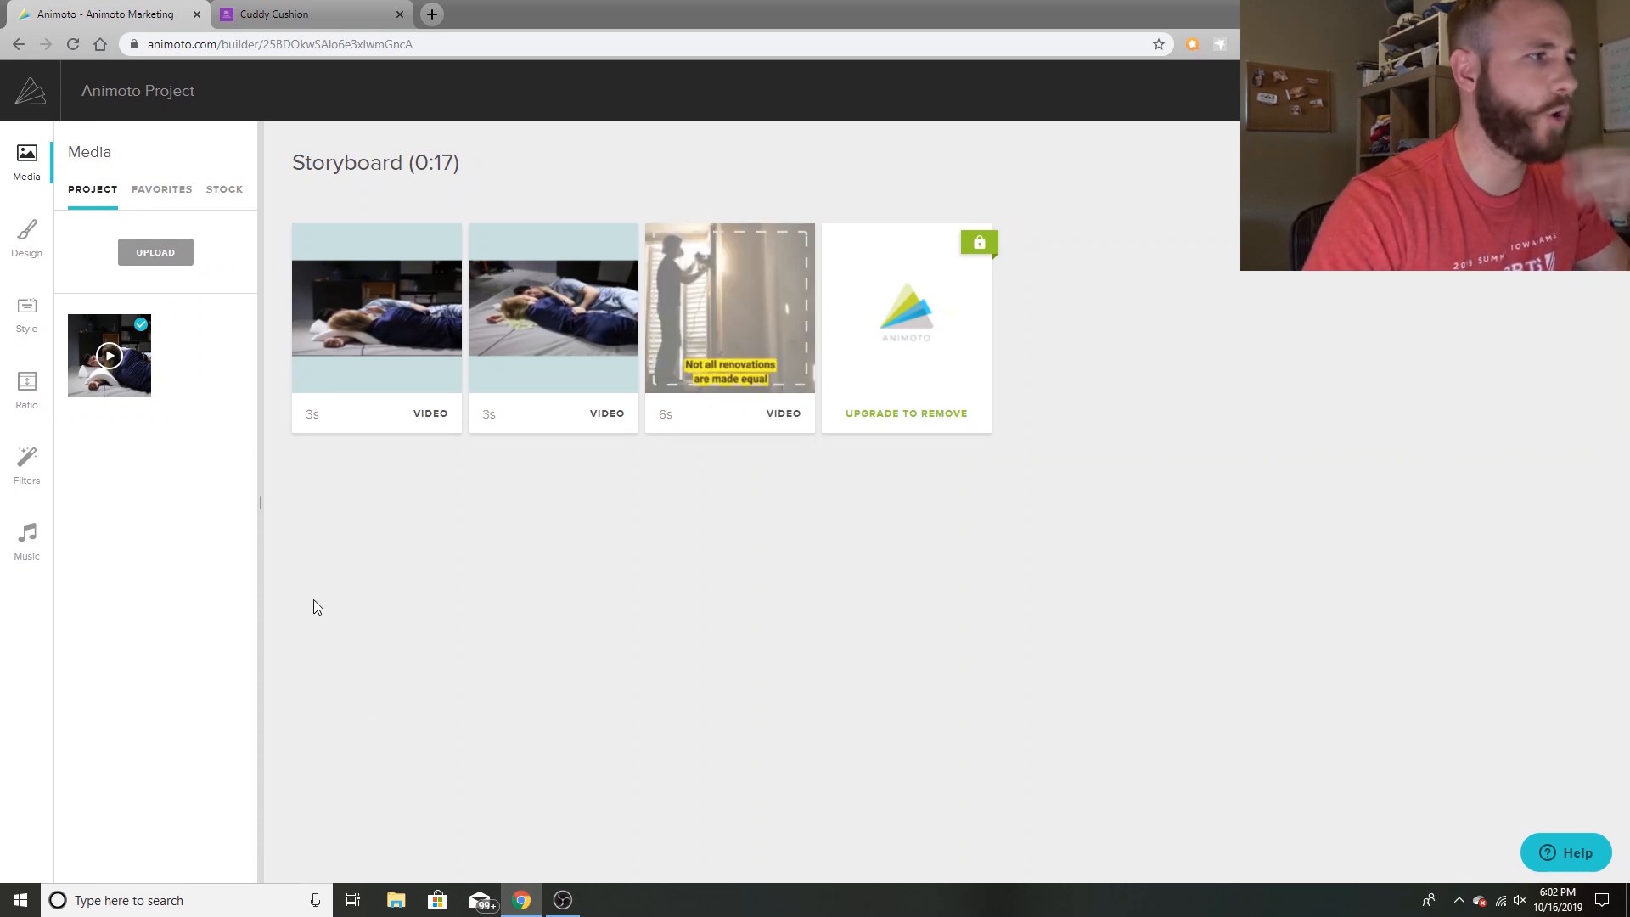
pyautogui.moveTo(418, 329)
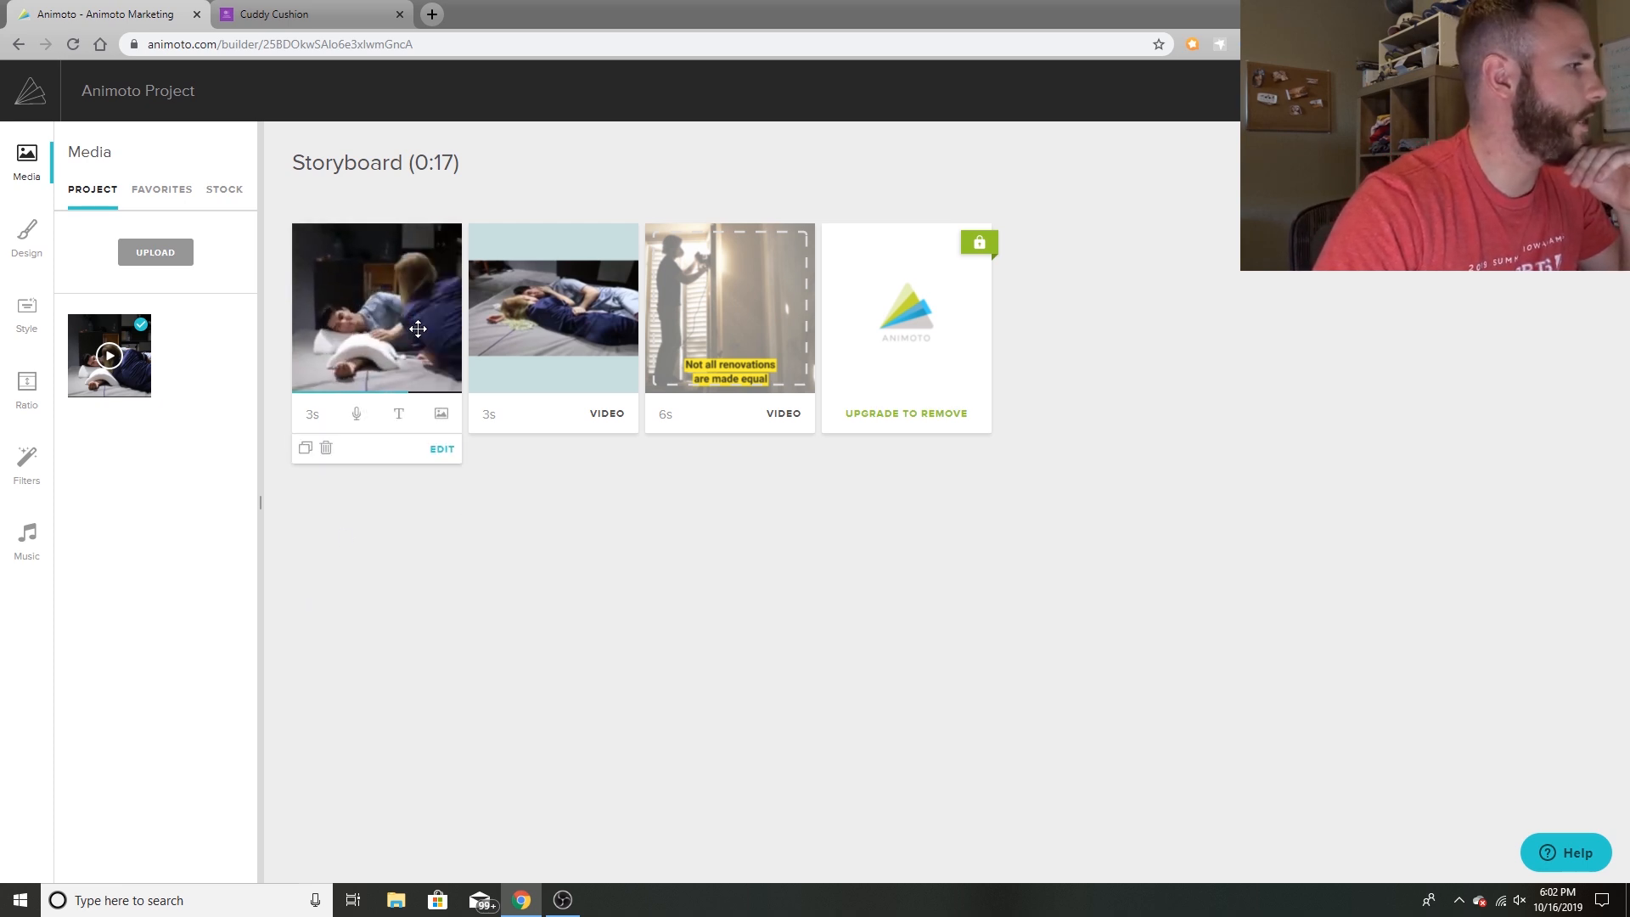
pyautogui.moveTo(417, 329); pyautogui.dragTo(580, 328)
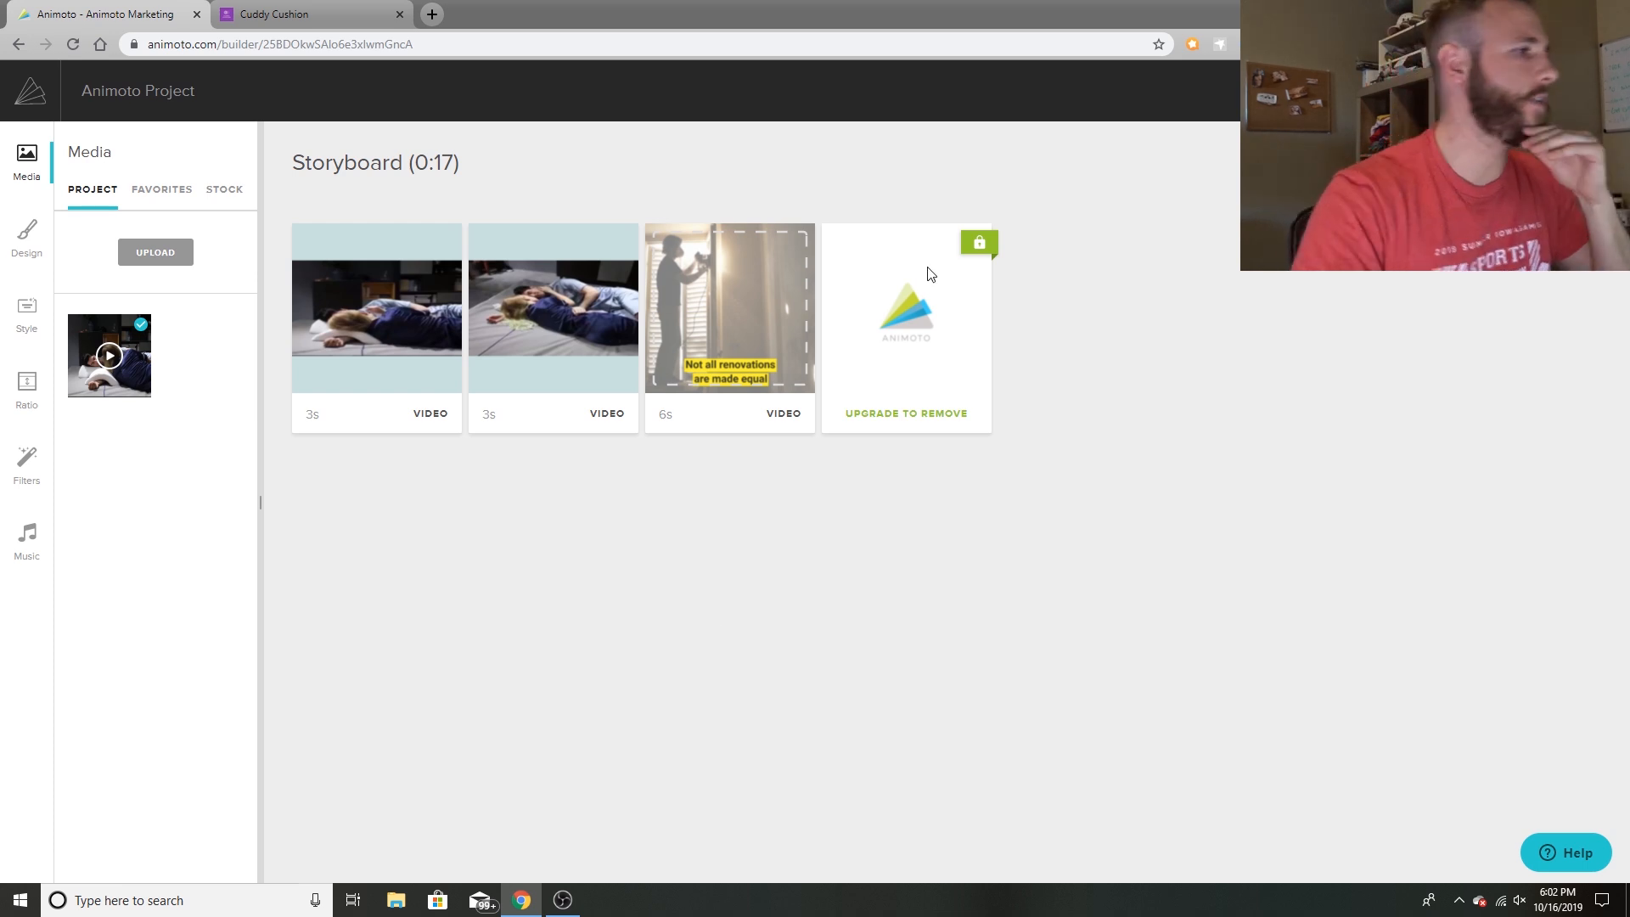
# Place the uploaded clip in the third storyboard block and trim it to a 3-second section of the couch scene.
pyautogui.moveTo(129, 341); pyautogui.dragTo(814, 382)
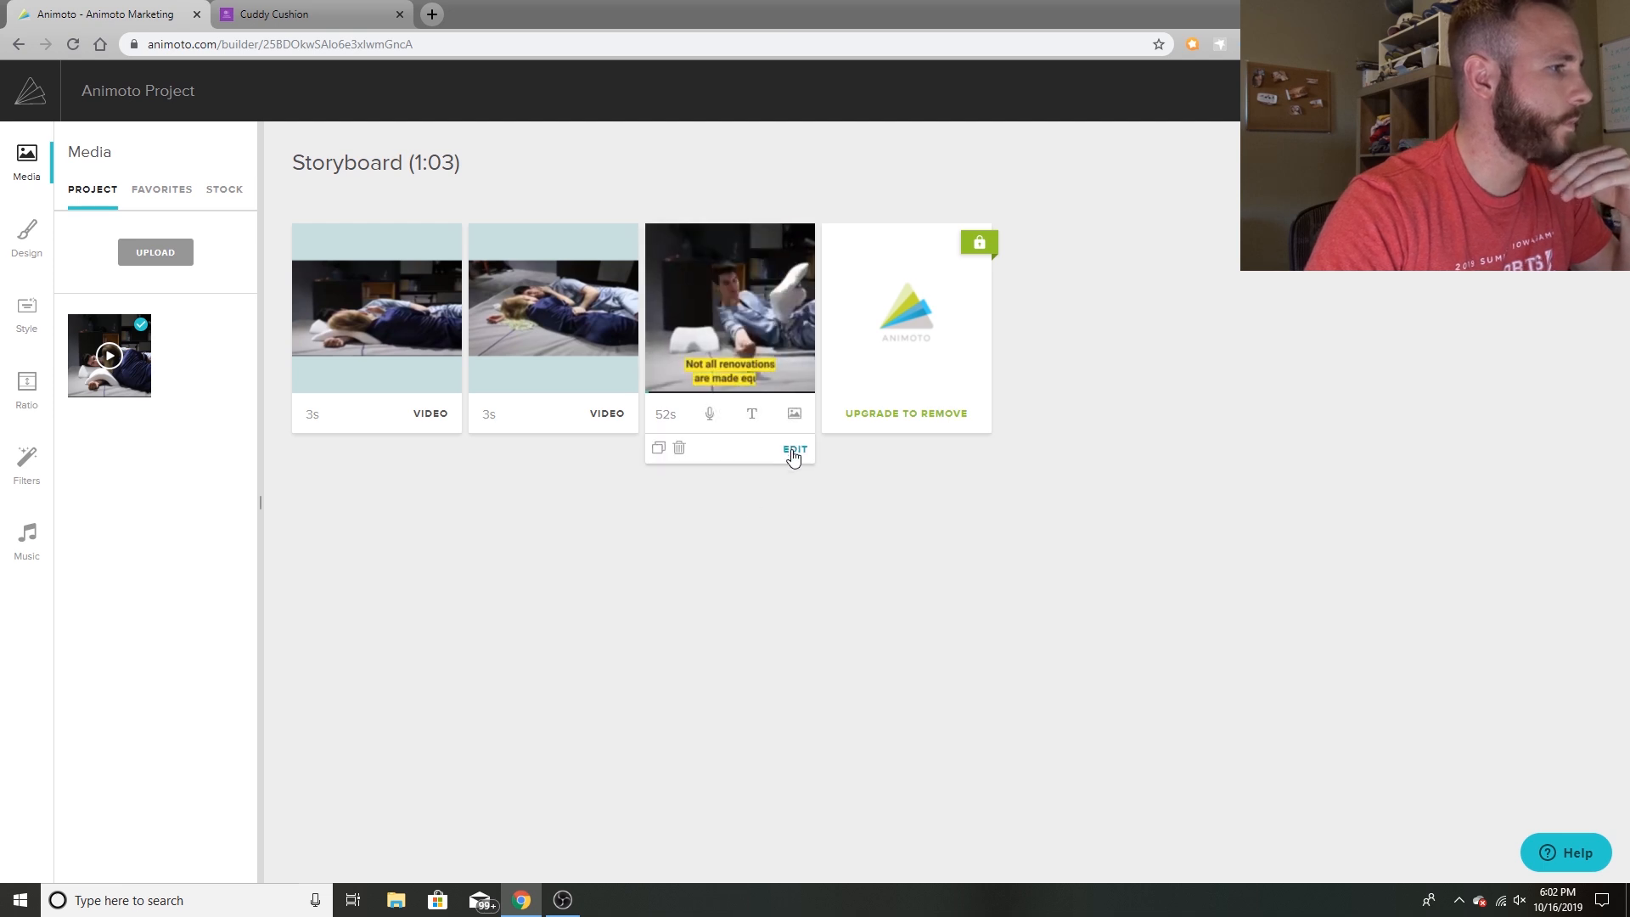
pyautogui.click(794, 450)
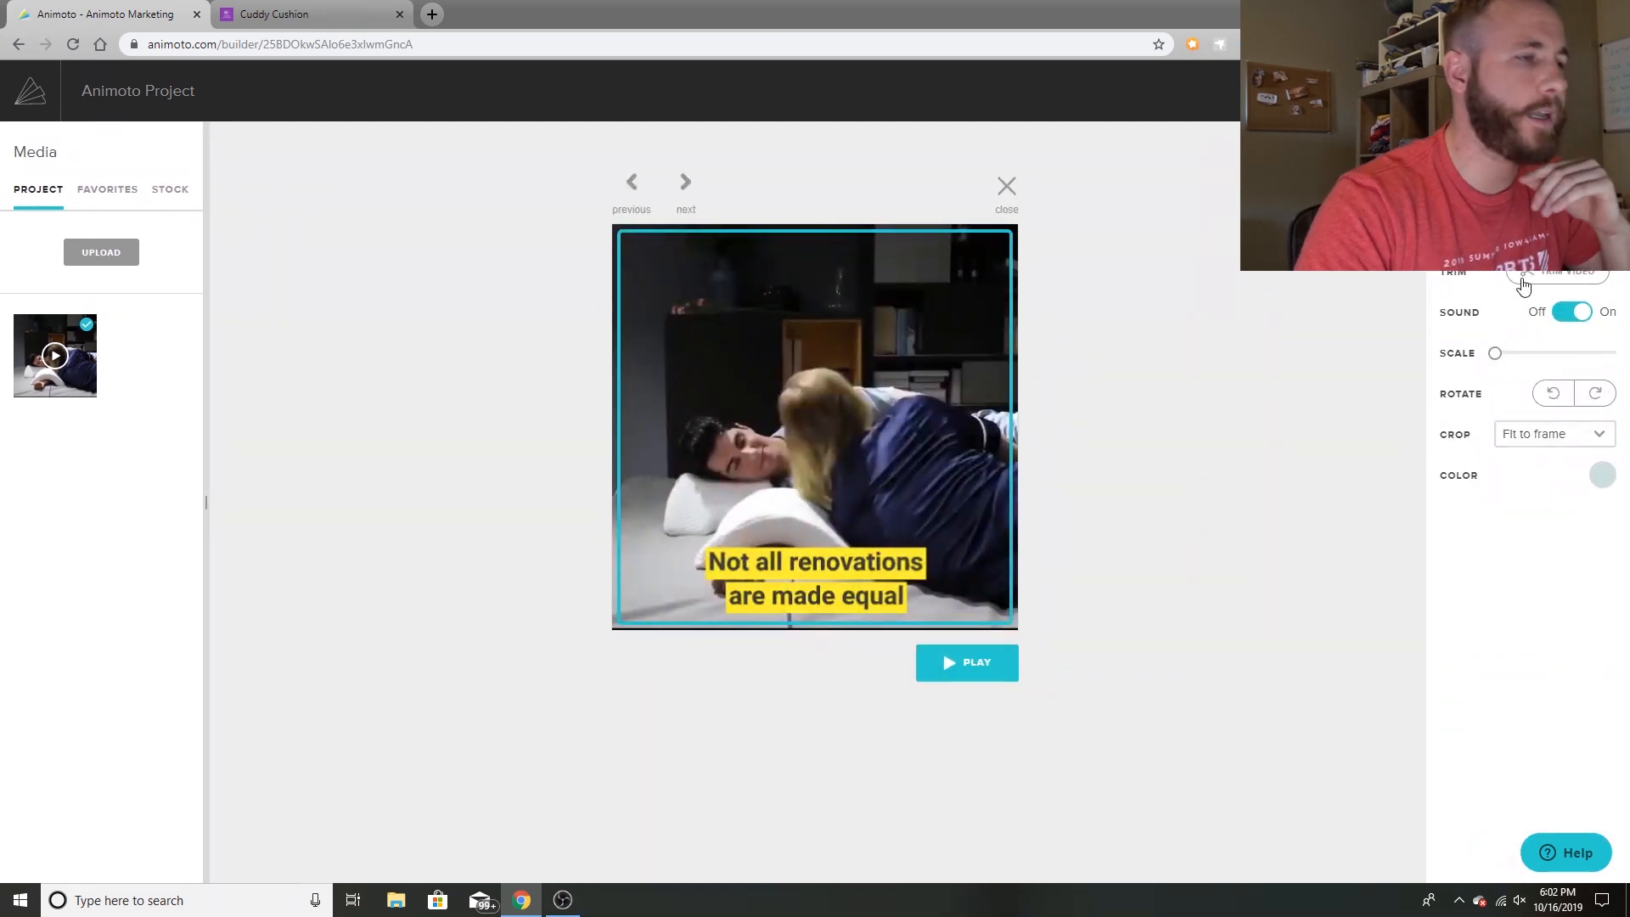
pyautogui.click(1552, 275)
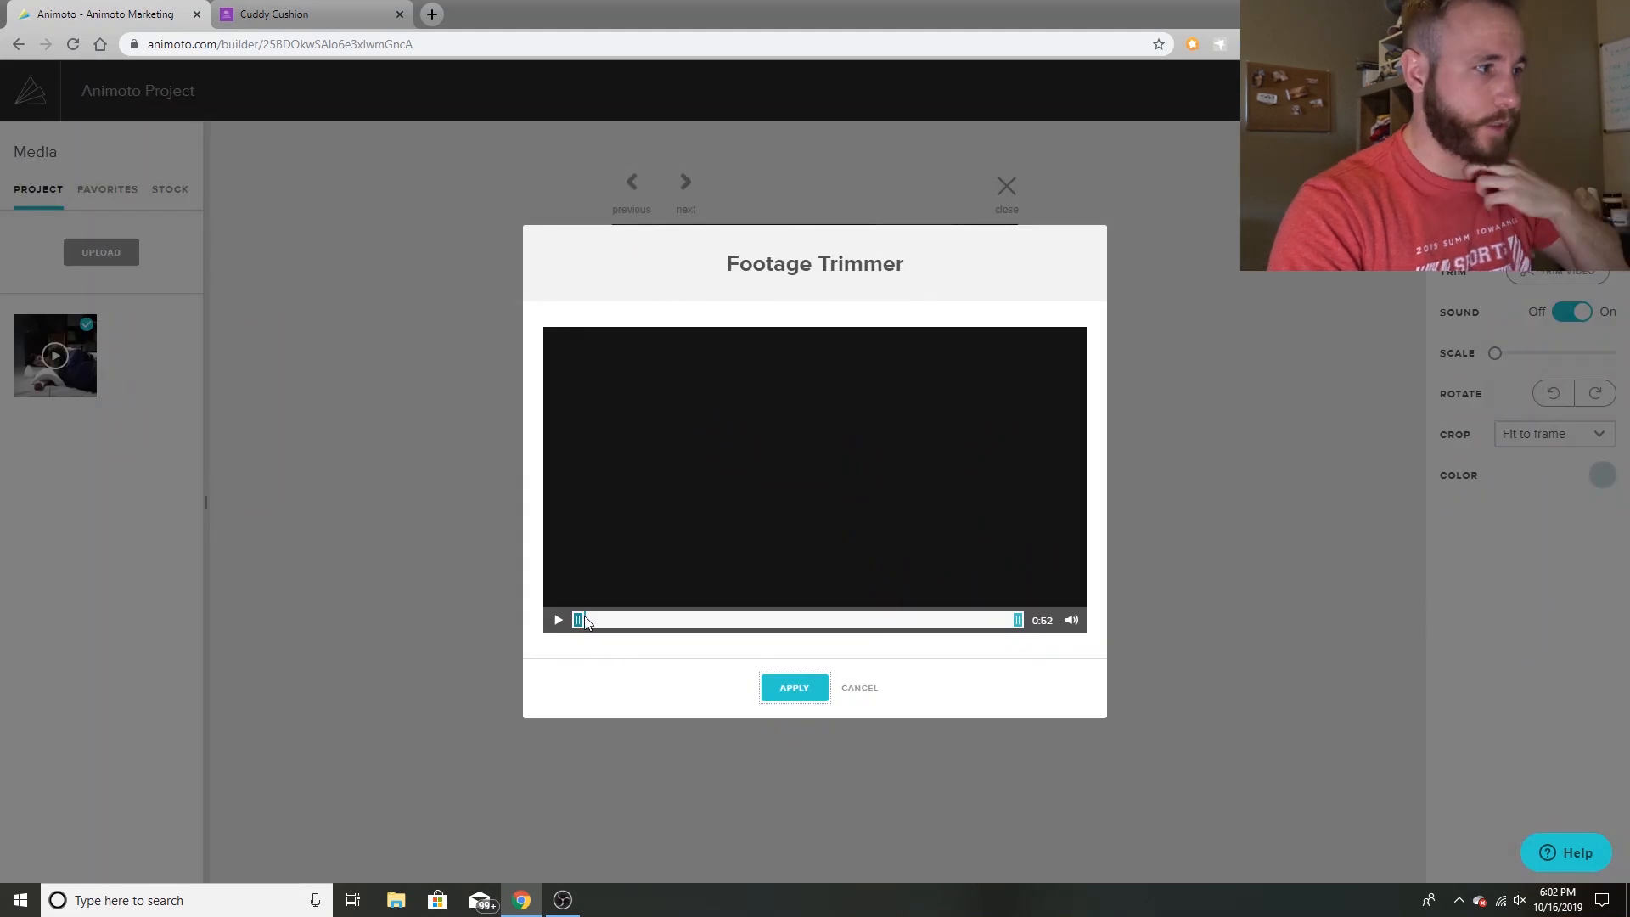
pyautogui.moveTo(577, 623); pyautogui.dragTo(853, 618)
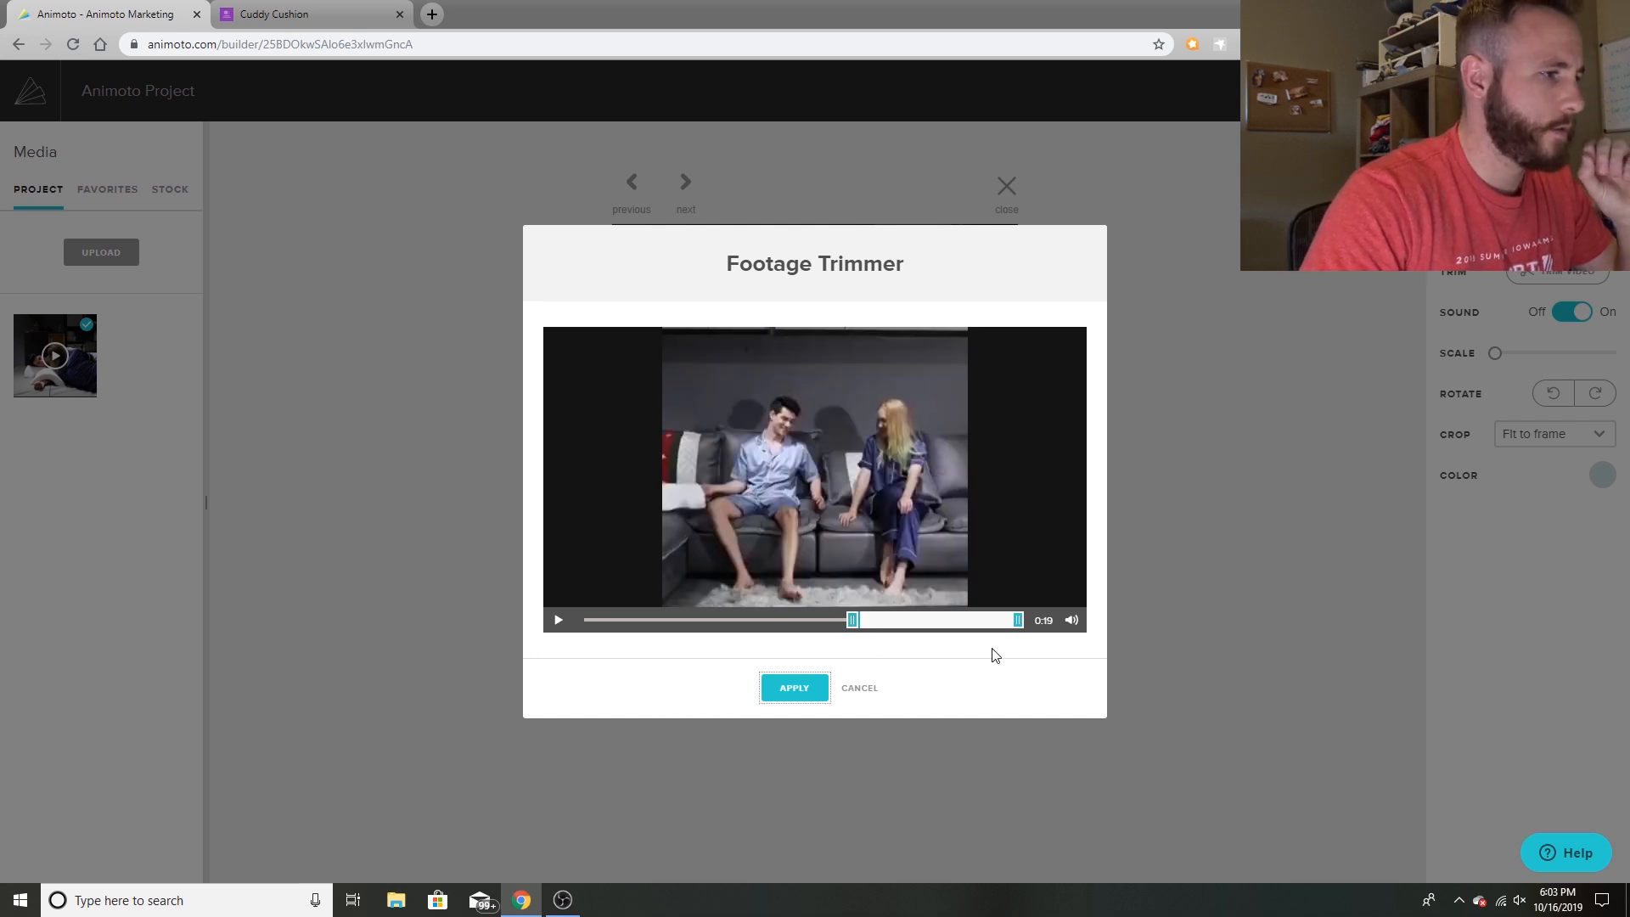
pyautogui.moveTo(1018, 620); pyautogui.dragTo(895, 624)
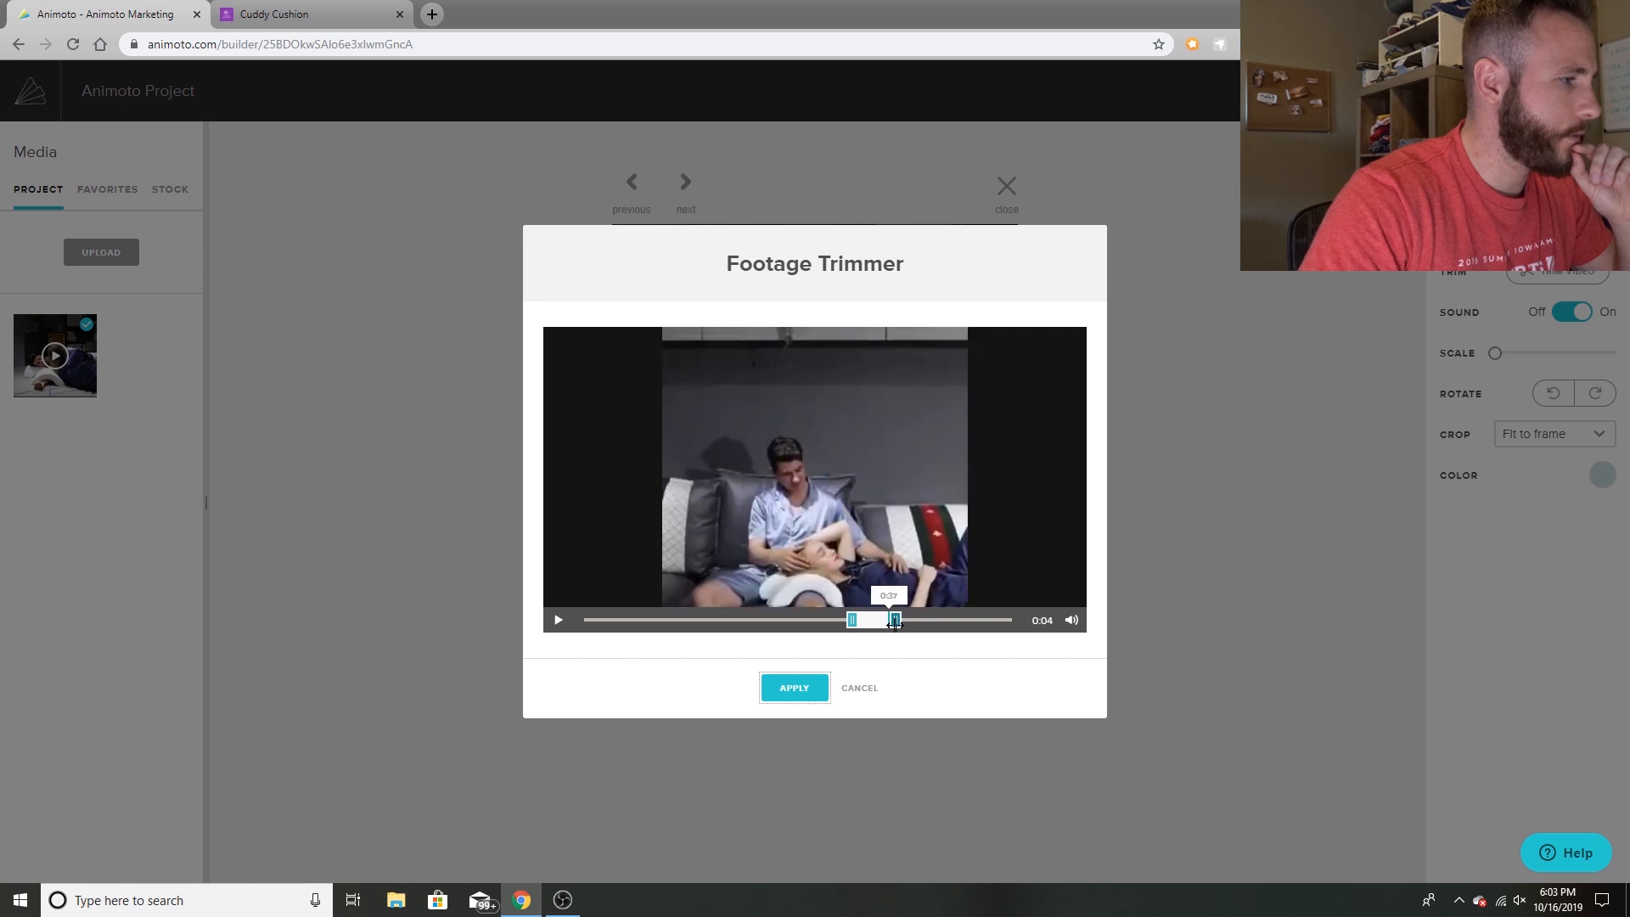
pyautogui.moveTo(895, 624); pyautogui.dragTo(891, 624)
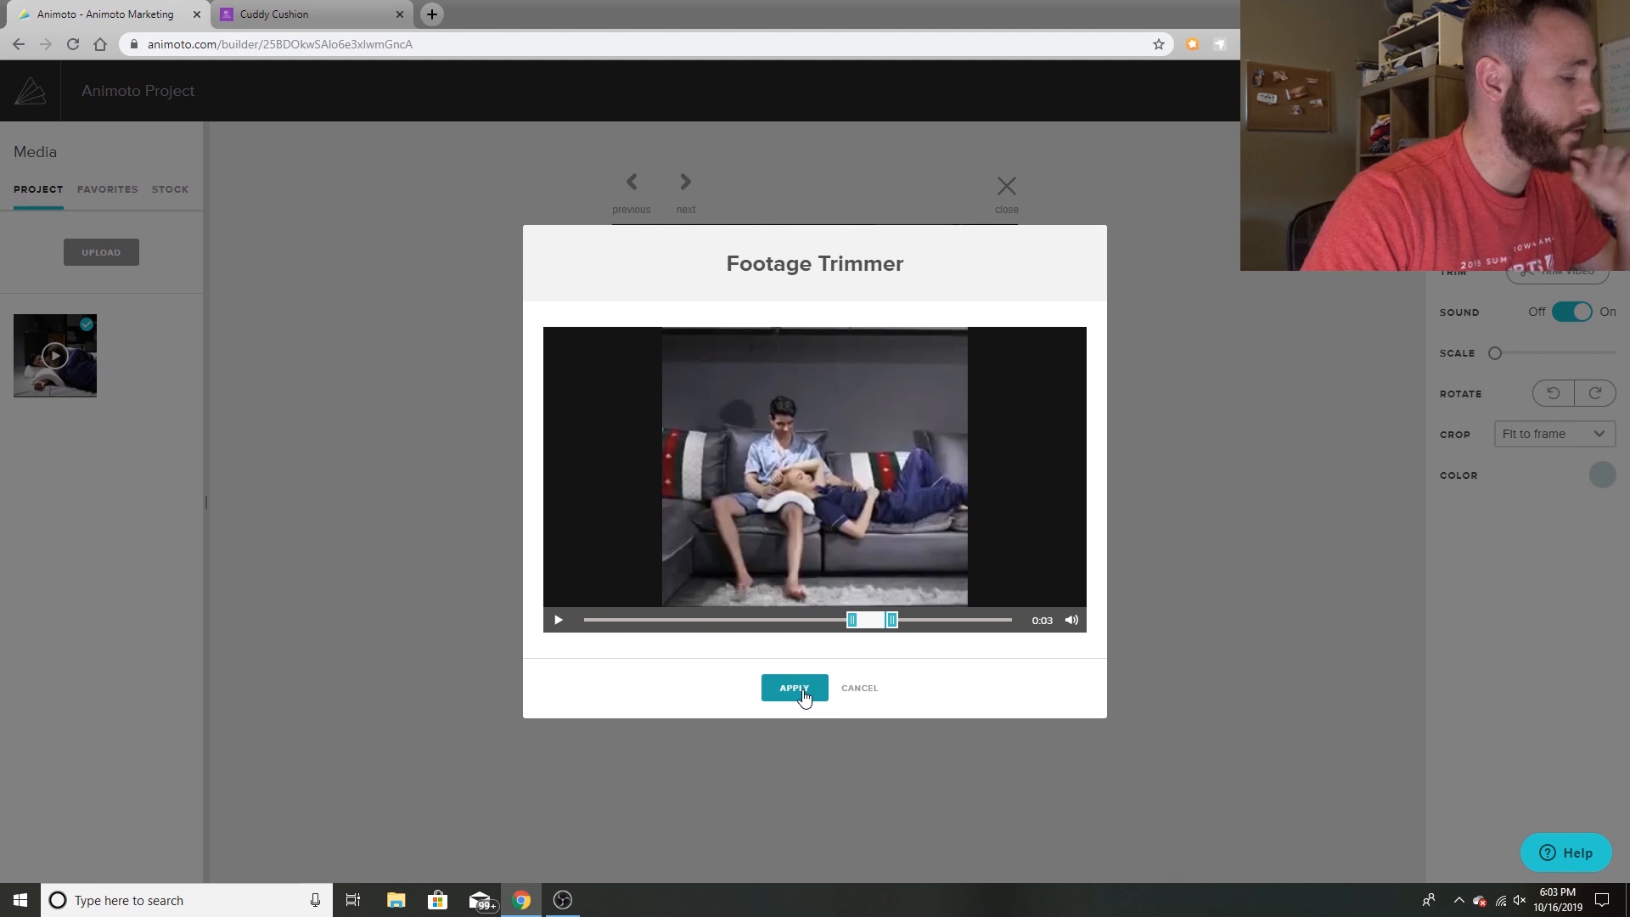
pyautogui.click(795, 688)
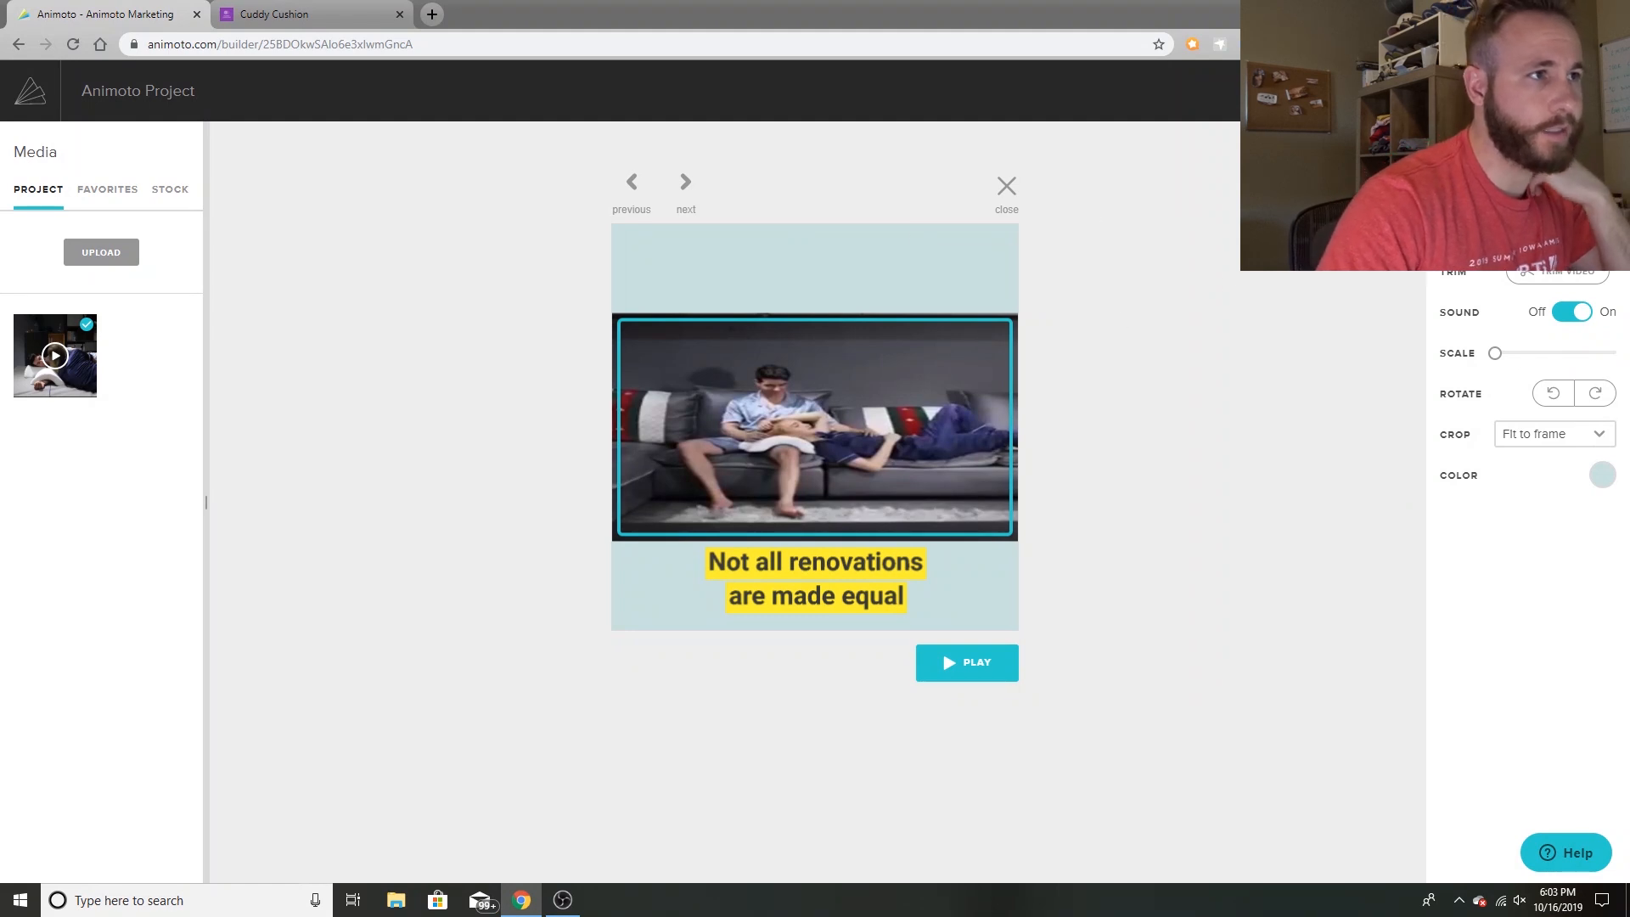
# Delete the third block's title "Not all renovations are made equal" and return to the storyboard.
pyautogui.click(814, 579)
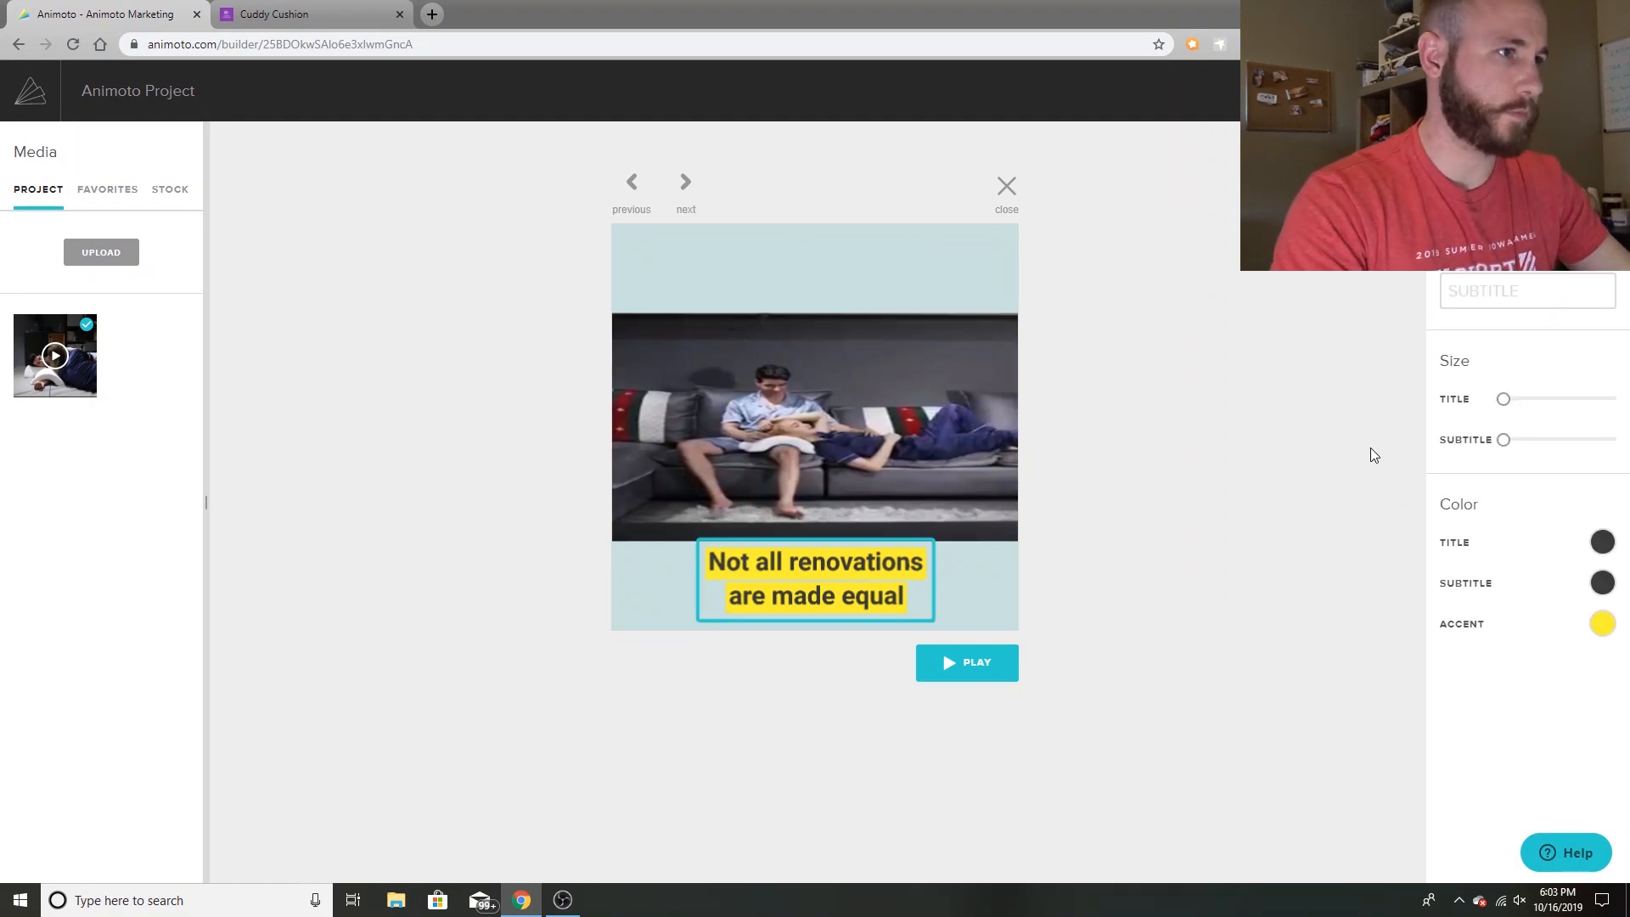
pyautogui.click(1409, 431)
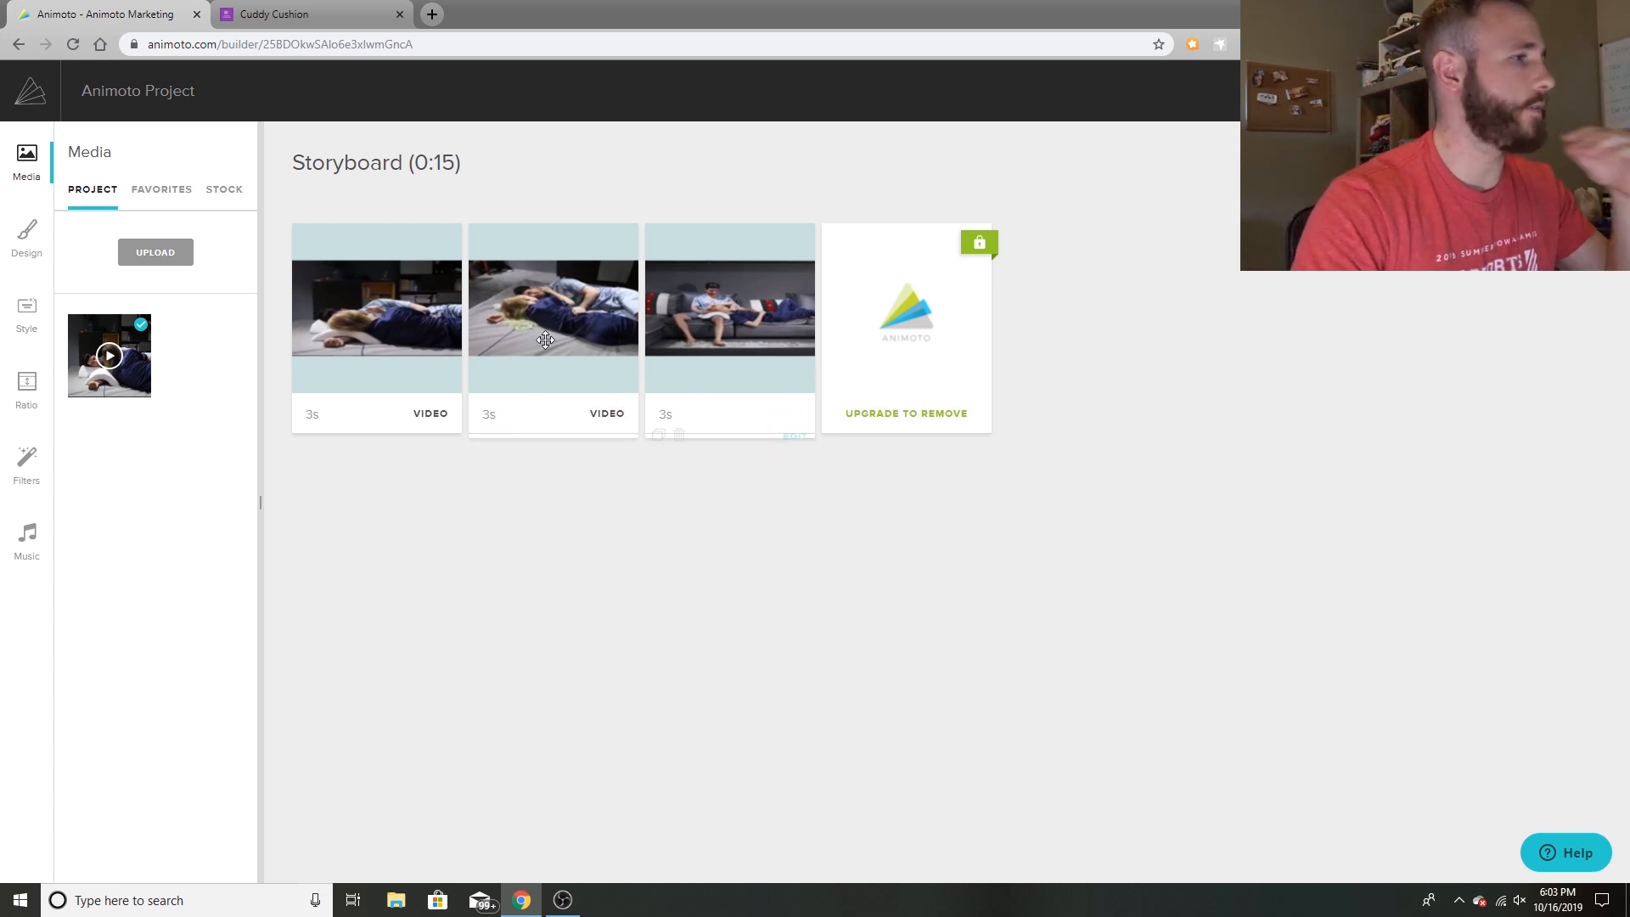
# Duplicate the third storyboard block and replace the copy's footage with the full uploaded clip.
pyautogui.moveTo(659, 456)
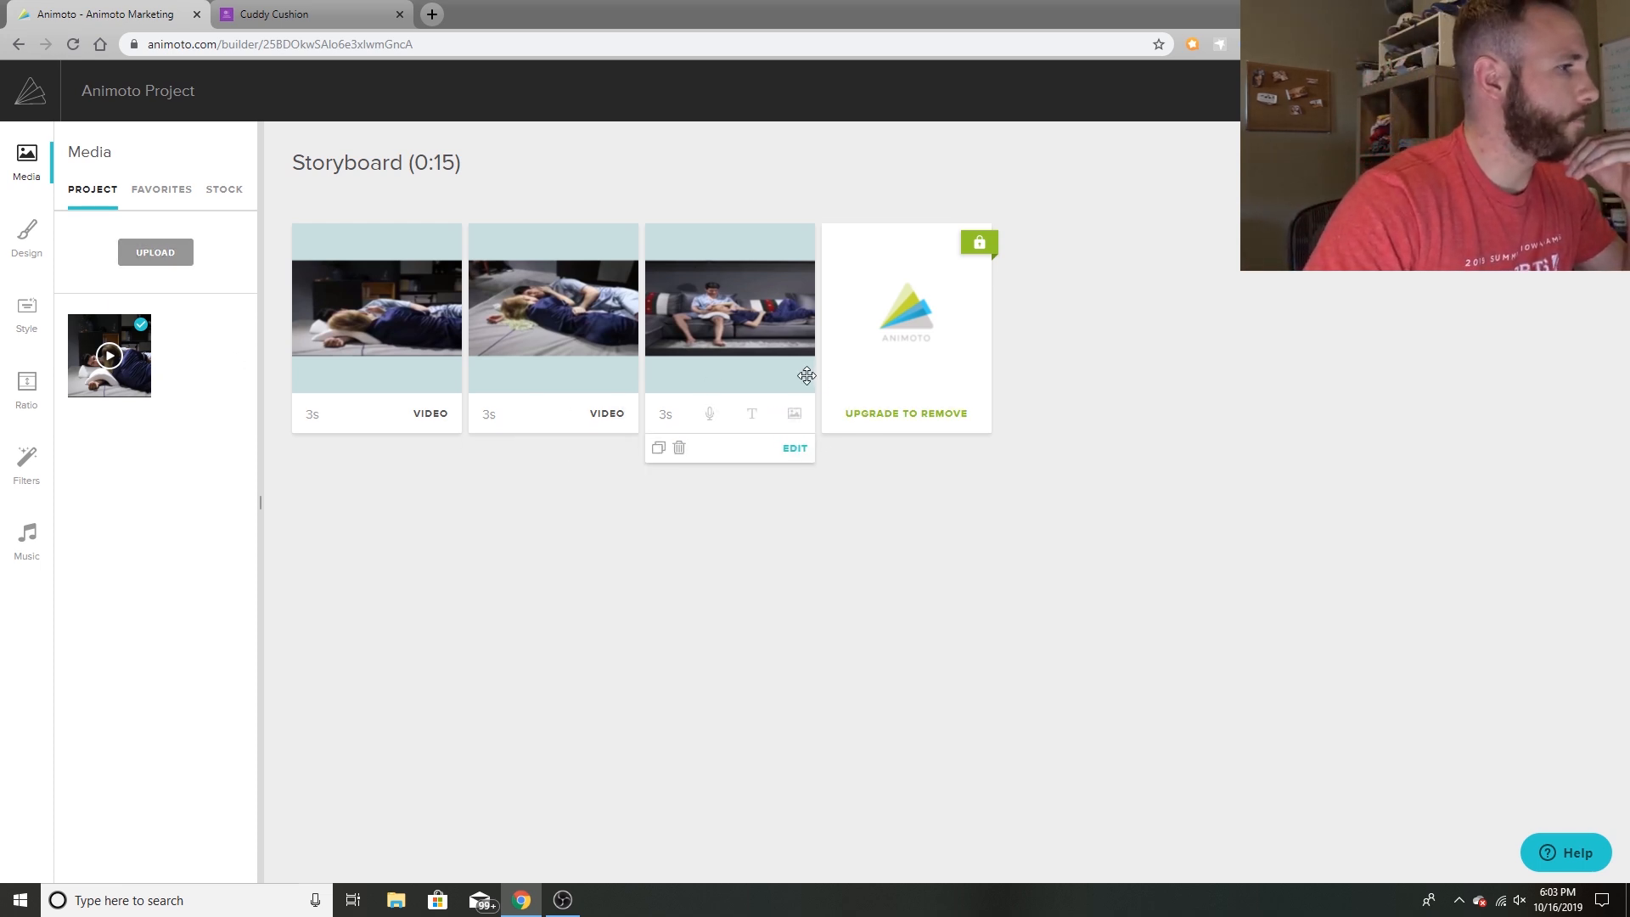
pyautogui.click(659, 450)
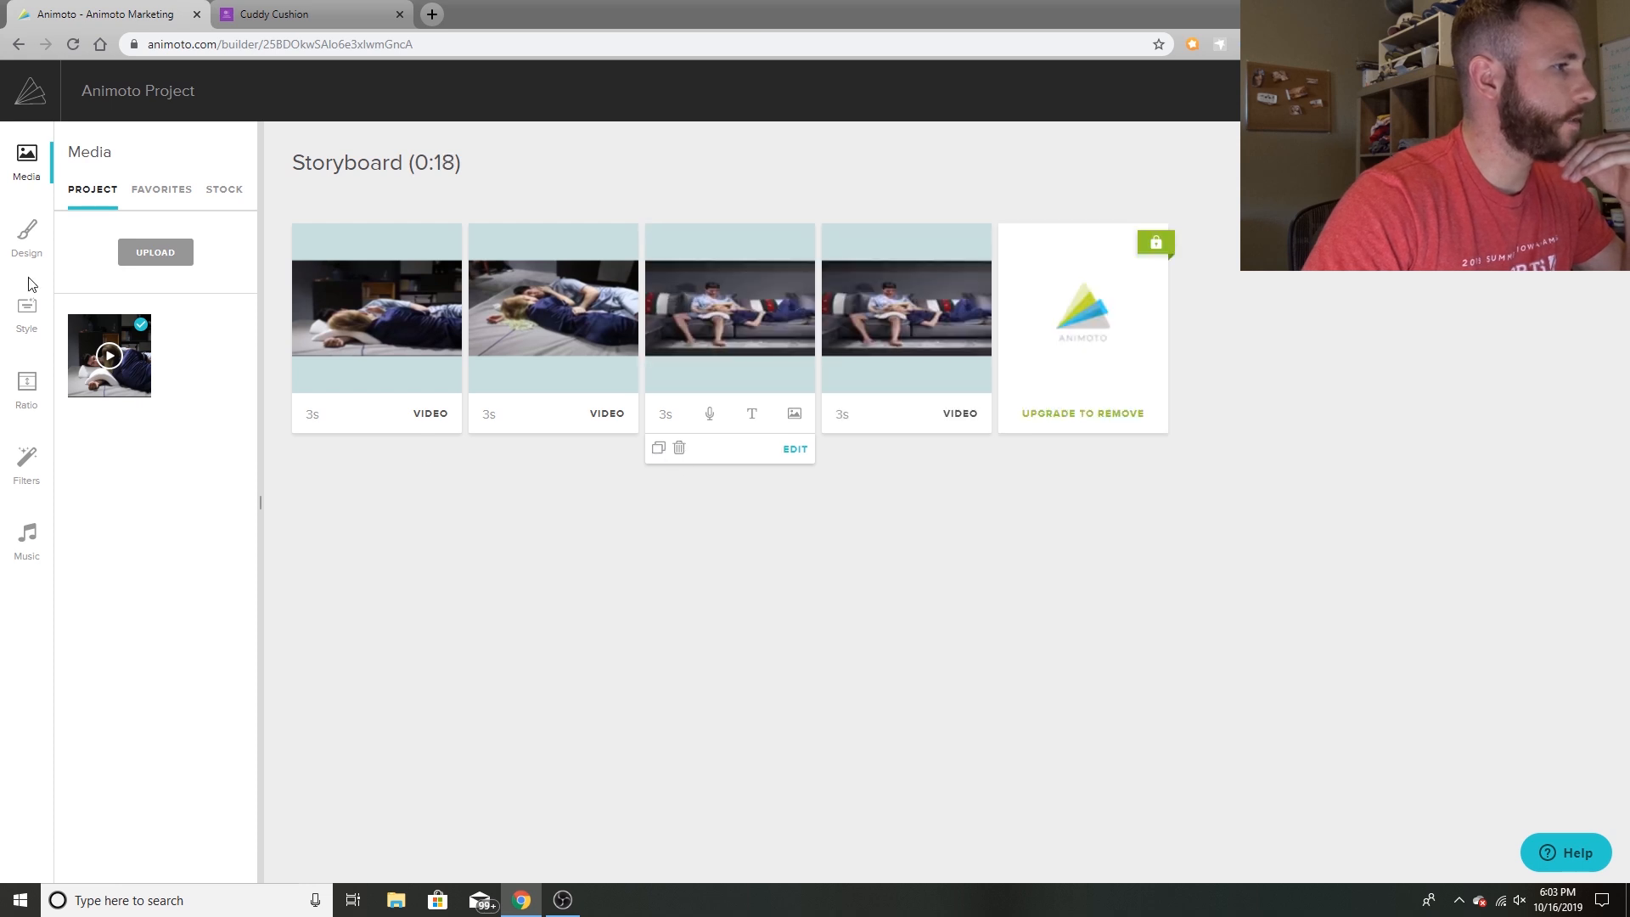
pyautogui.moveTo(105, 332); pyautogui.dragTo(935, 368)
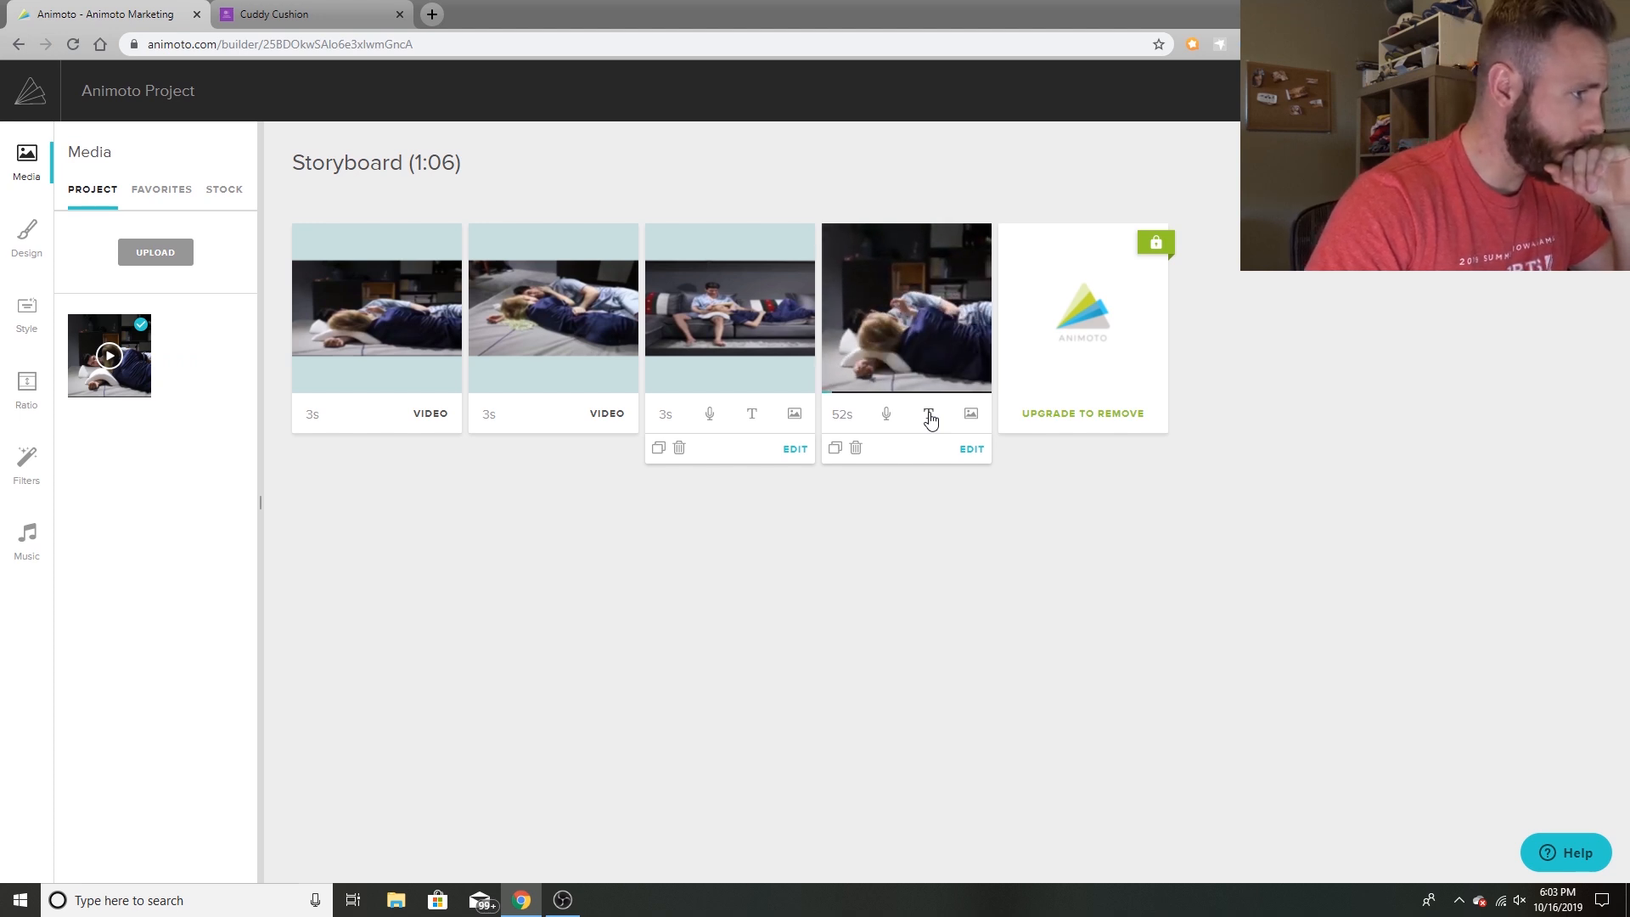
# Trim the fourth block's footage to a 4-second section of the woman seated in the armchair and return to the storyboard.
pyautogui.click(973, 450)
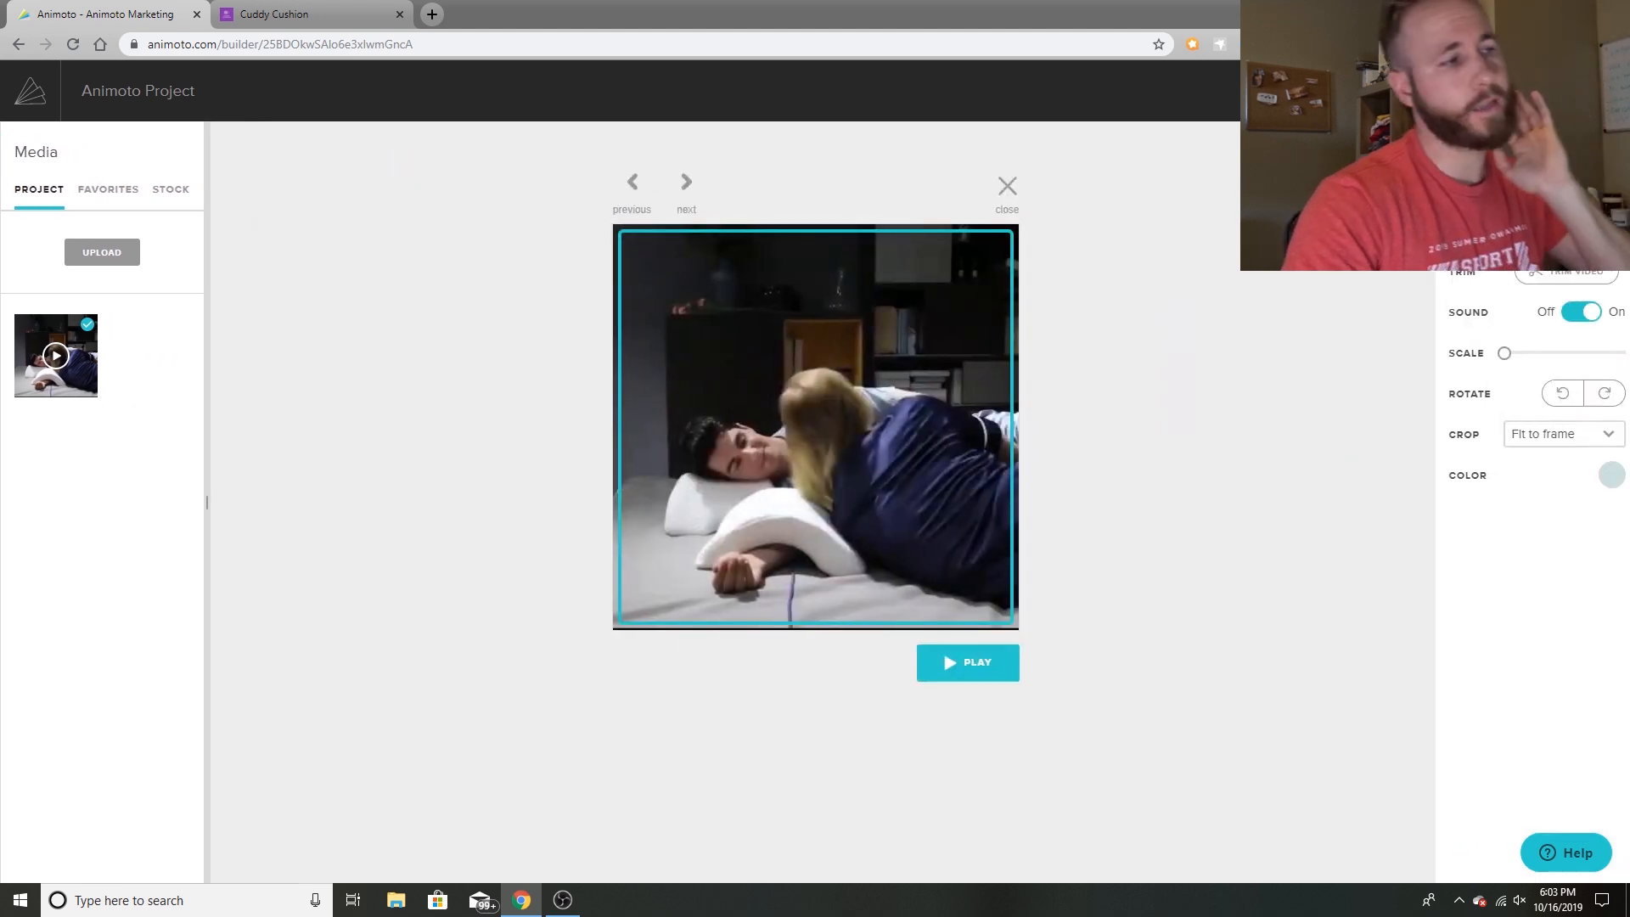
pyautogui.click(1519, 274)
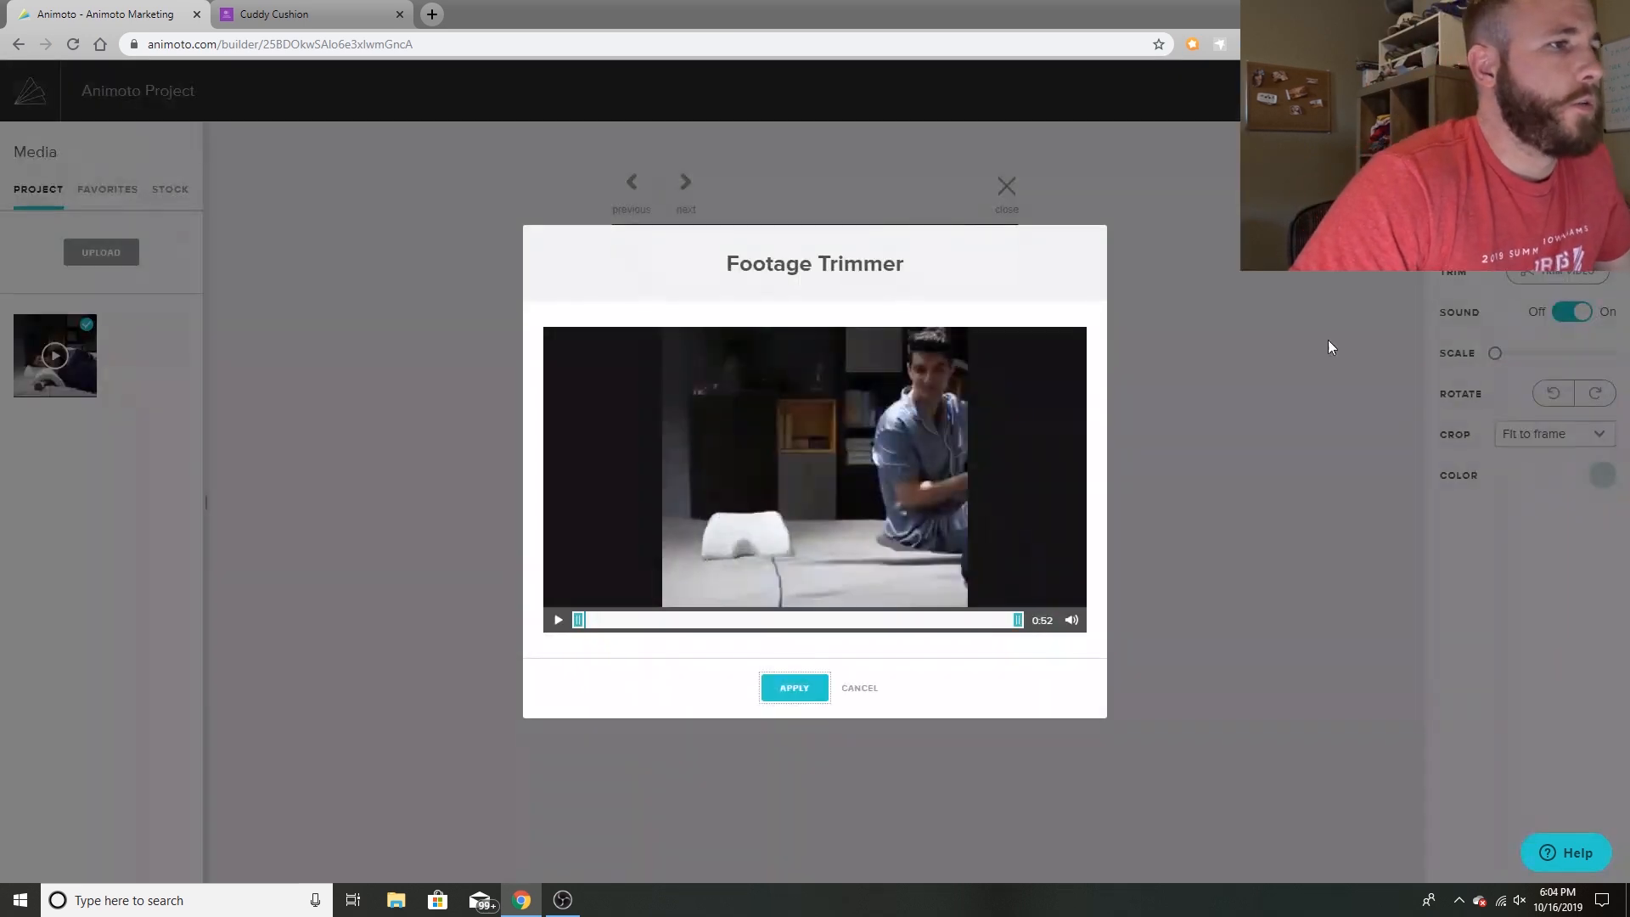
pyautogui.moveTo(578, 619); pyautogui.dragTo(980, 611)
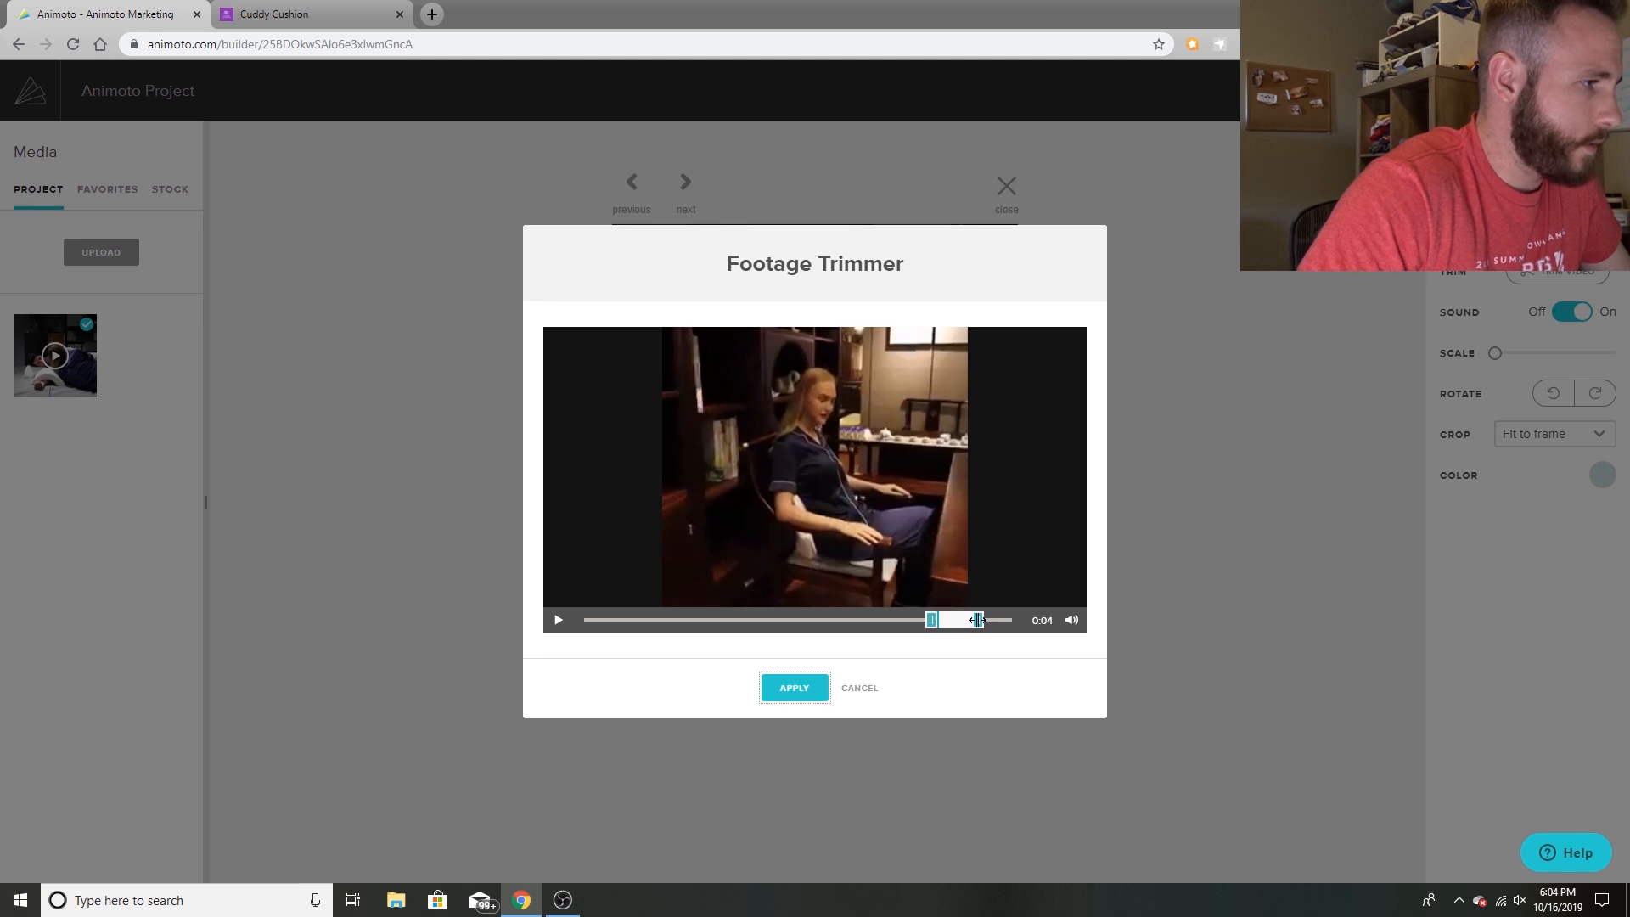
pyautogui.click(798, 689)
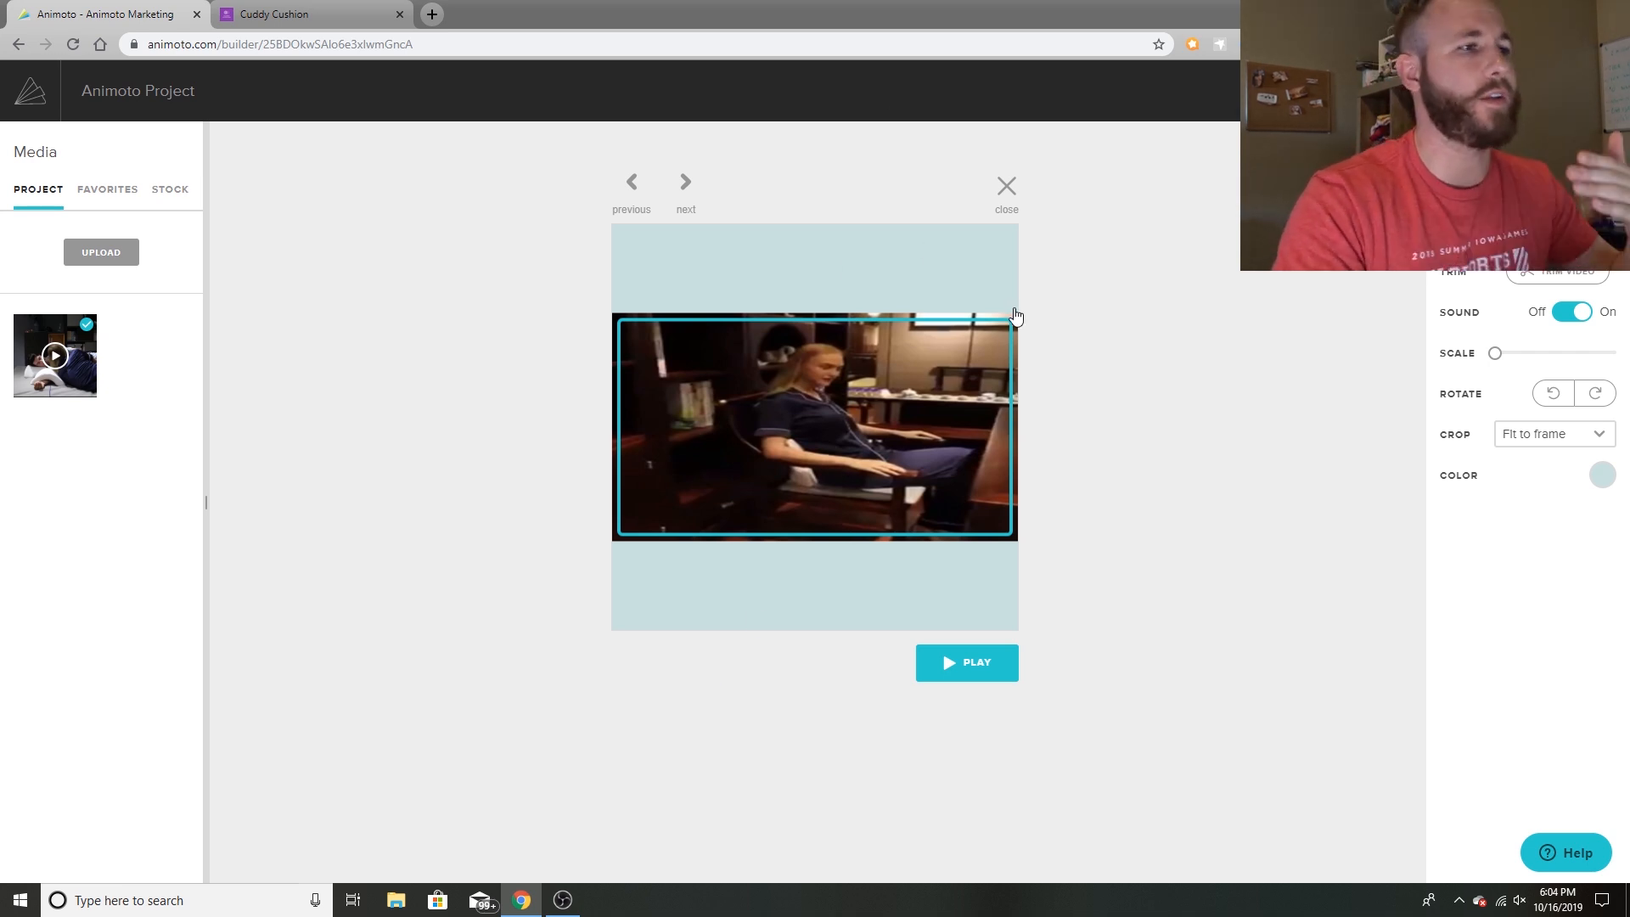
pyautogui.click(1006, 187)
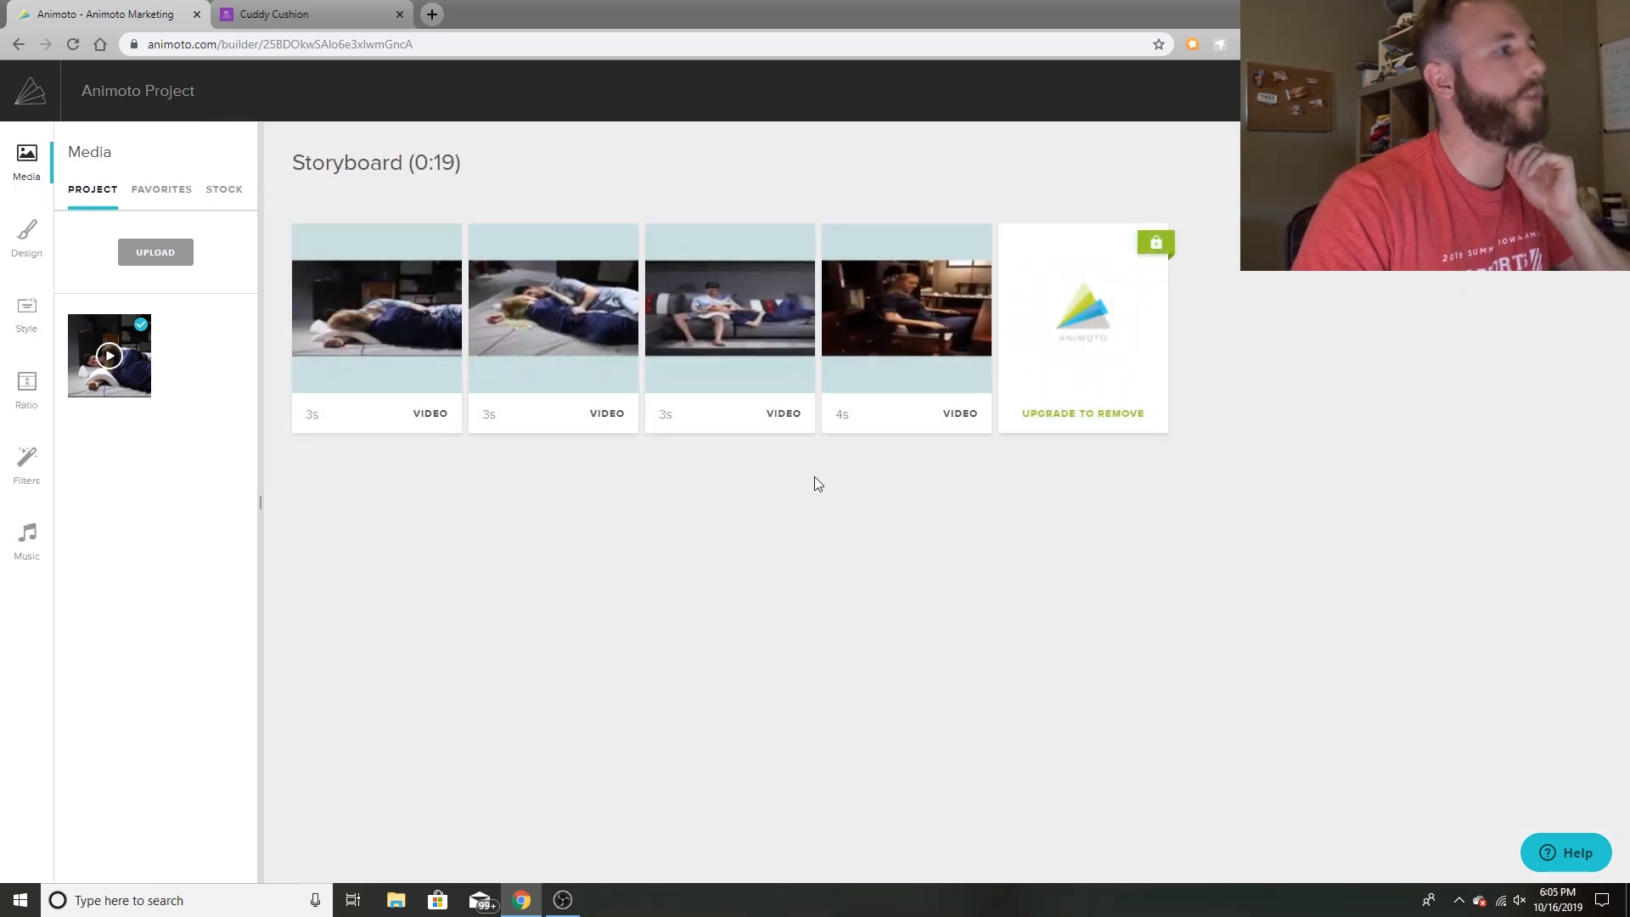
# Duplicate the fourth storyboard block and replace the copy's footage with the full uploaded clip.
pyautogui.click(128, 333)
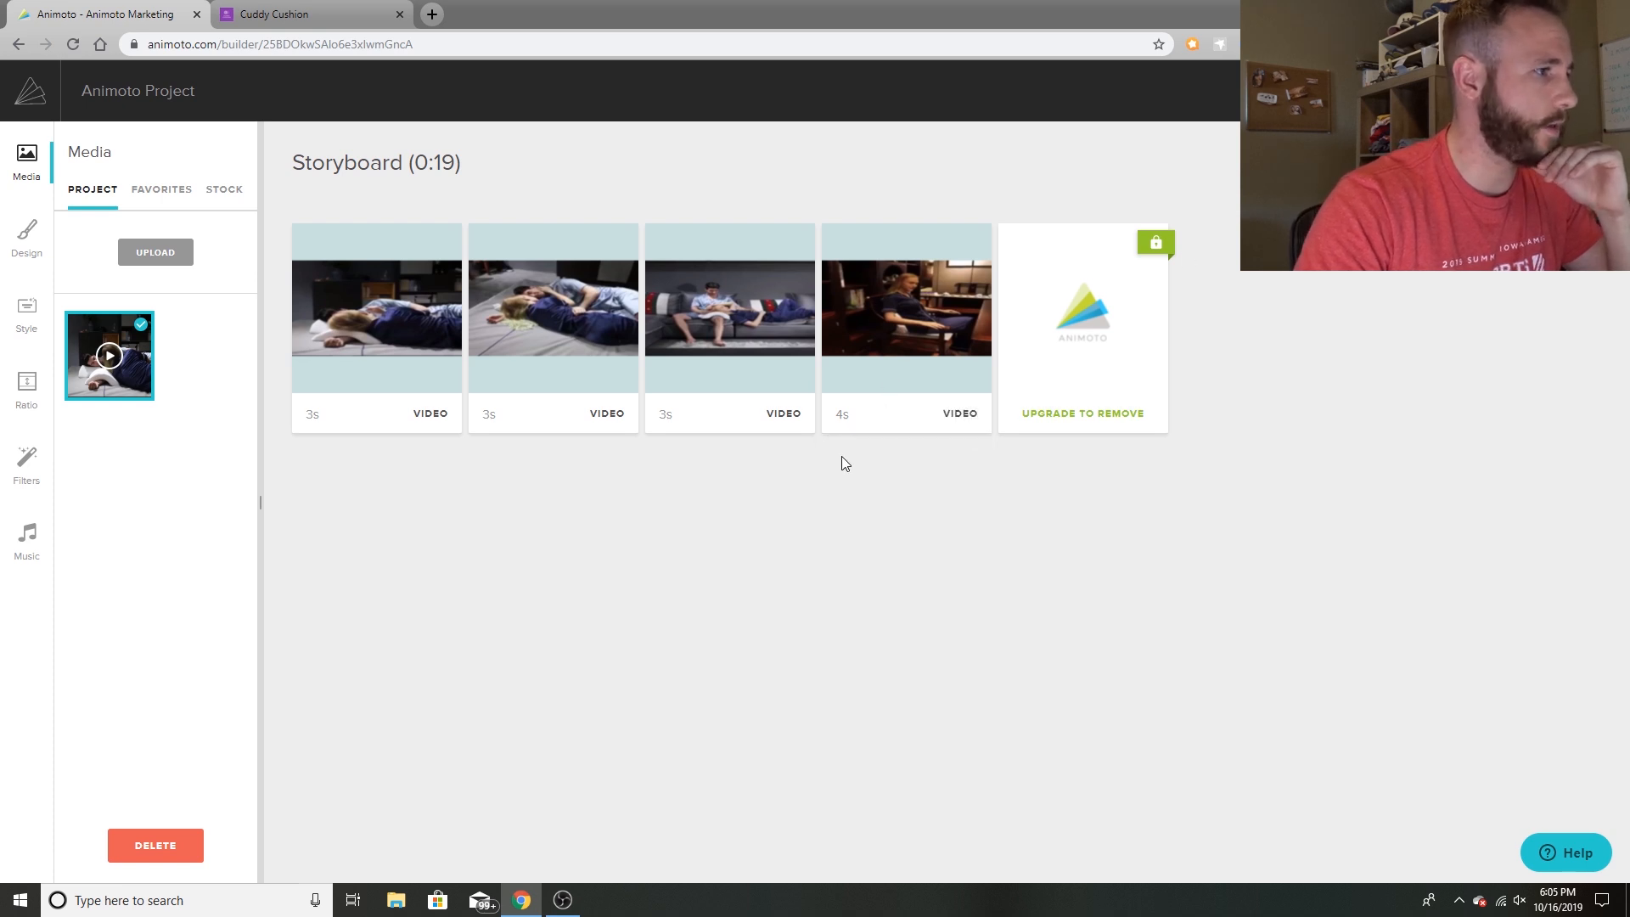
pyautogui.click(835, 448)
pyautogui.moveTo(123, 357); pyautogui.dragTo(1112, 357)
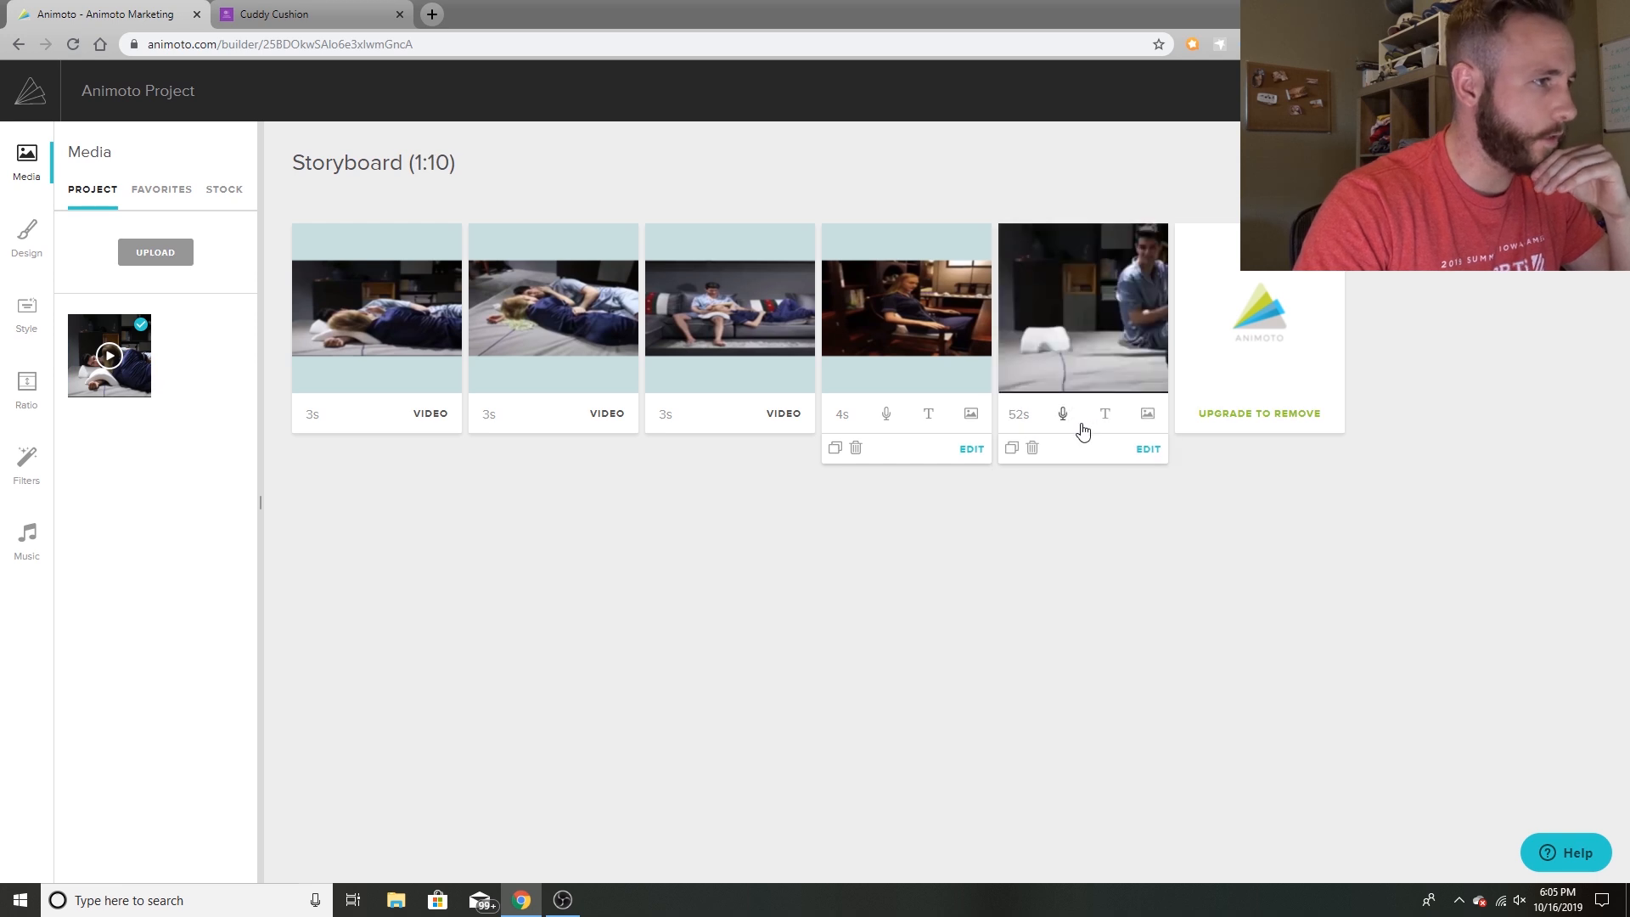
# Trim the fifth block's footage to the clip's last 3 seconds, starting at 0:48, and return to the storyboard.
pyautogui.click(1145, 449)
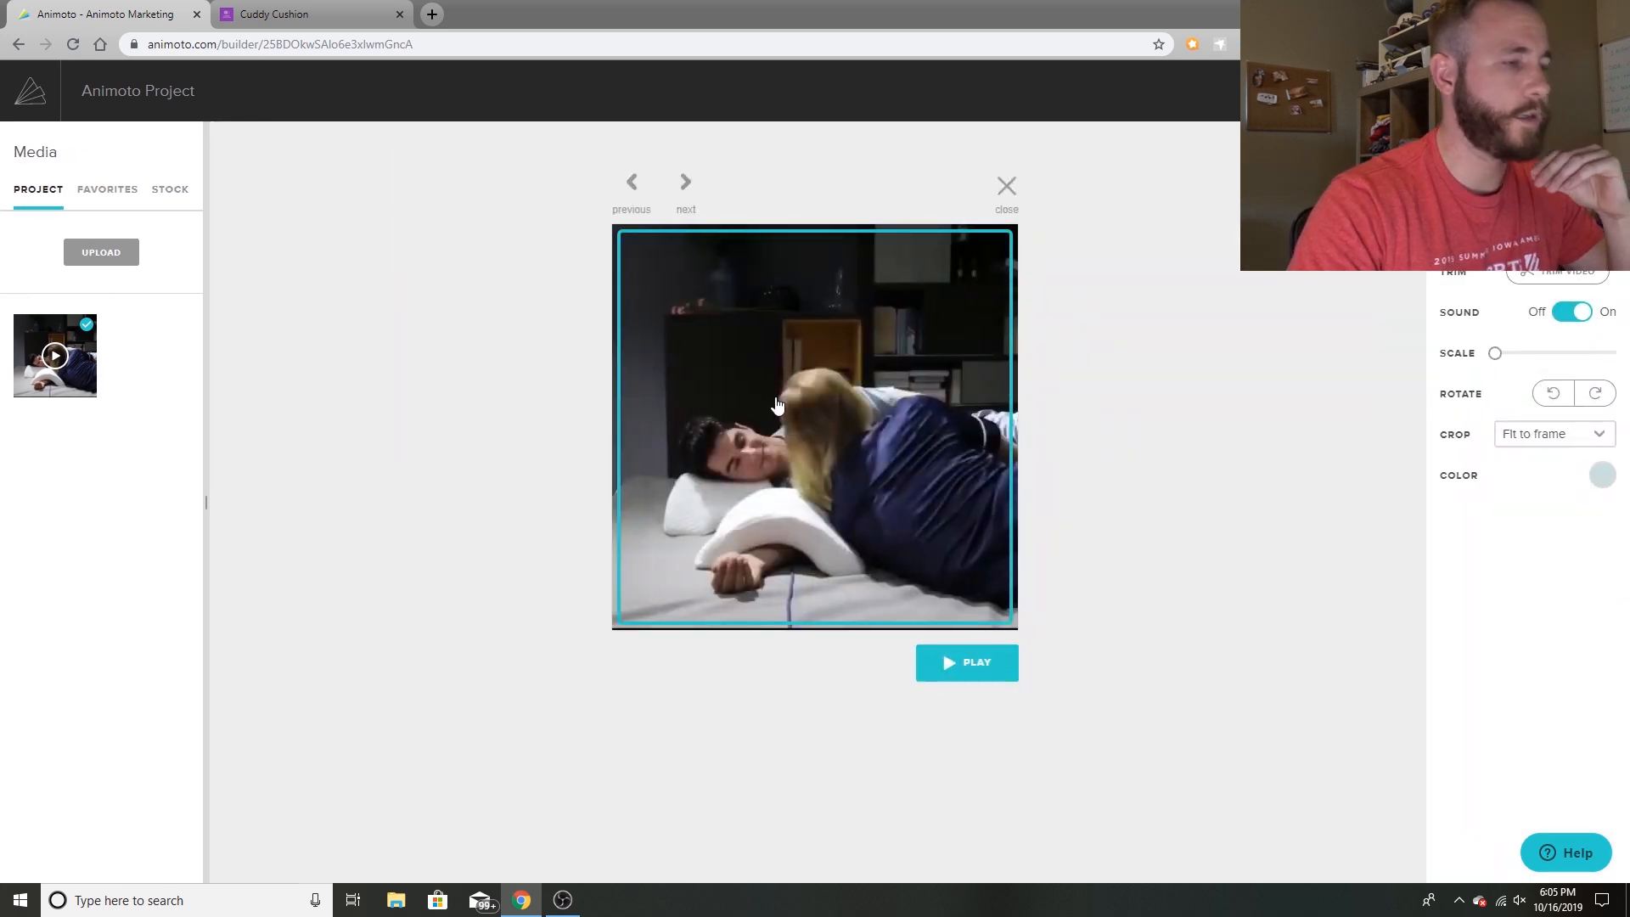
pyautogui.click(1580, 272)
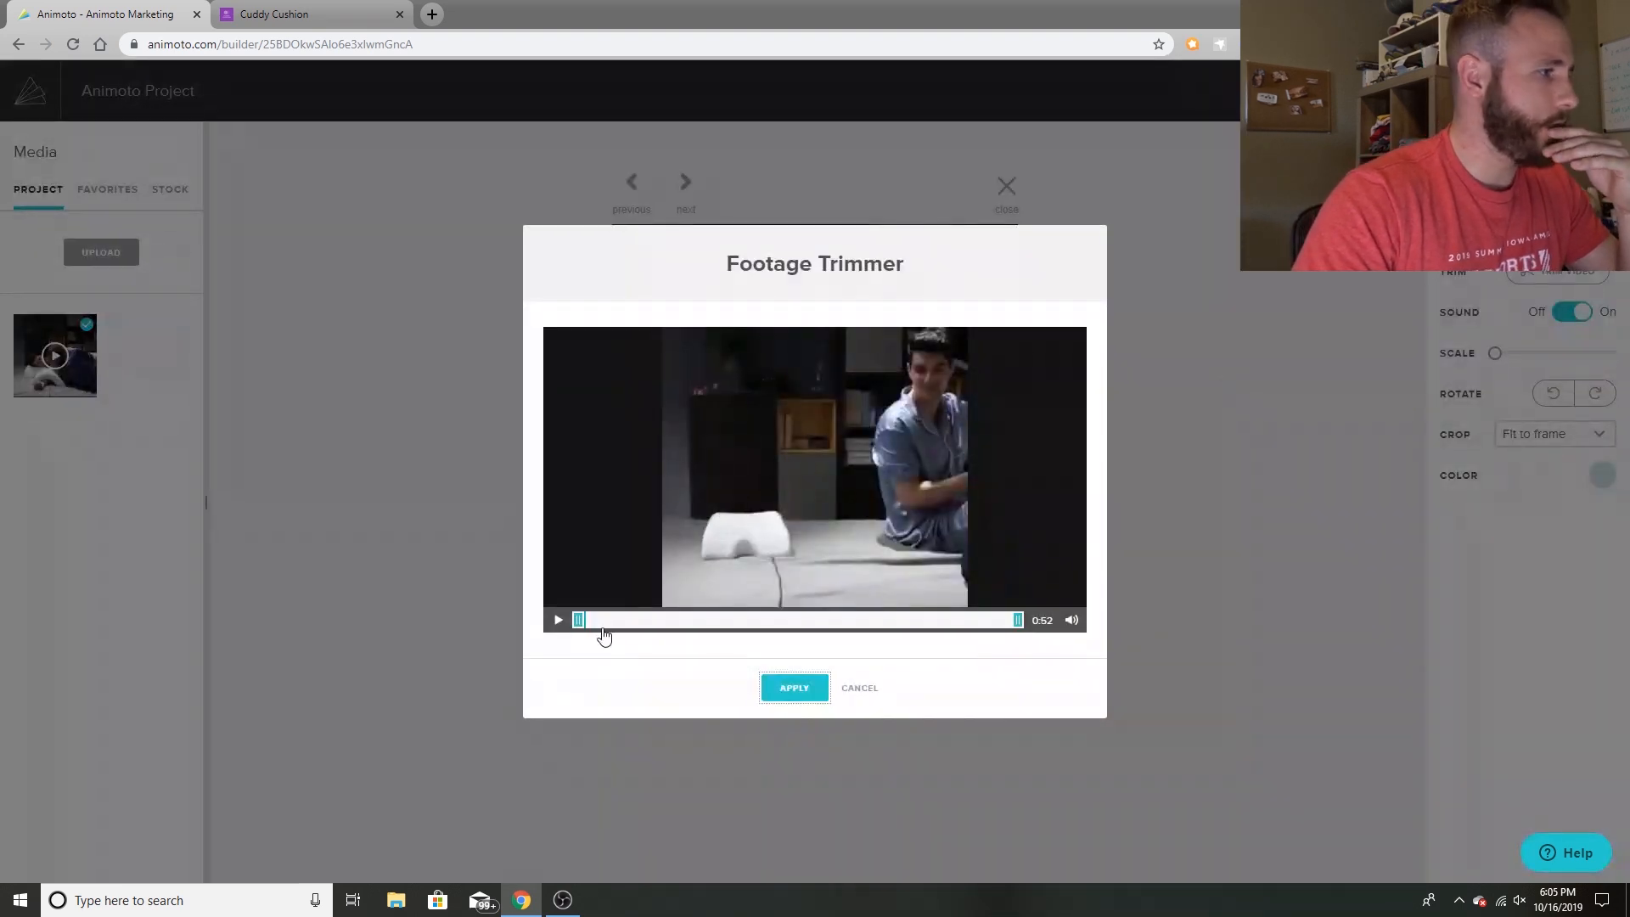
pyautogui.moveTo(603, 636); pyautogui.dragTo(997, 660)
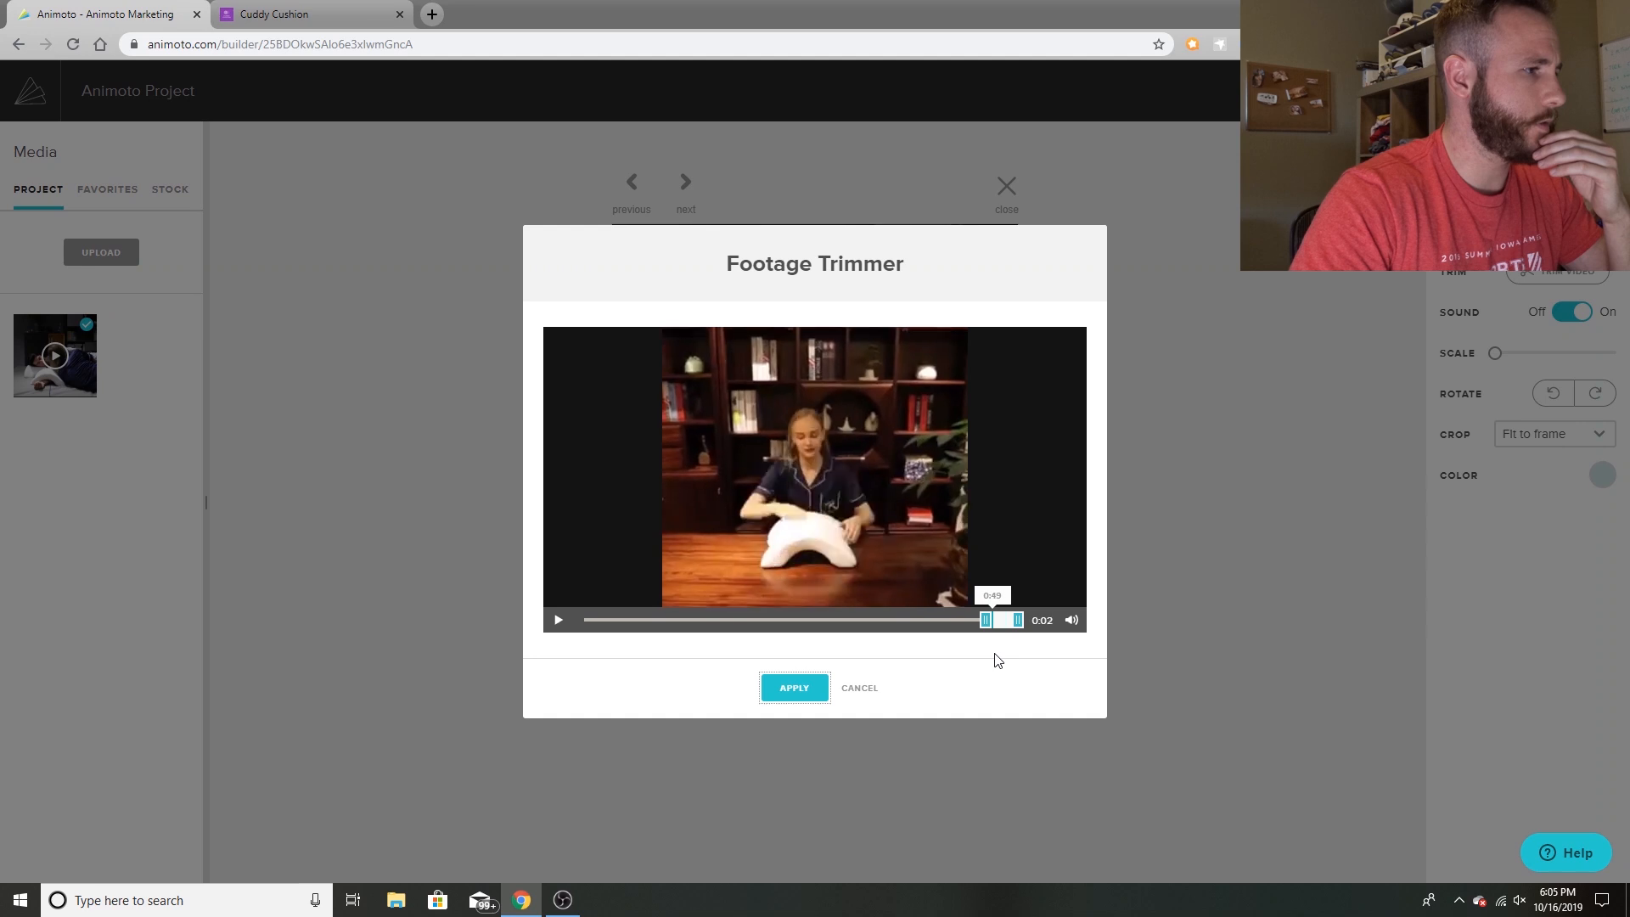
pyautogui.moveTo(998, 660); pyautogui.dragTo(992, 654)
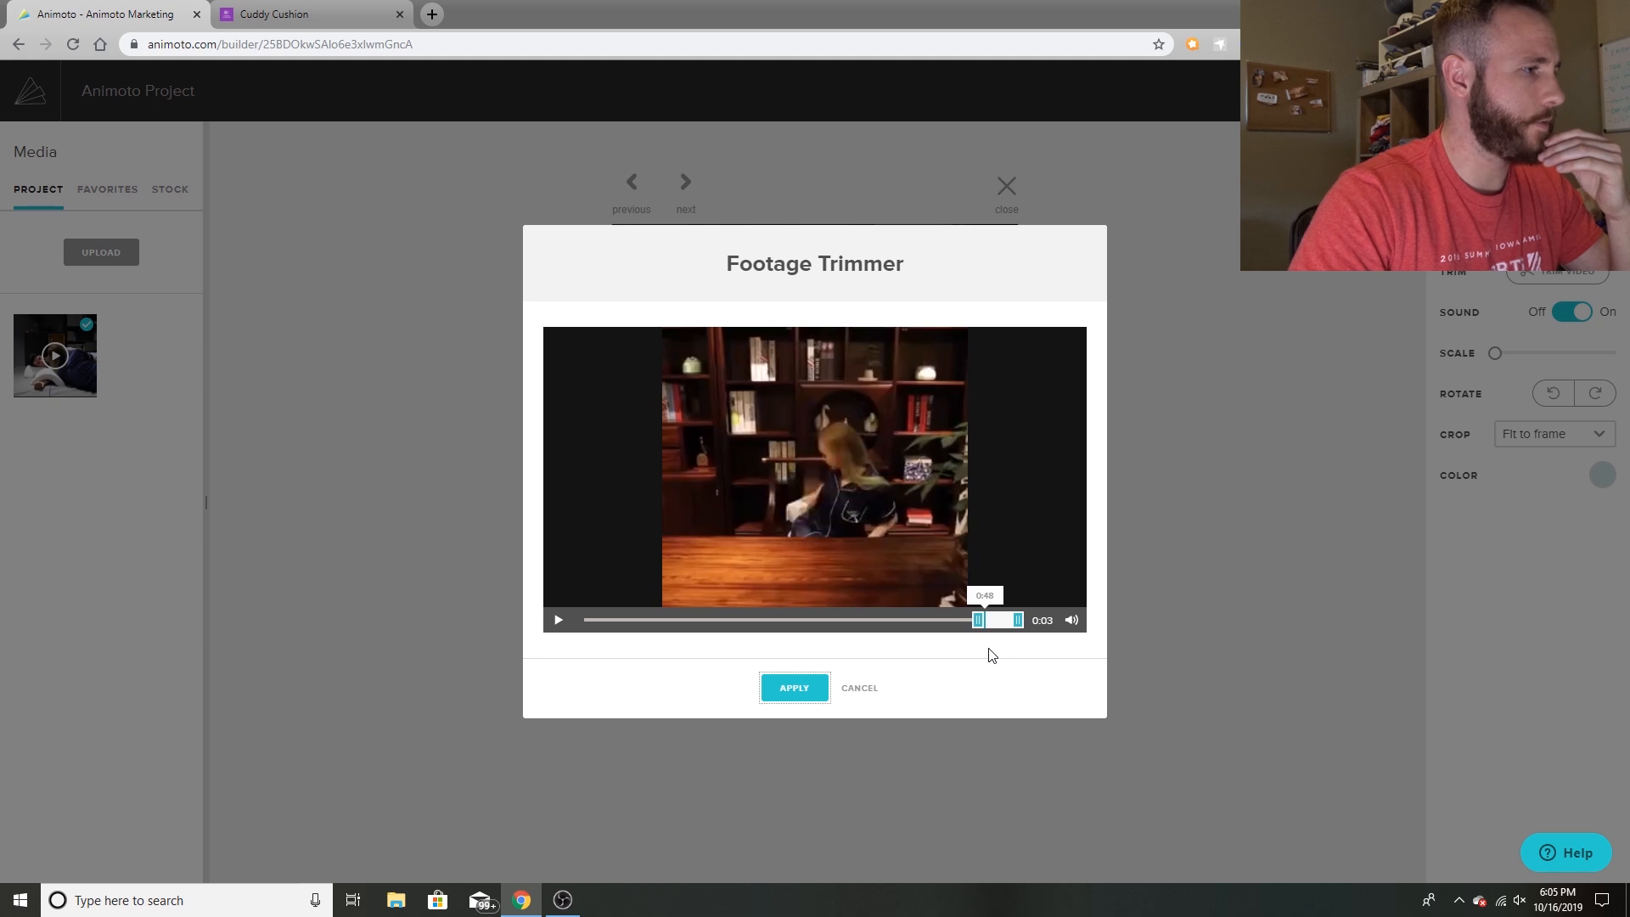
pyautogui.click(820, 694)
pyautogui.click(1006, 186)
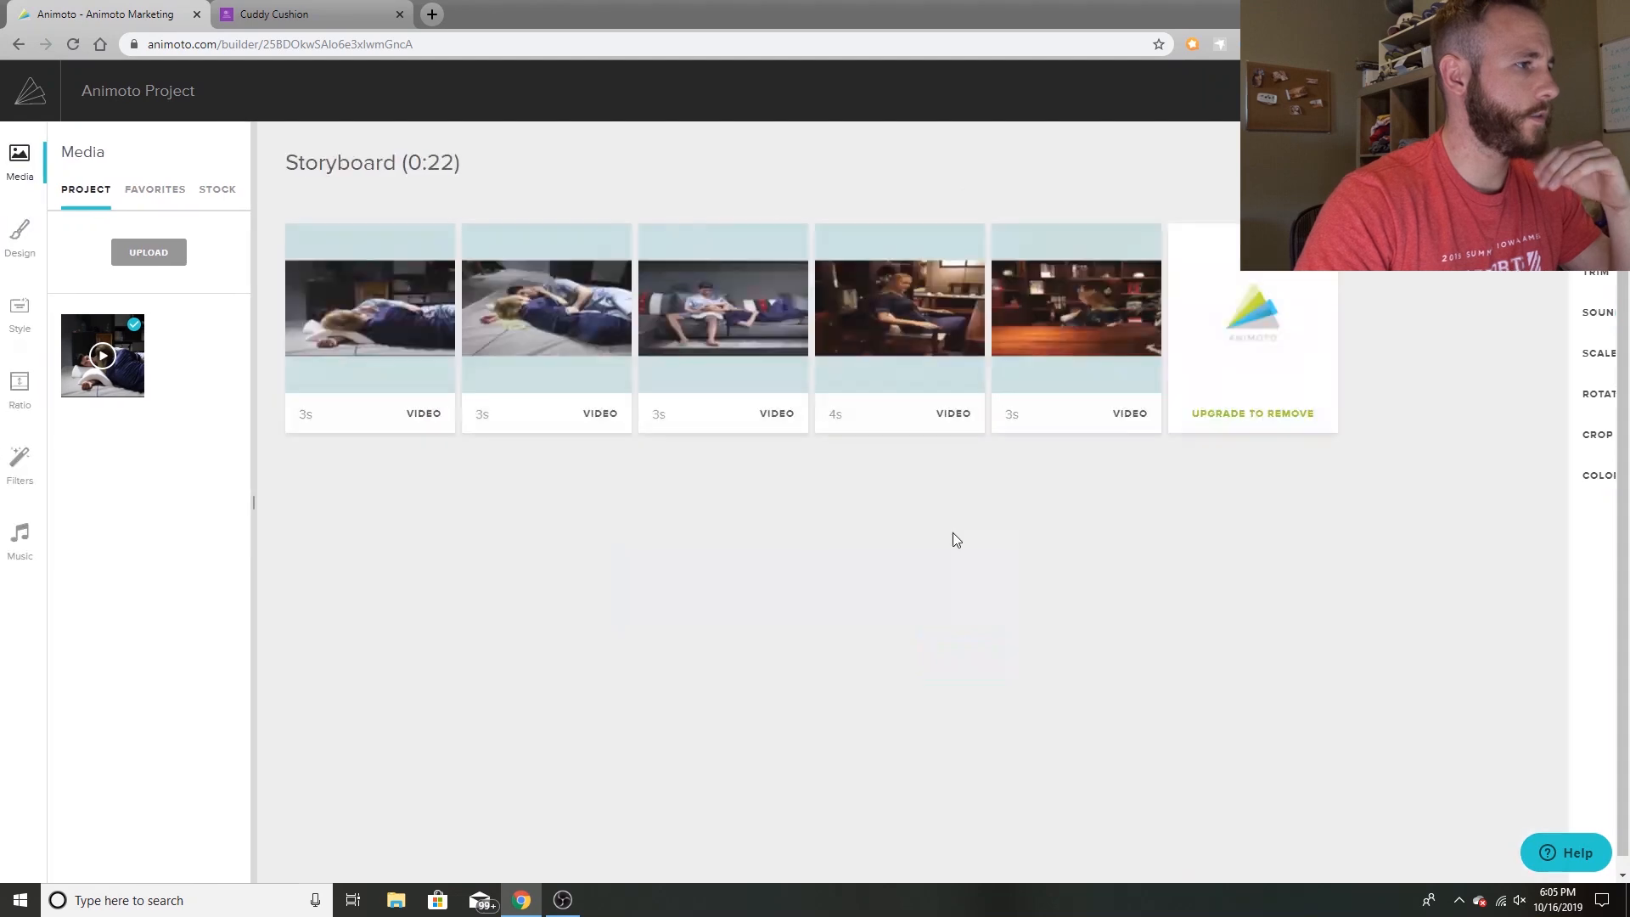
# Duplicate the fifth storyboard block and replace the copy's footage with the full uploaded clip.
pyautogui.moveTo(1084, 277)
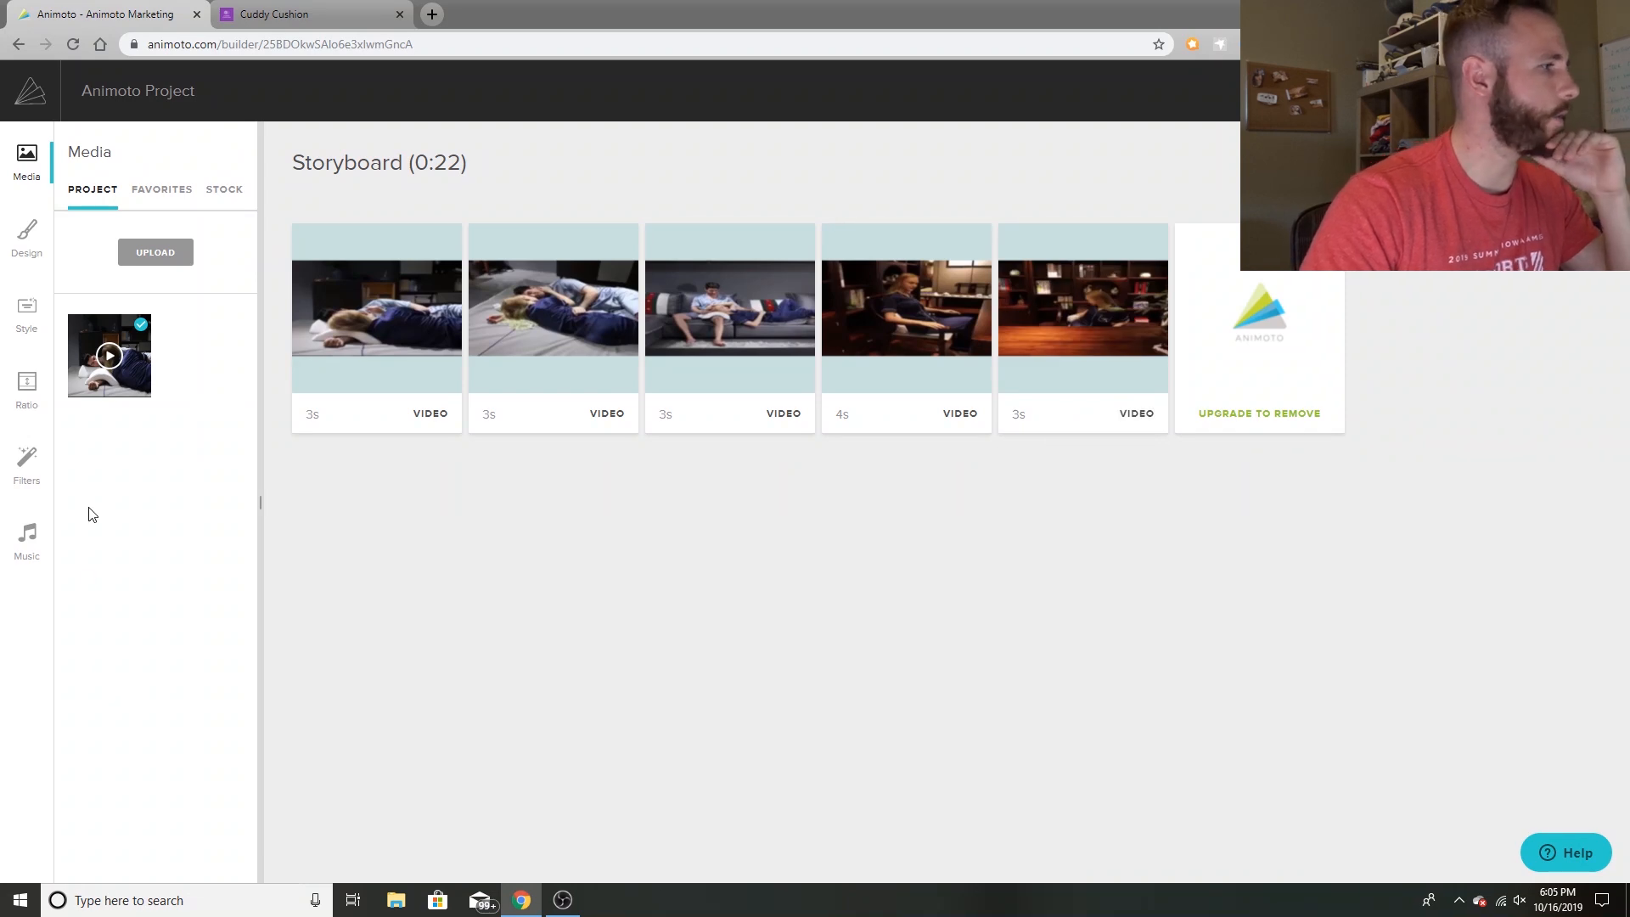
pyautogui.moveTo(1010, 447)
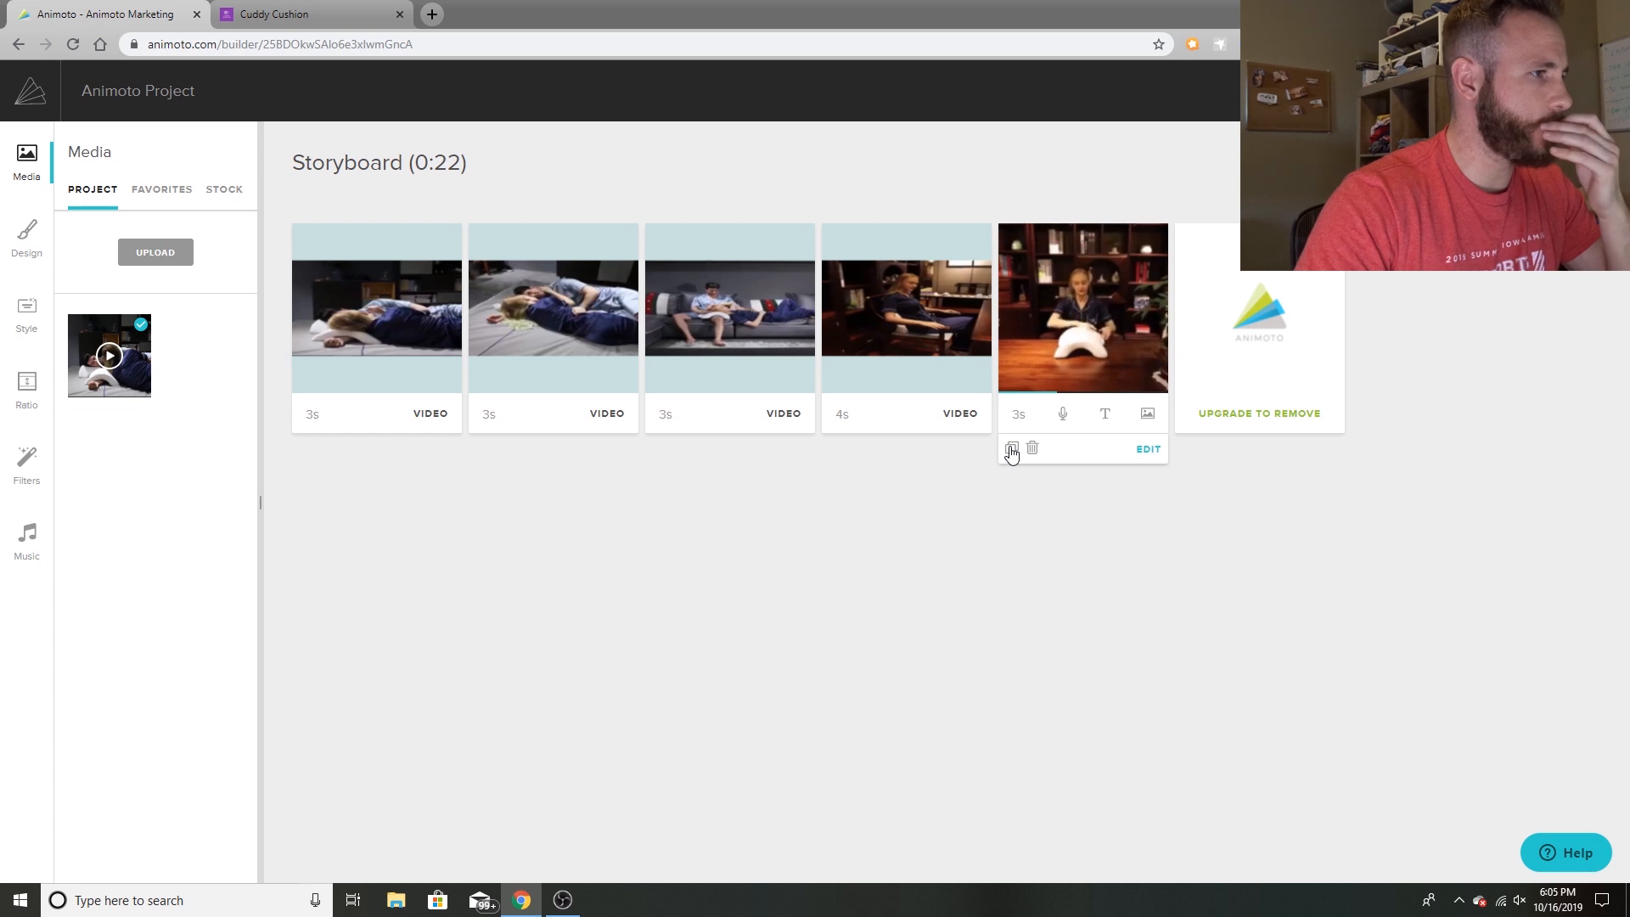
pyautogui.click(1011, 448)
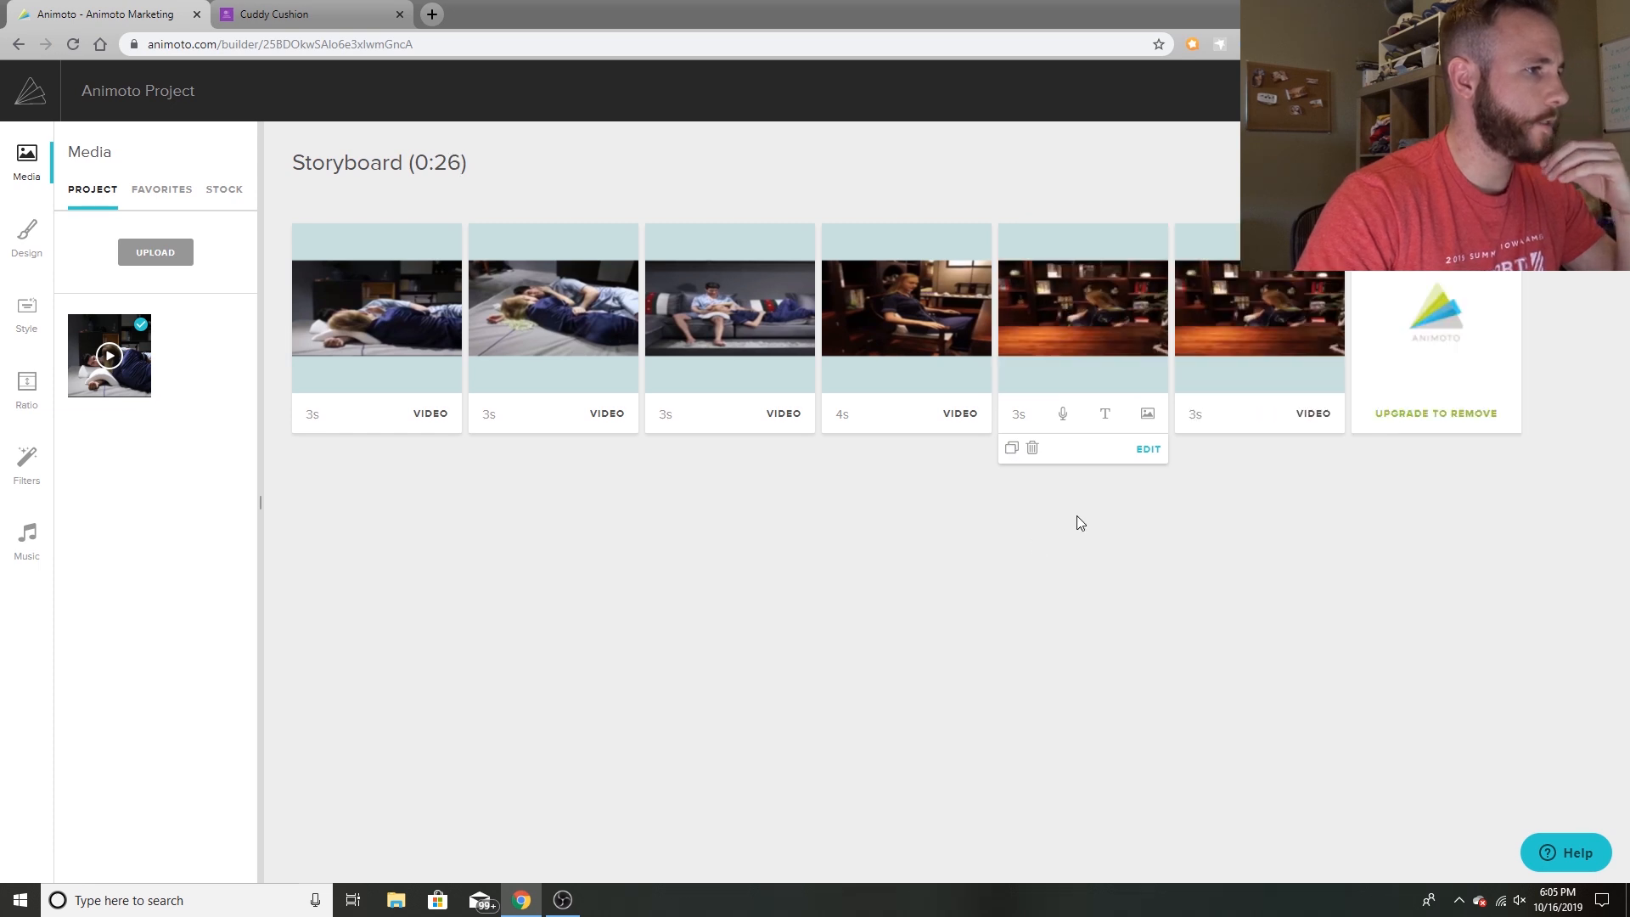
pyautogui.moveTo(1313, 363)
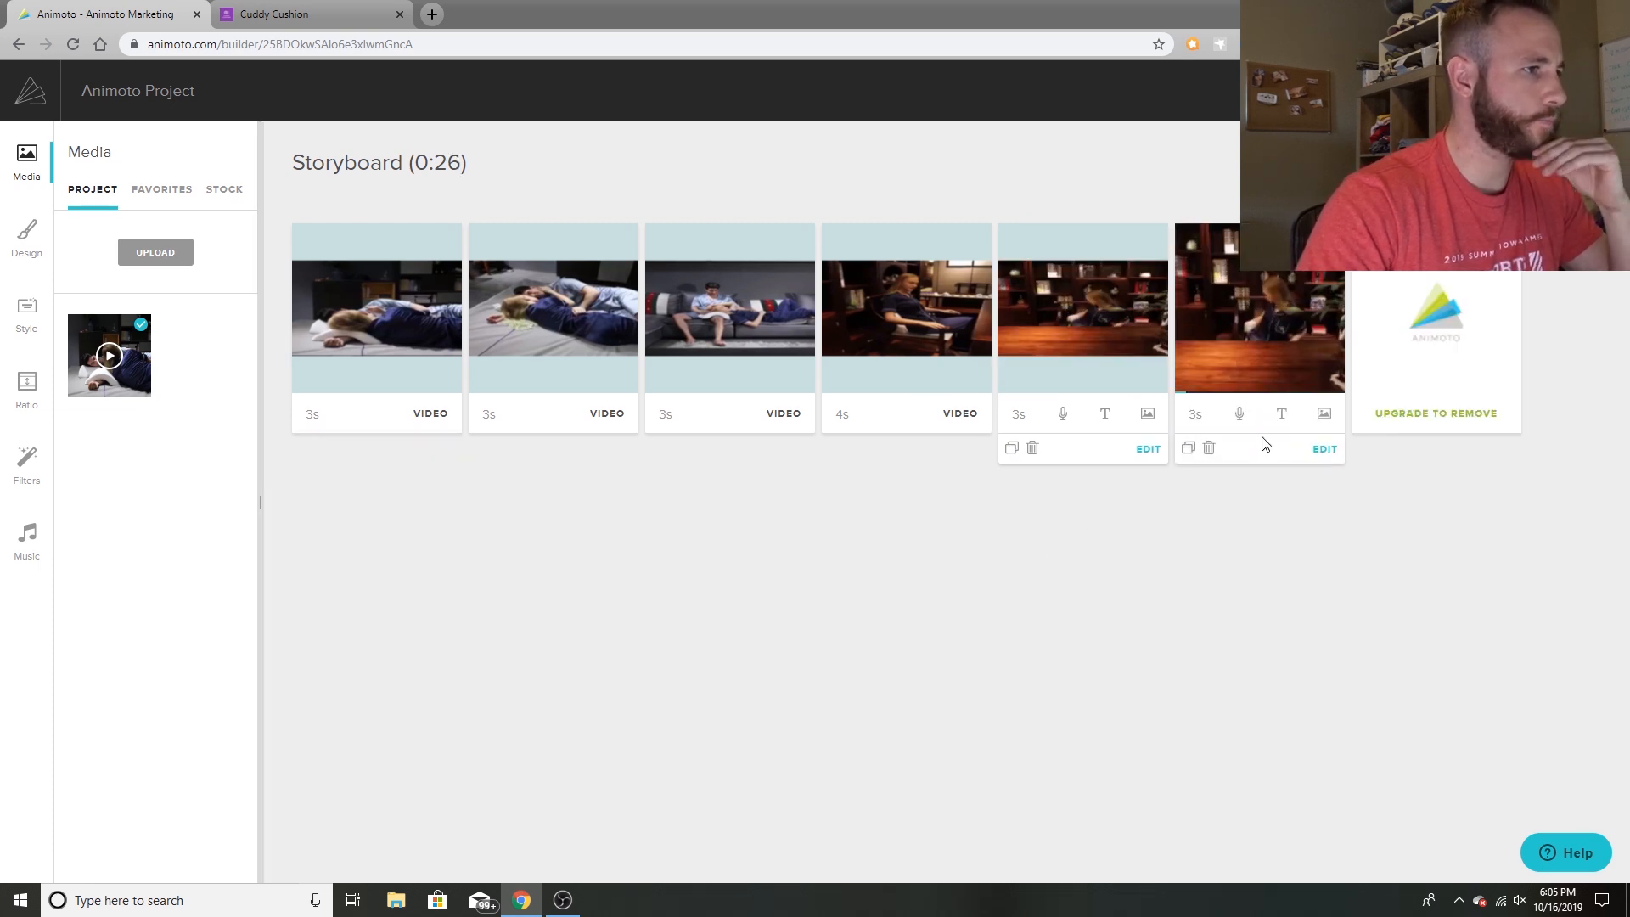
pyautogui.moveTo(115, 337)
pyautogui.moveTo(116, 337); pyautogui.dragTo(1285, 298)
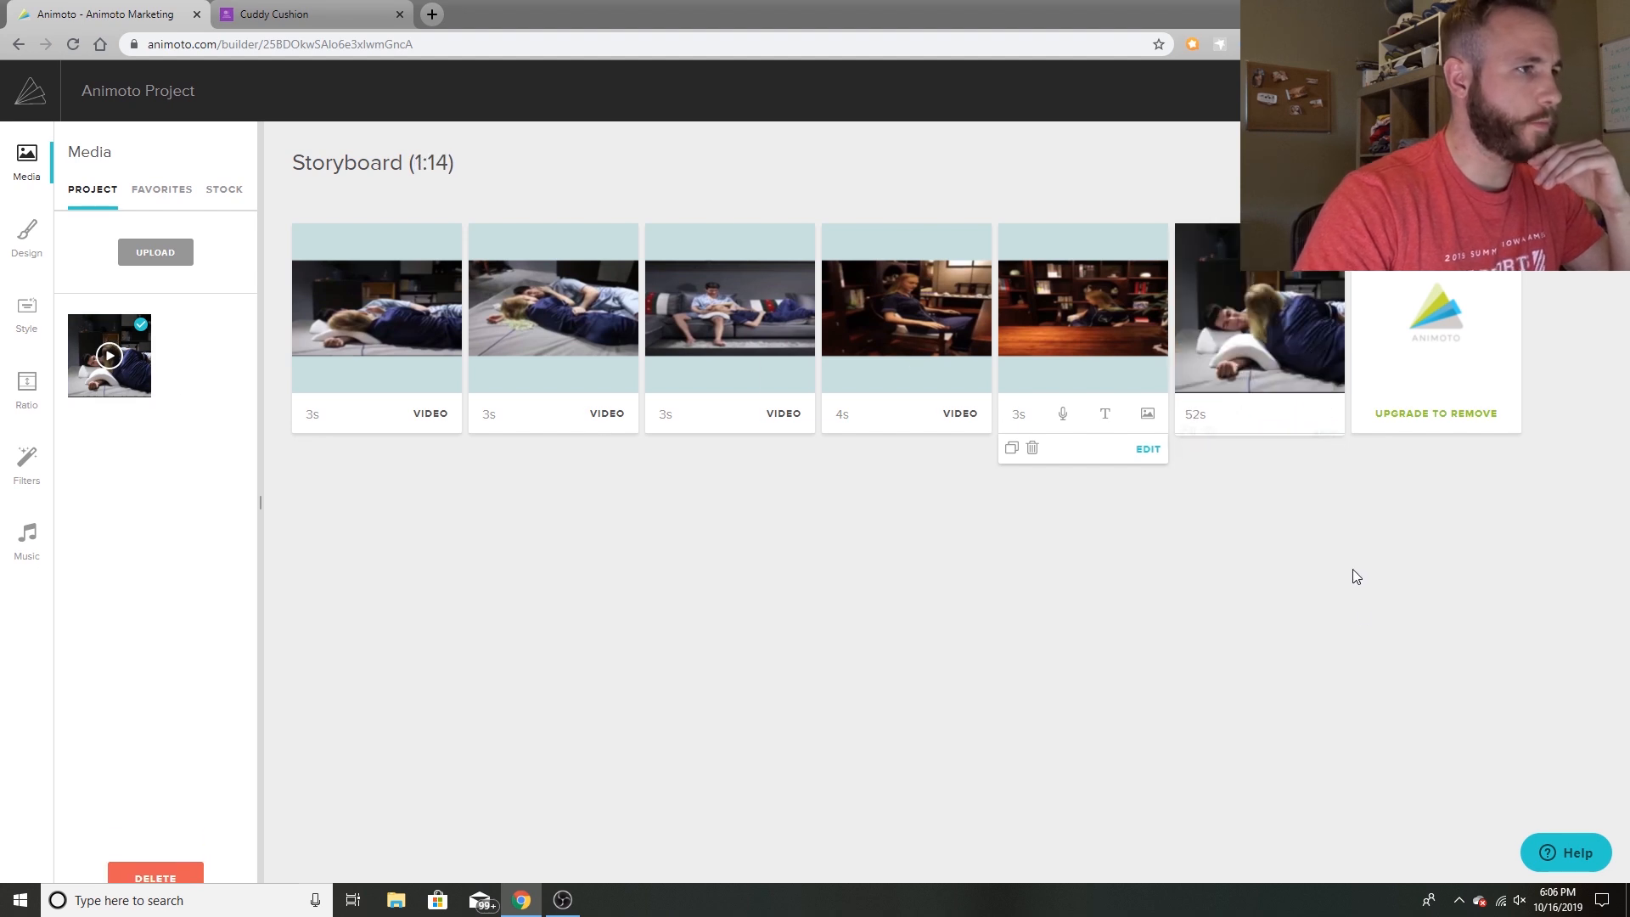
# Trim the sixth block's footage to a 6-second section ending at 0:23 and return to the storyboard.
pyautogui.click(1320, 449)
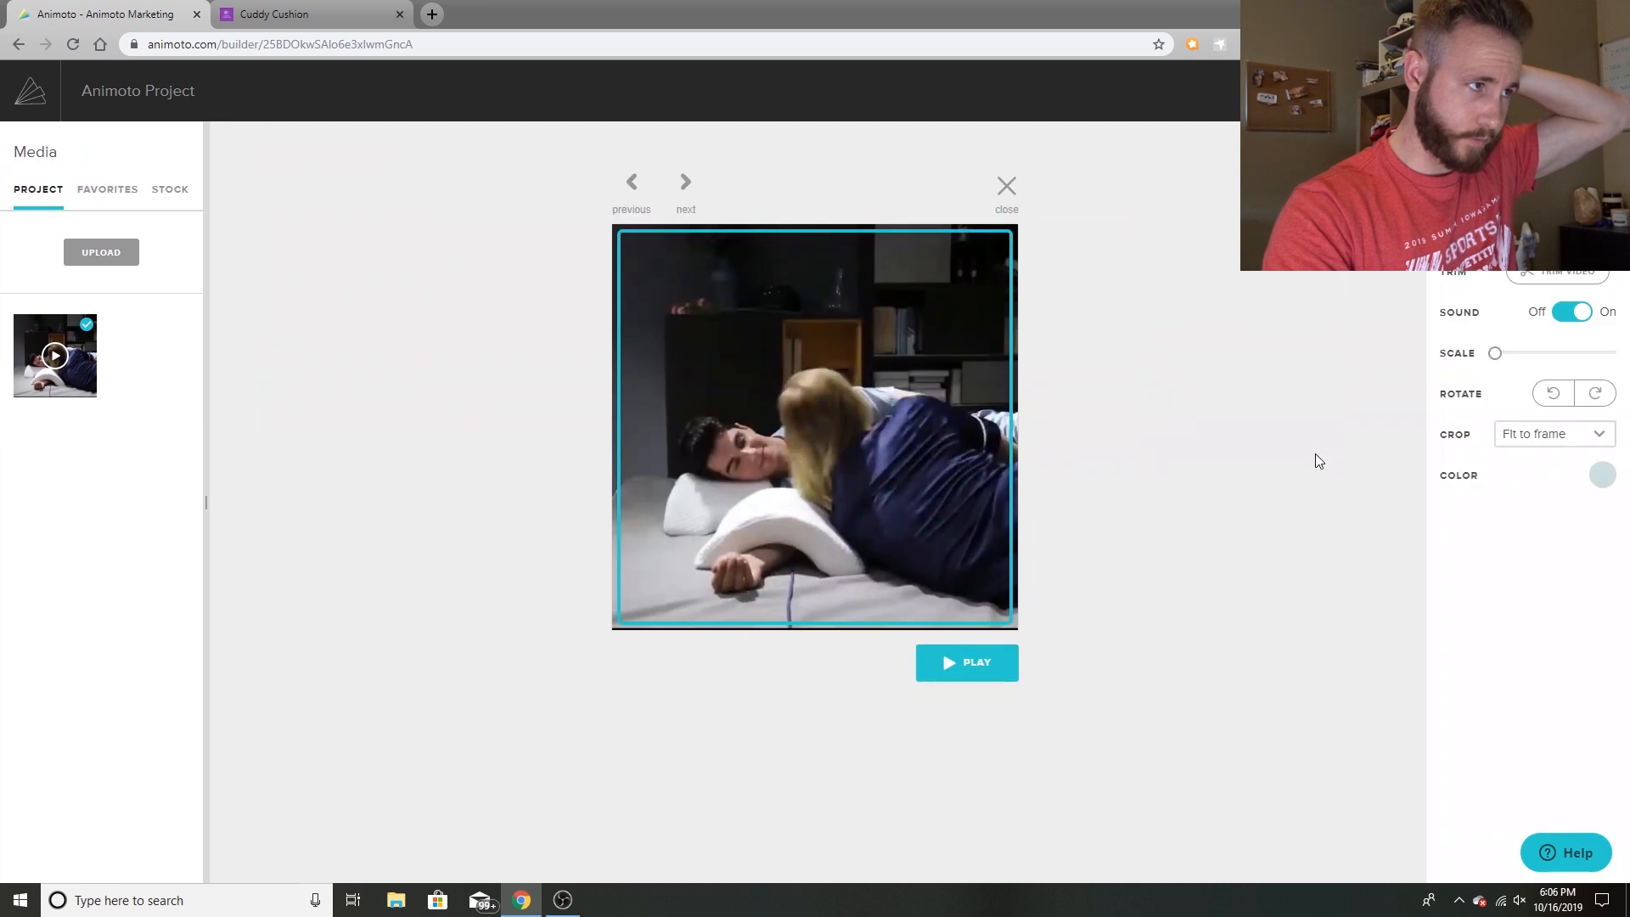
pyautogui.click(1546, 273)
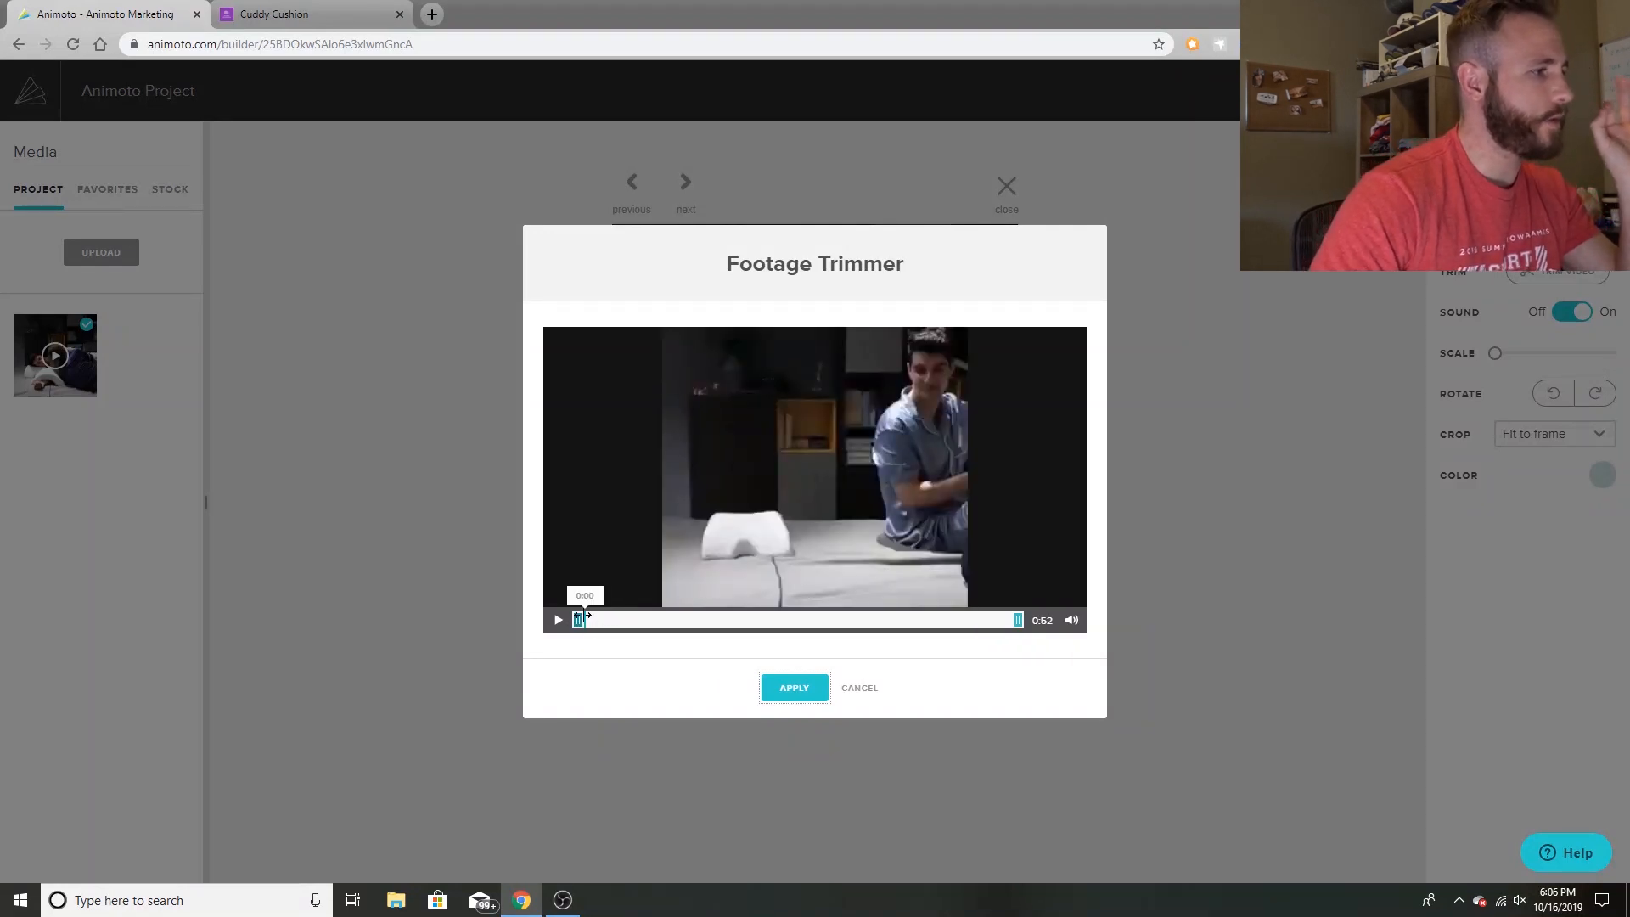
pyautogui.moveTo(580, 617); pyautogui.dragTo(617, 617)
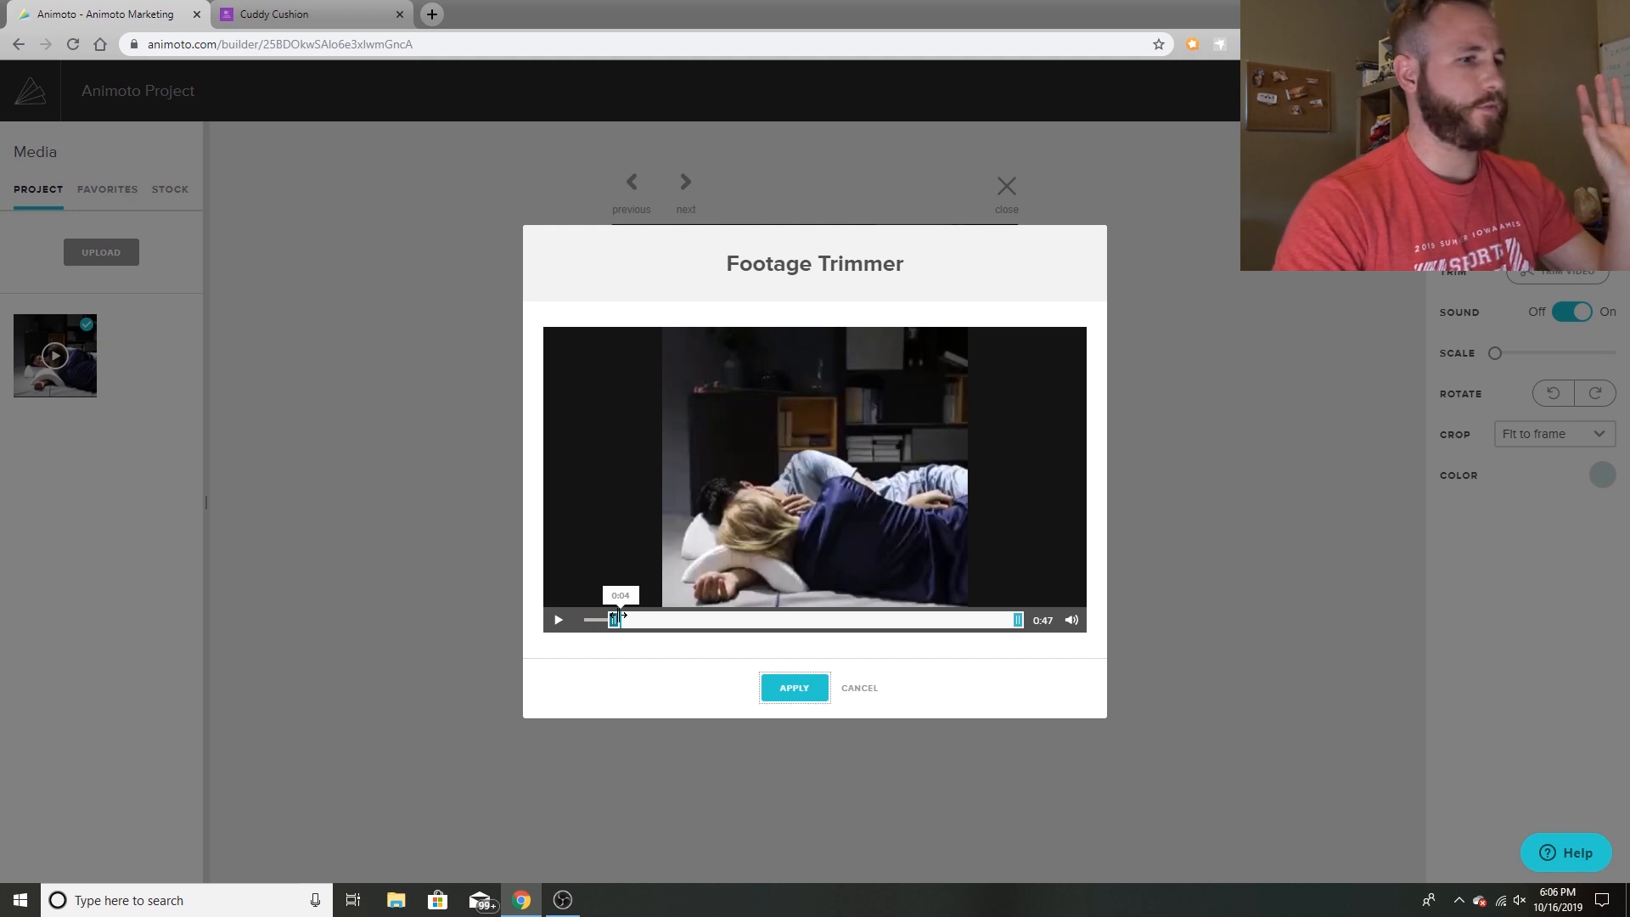
pyautogui.moveTo(618, 616); pyautogui.dragTo(728, 624)
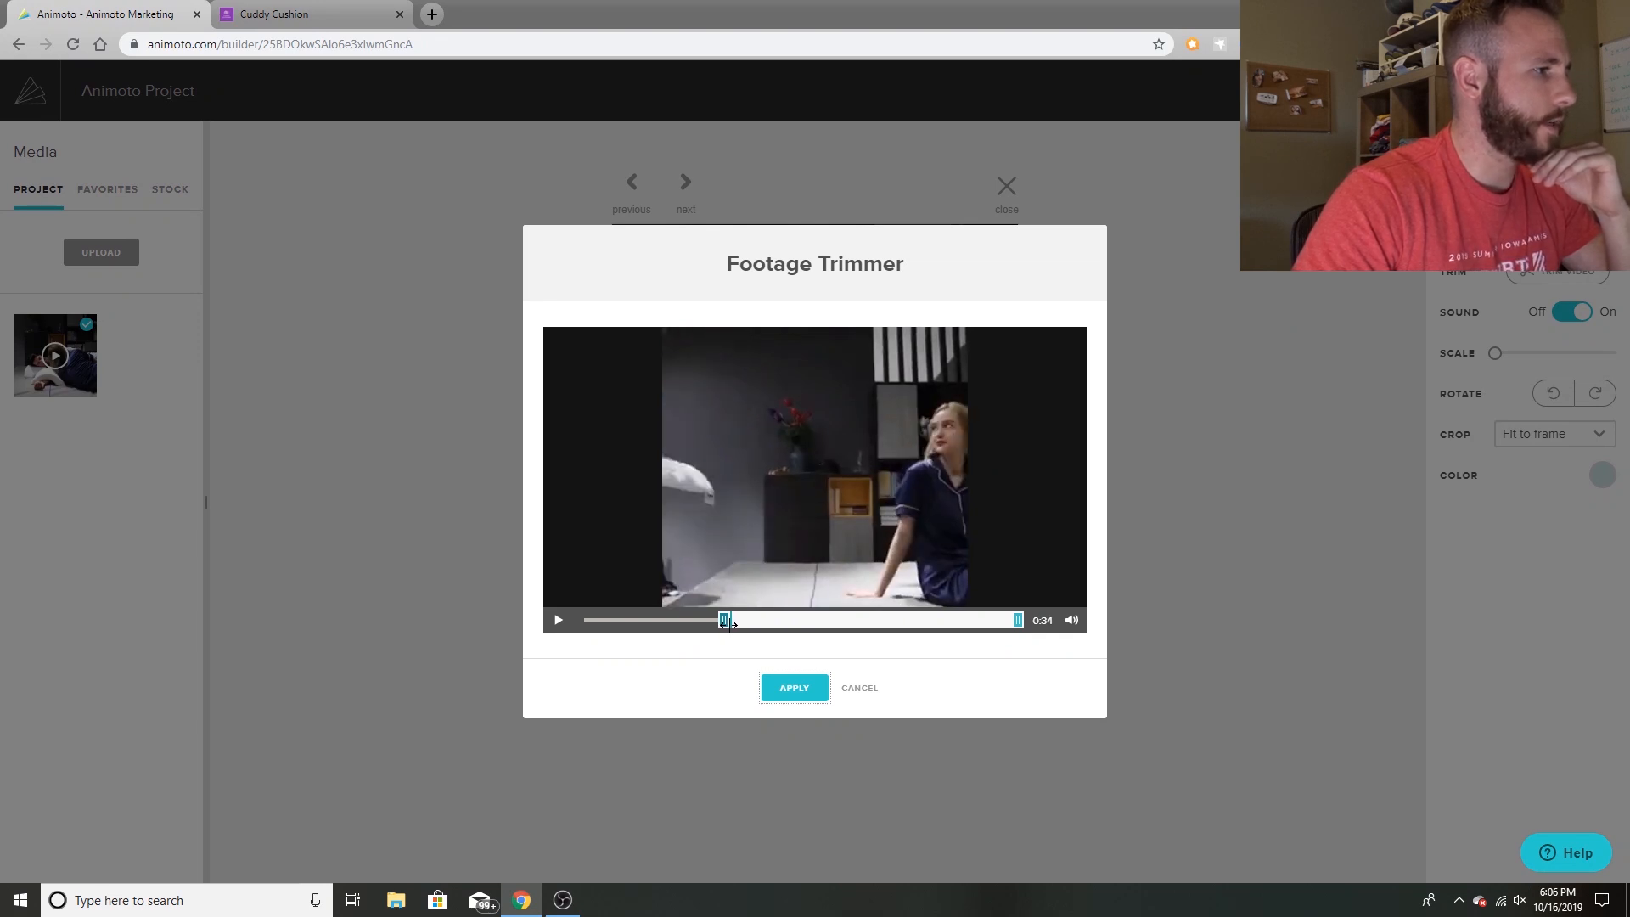
pyautogui.moveTo(1018, 623); pyautogui.dragTo(785, 622)
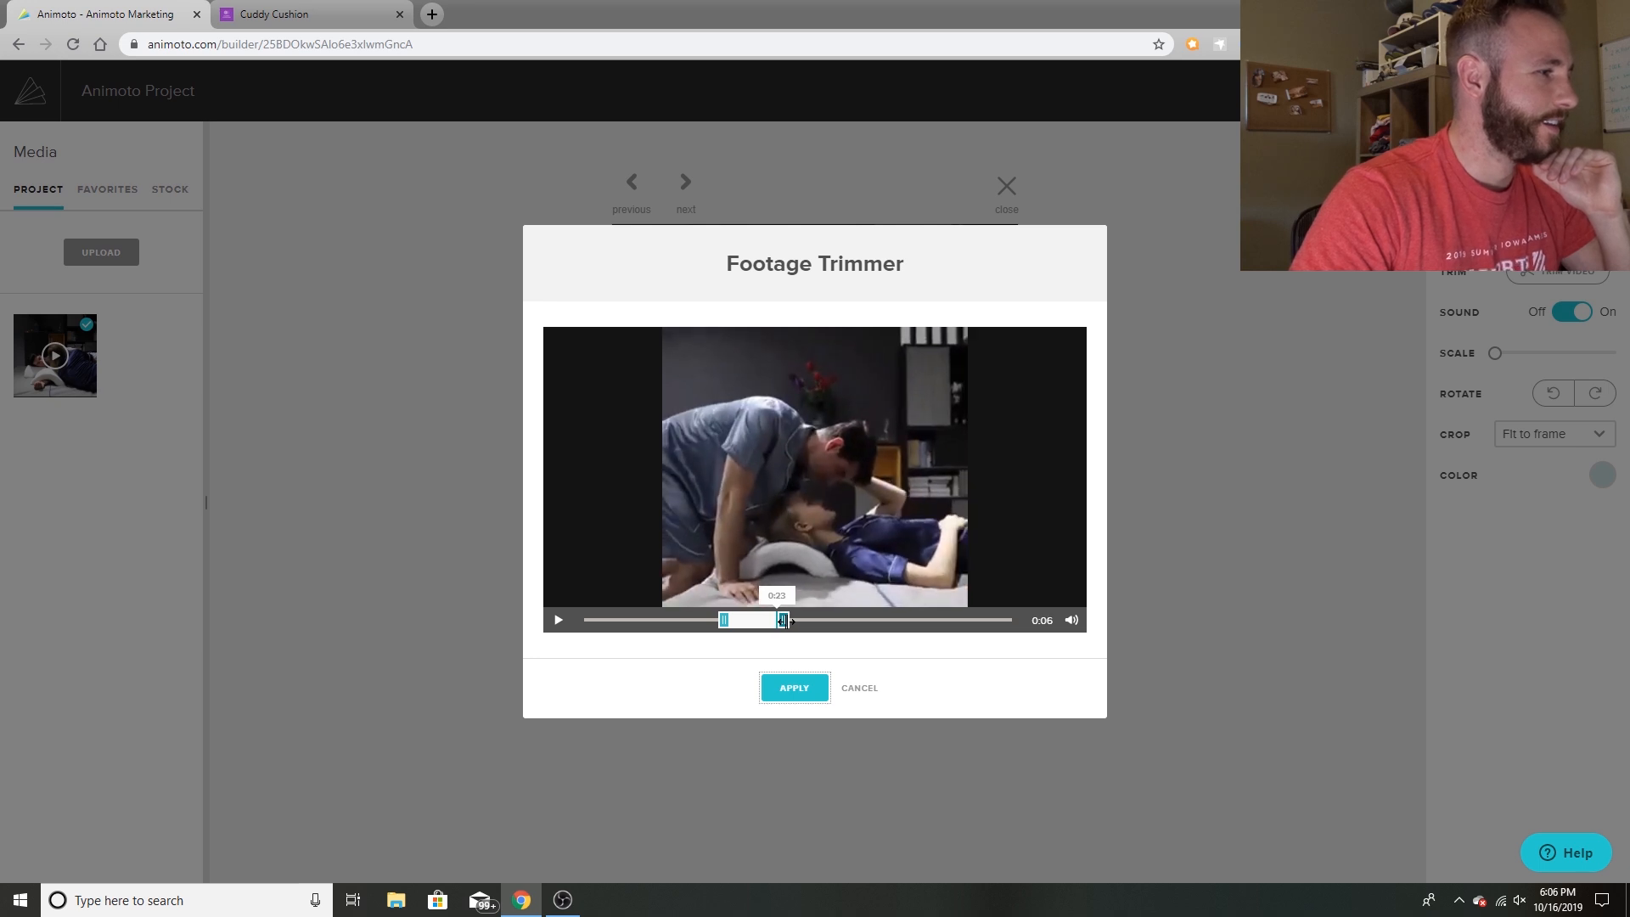
pyautogui.click(797, 689)
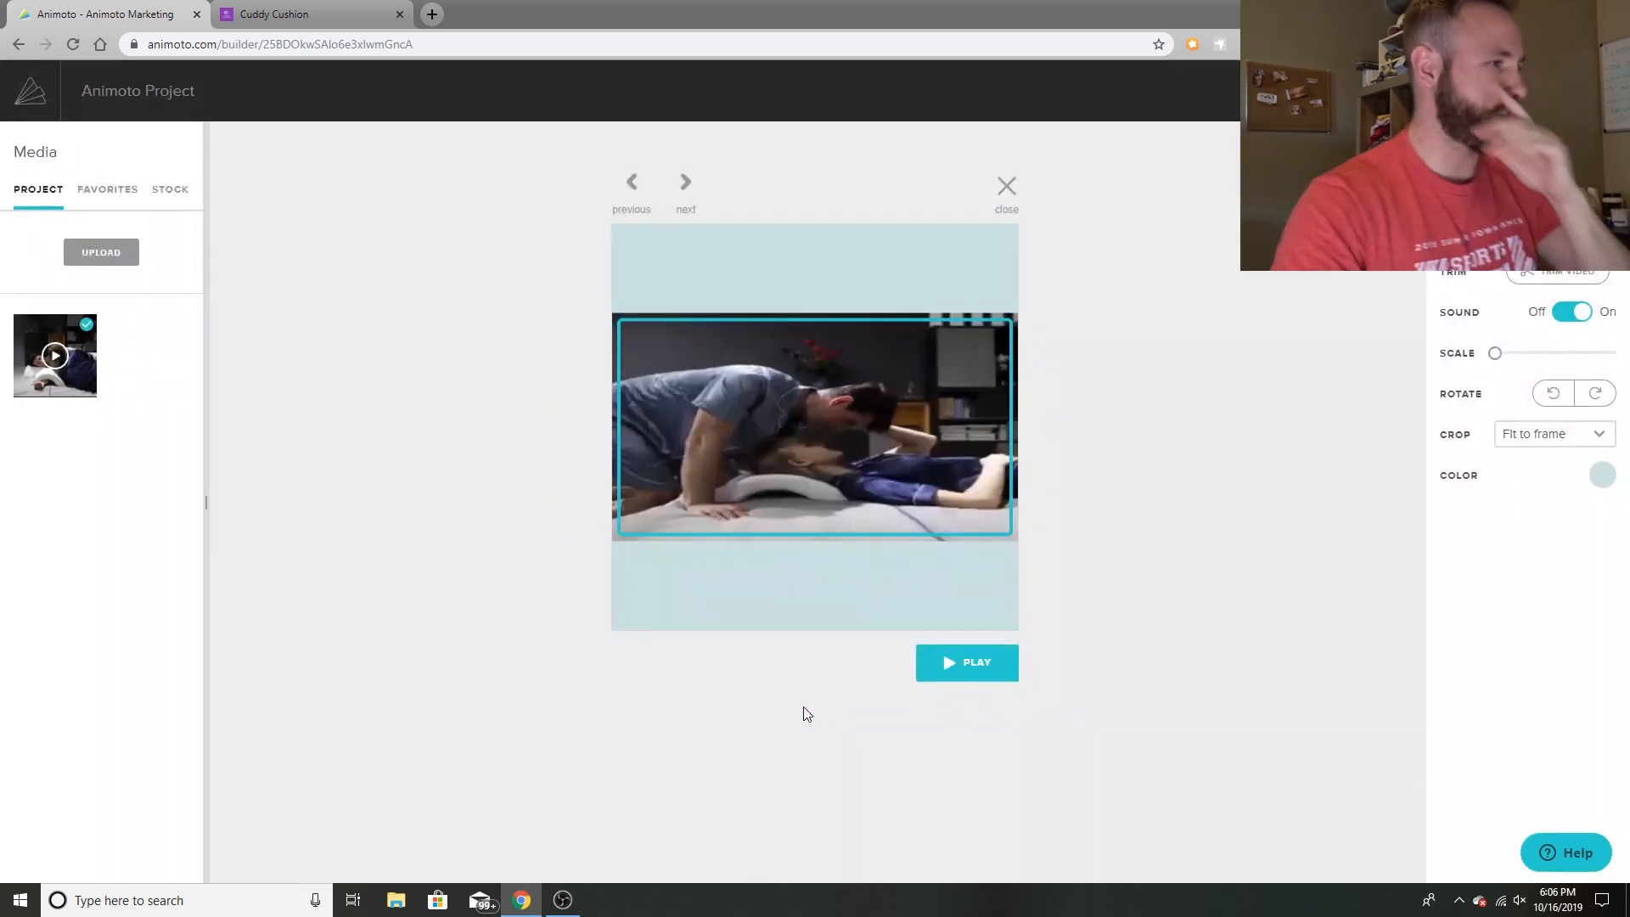
pyautogui.click(1006, 187)
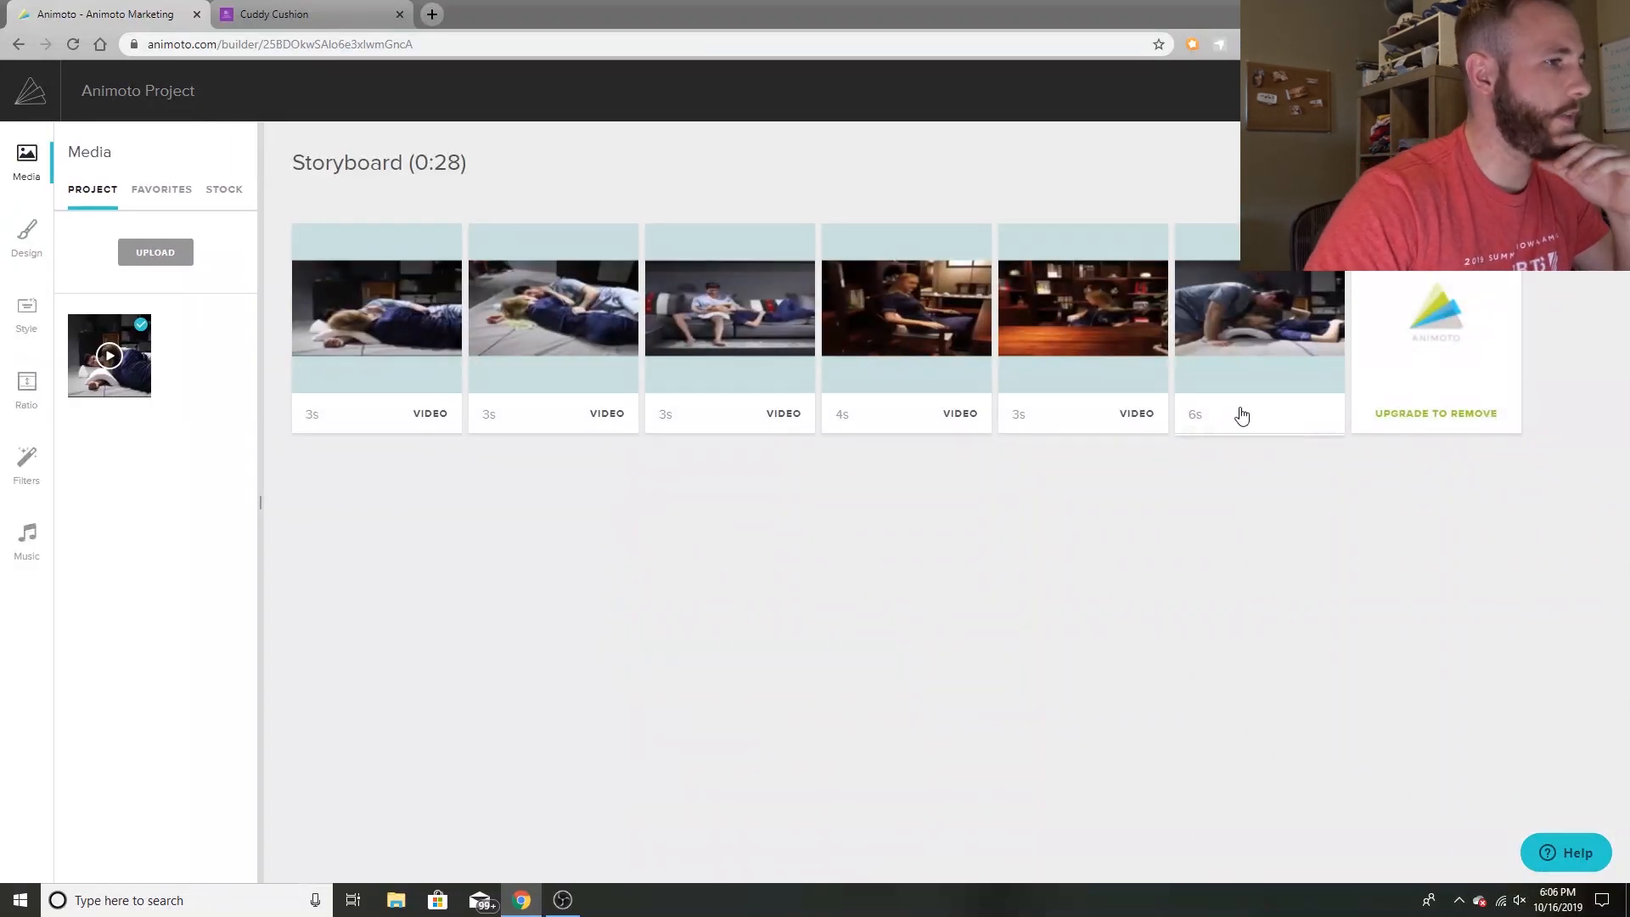
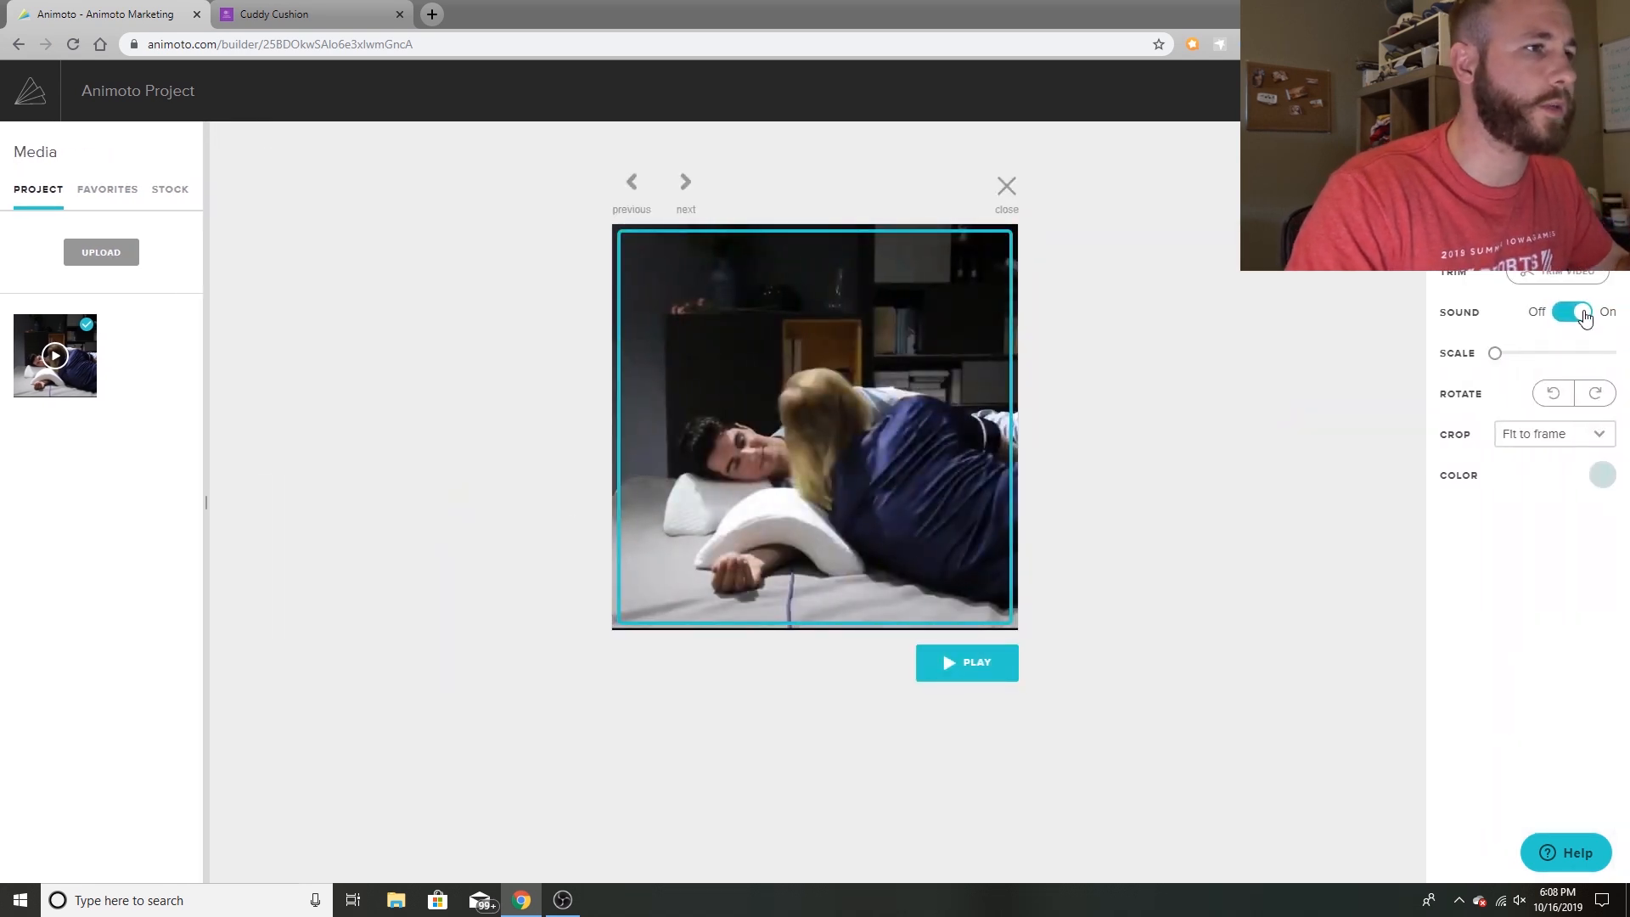
# Trim the seventh block's footage to a 9-second section ending at about 0:33 and return to the storyboard.
pyautogui.click(1560, 274)
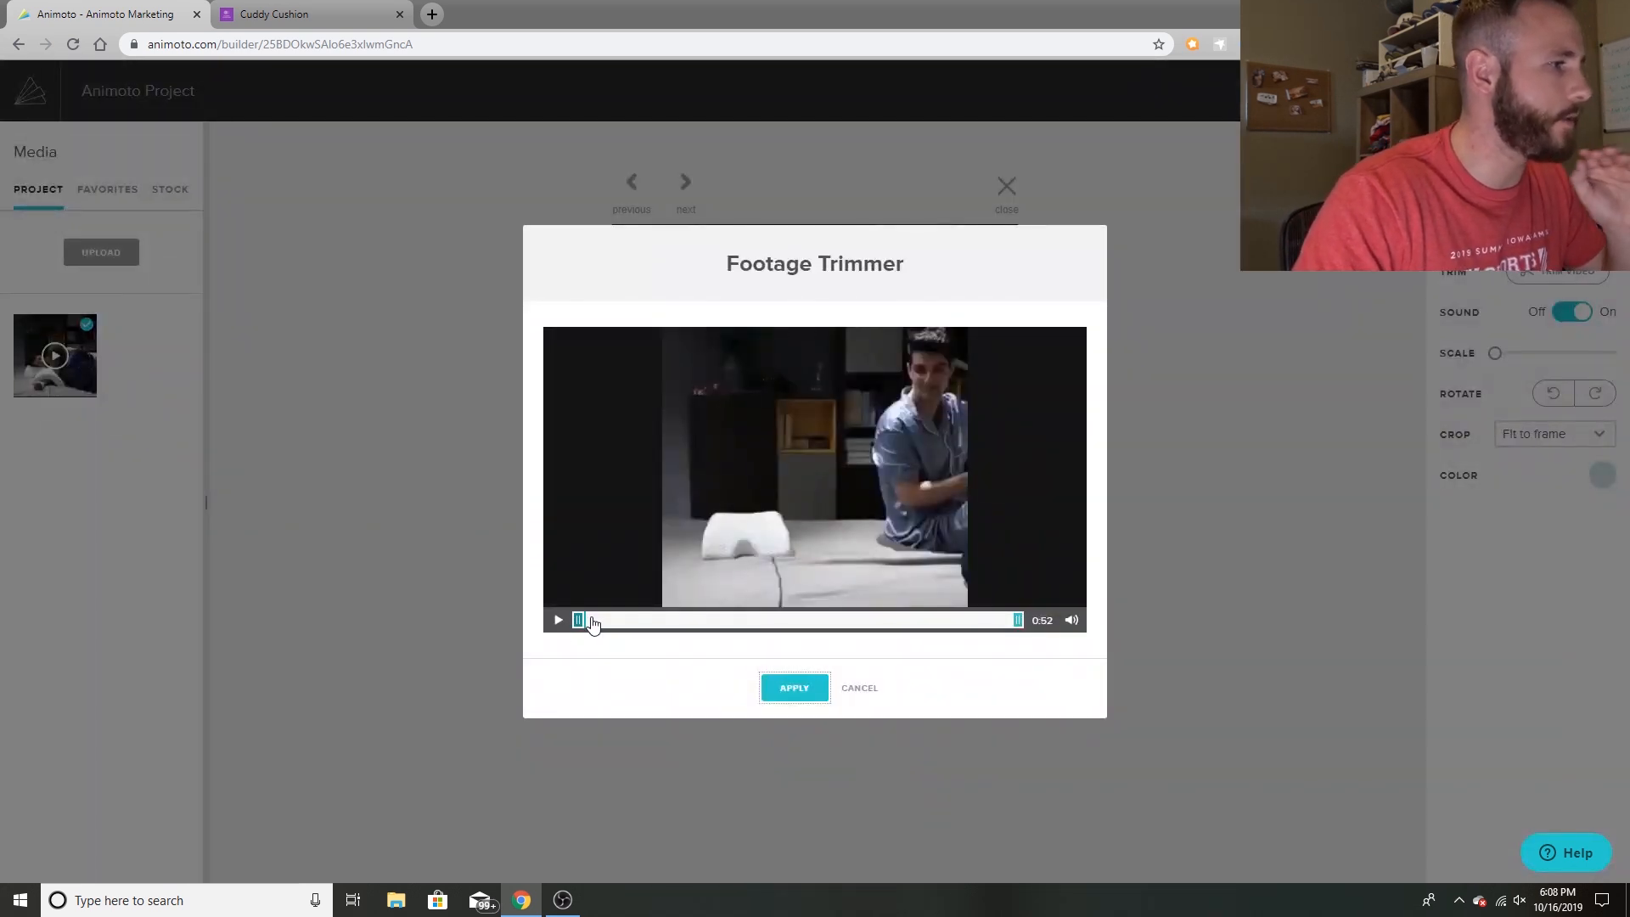
pyautogui.moveTo(578, 619); pyautogui.dragTo(776, 638)
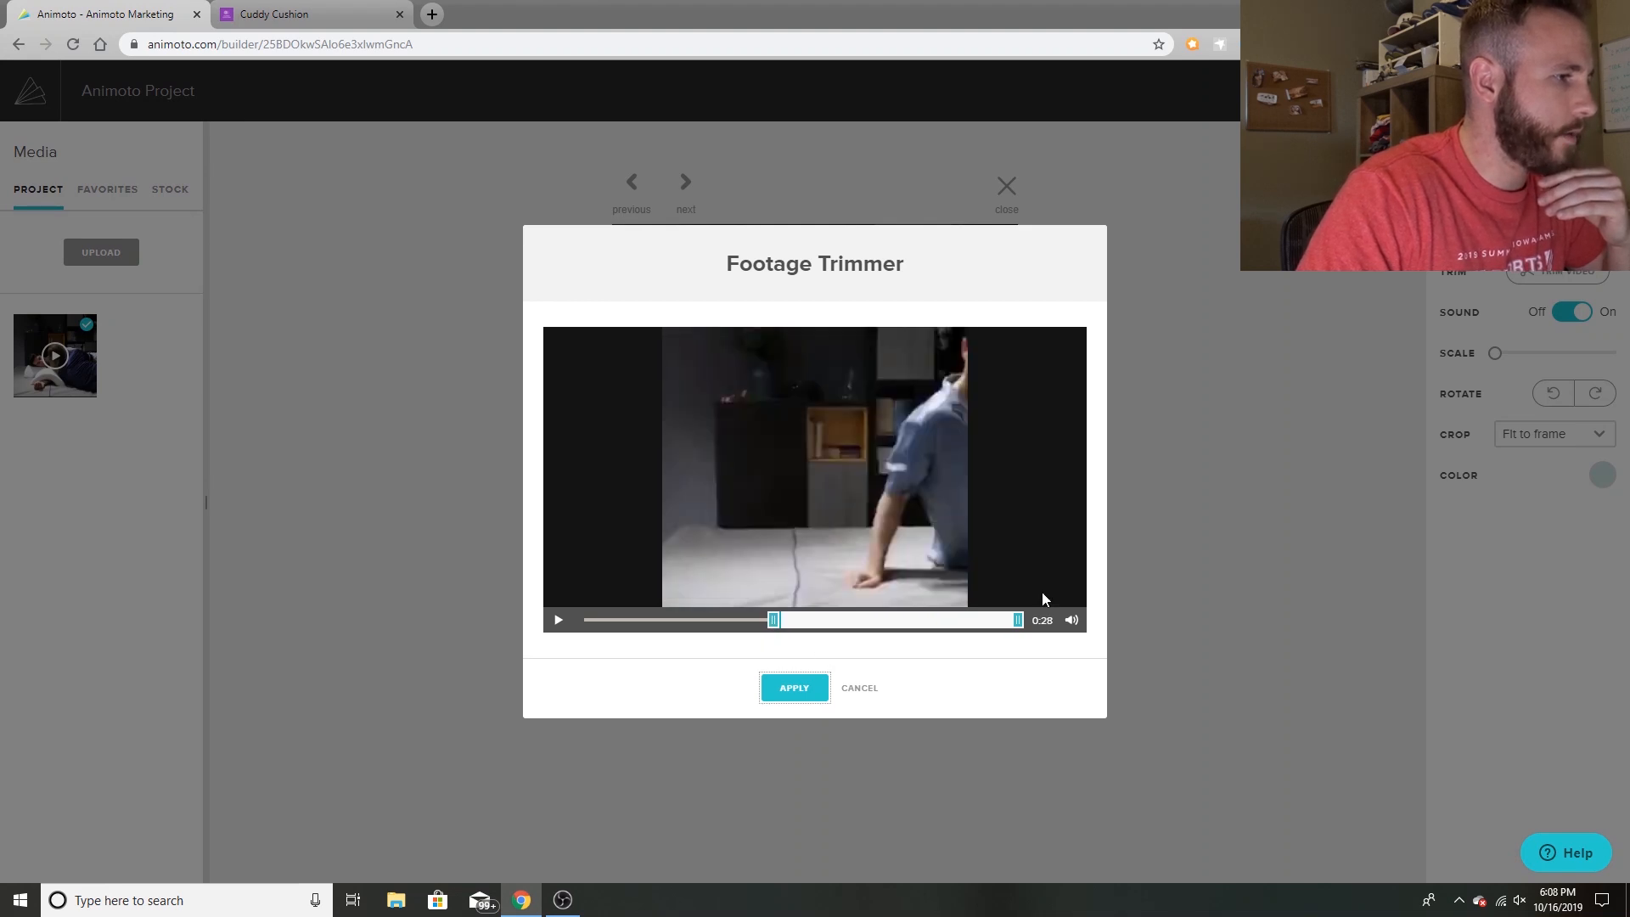
pyautogui.moveTo(1016, 619); pyautogui.dragTo(842, 648)
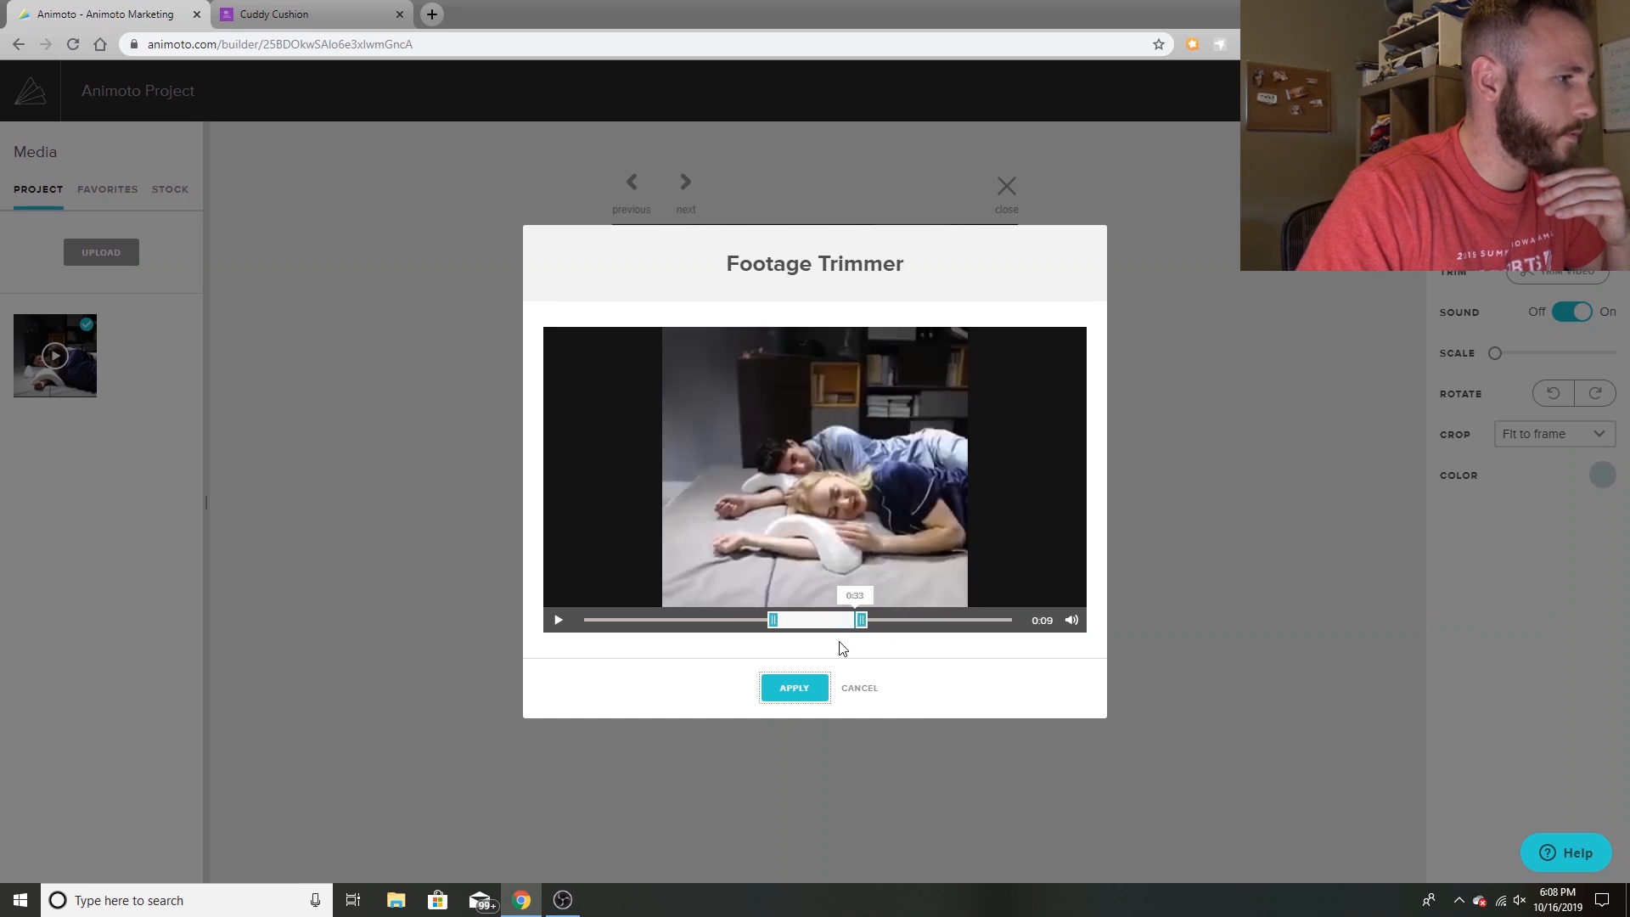
pyautogui.click(793, 688)
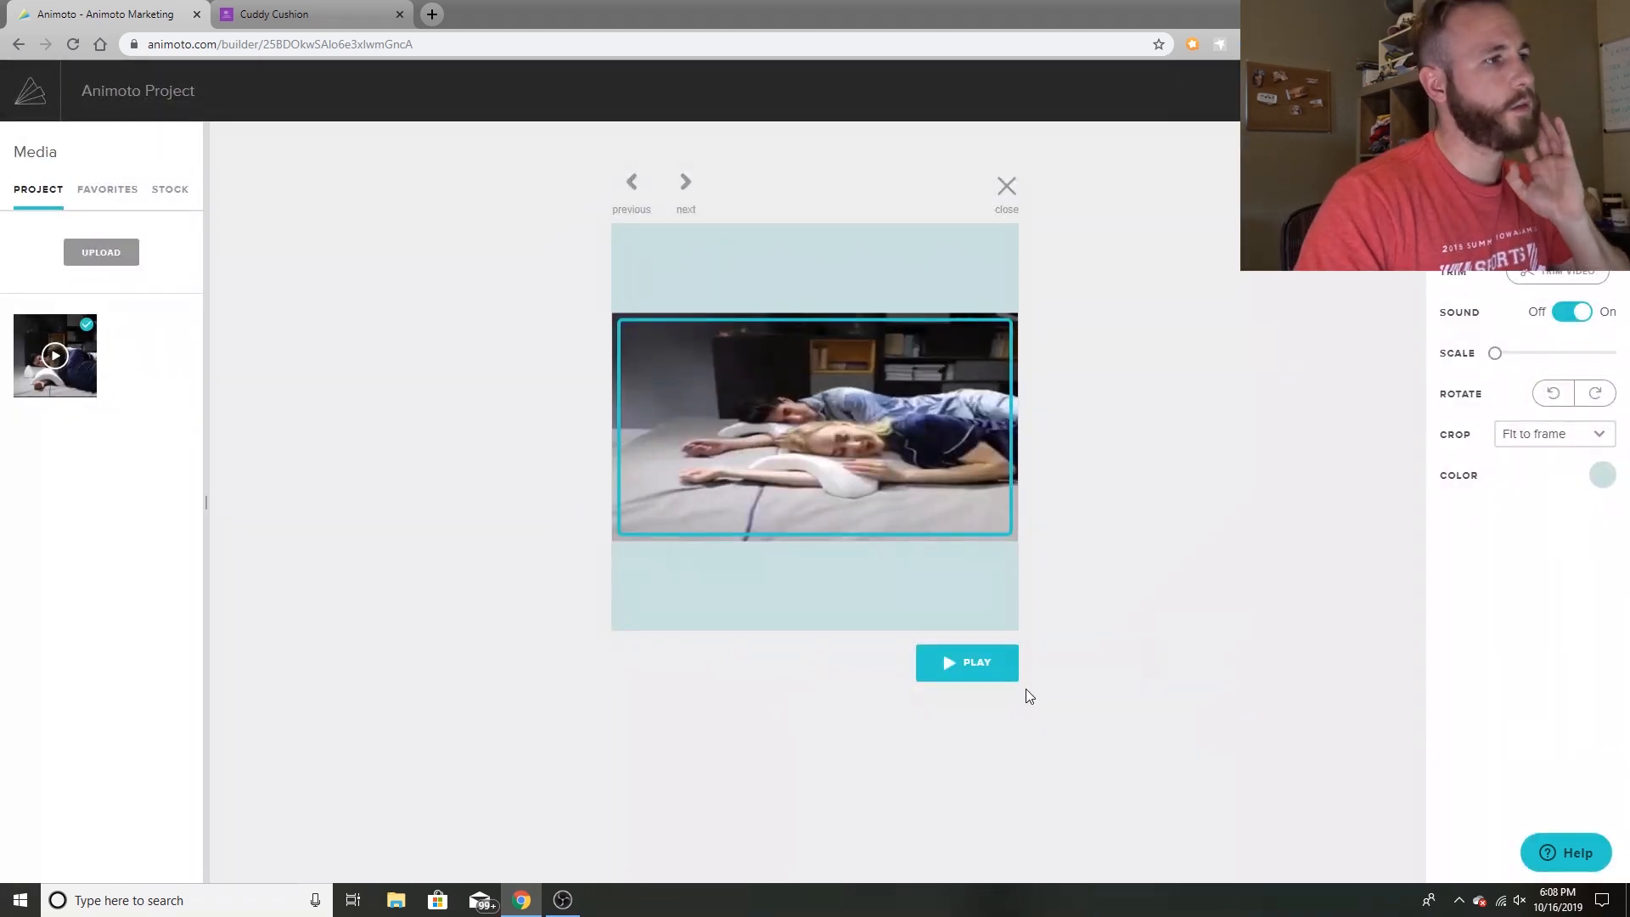
pyautogui.click(1007, 186)
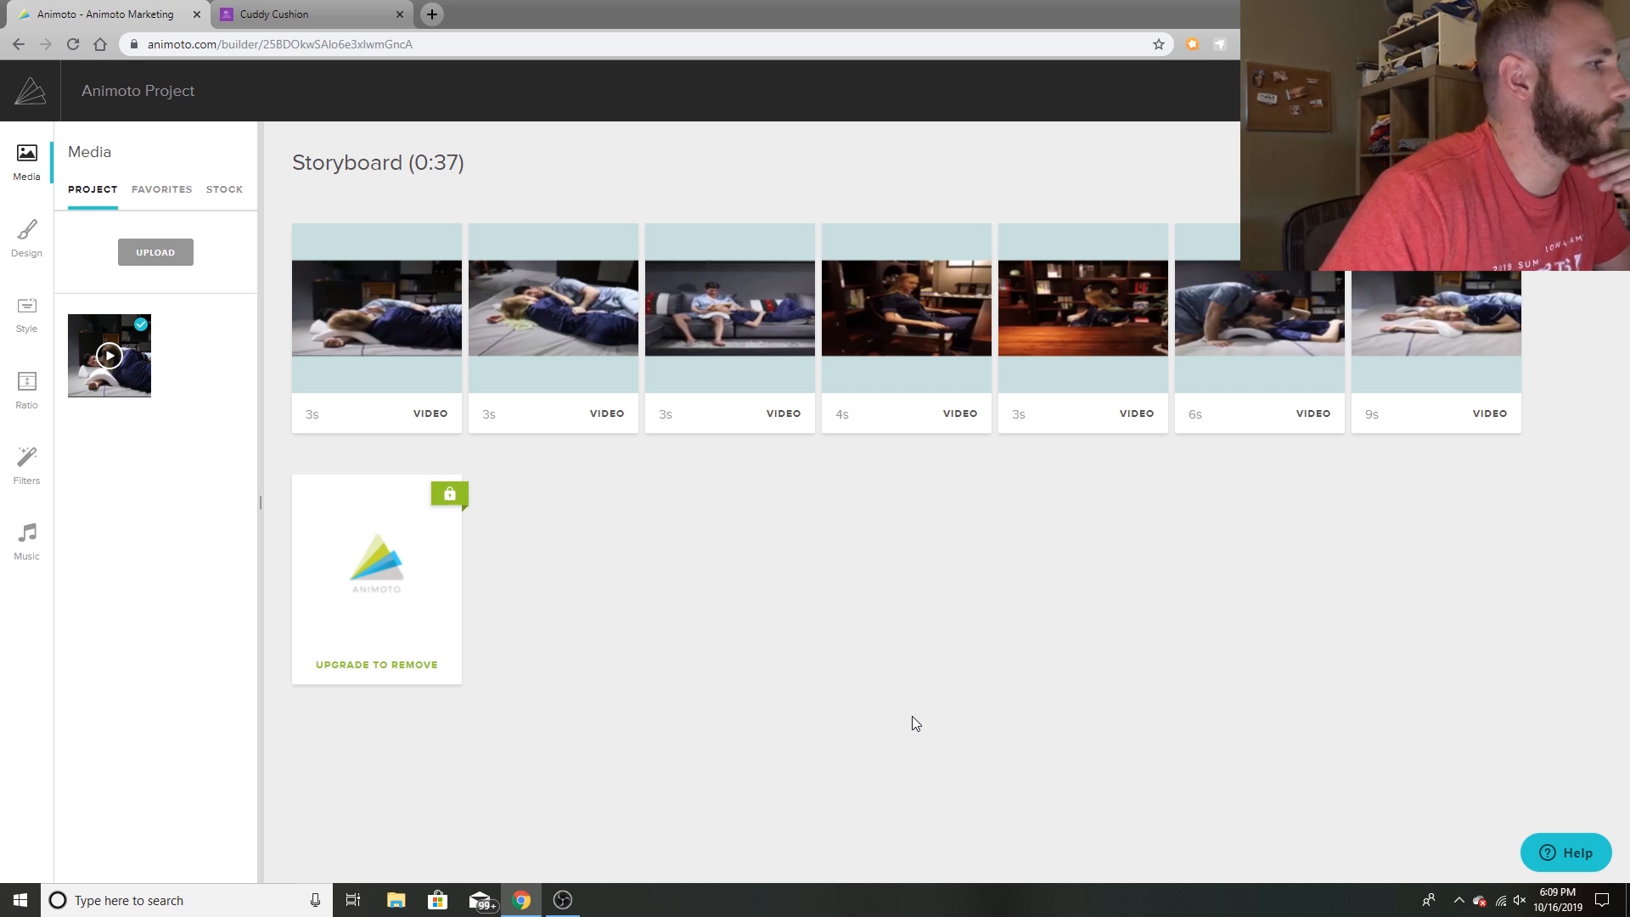
# Open the first storyboard block for editing and bring up its title and subtitle text settings.
pyautogui.moveTo(565, 356)
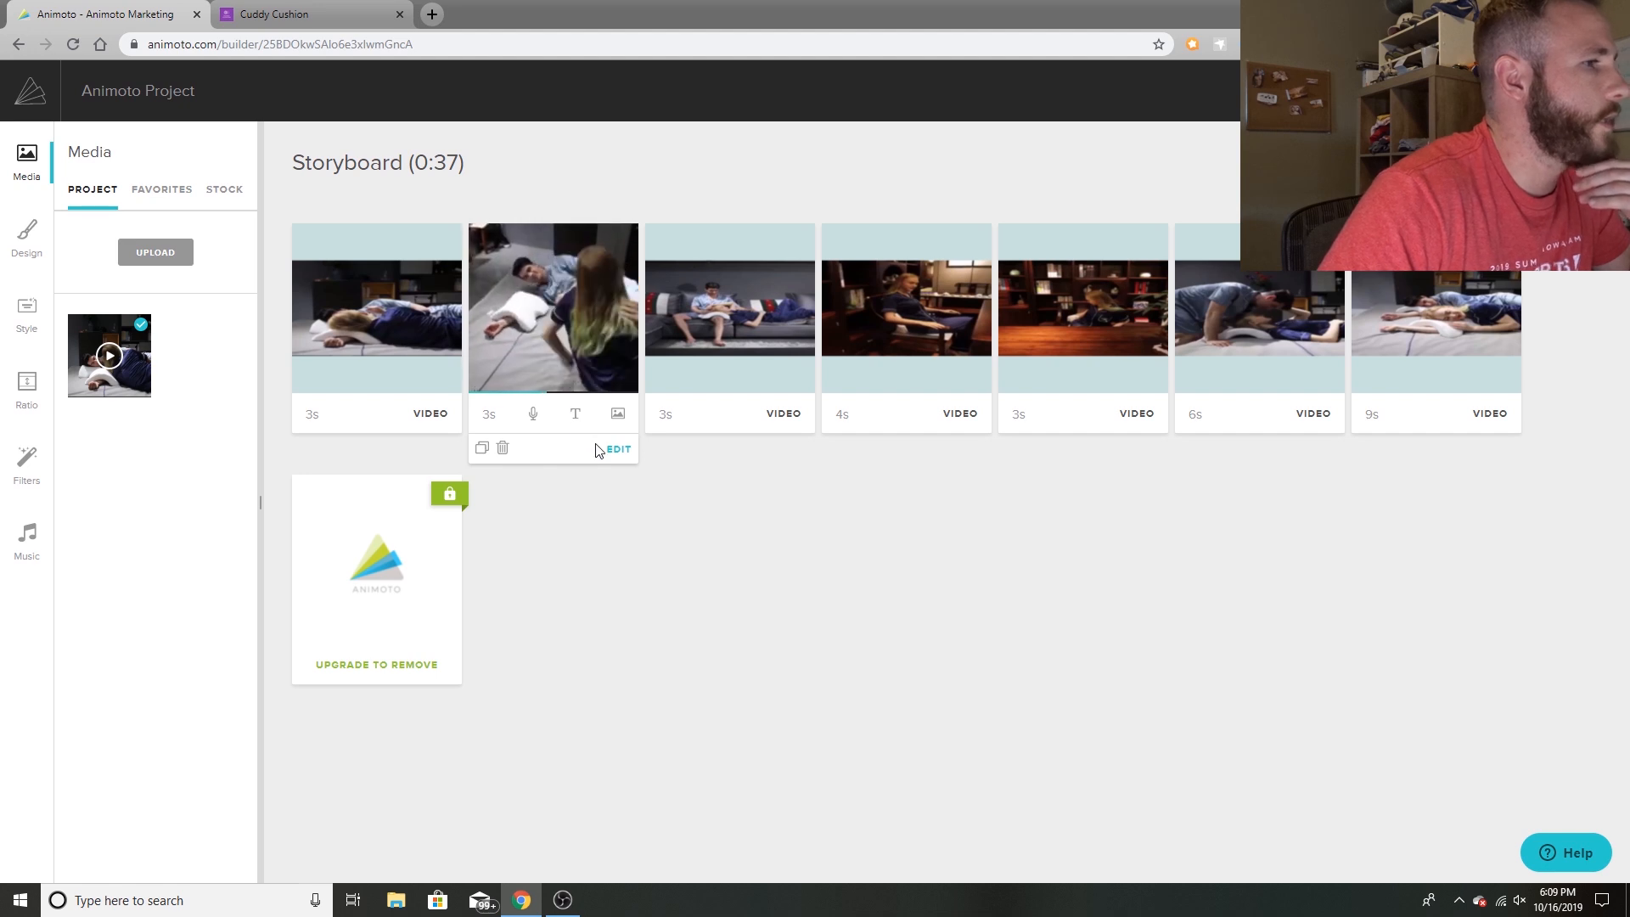
pyautogui.moveTo(773, 447)
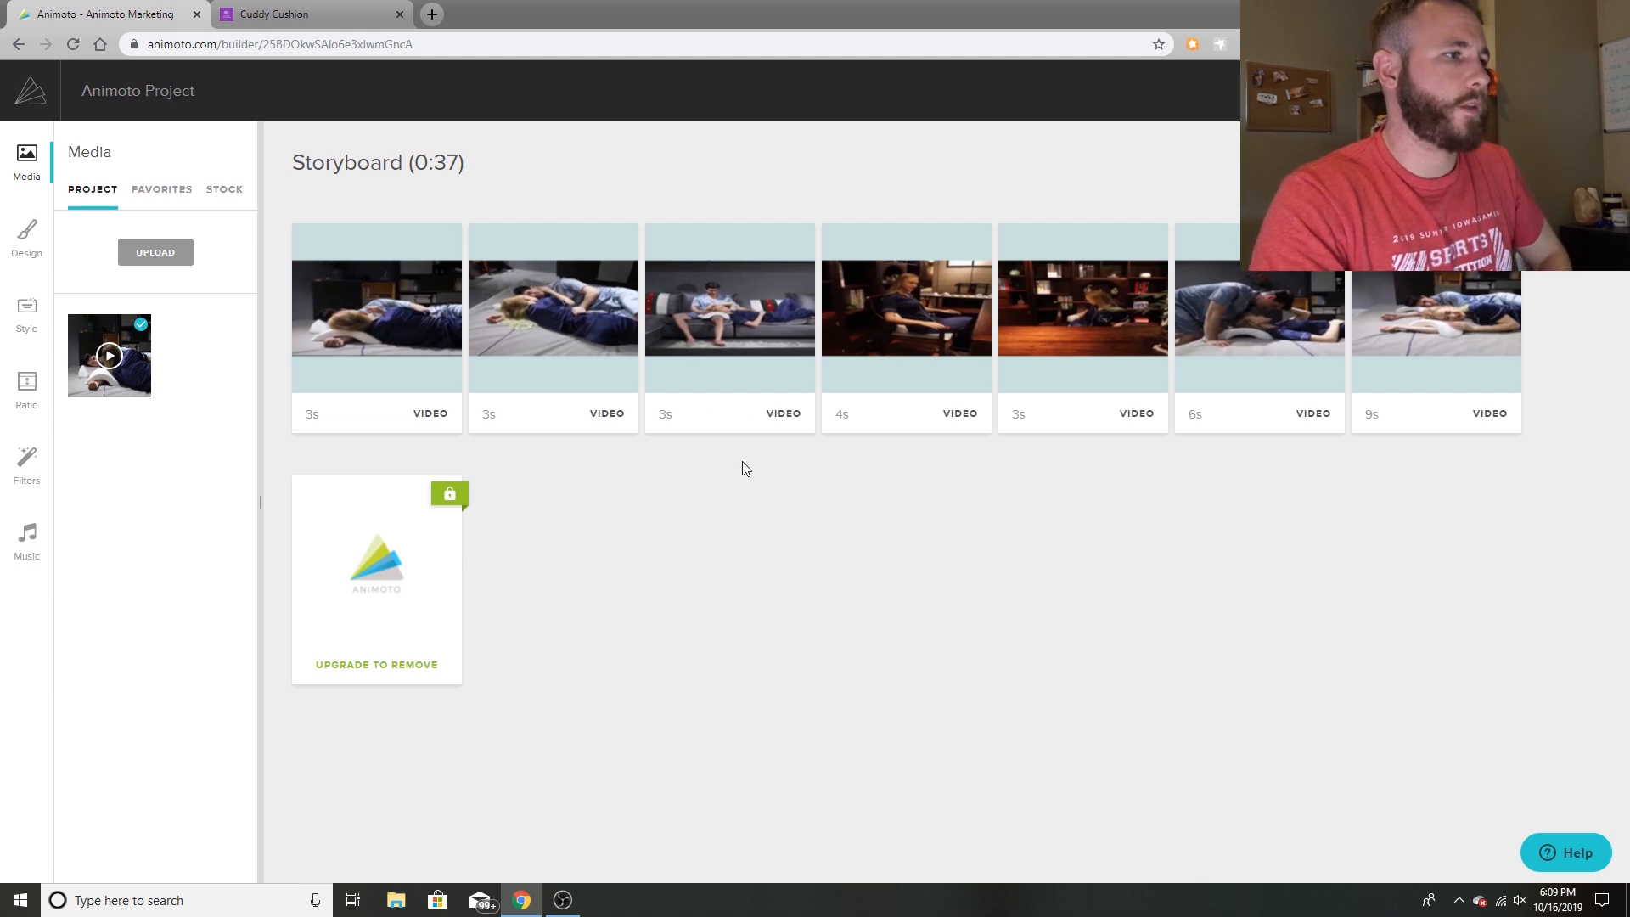
pyautogui.moveTo(724, 436)
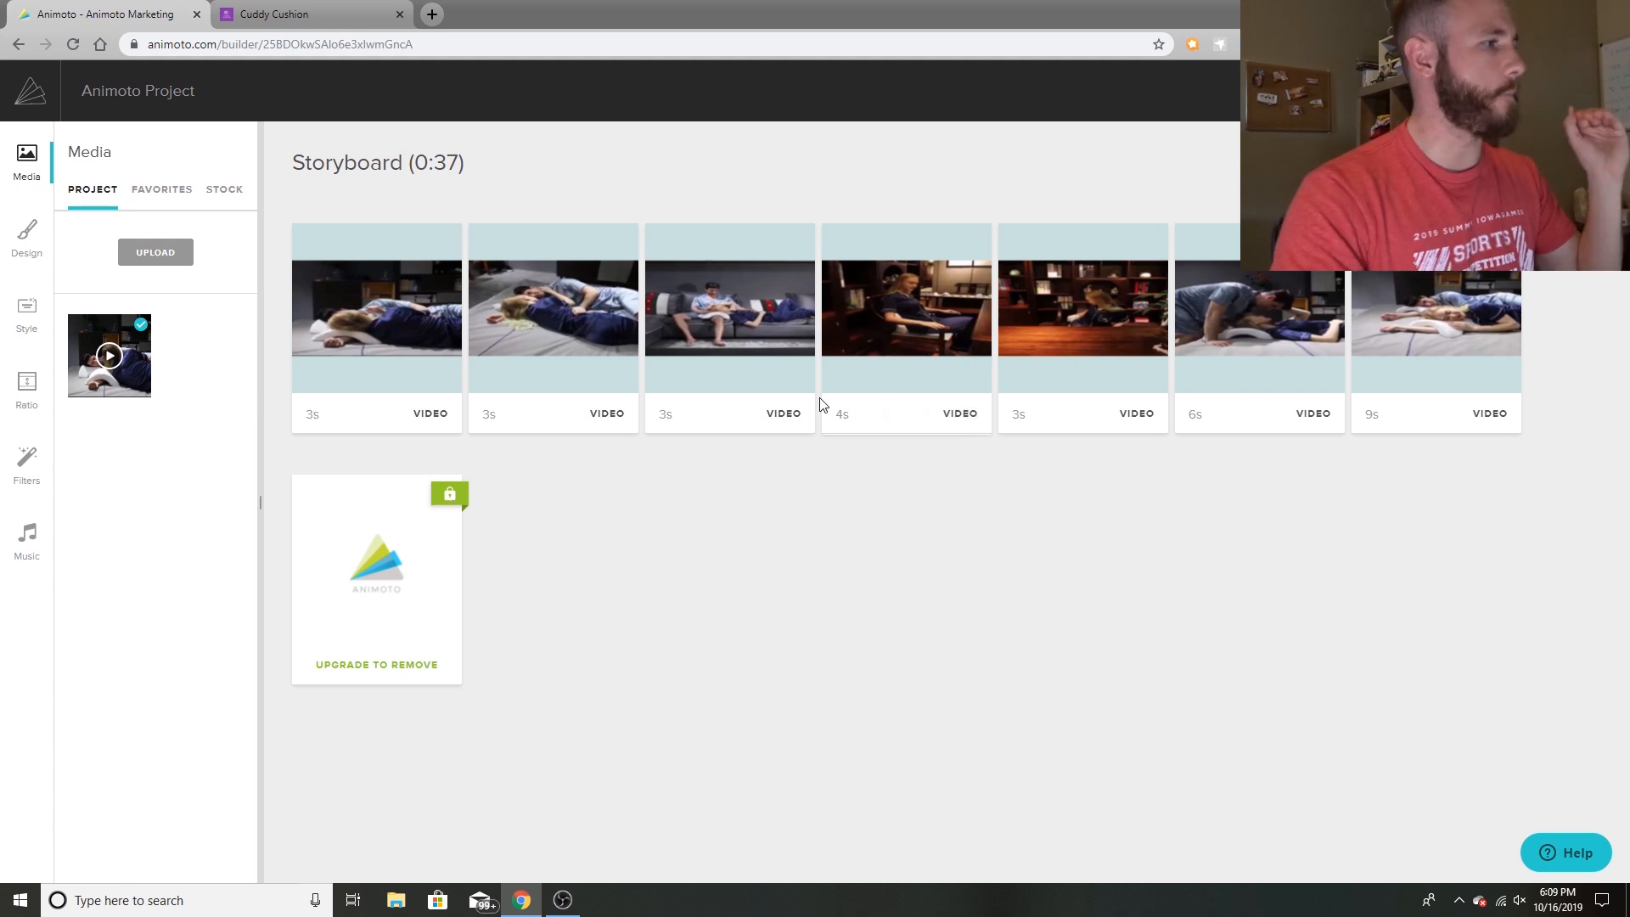
pyautogui.moveTo(497, 271)
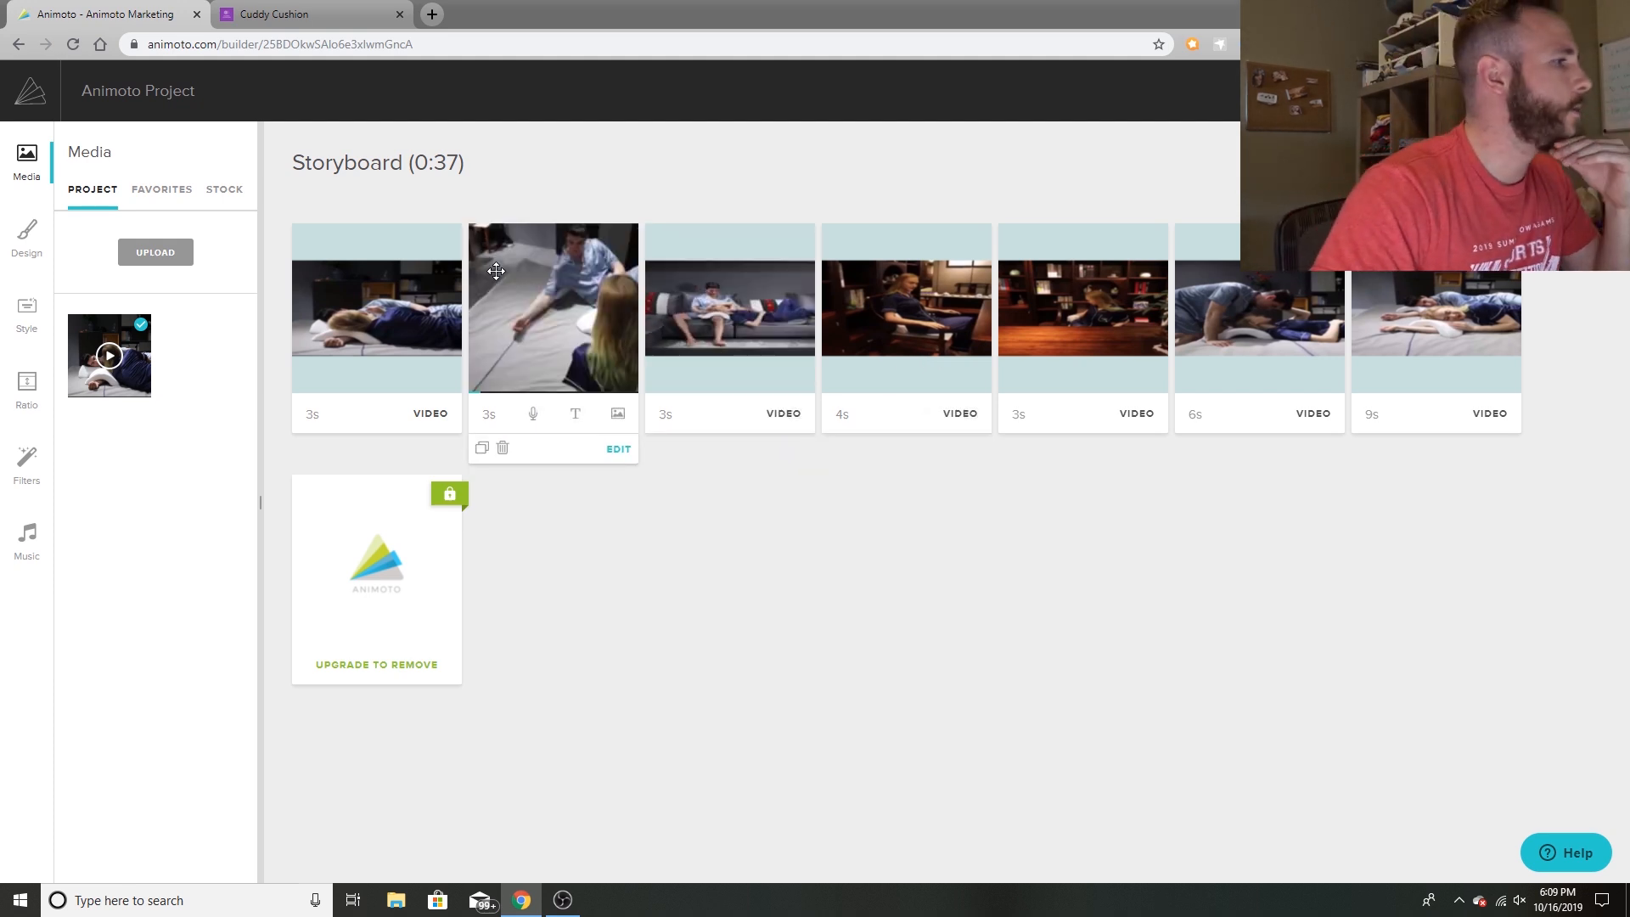
pyautogui.moveTo(443, 456)
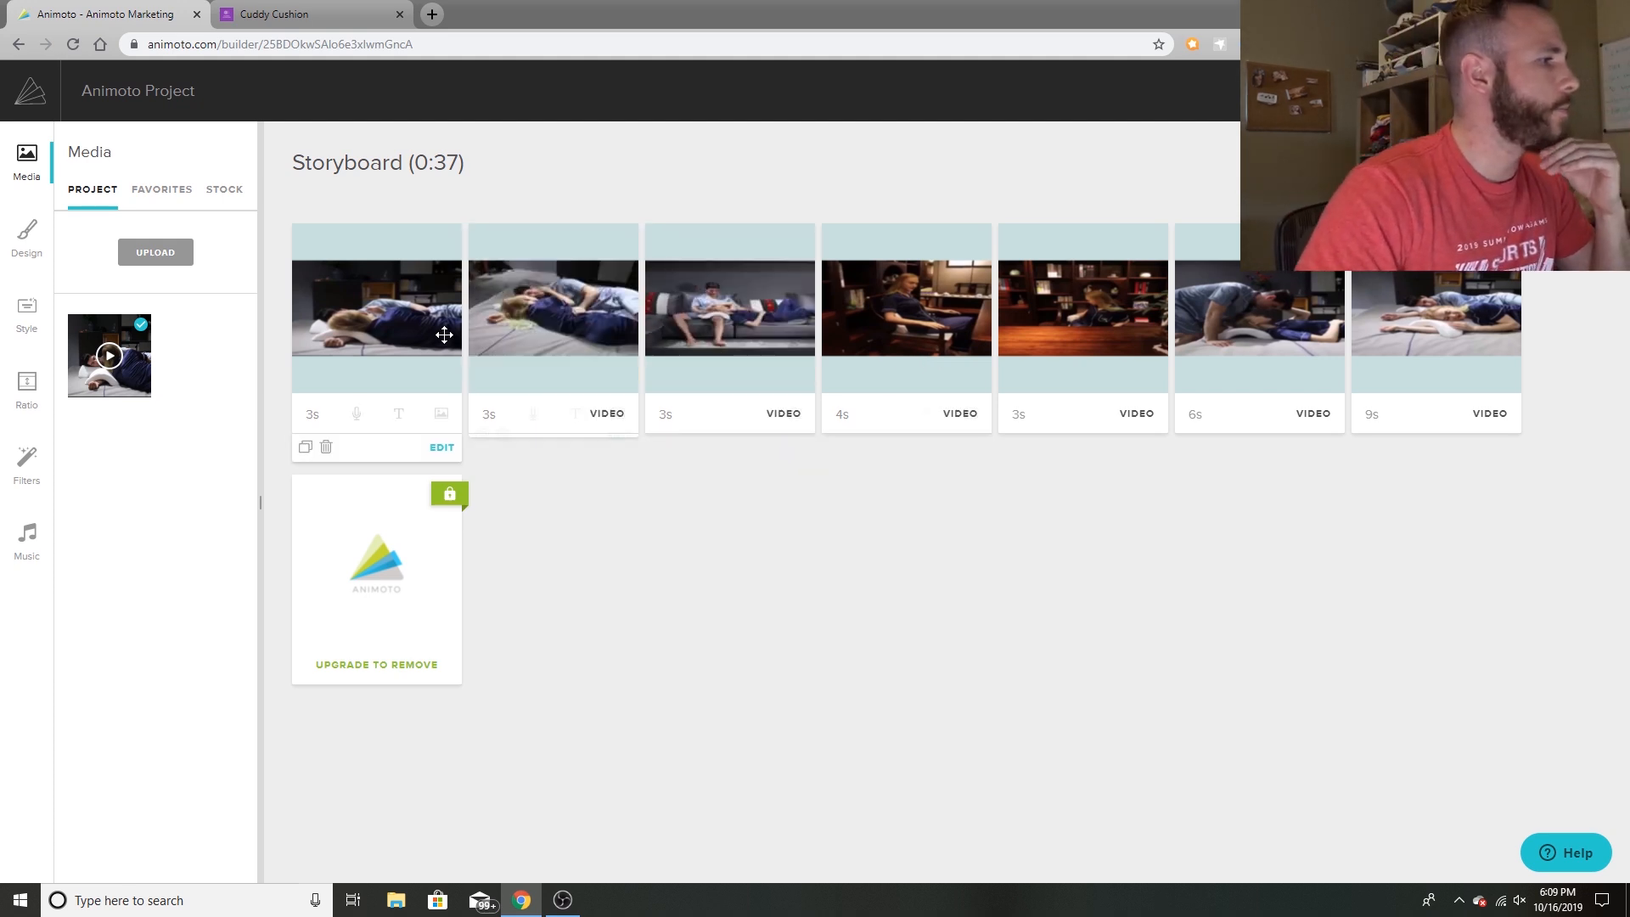
pyautogui.click(442, 449)
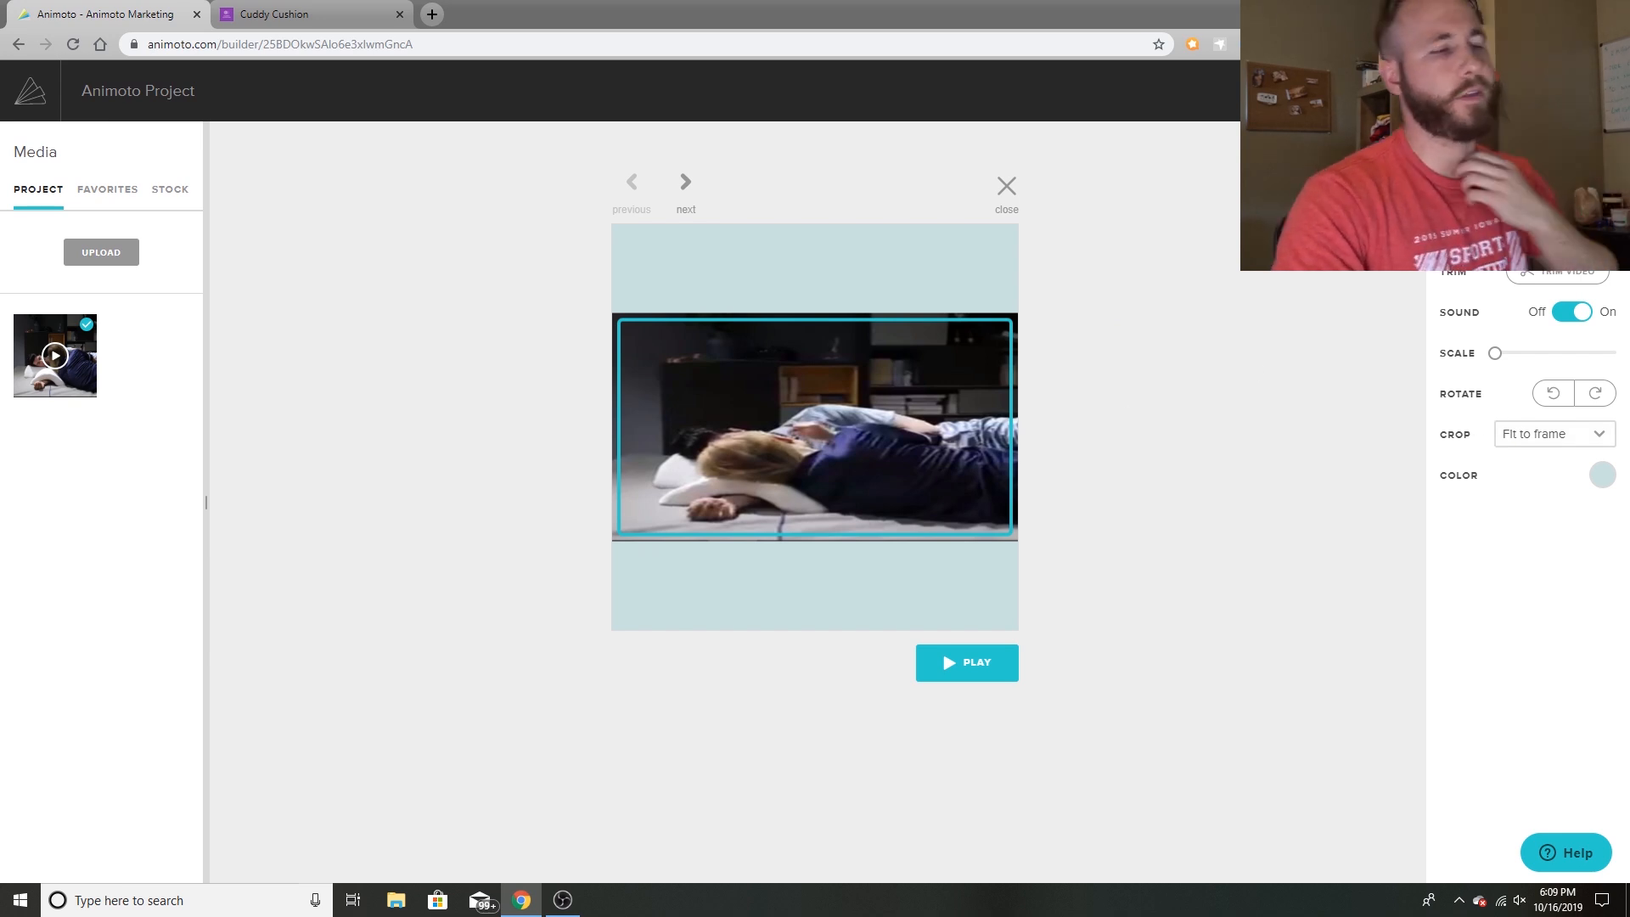
pyautogui.click(1481, 151)
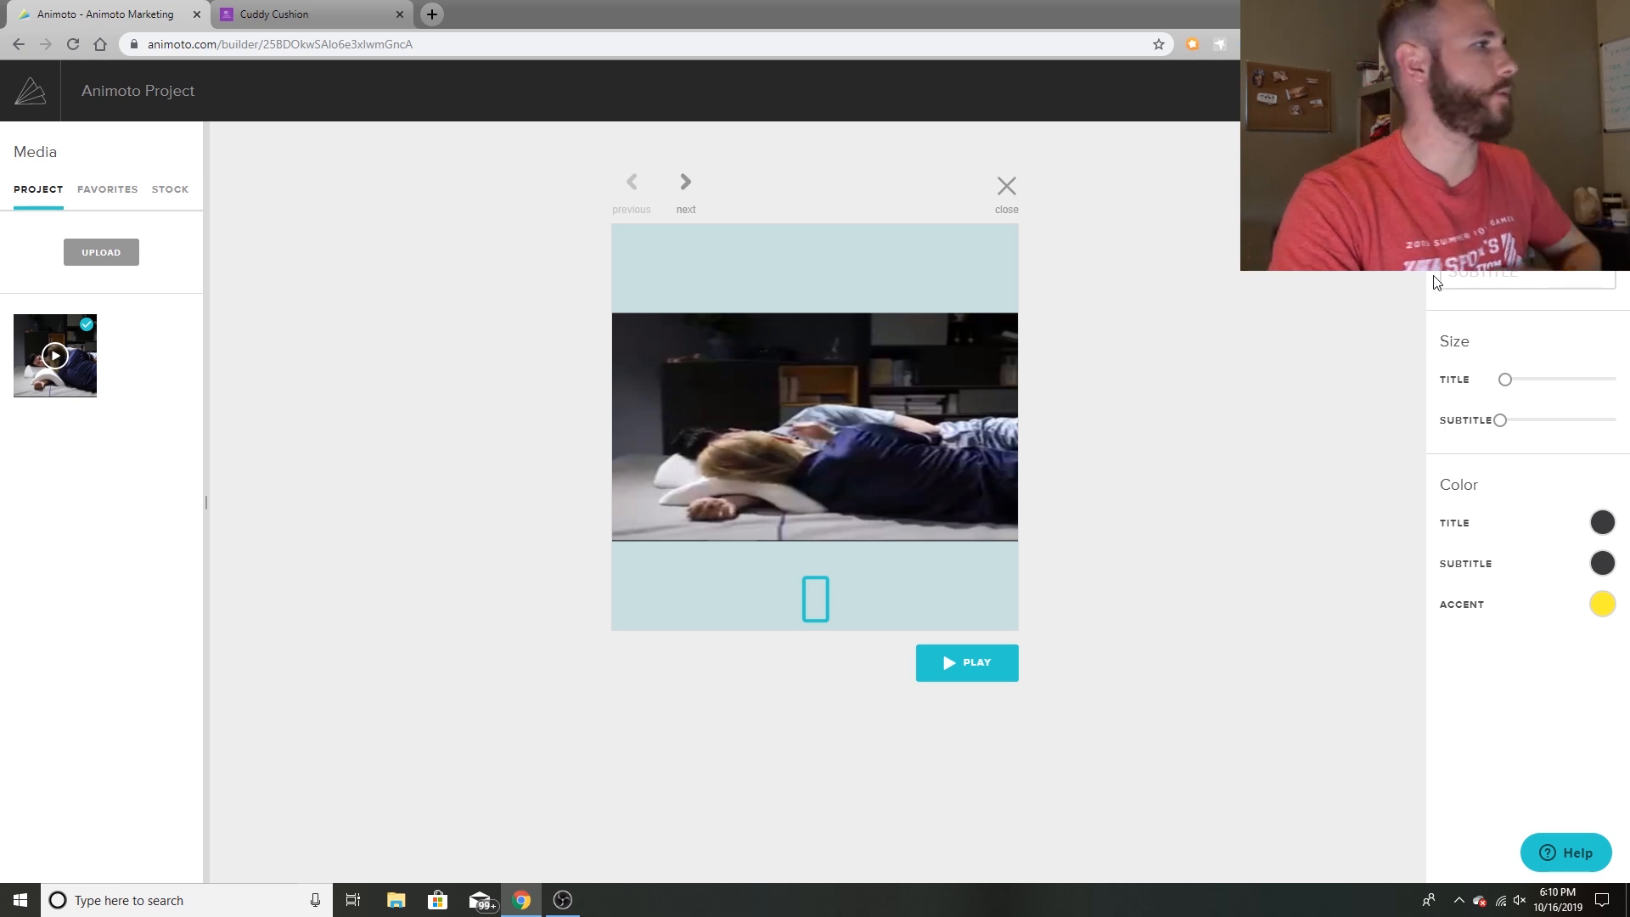
# Review the headline and product copy on the Cuddy Cushion website for ad wording, and return to the Animoto project.
pyautogui.click(266, 12)
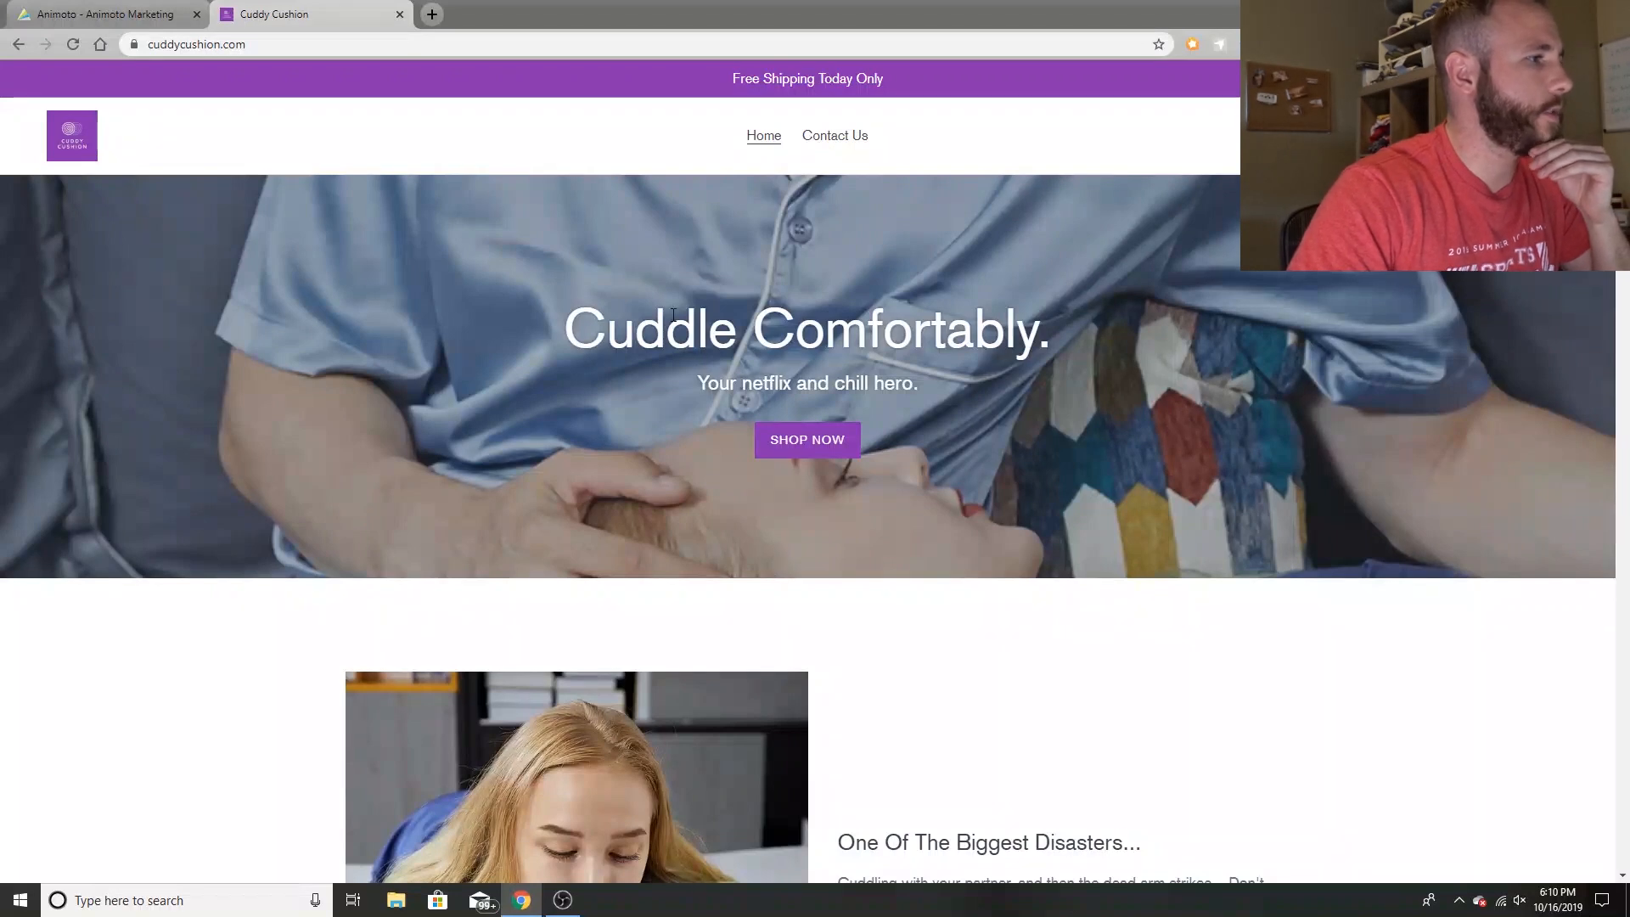
pyautogui.scroll(-1, 823, 423)
pyautogui.scroll(-3, 824, 423)
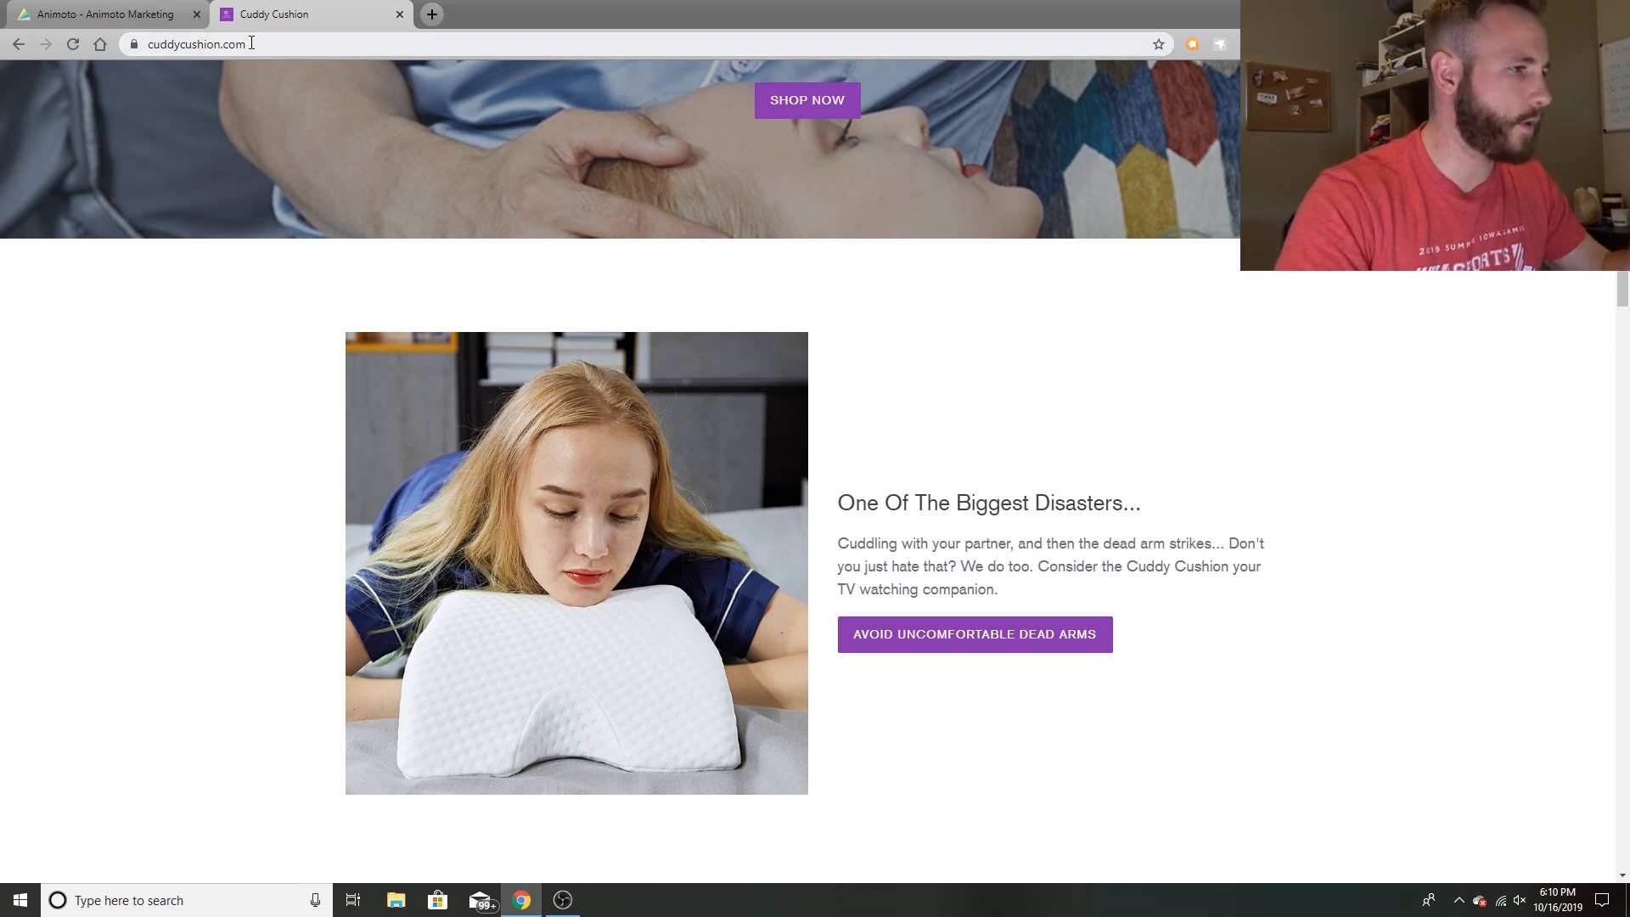
pyautogui.click(69, 15)
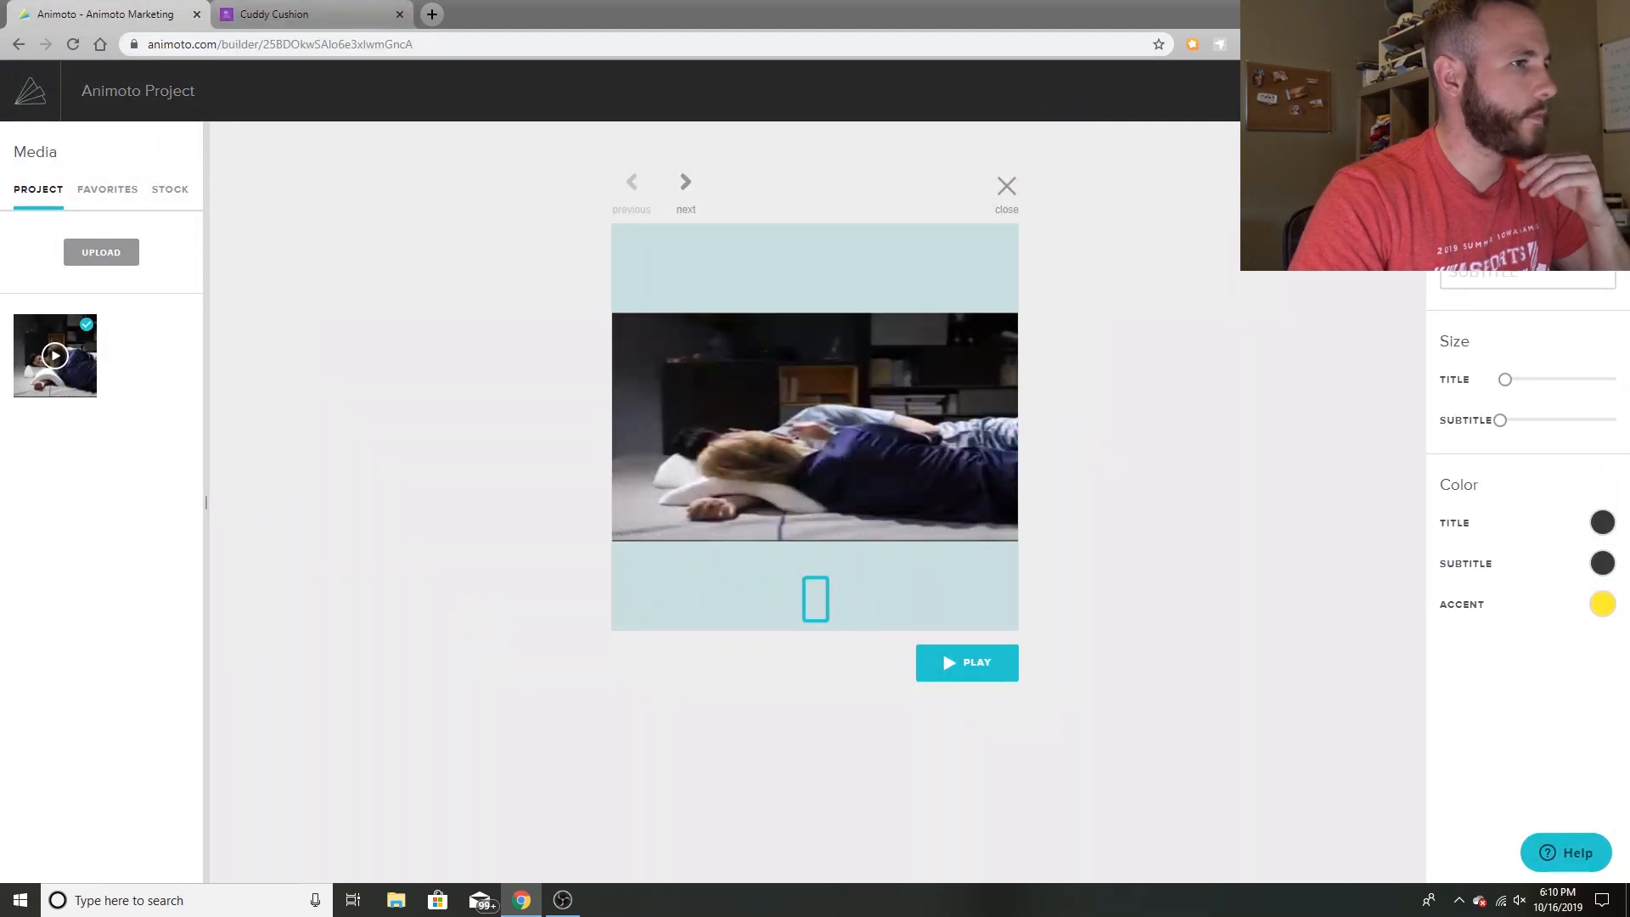
# Enter the first block's title as "Solving One Of The Biggest Distasters In A Relationship...".
pyautogui.write('Soli')
pyautogui.press('BackSpace')
pyautogui.write('ving One')
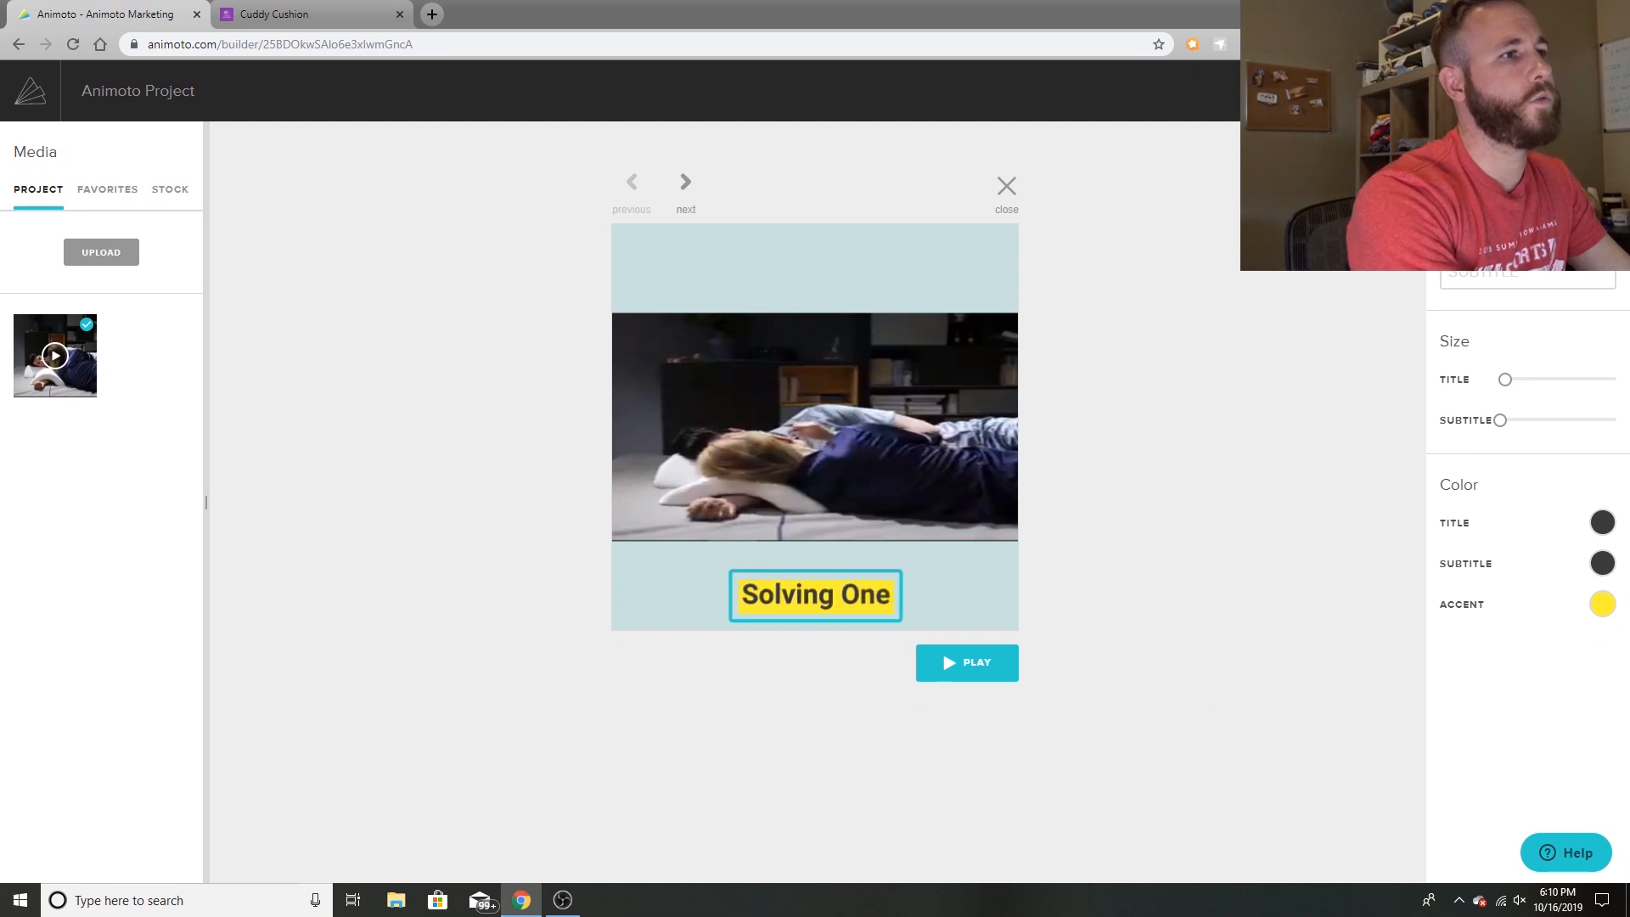
pyautogui.write(' Of the')
pyautogui.press('BackSpace')
pyautogui.press('BackSpace')
pyautogui.write('T')
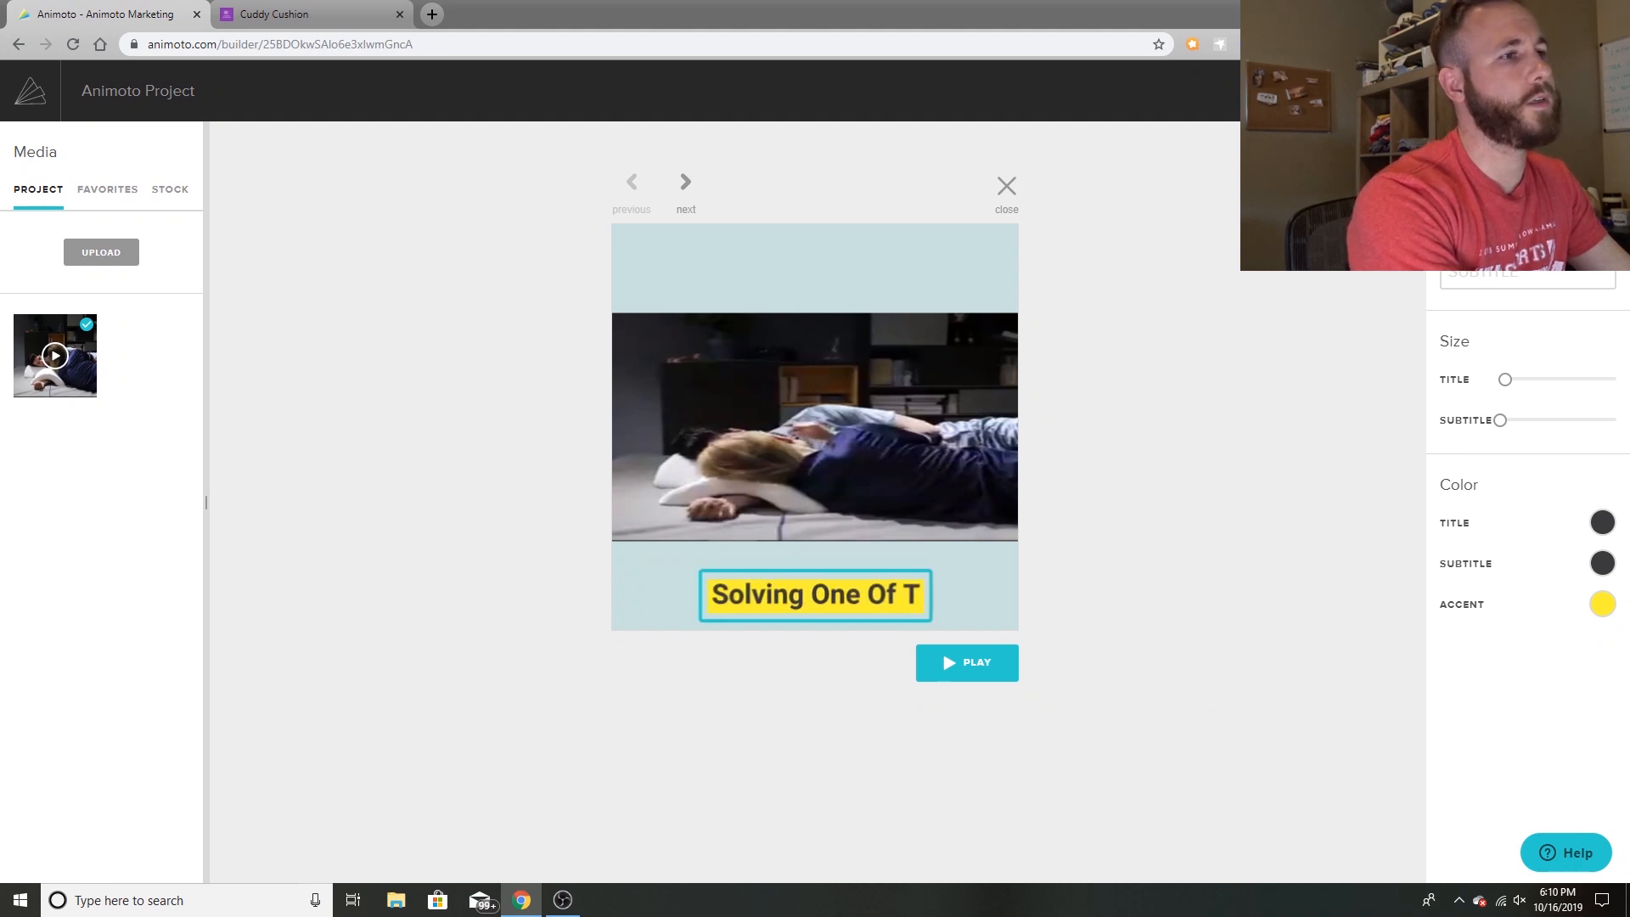
pyautogui.write('ehe Biggest S')
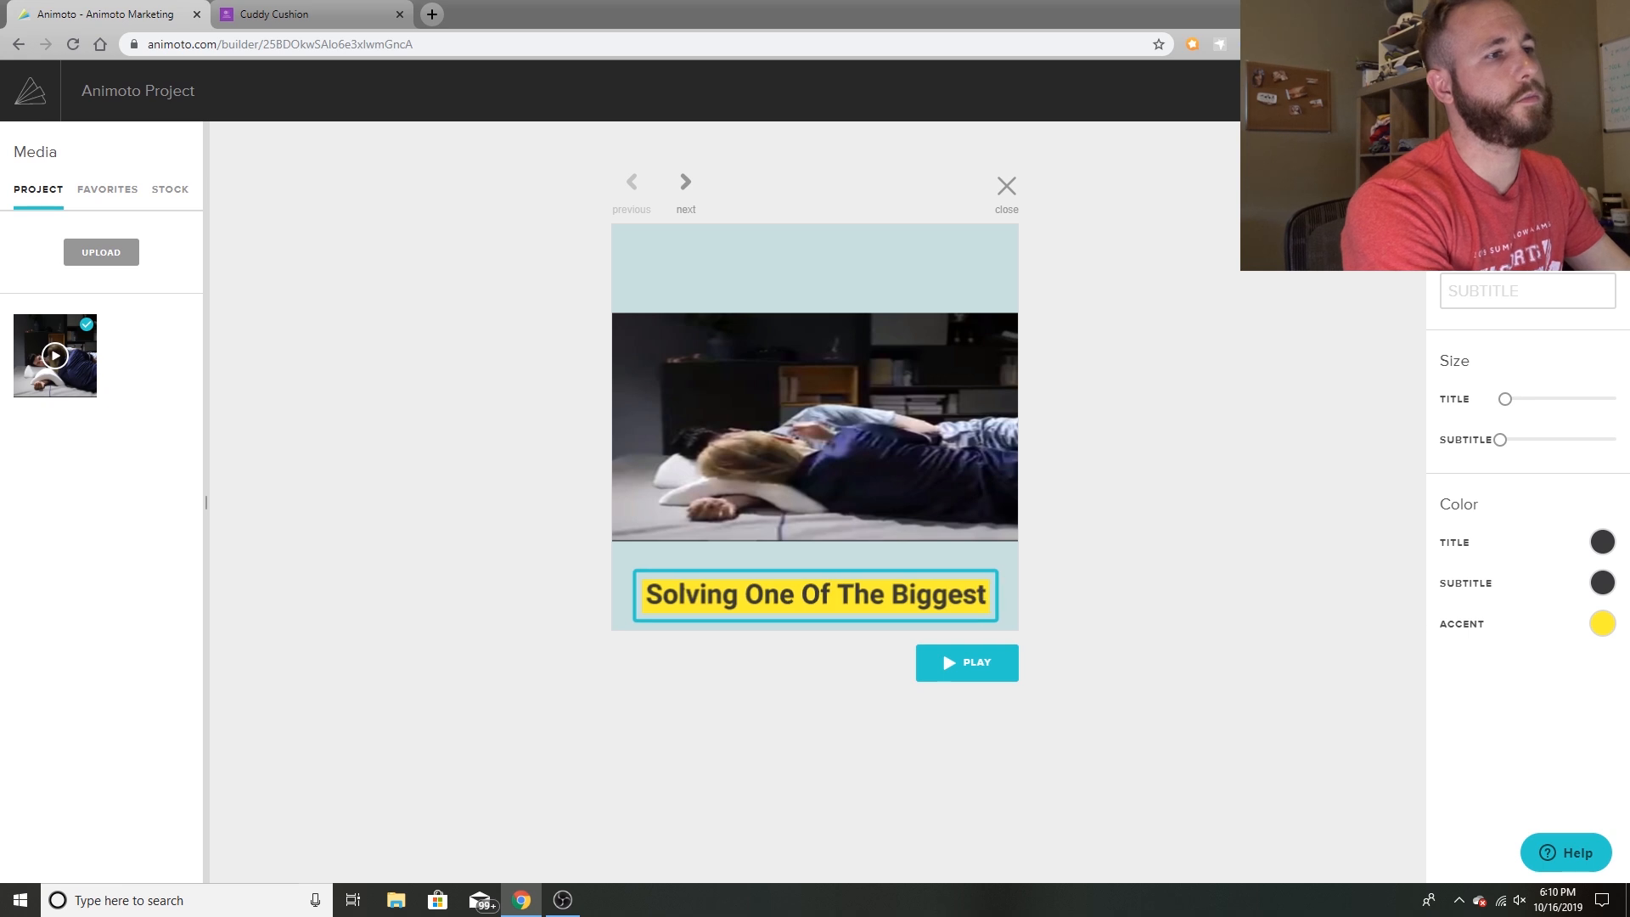
pyautogui.press('BackSpace')
pyautogui.write('Distas')
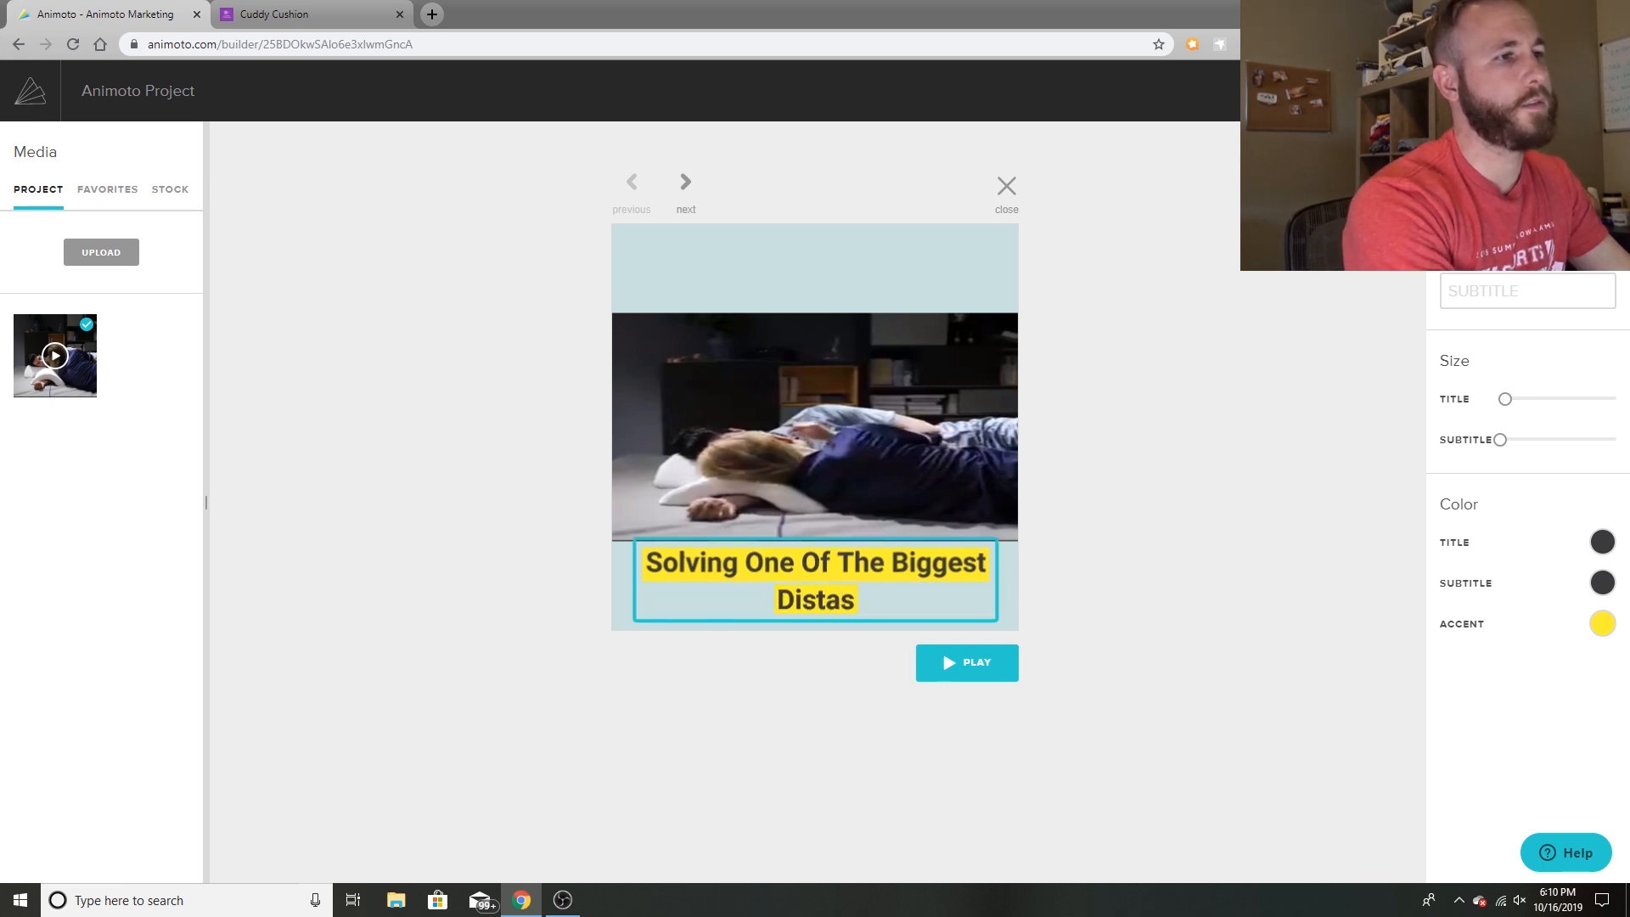
pyautogui.write('ters In A')
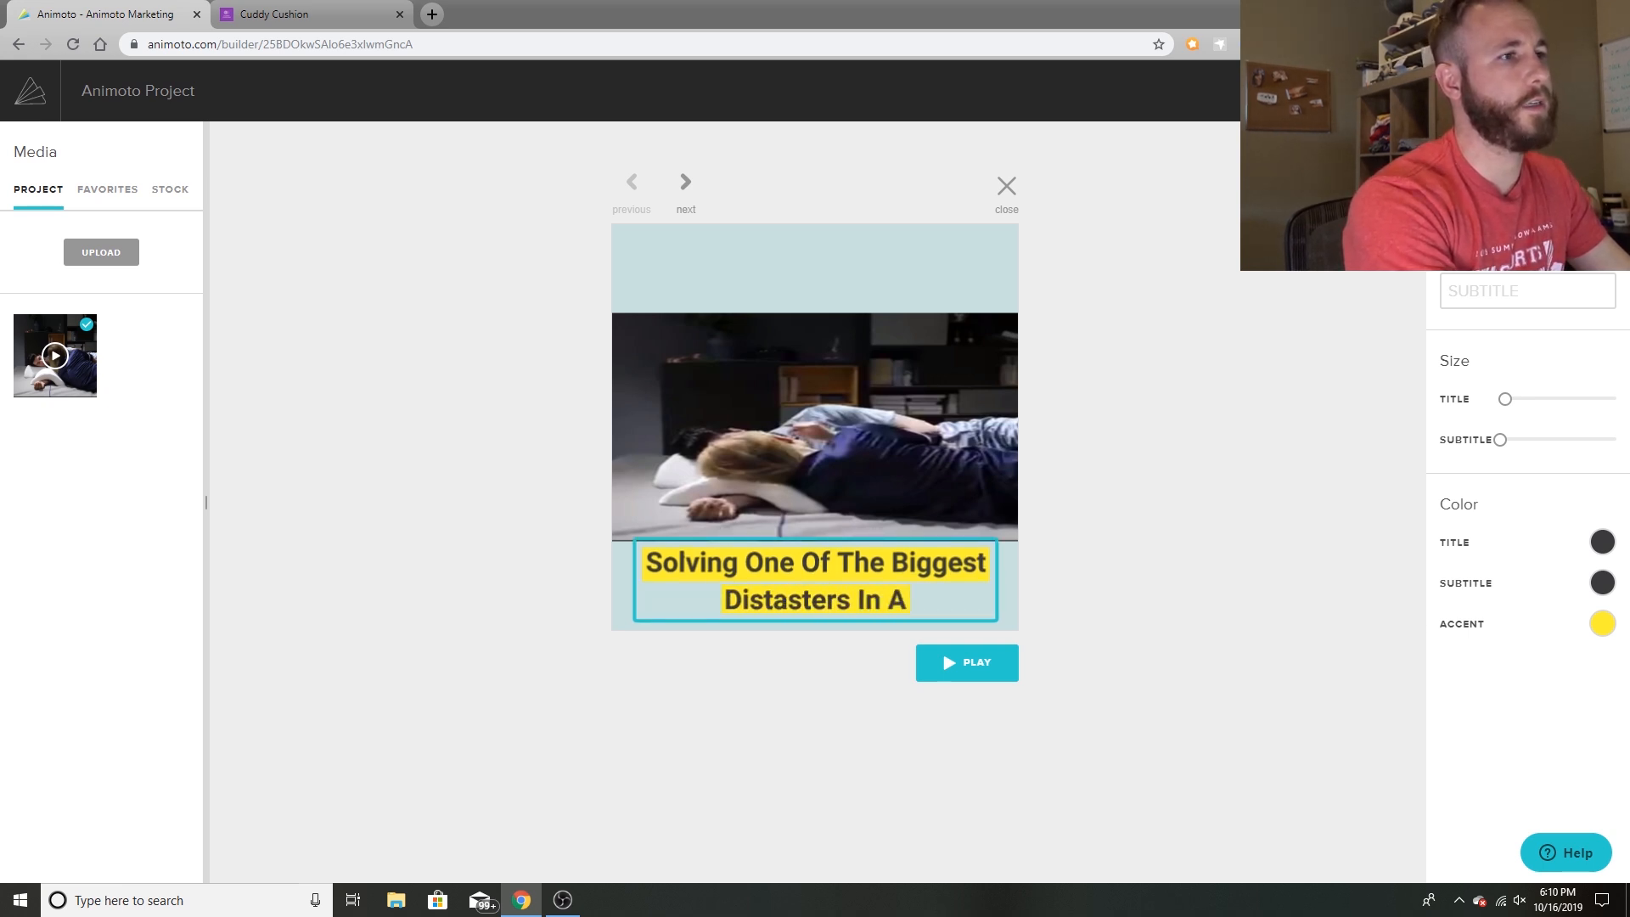
pyautogui.write(' rels')
pyautogui.press('BackSpace')
pyautogui.press('BackSpace')
pyautogui.press('BackSpace')
pyautogui.press('BackSpace')
pyautogui.write('R')
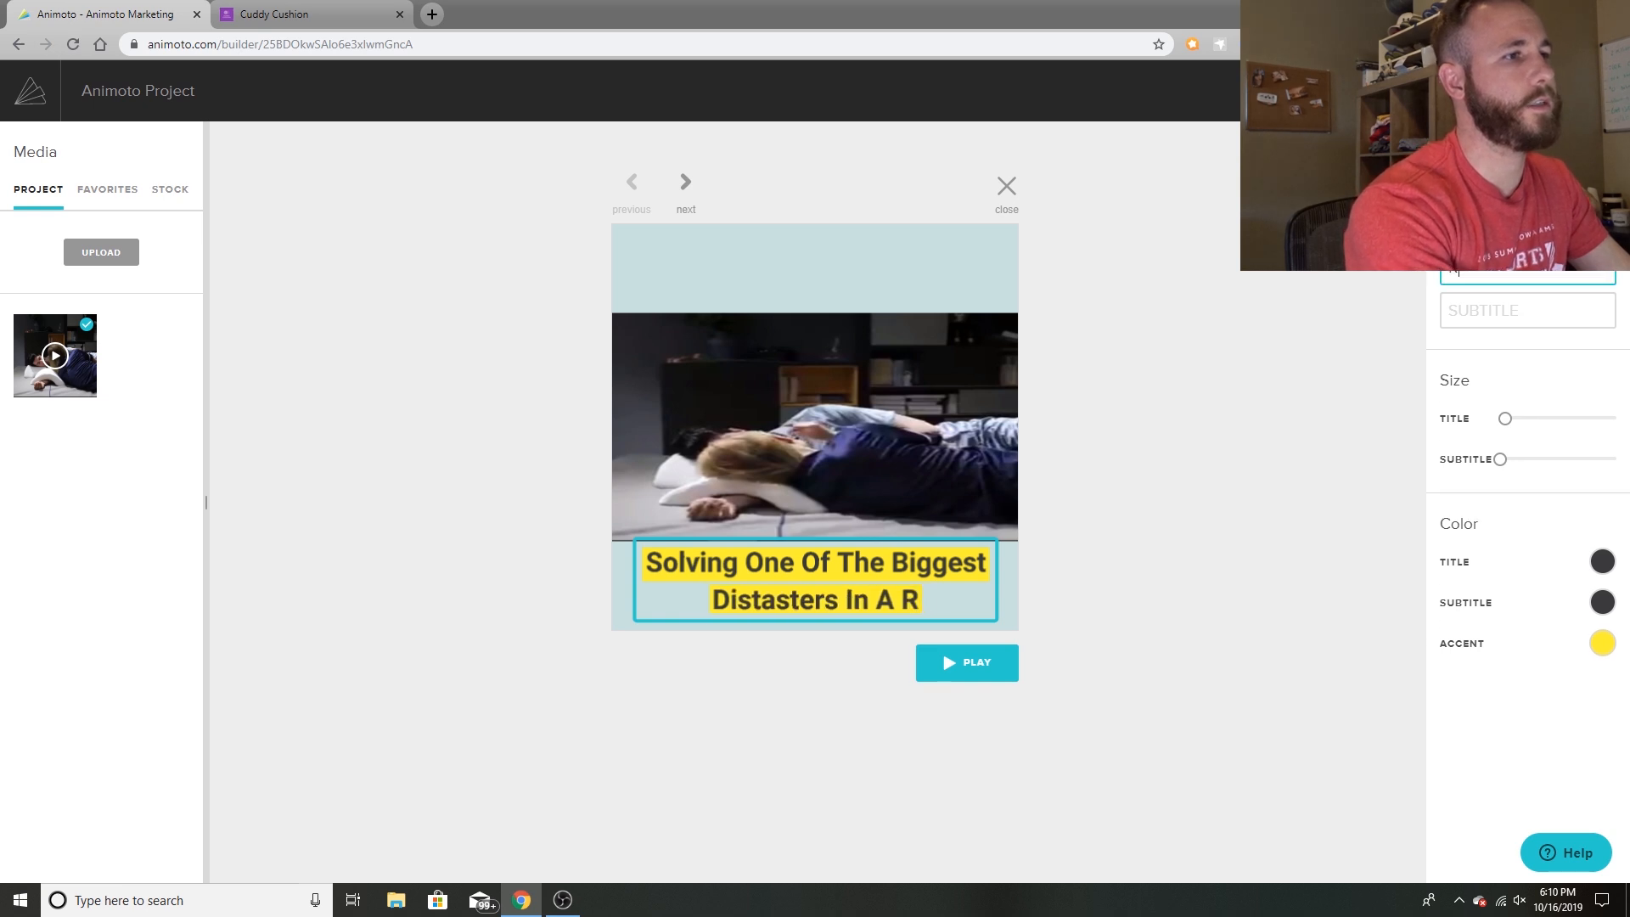
pyautogui.write('elationsh8')
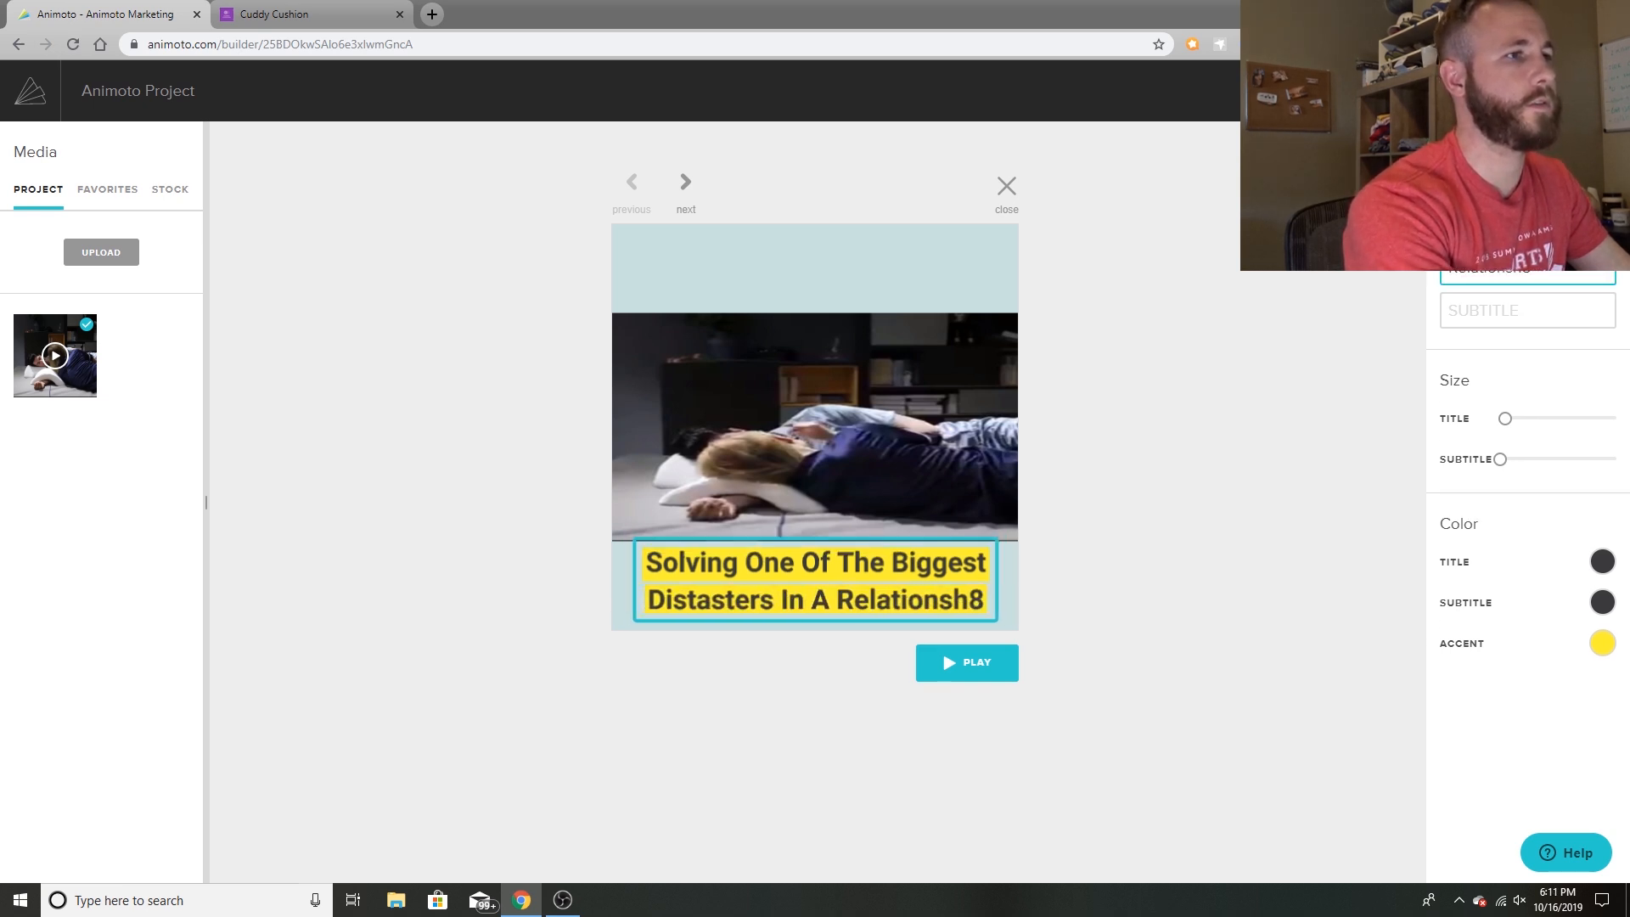
pyautogui.press('BackSpace')
pyautogui.write('ip')
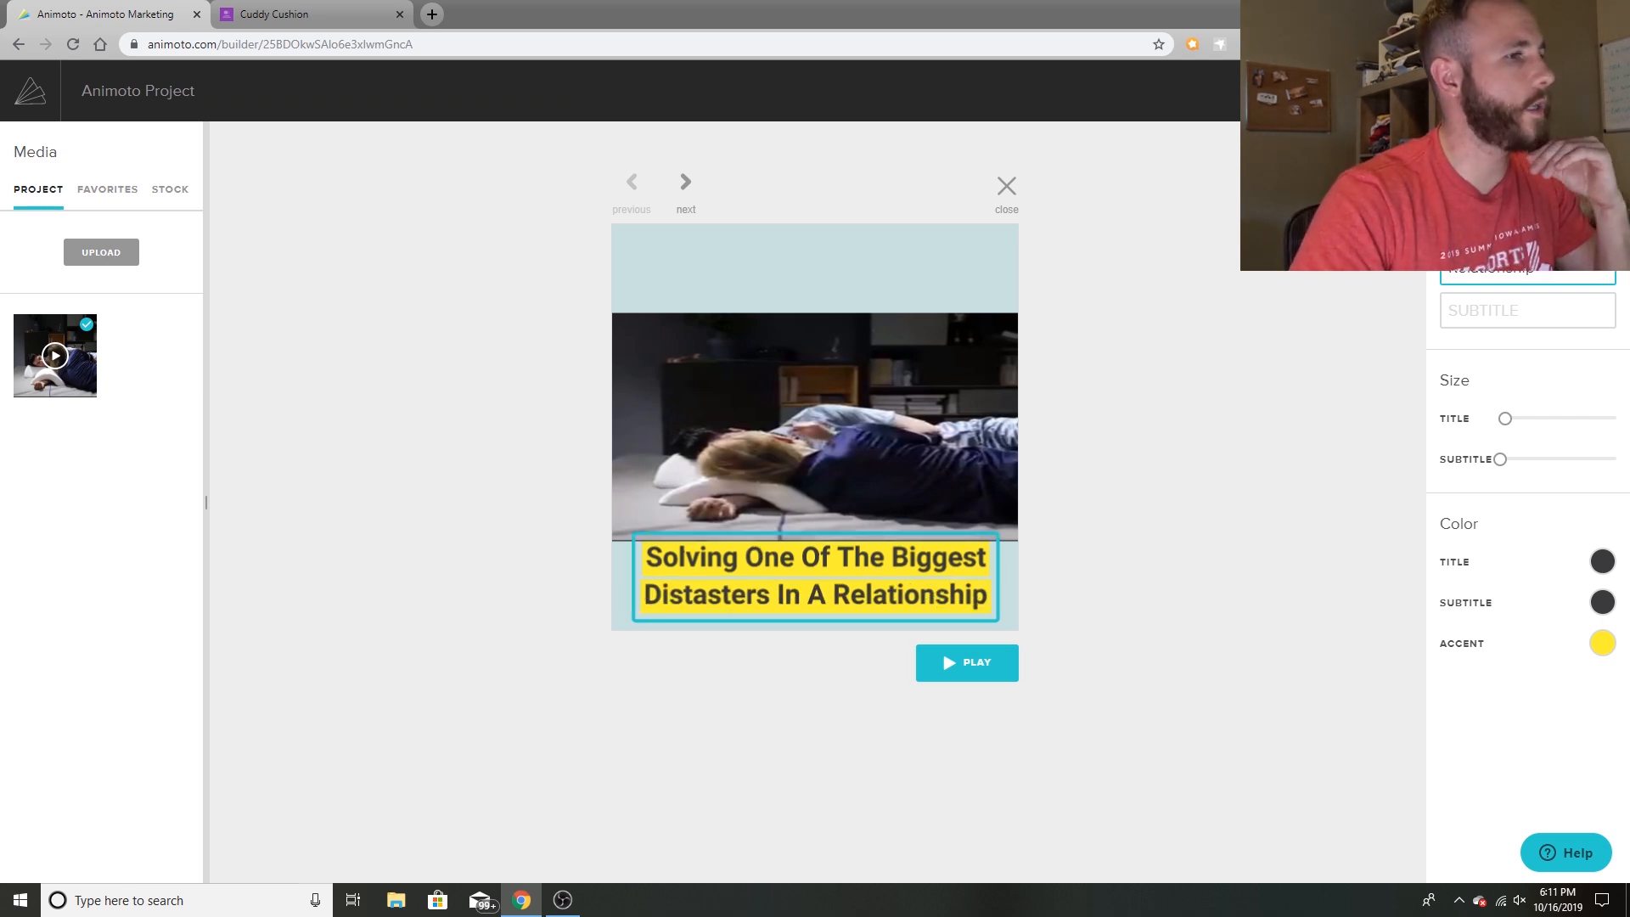
pyautogui.write('...')
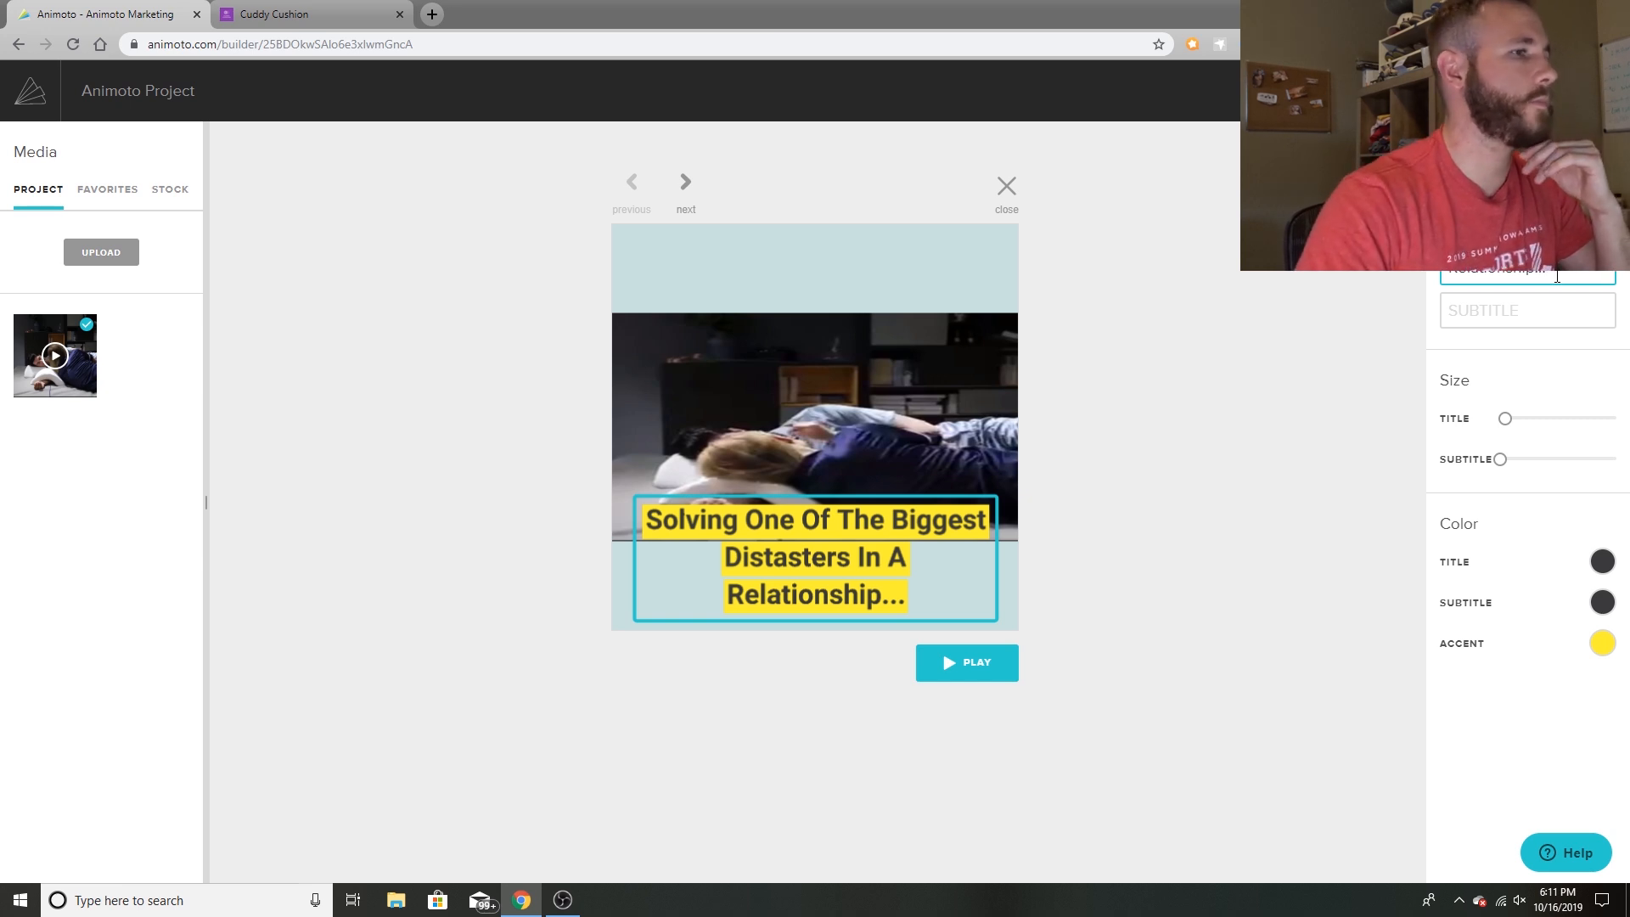
# Try moving the first block's title text into its subtitle, and undo the subtitle entry.
pyautogui.press('BackSpace')
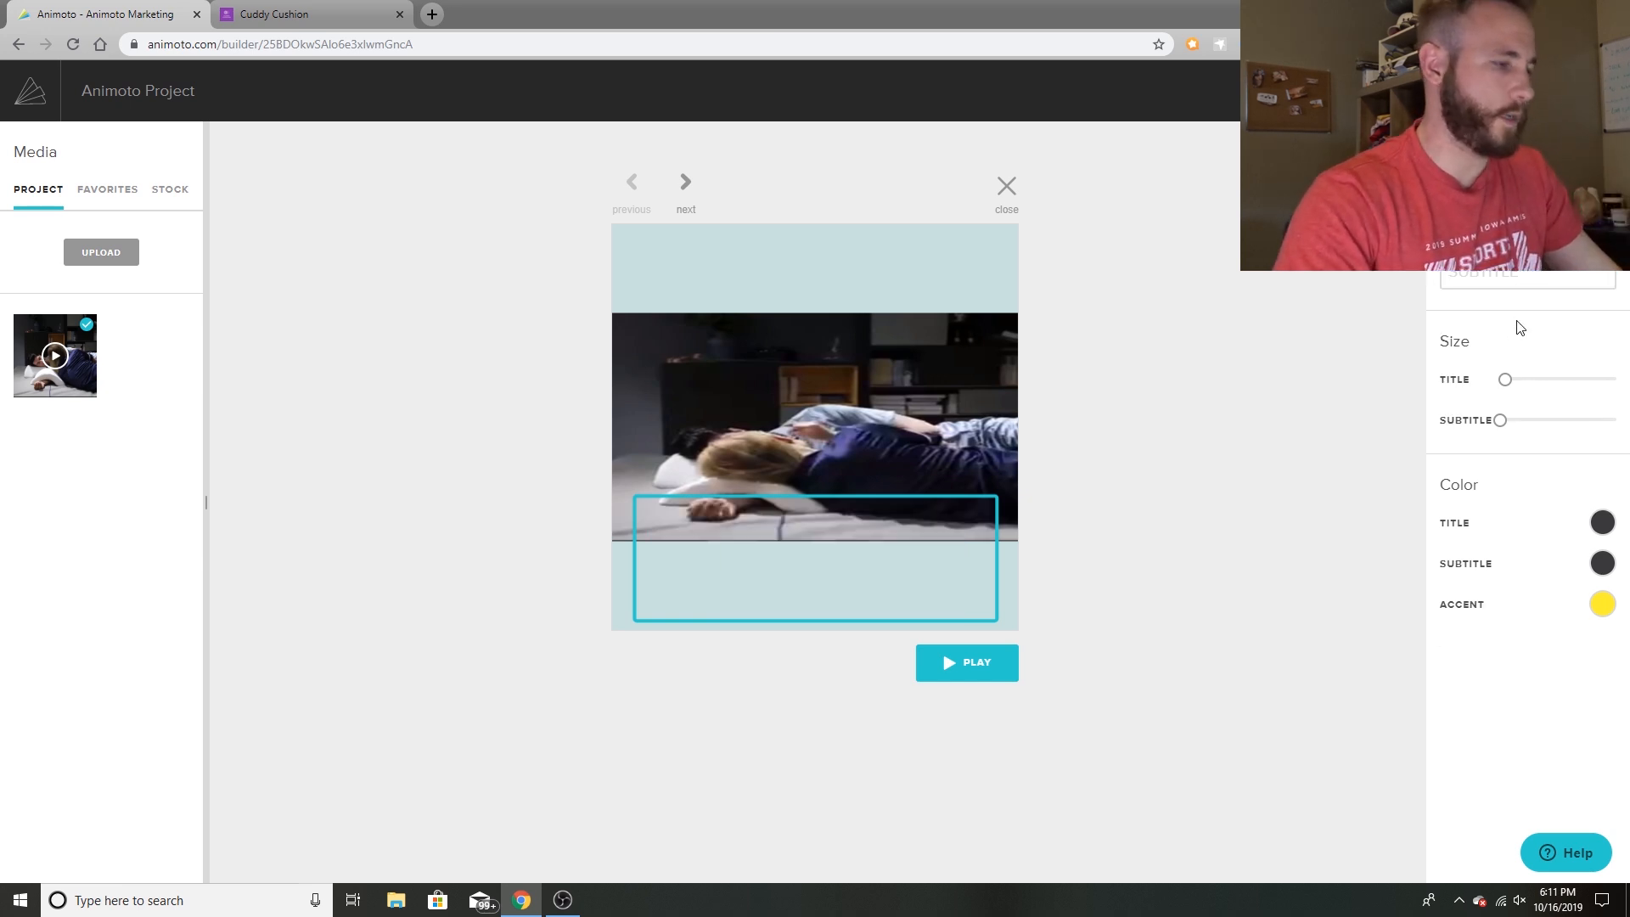
pyautogui.write('Solving One Of The Biggest Distasters In A Relationship...')
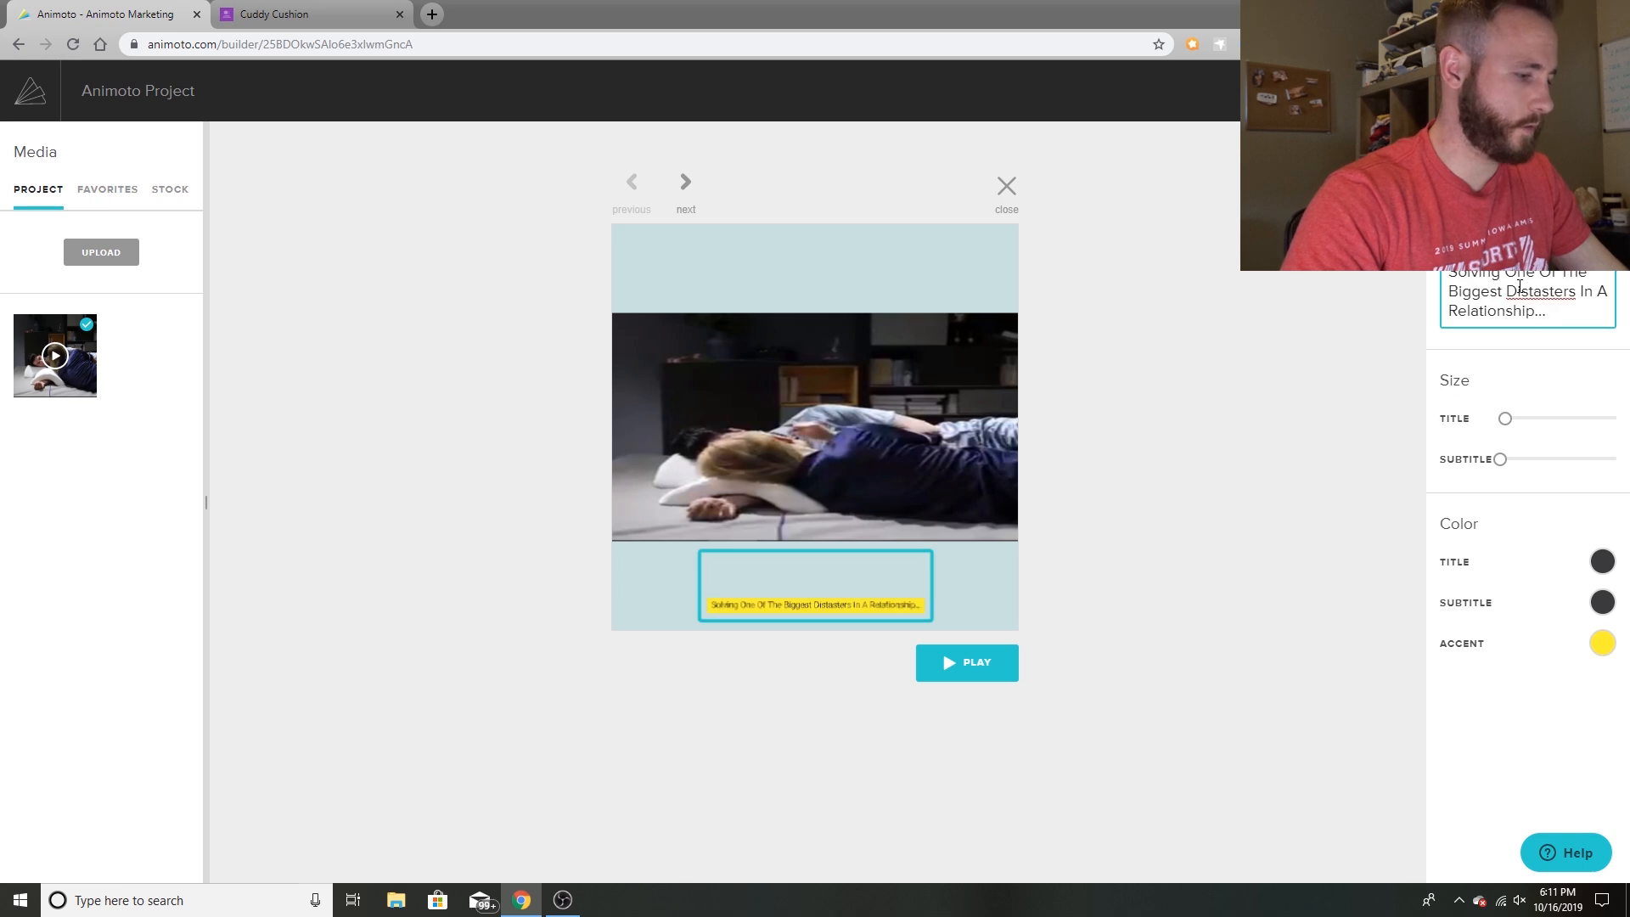
pyautogui.hotkey('ctrl', 'z')
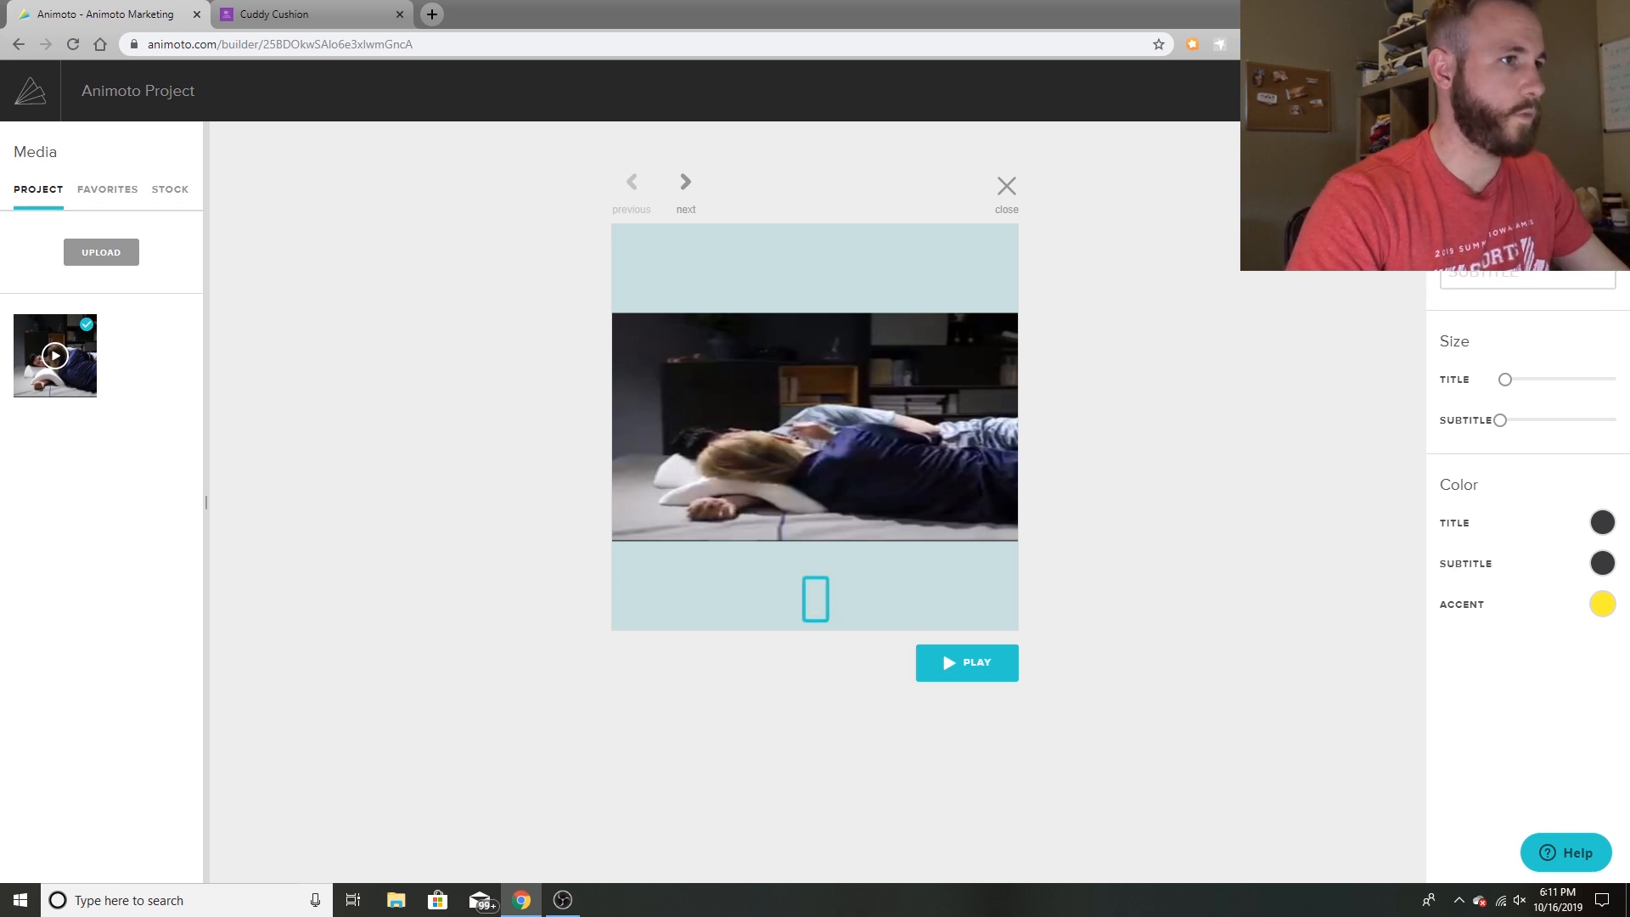
# Re-enter the first block's title as "Solving One Of The Biggest Distasters In A Relationship" without the ellipsis, and return to the storyboard.
pyautogui.write('Solving One Of The Biggest Distasters In A Relationship...')
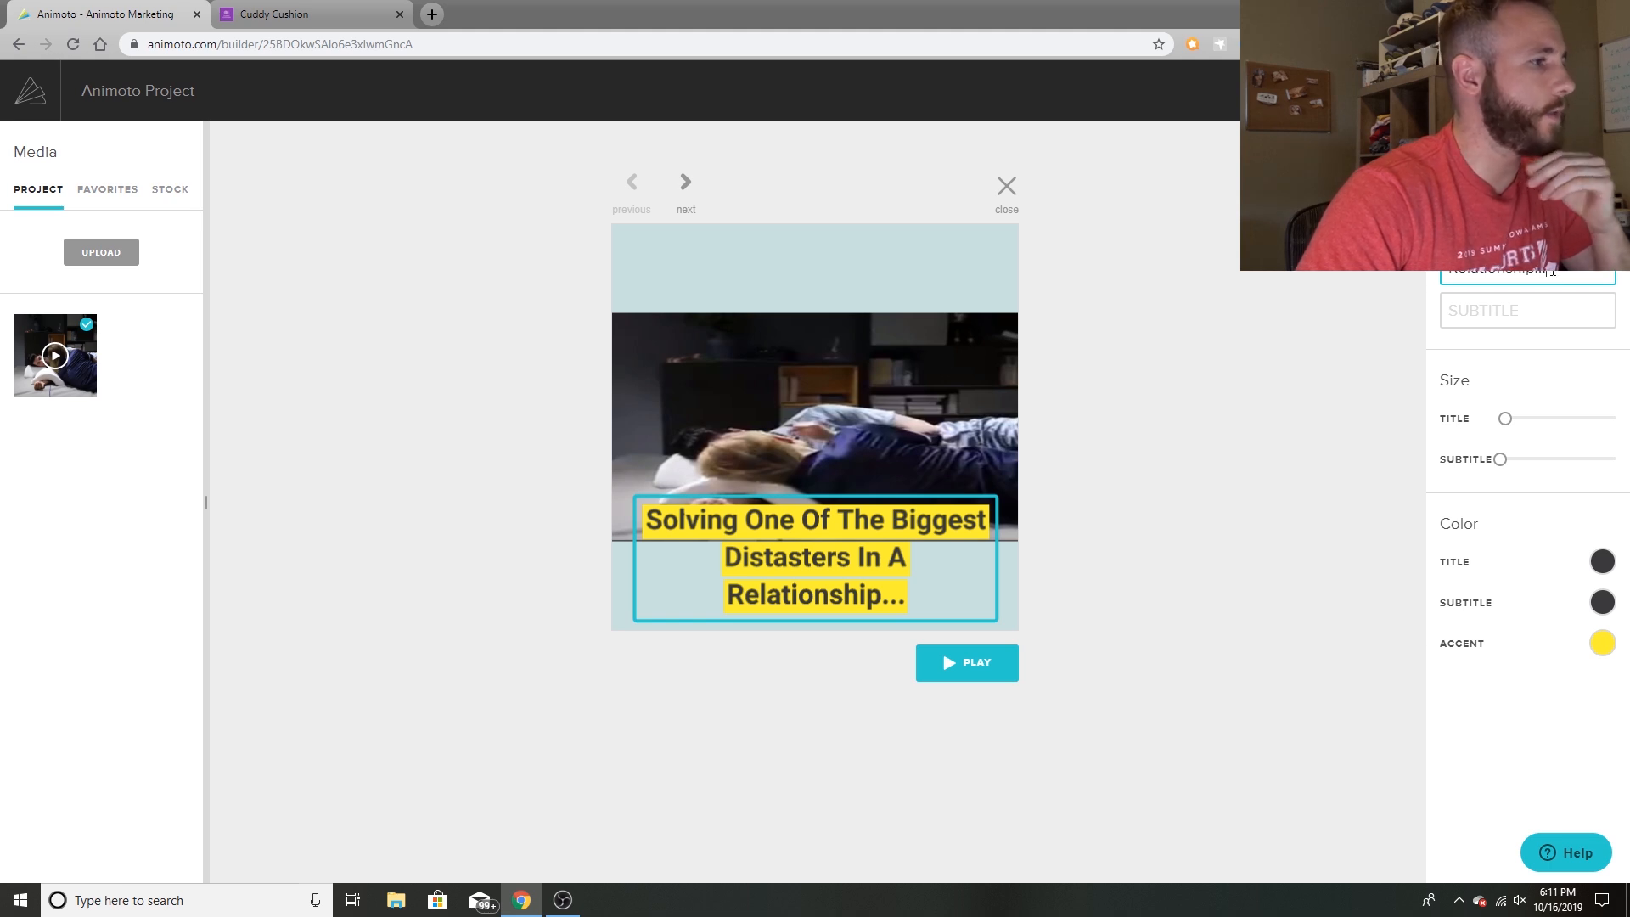
pyautogui.press('BackSpace')
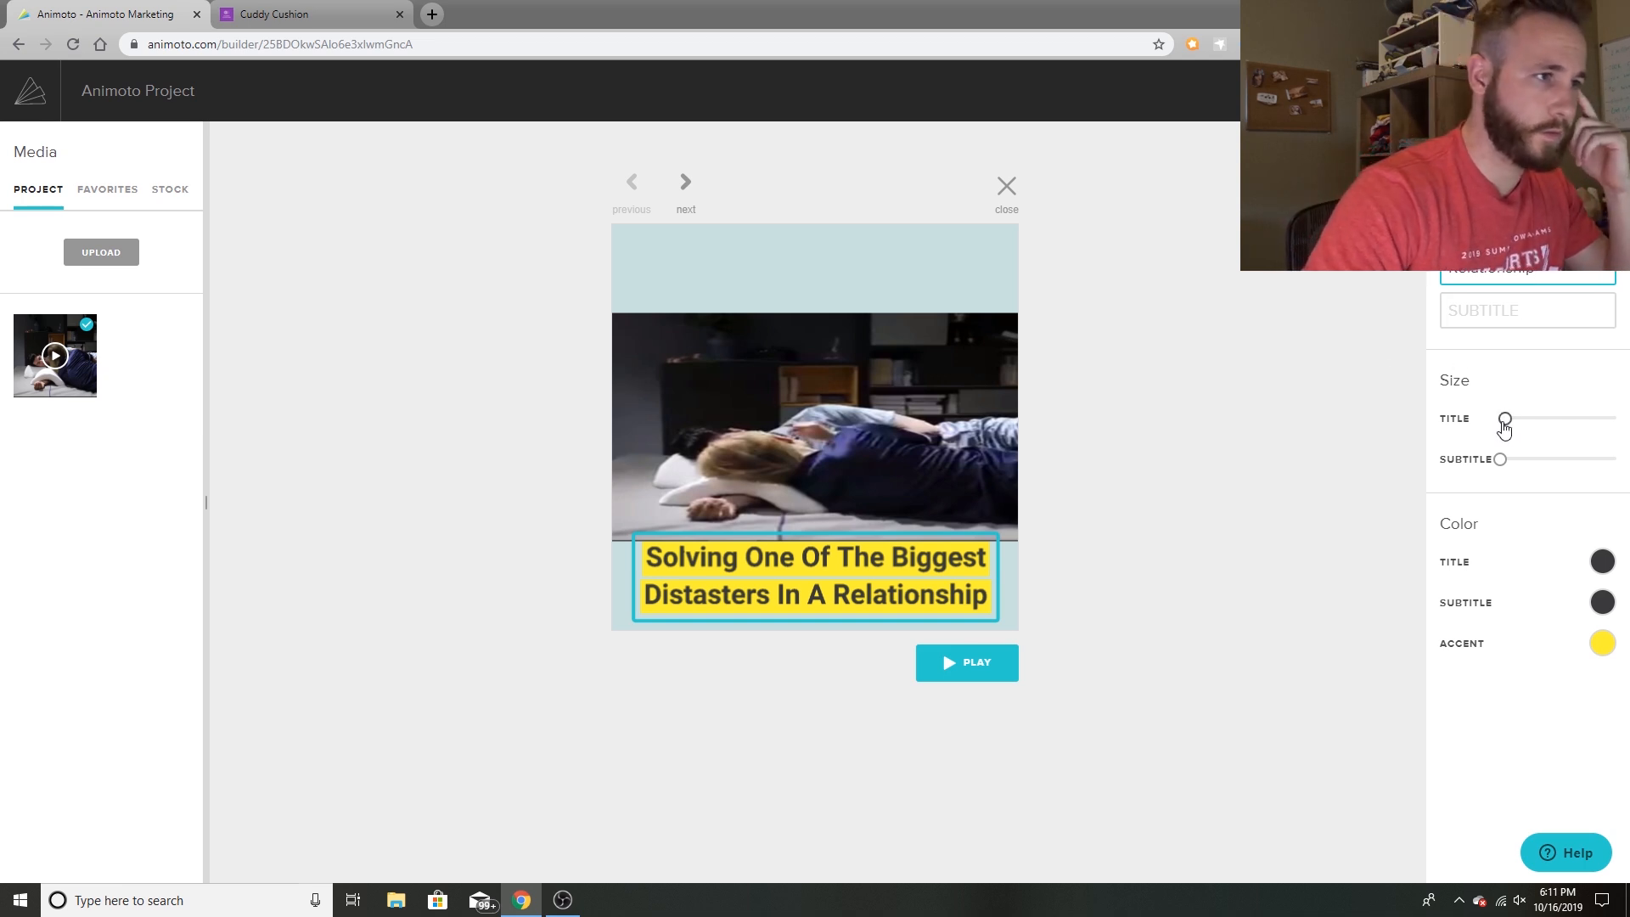
pyautogui.click(1239, 411)
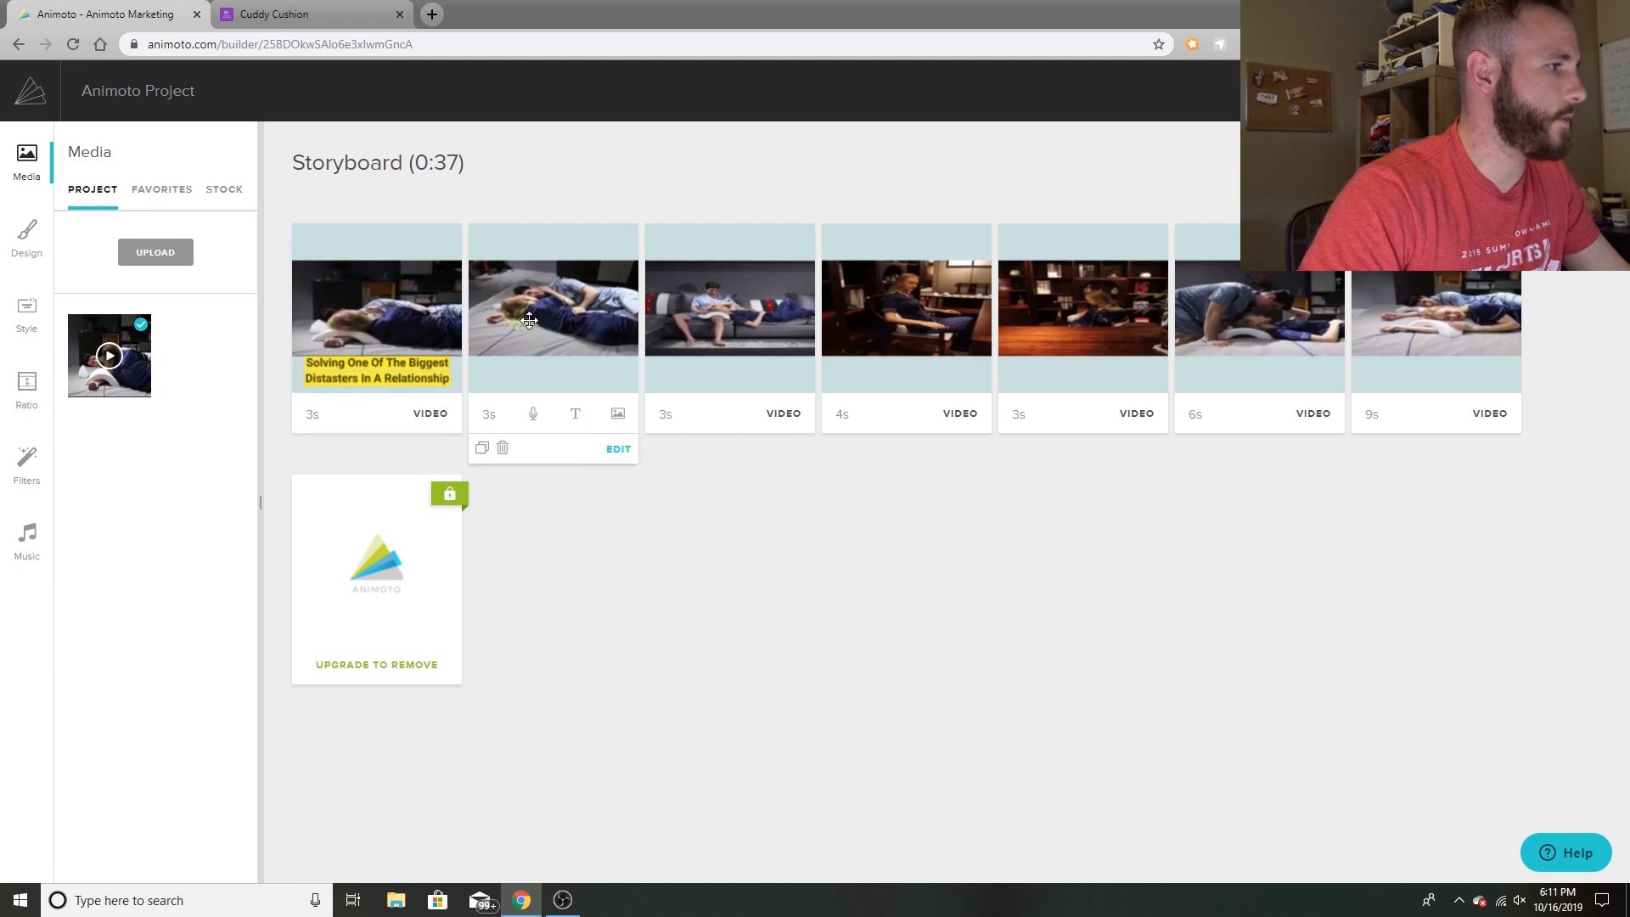
# Enter the second block's title as "Introducing The Cuddy Cusion" and center it beneath the footage.
pyautogui.click(575, 414)
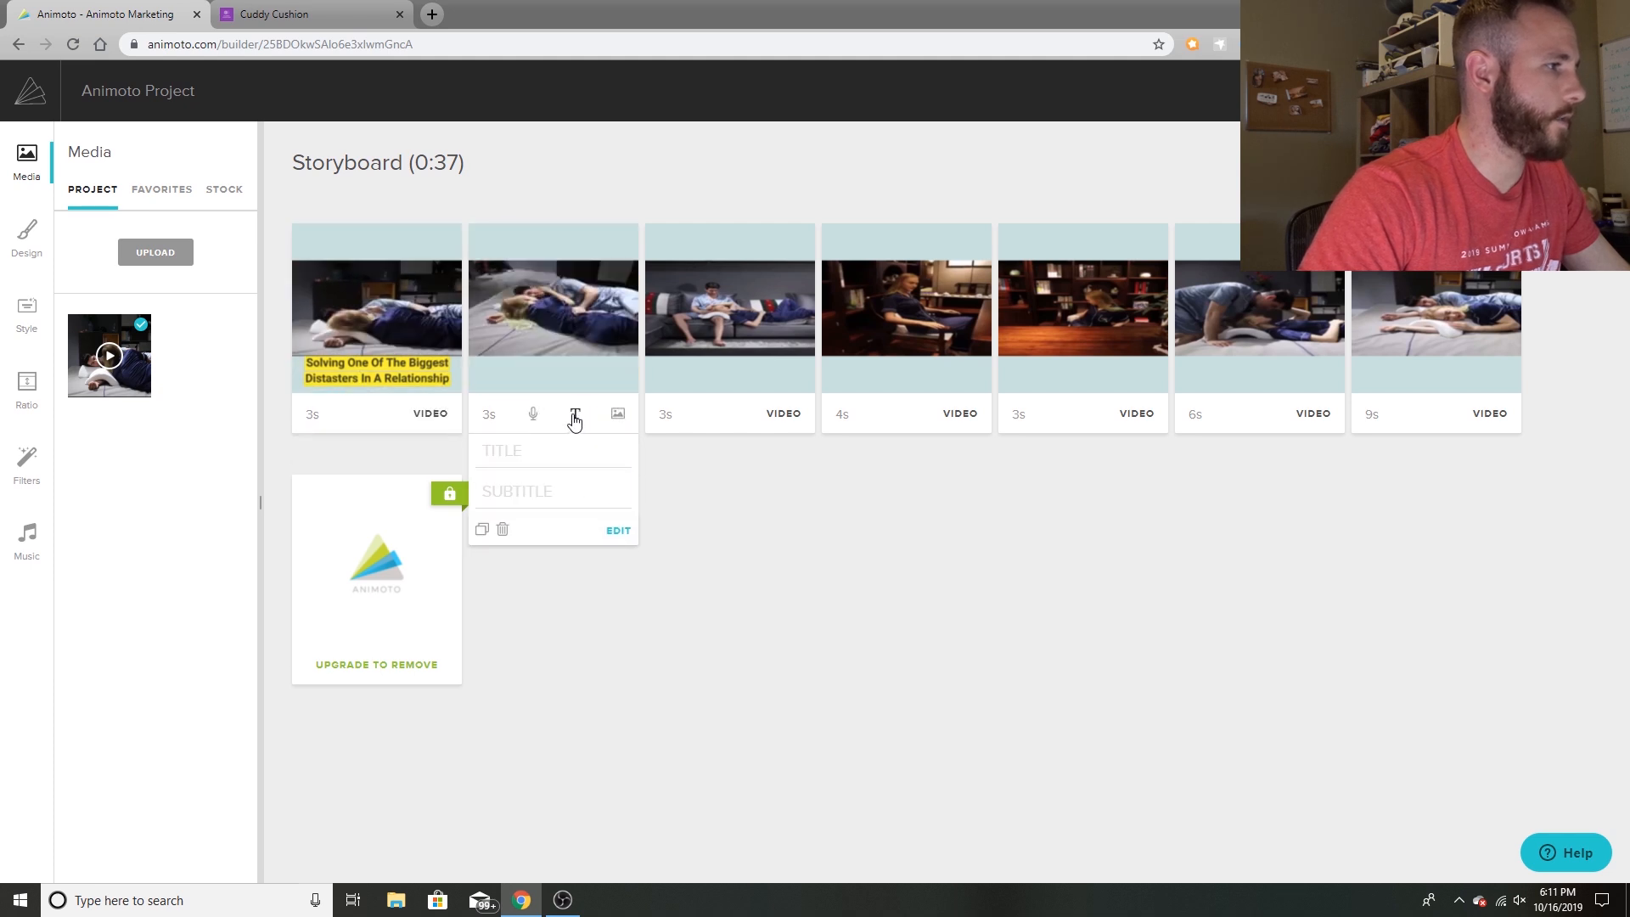
pyautogui.click(627, 532)
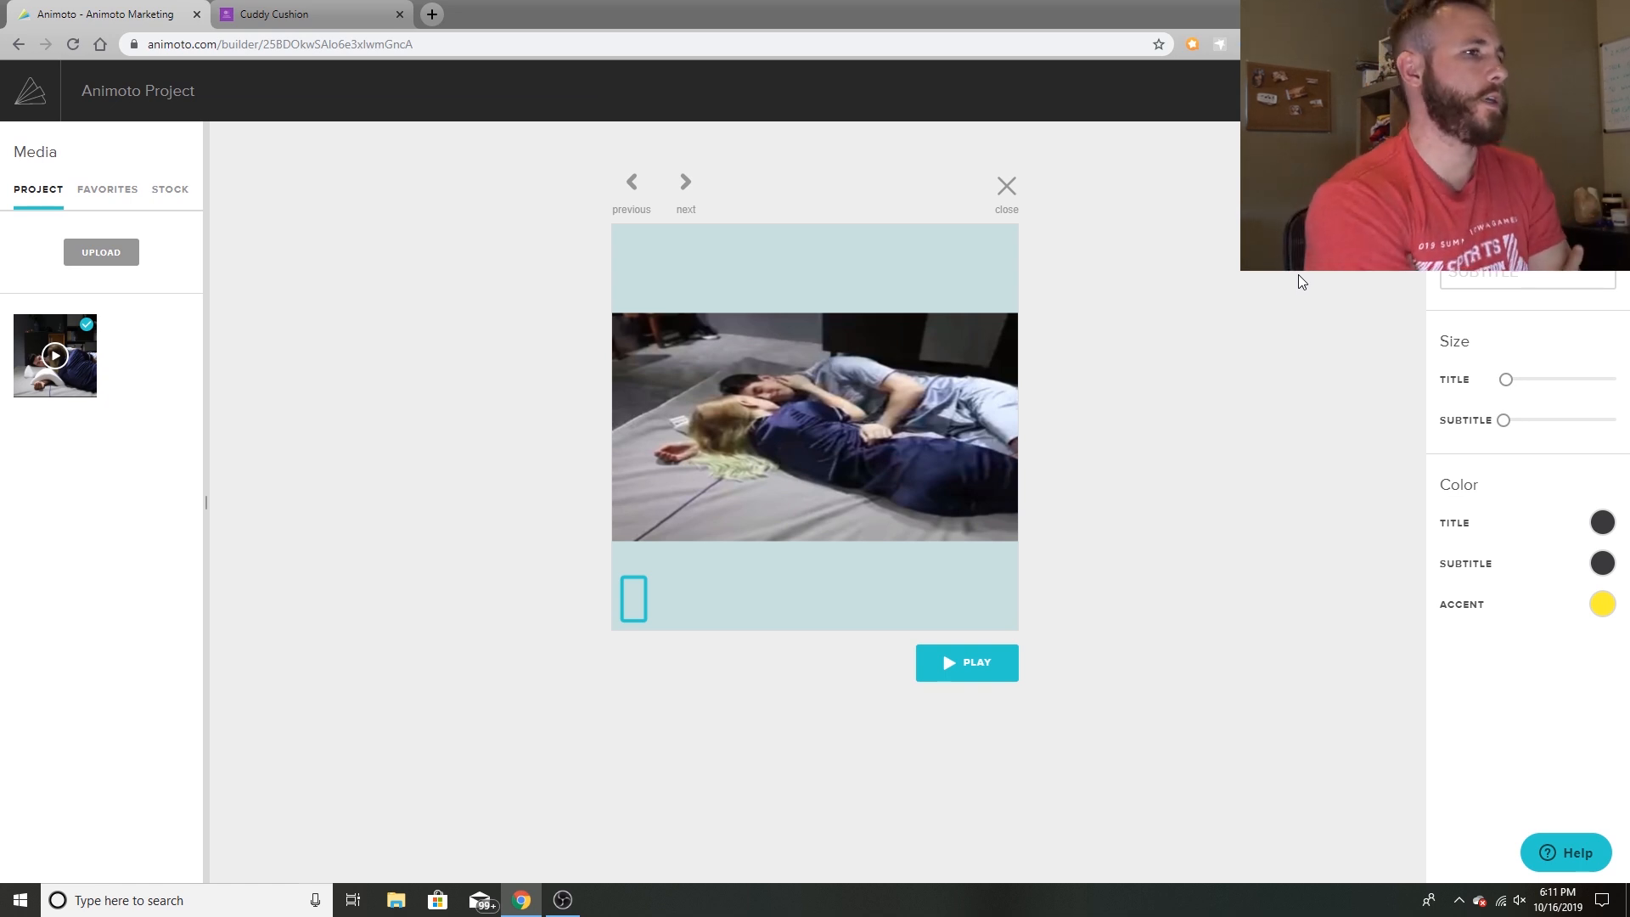
pyautogui.write('Introducing The')
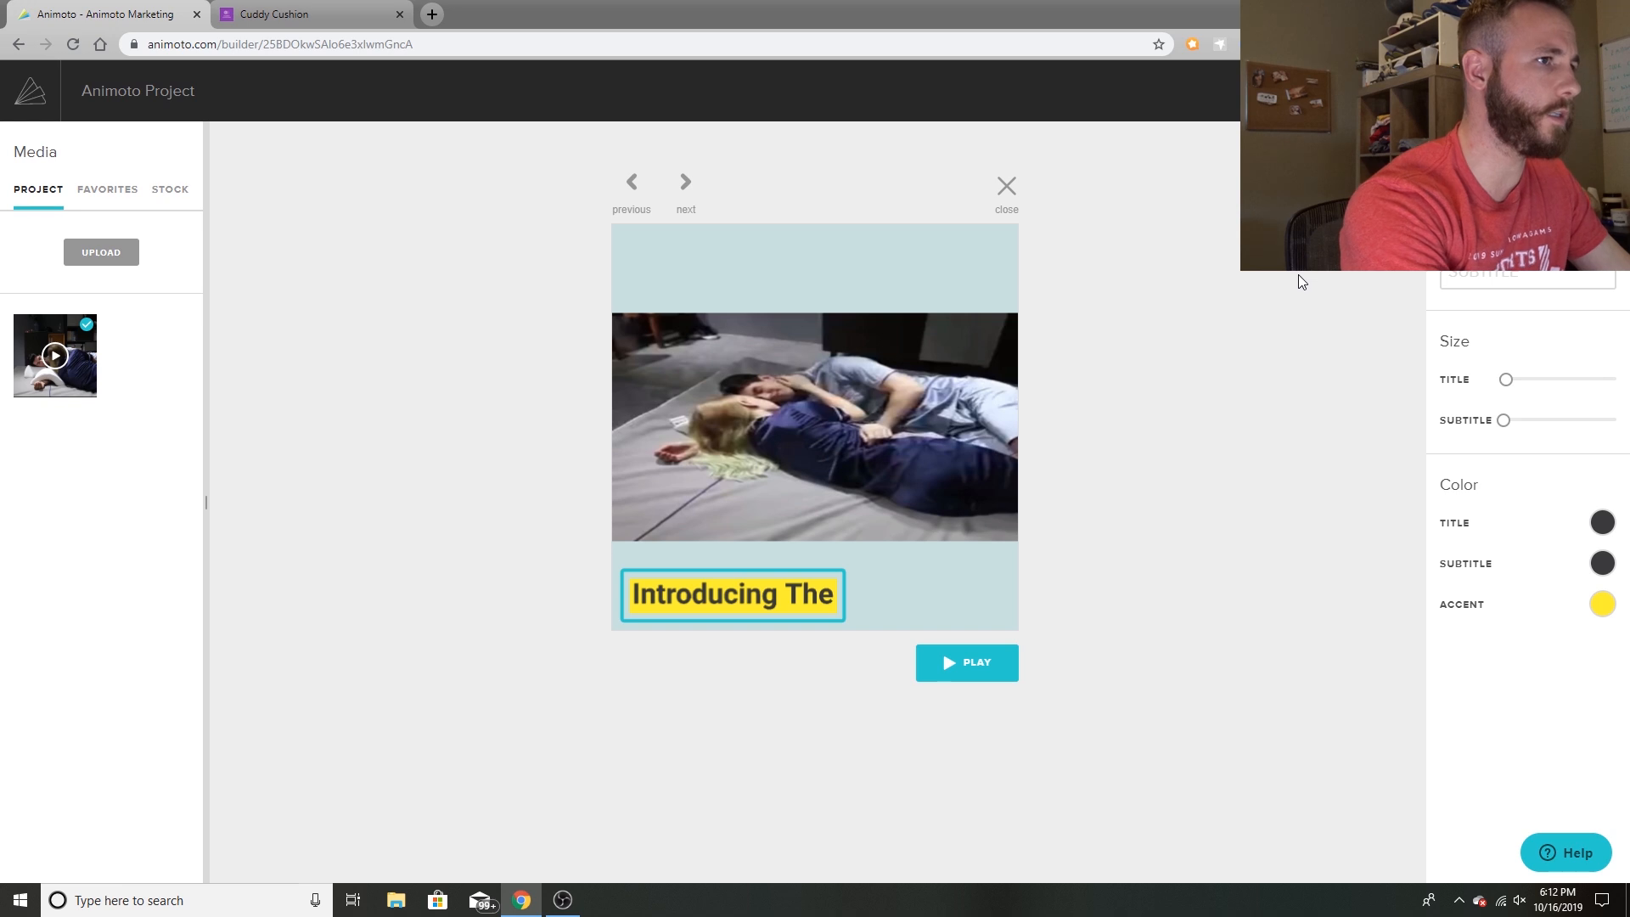
pyautogui.write(' Cuddy Cusion')
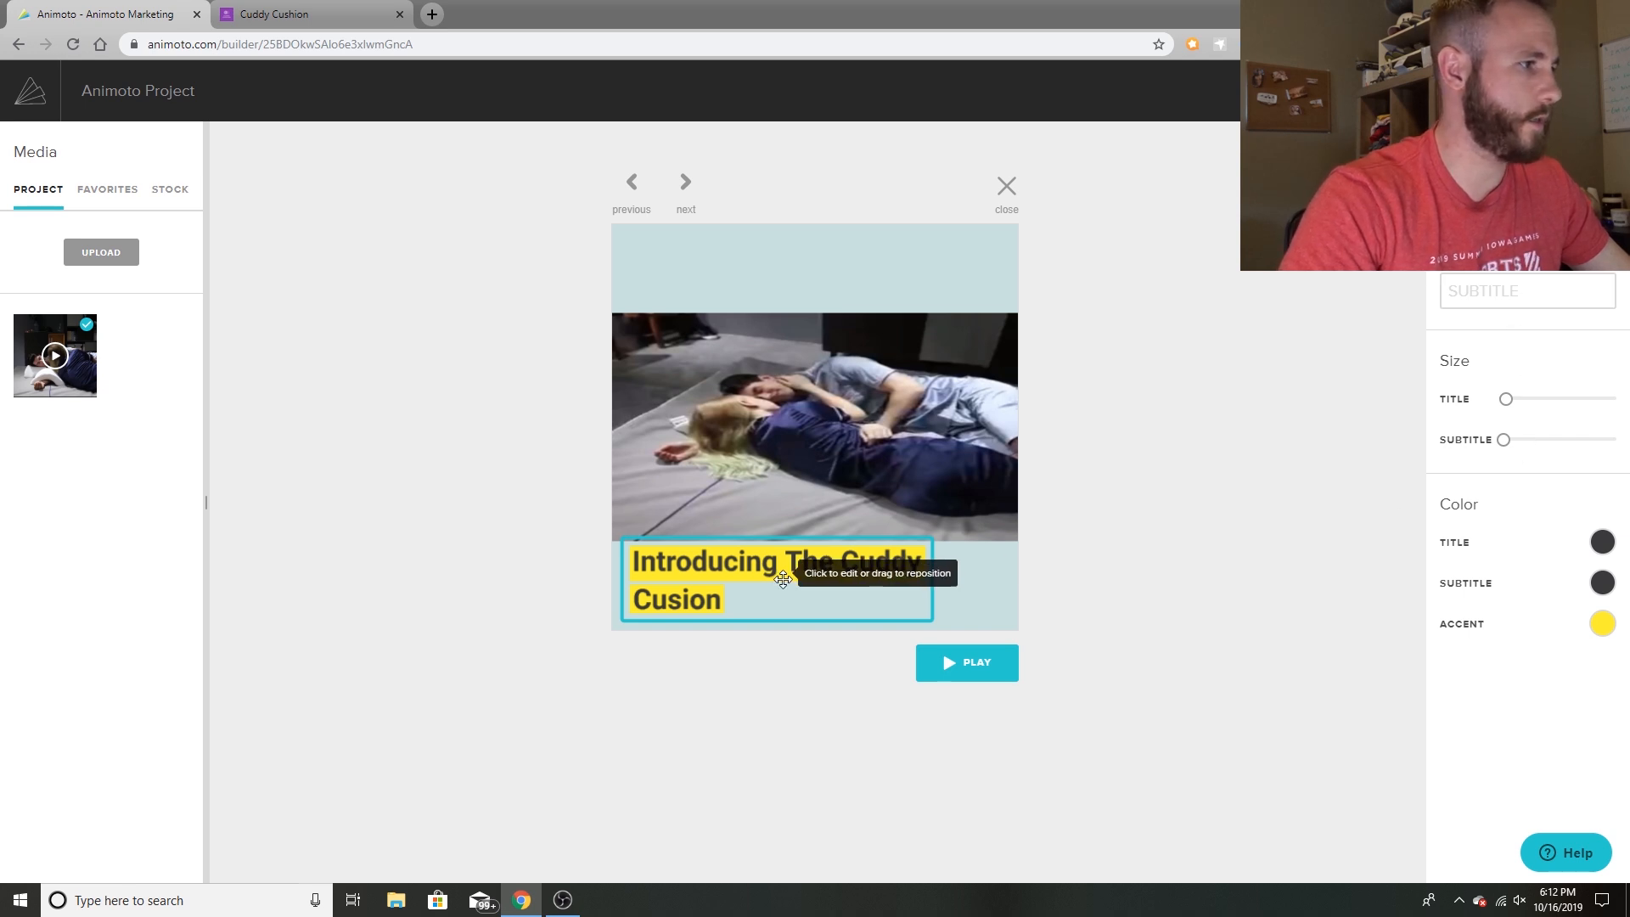
pyautogui.moveTo(803, 574); pyautogui.dragTo(800, 559)
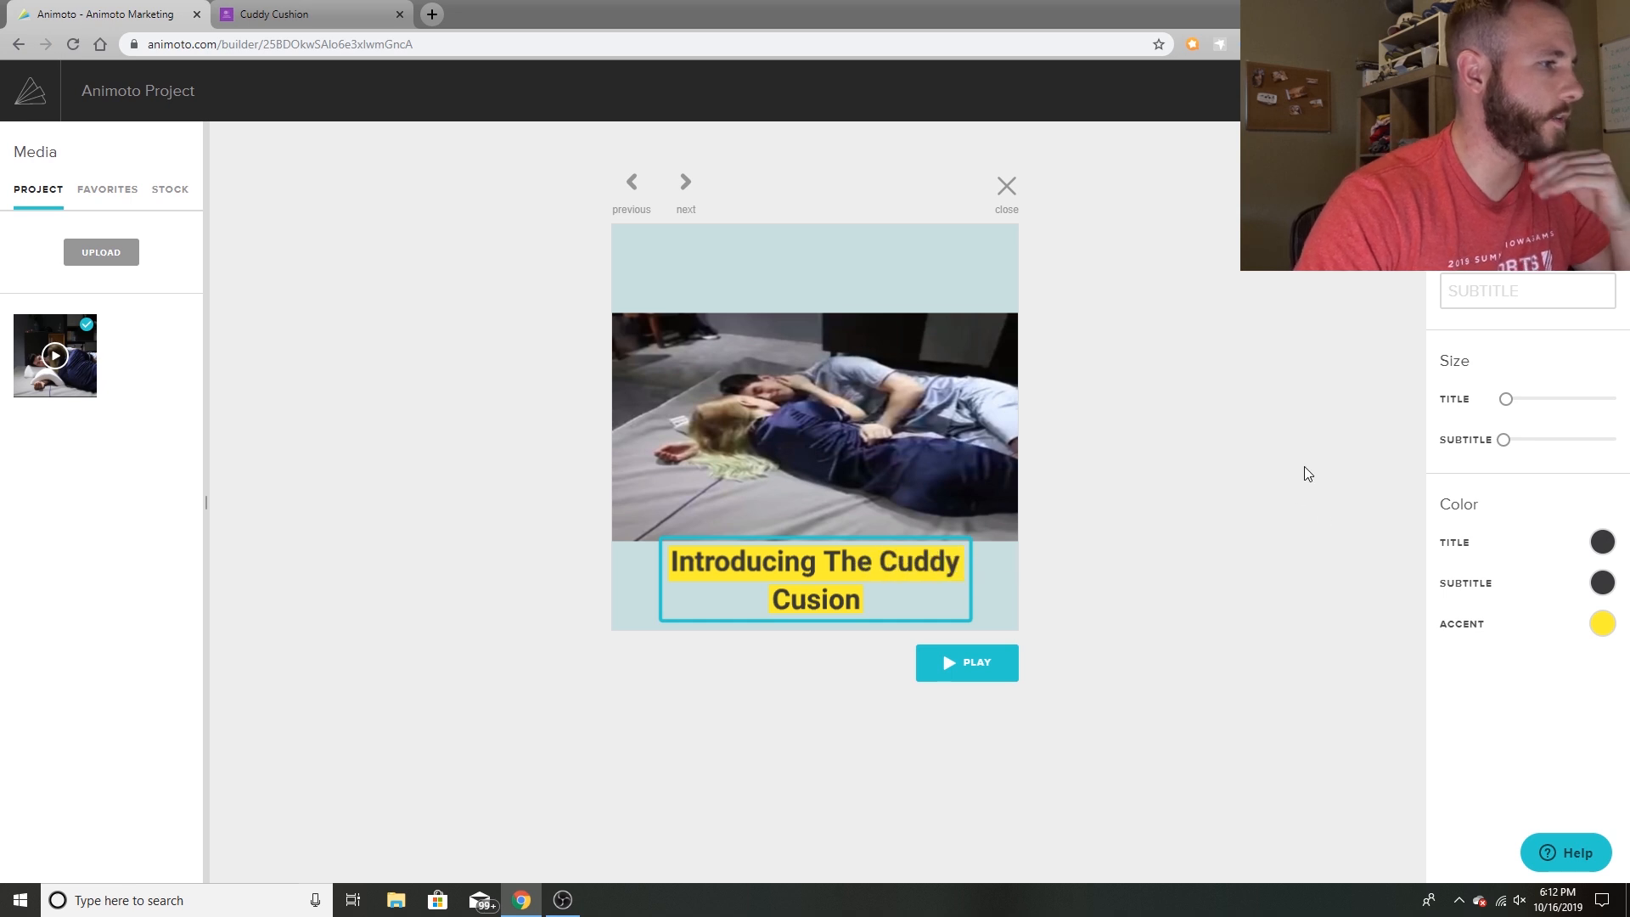
# Review the product copy about cuddling and dead arms on the Cuddy Cushion website, and return to the Animoto project.
pyautogui.click(305, 15)
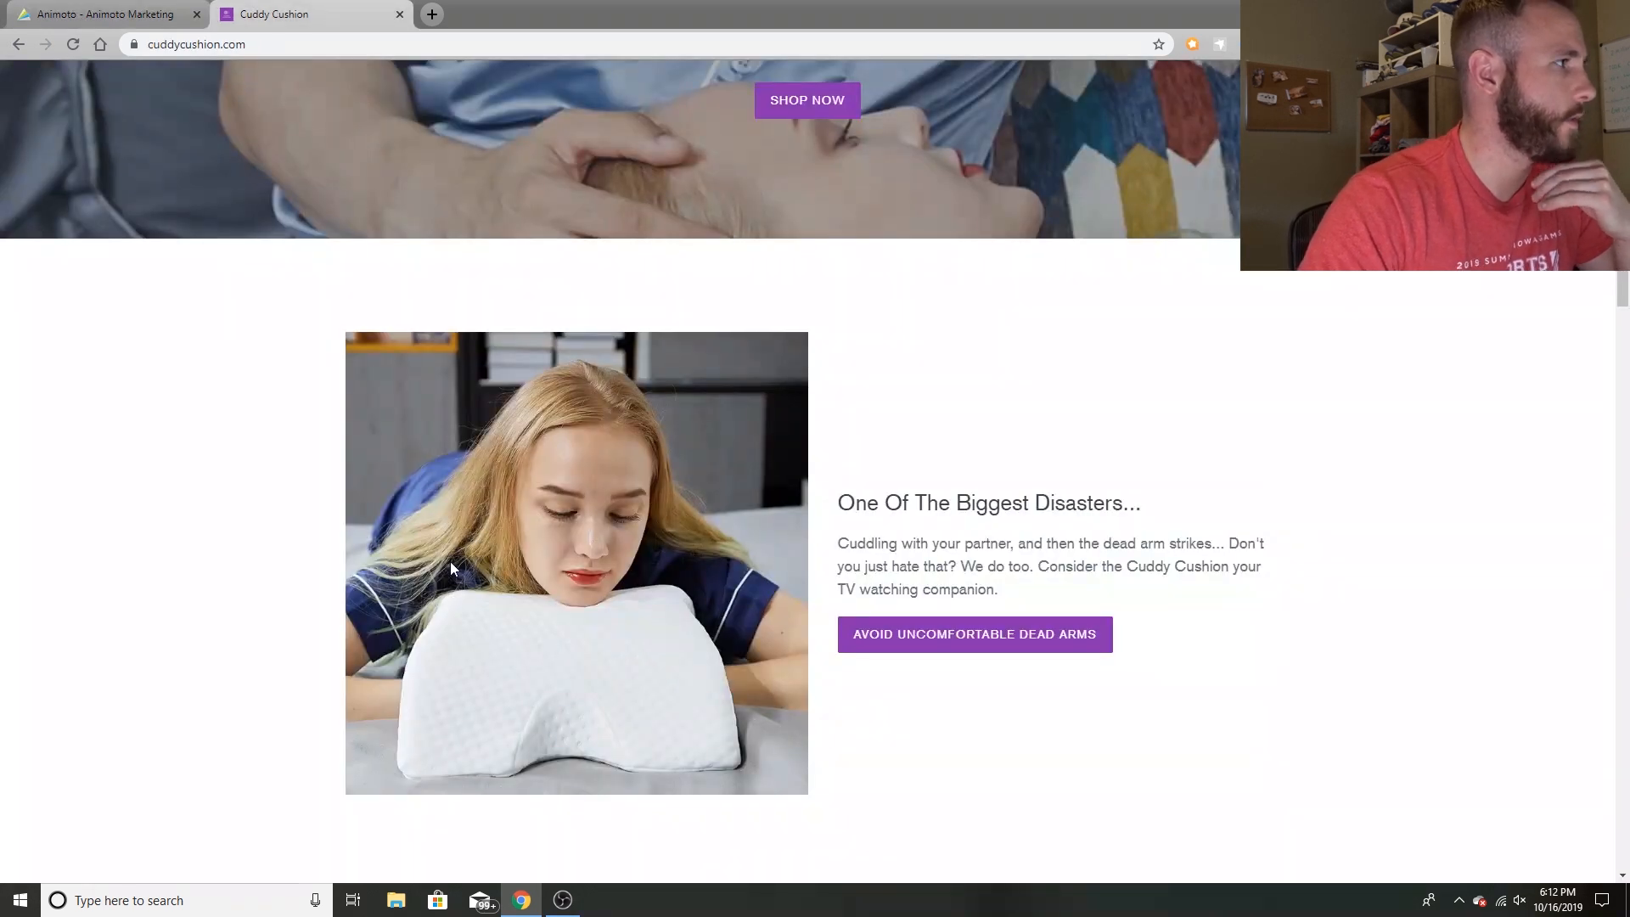
pyautogui.scroll(-2, 343, 614)
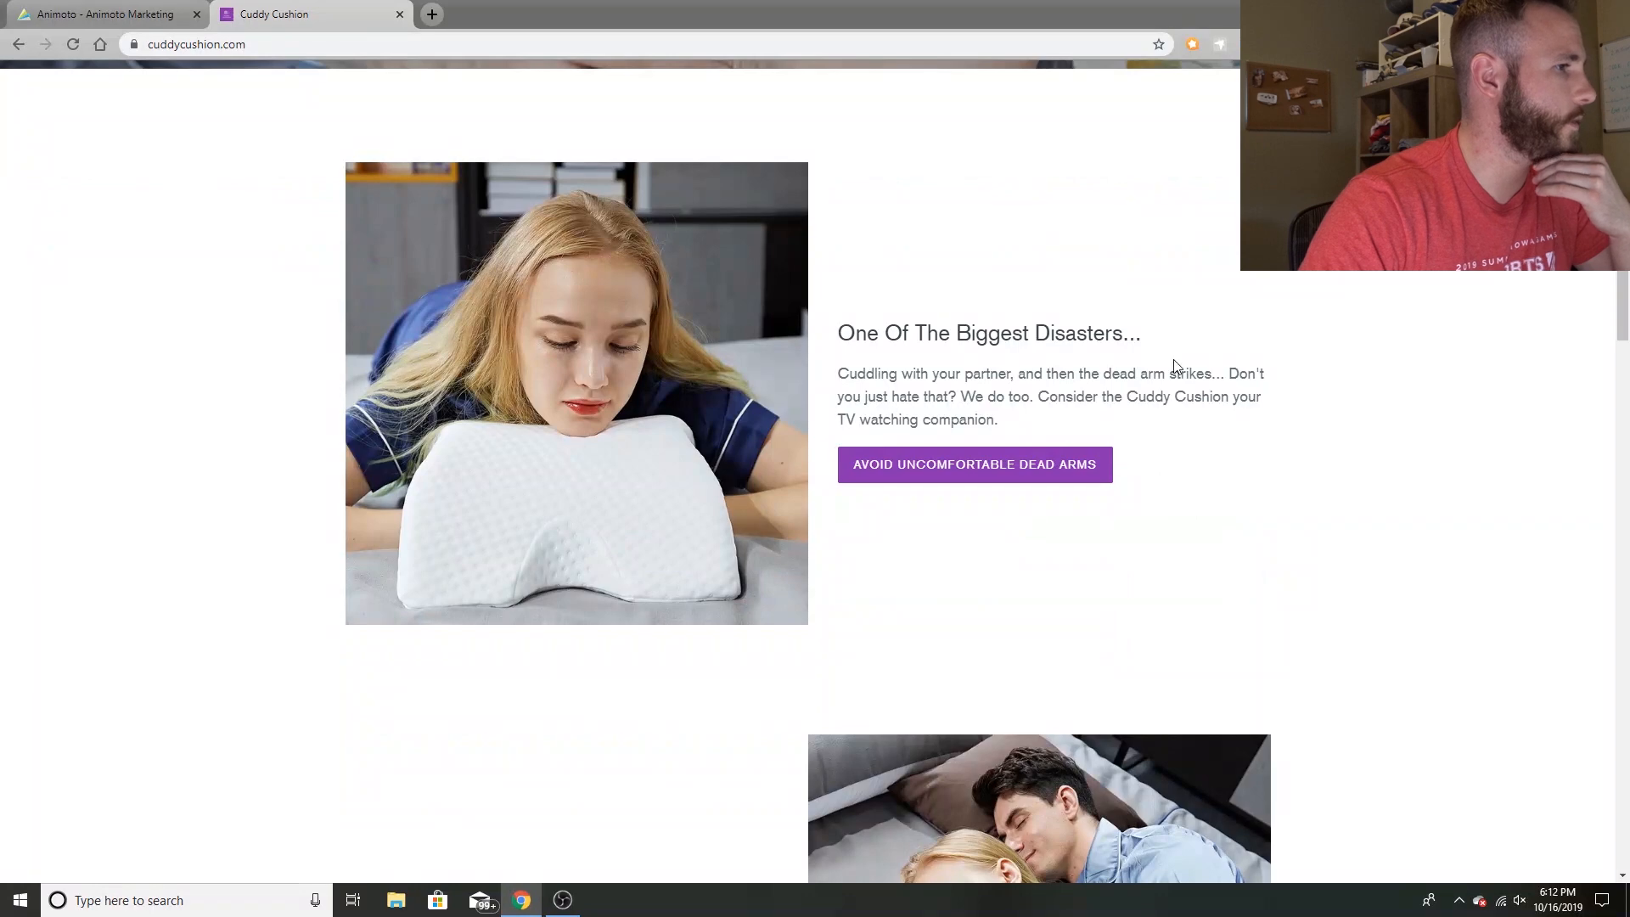
pyautogui.scroll(5, 1144, 457)
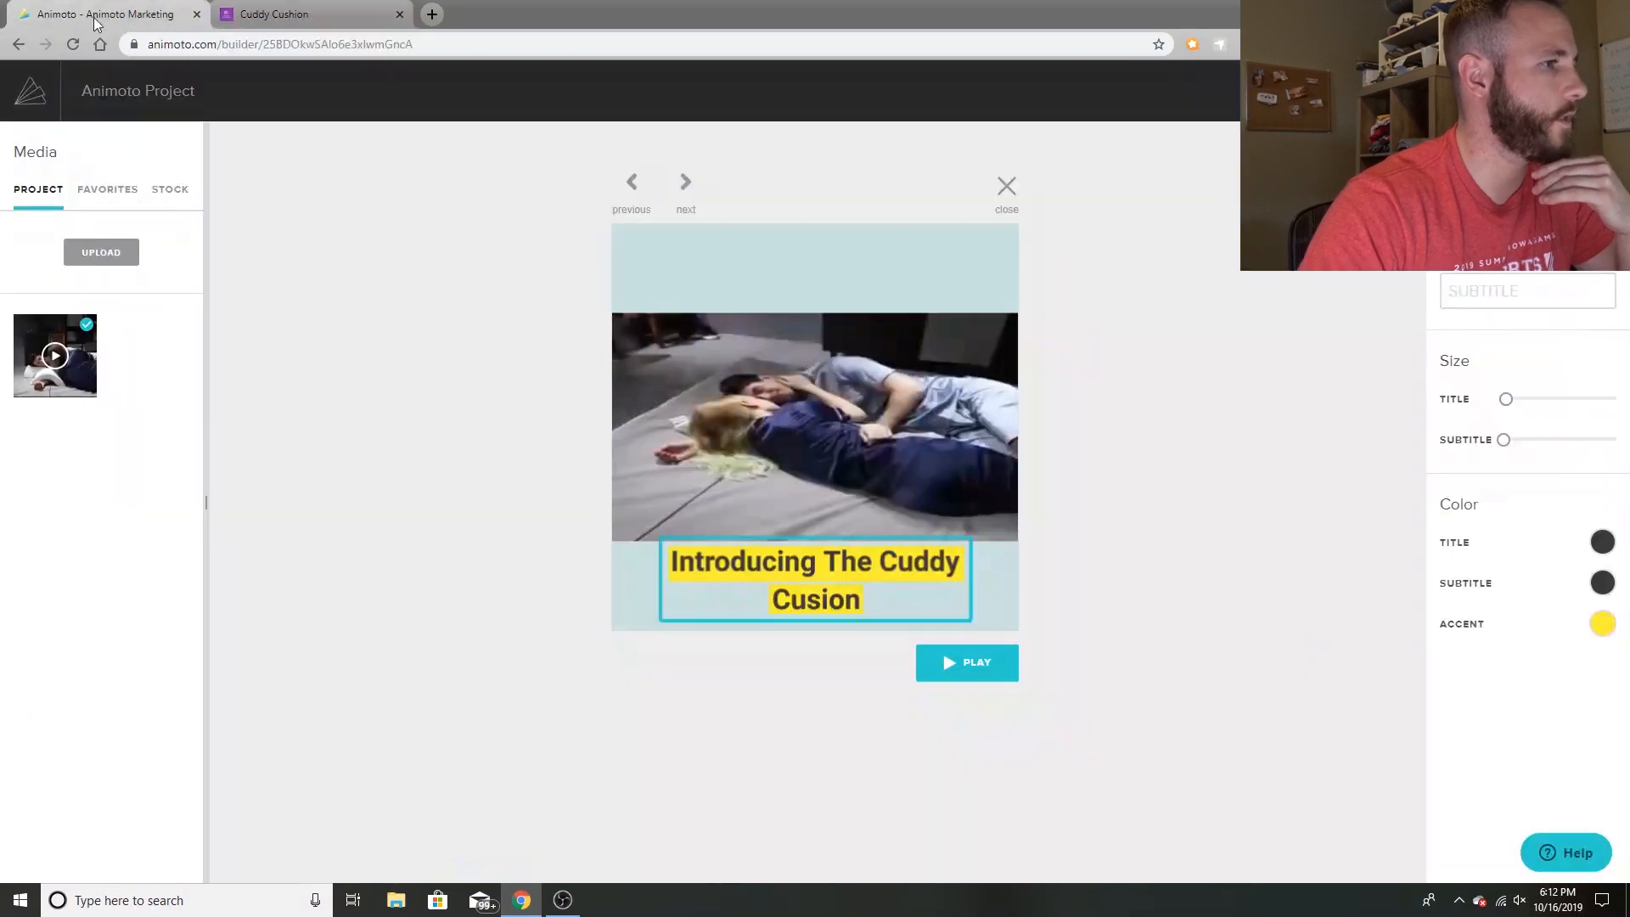
pyautogui.click(71, 15)
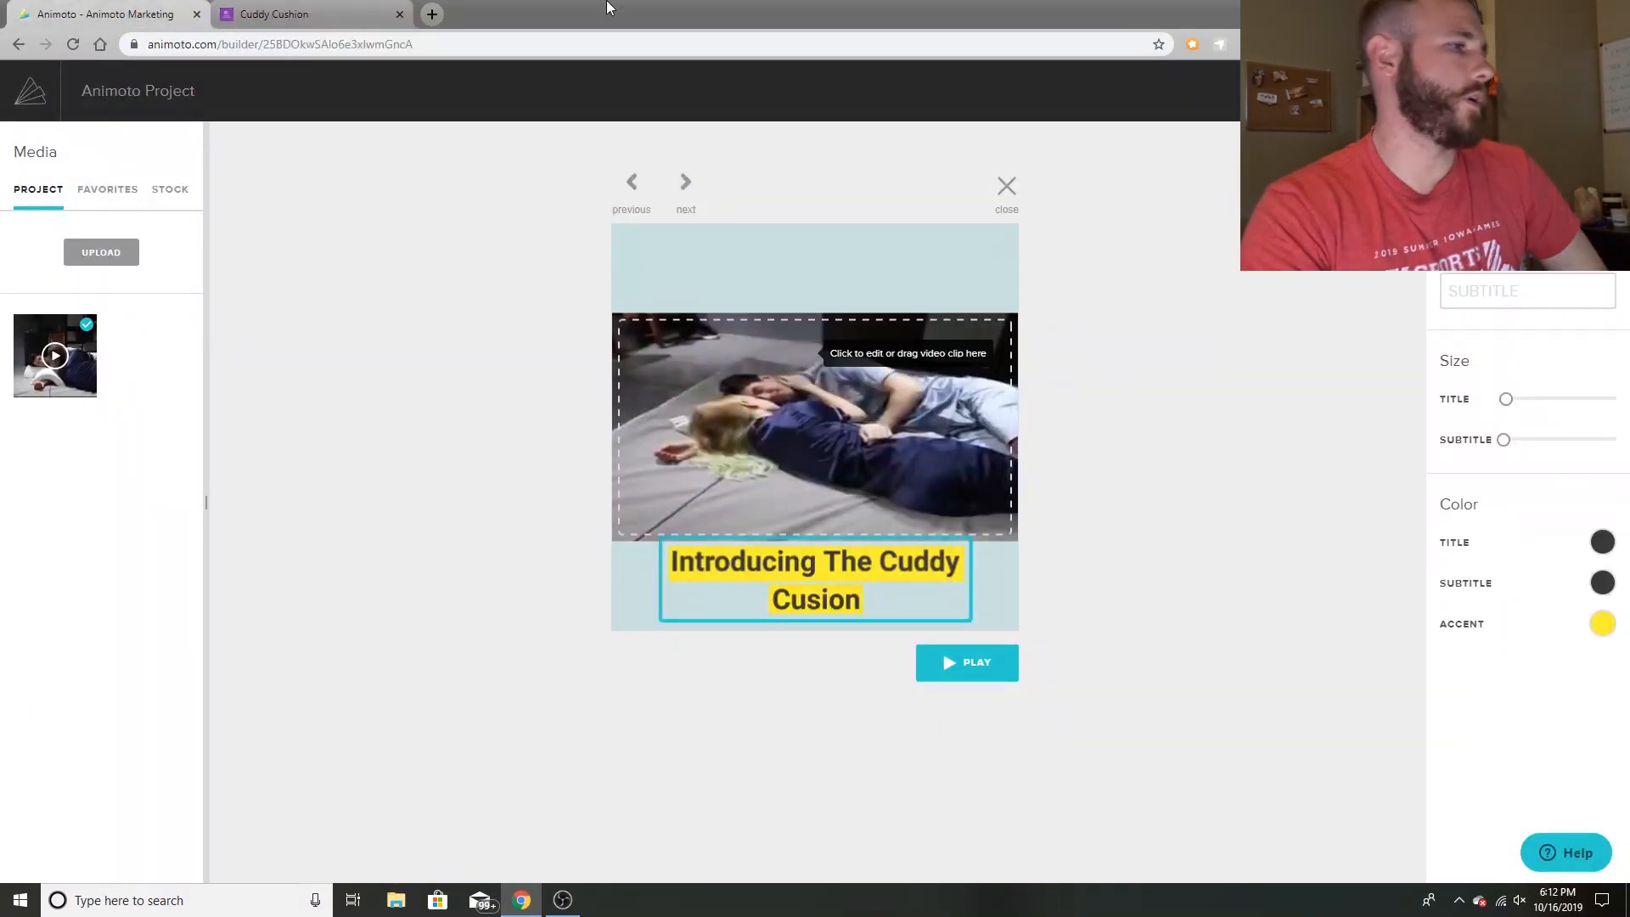
# Give the third block the title "Cuddling With Your Loved One Has Never Been Better" and return to the storyboard.
pyautogui.click(1006, 188)
pyautogui.moveTo(407, 343)
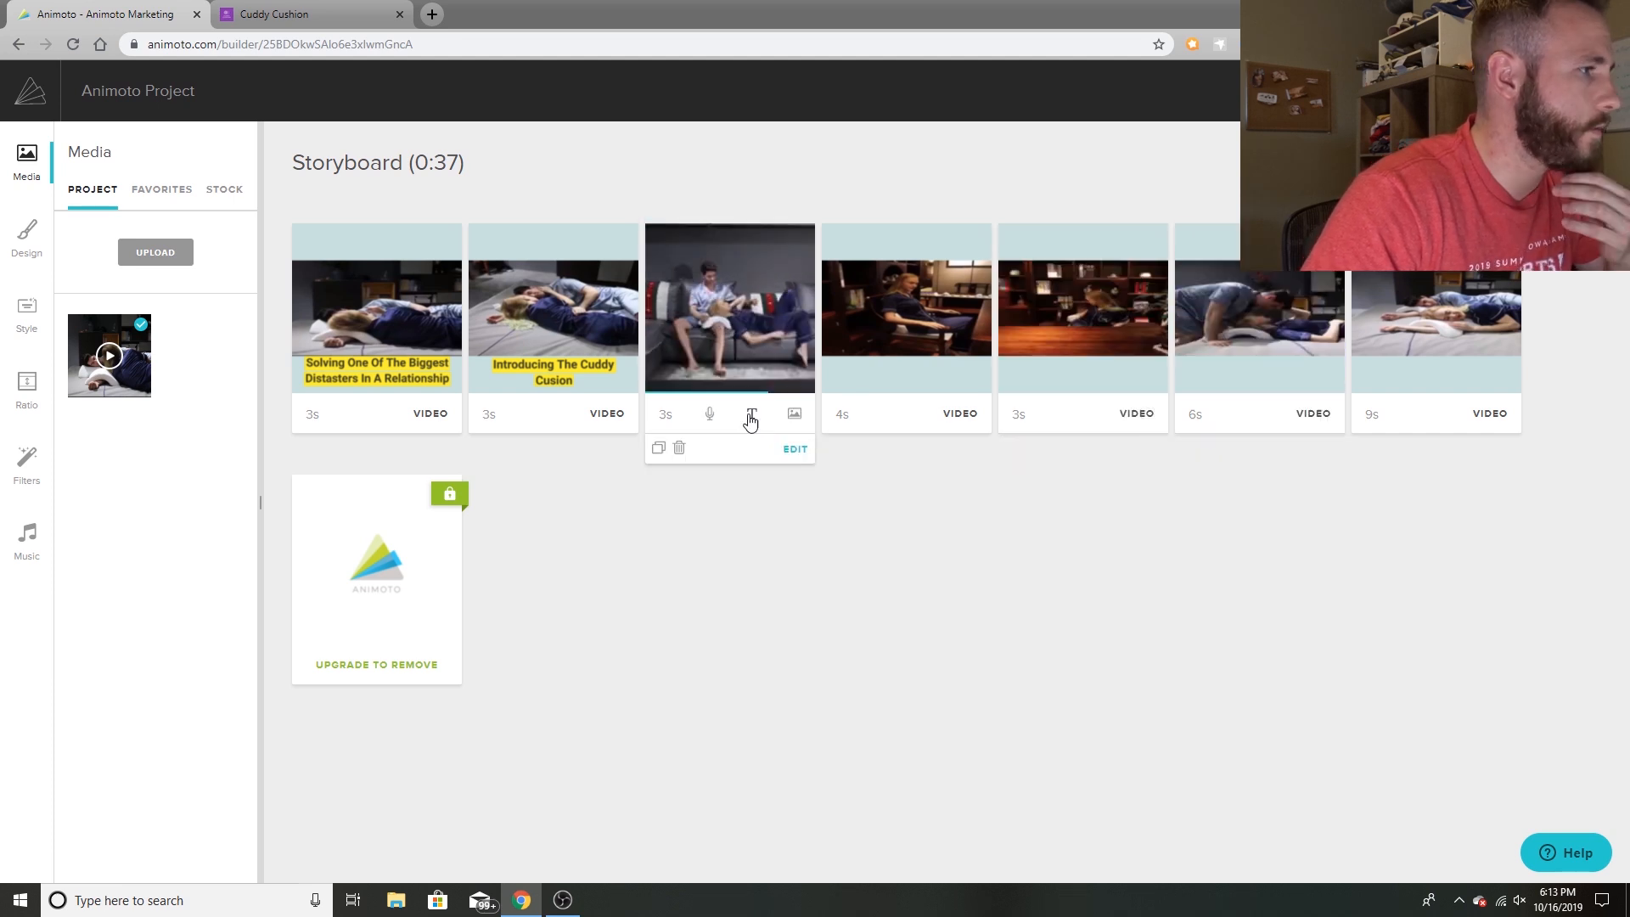
pyautogui.click(752, 415)
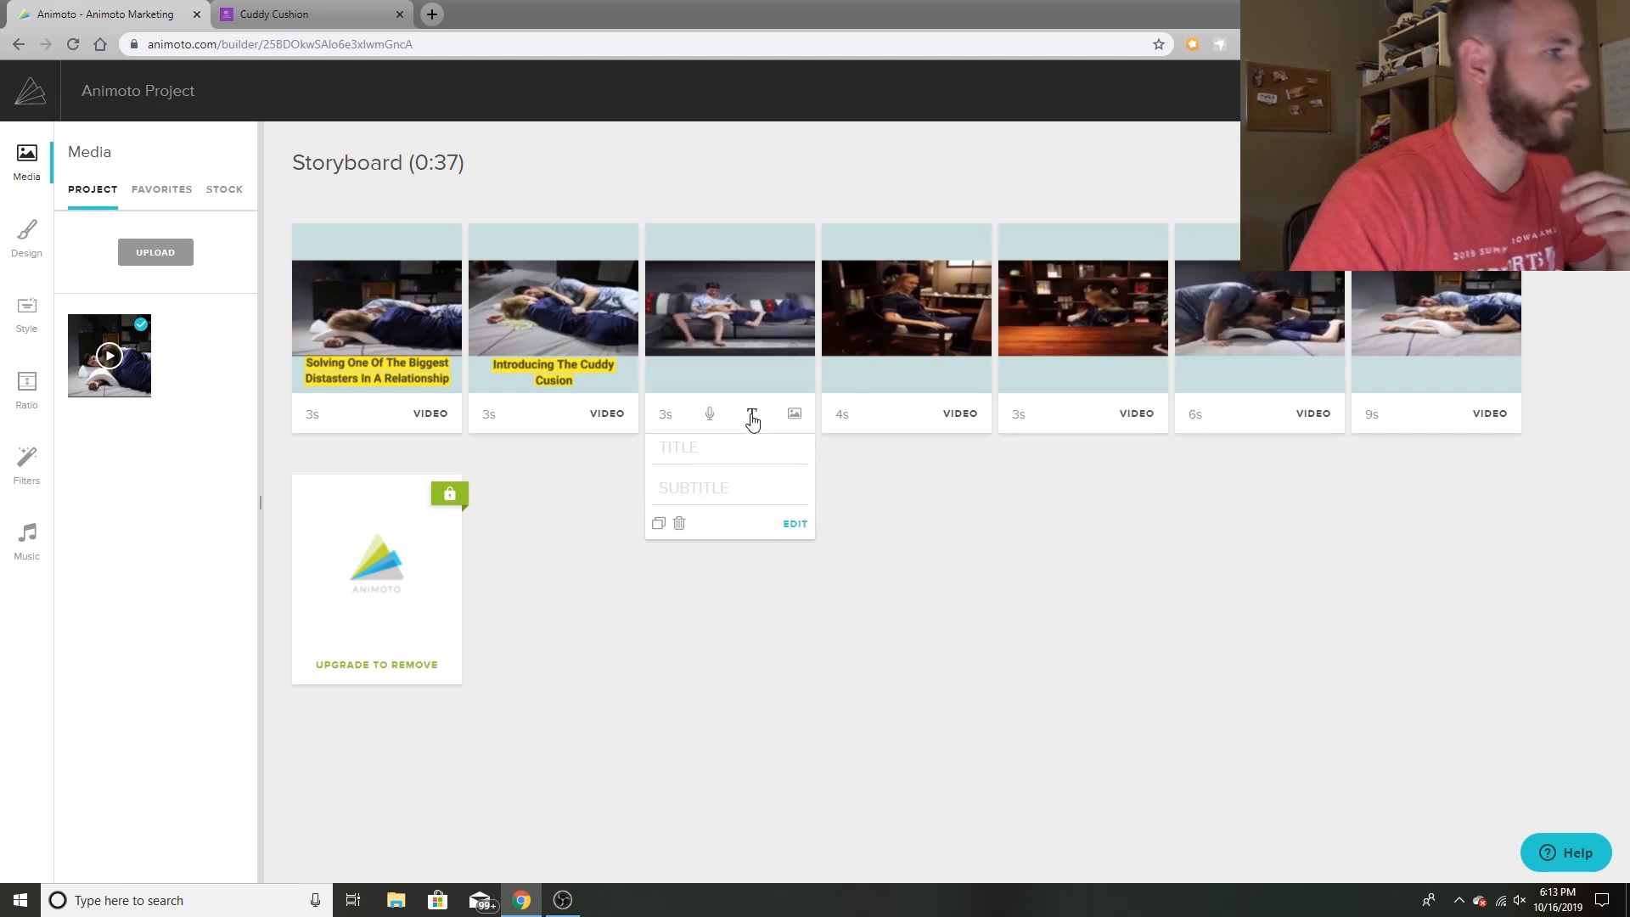
pyautogui.click(797, 532)
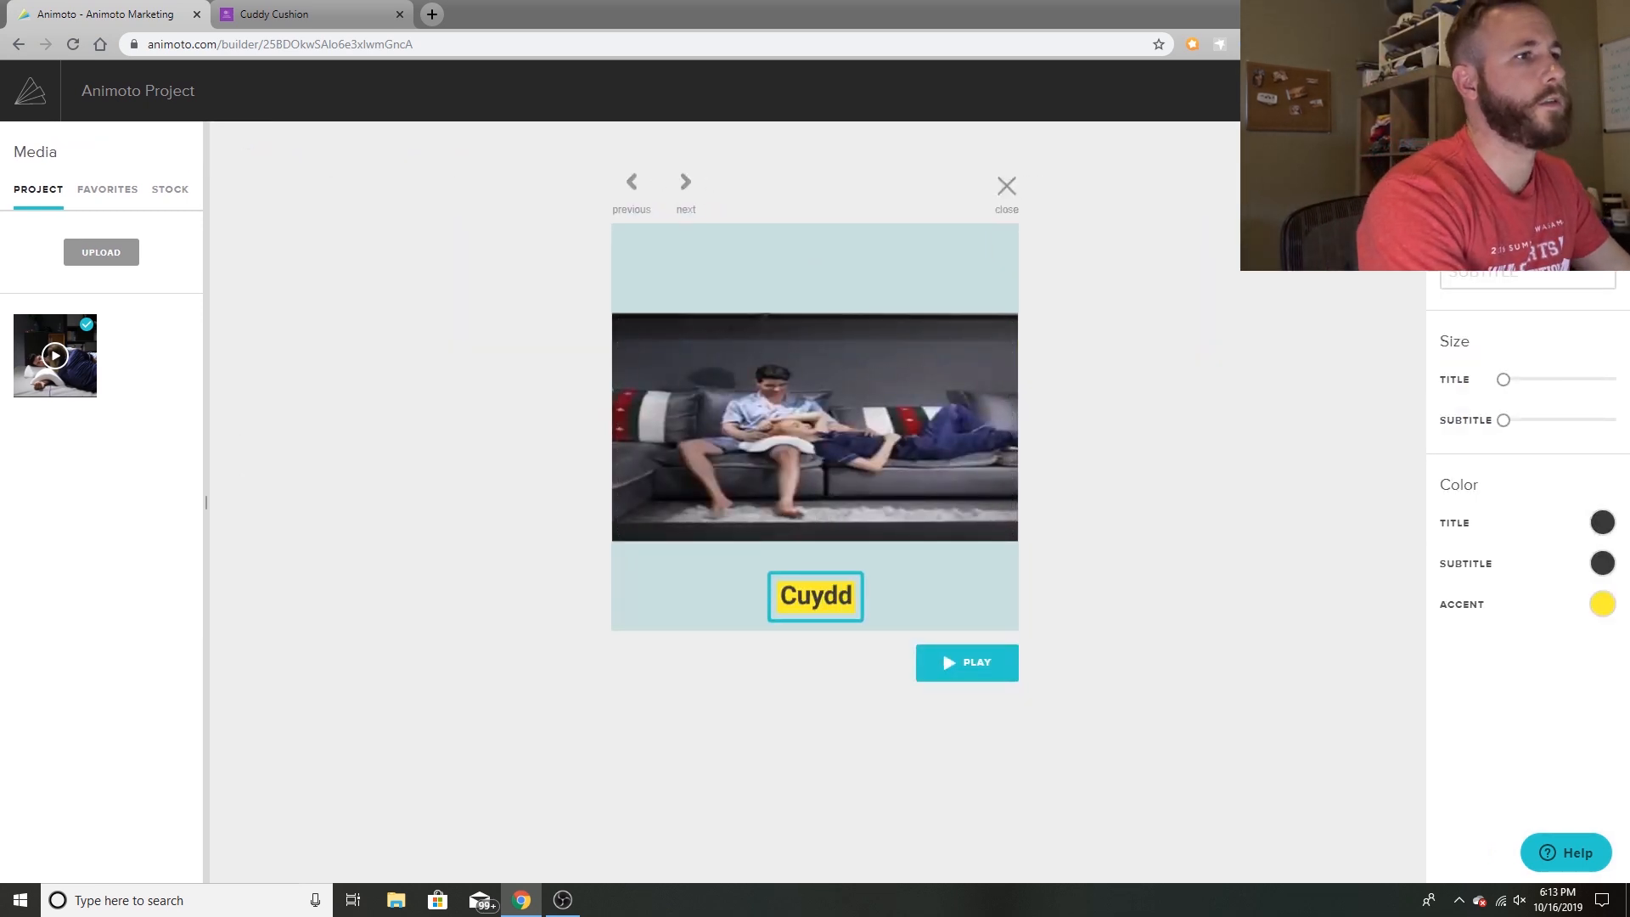
pyautogui.write('th Your Loved One Has Nev')
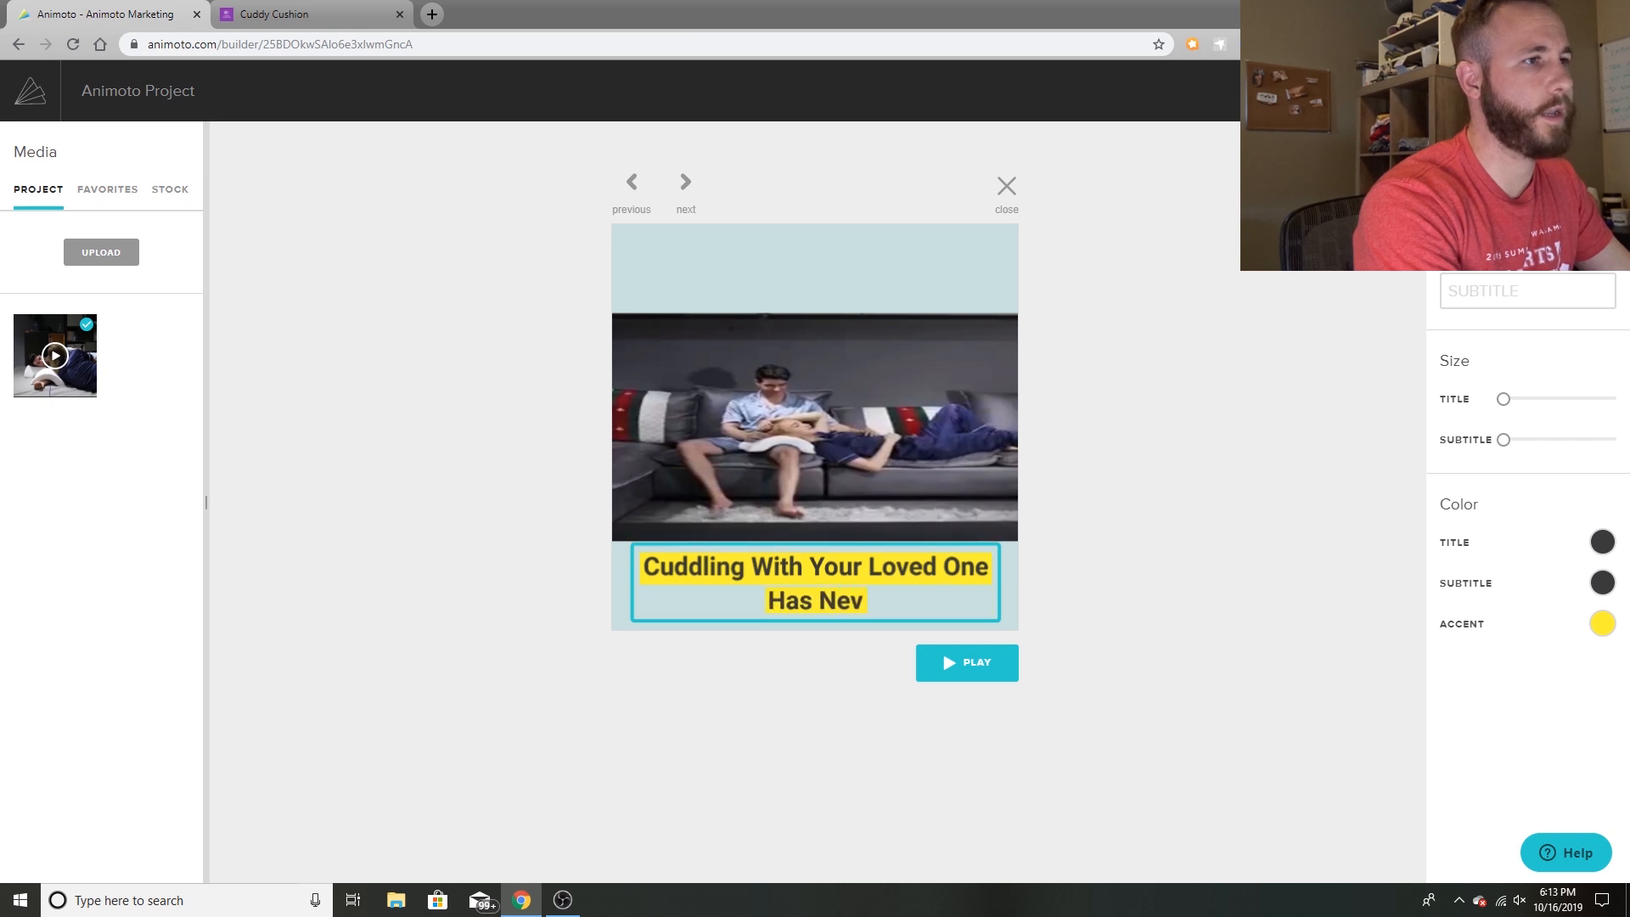
pyautogui.write('er B')
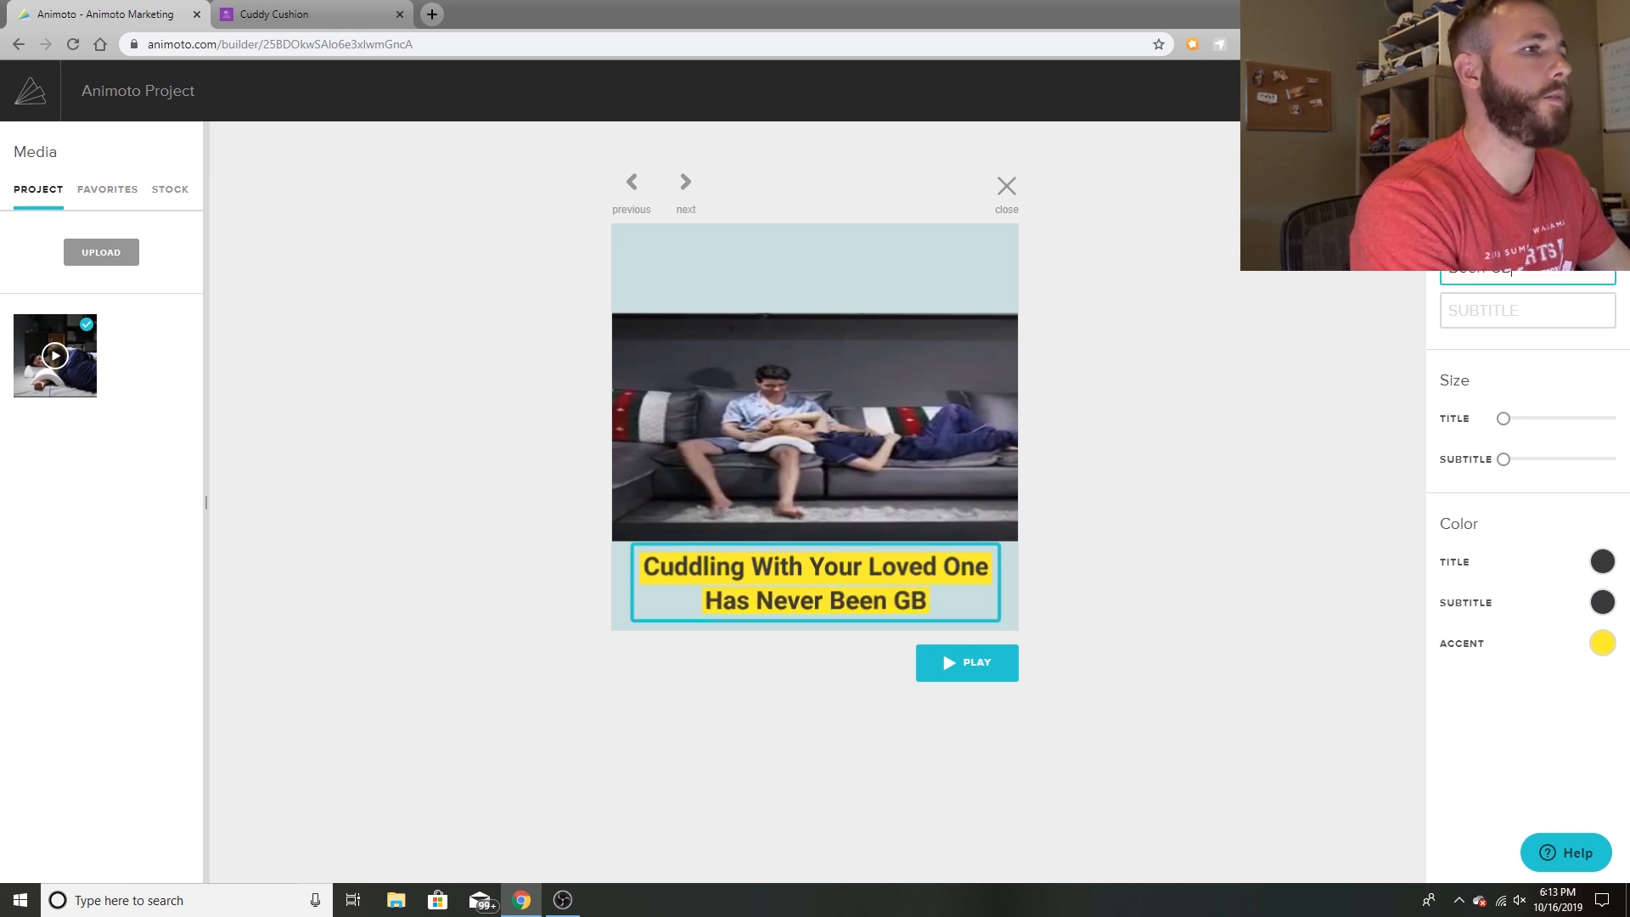
pyautogui.write('een Better')
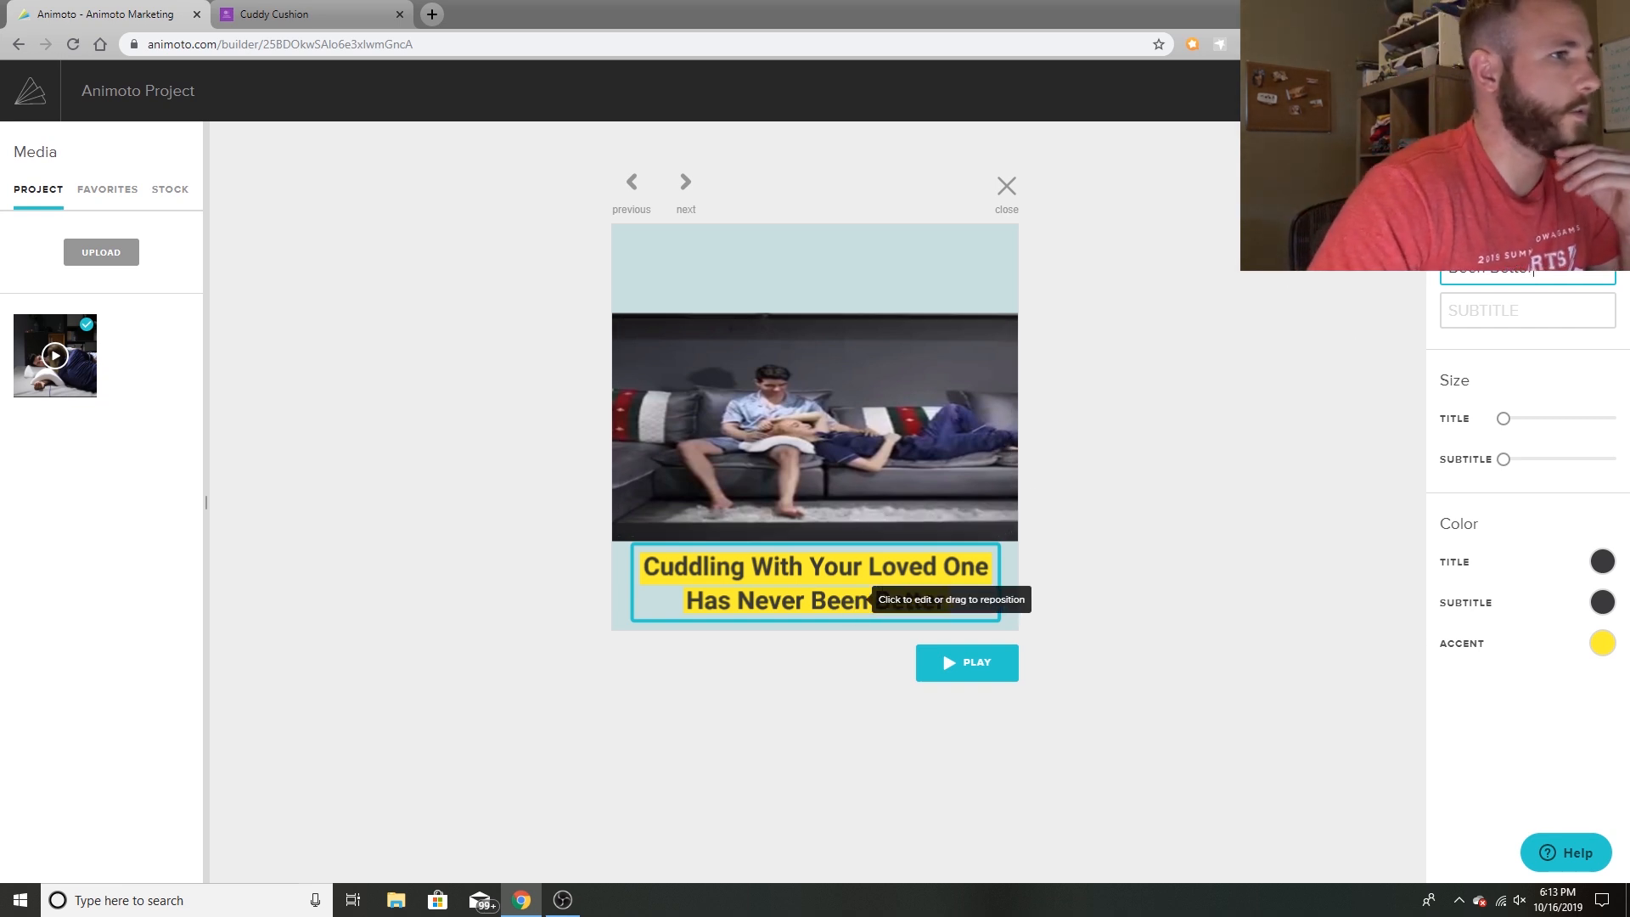
pyautogui.click(1007, 188)
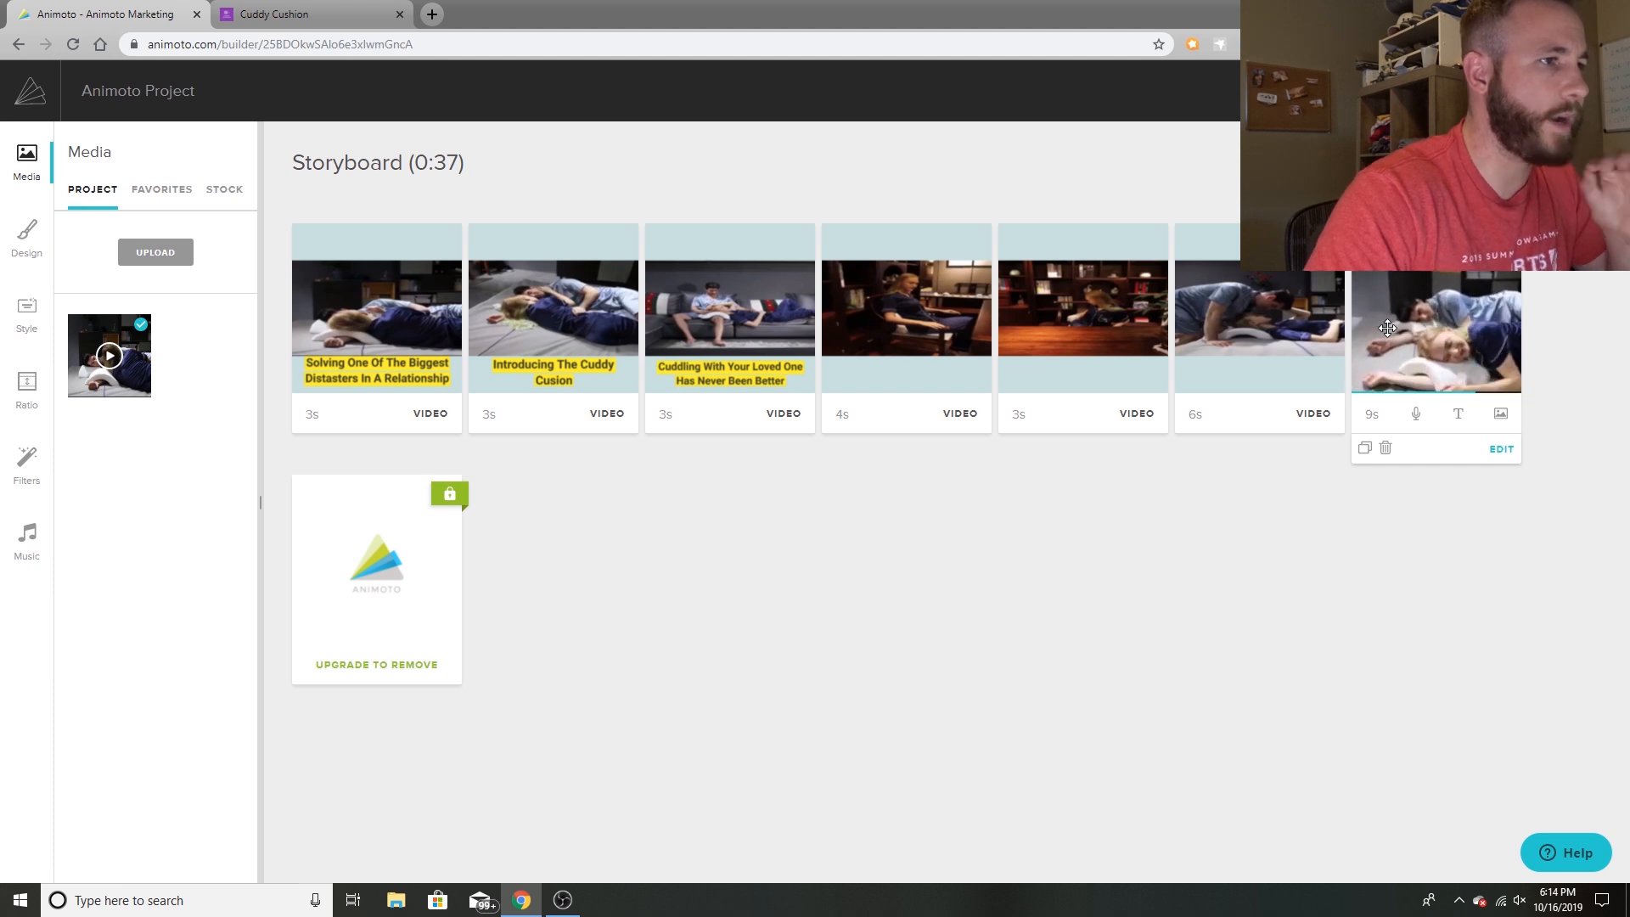
# Duplicate the last 9-second block and move the copy to the fourth storyboard position.
pyautogui.click(1365, 450)
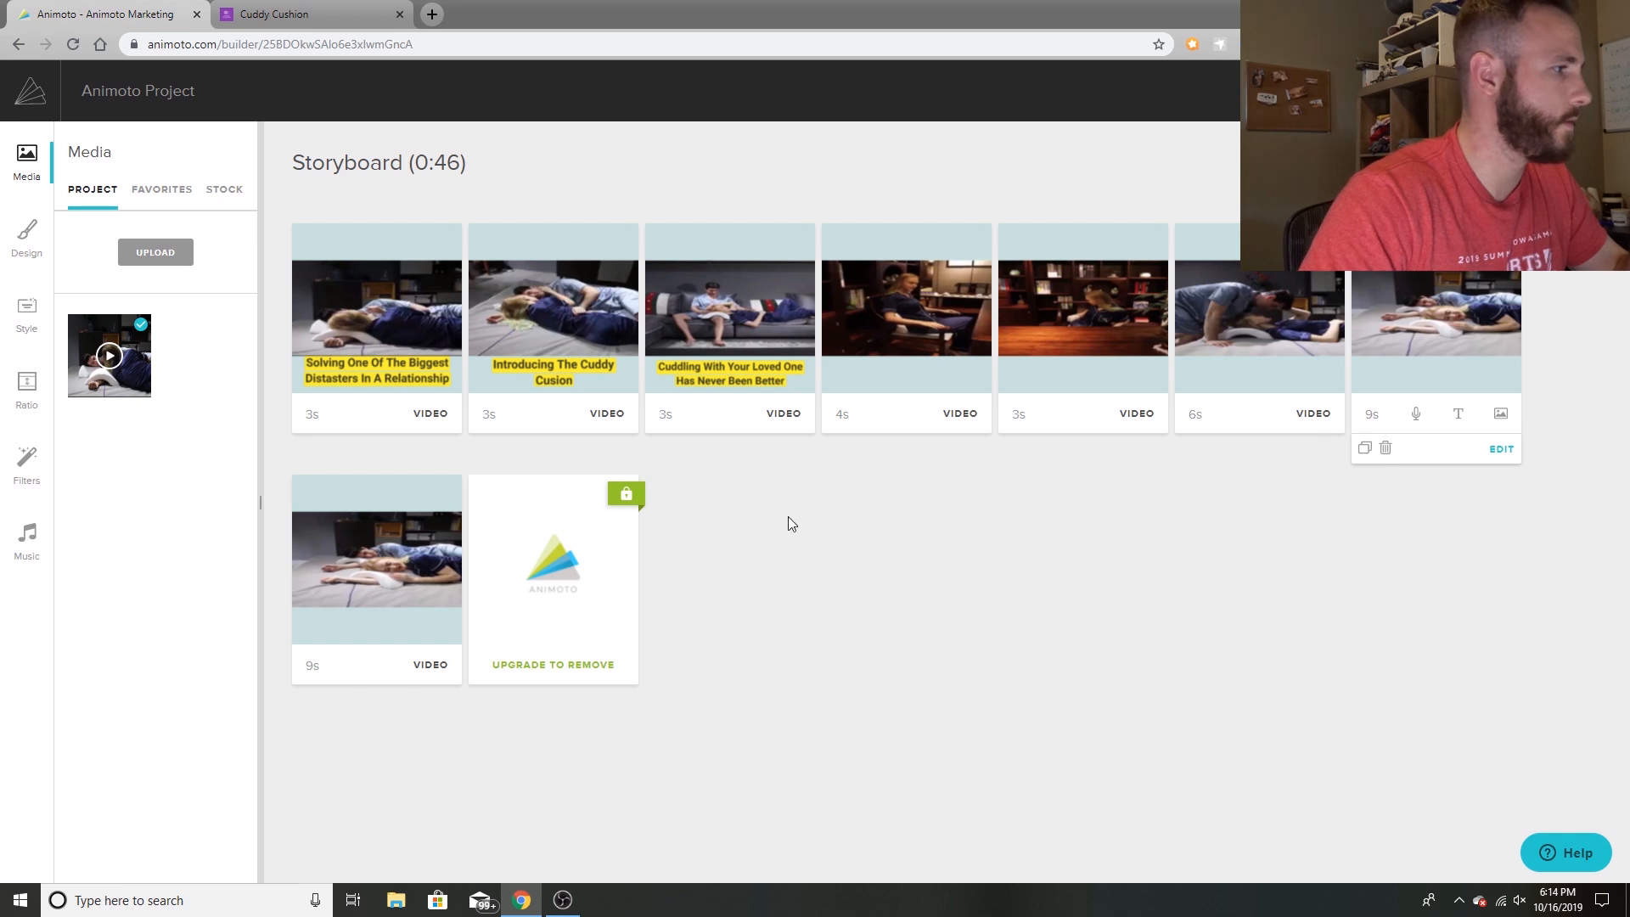
pyautogui.moveTo(348, 529); pyautogui.dragTo(976, 270)
pyautogui.moveTo(1093, 309); pyautogui.dragTo(951, 297)
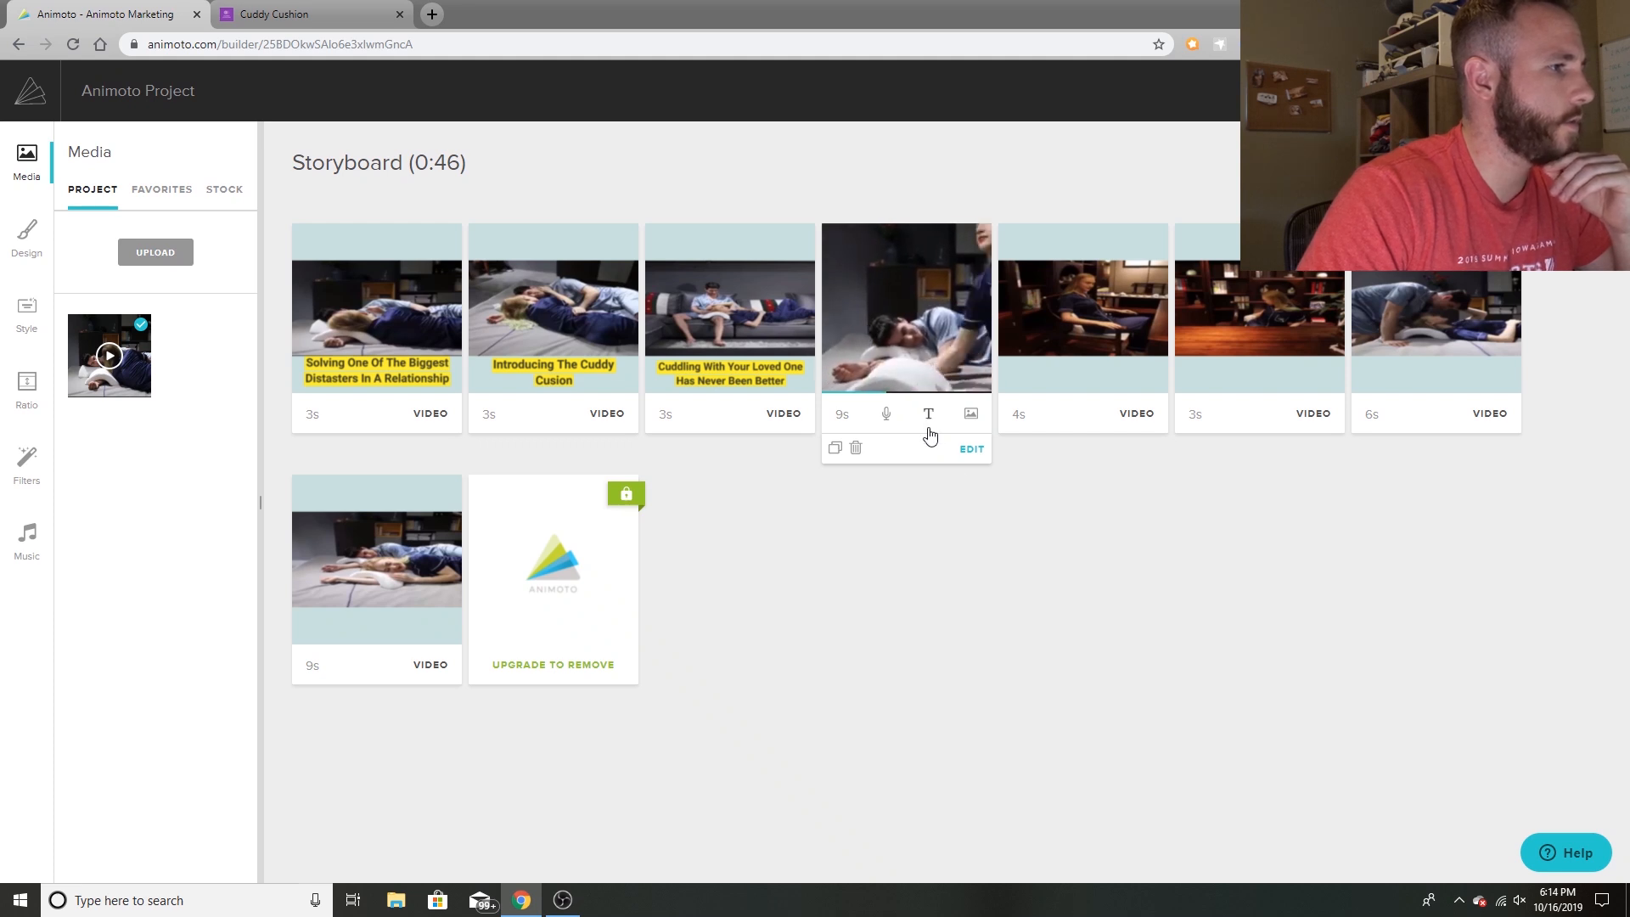
# Trim the end of the fourth block's footage so the clip lasts 6 seconds, and return to the storyboard.
pyautogui.click(970, 450)
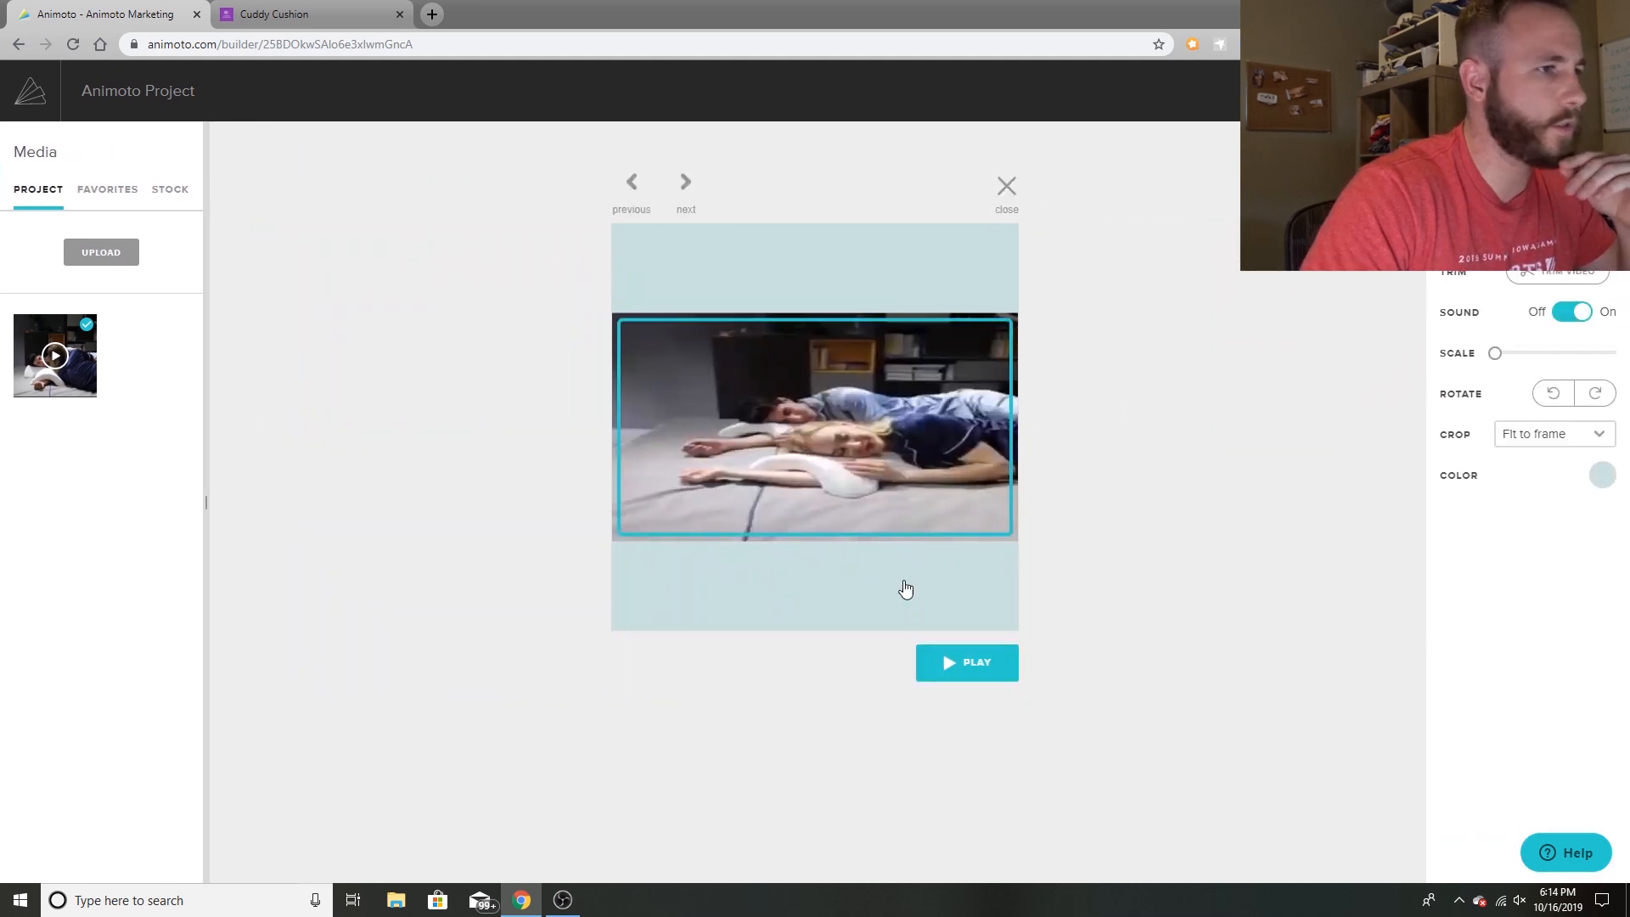
pyautogui.click(1573, 283)
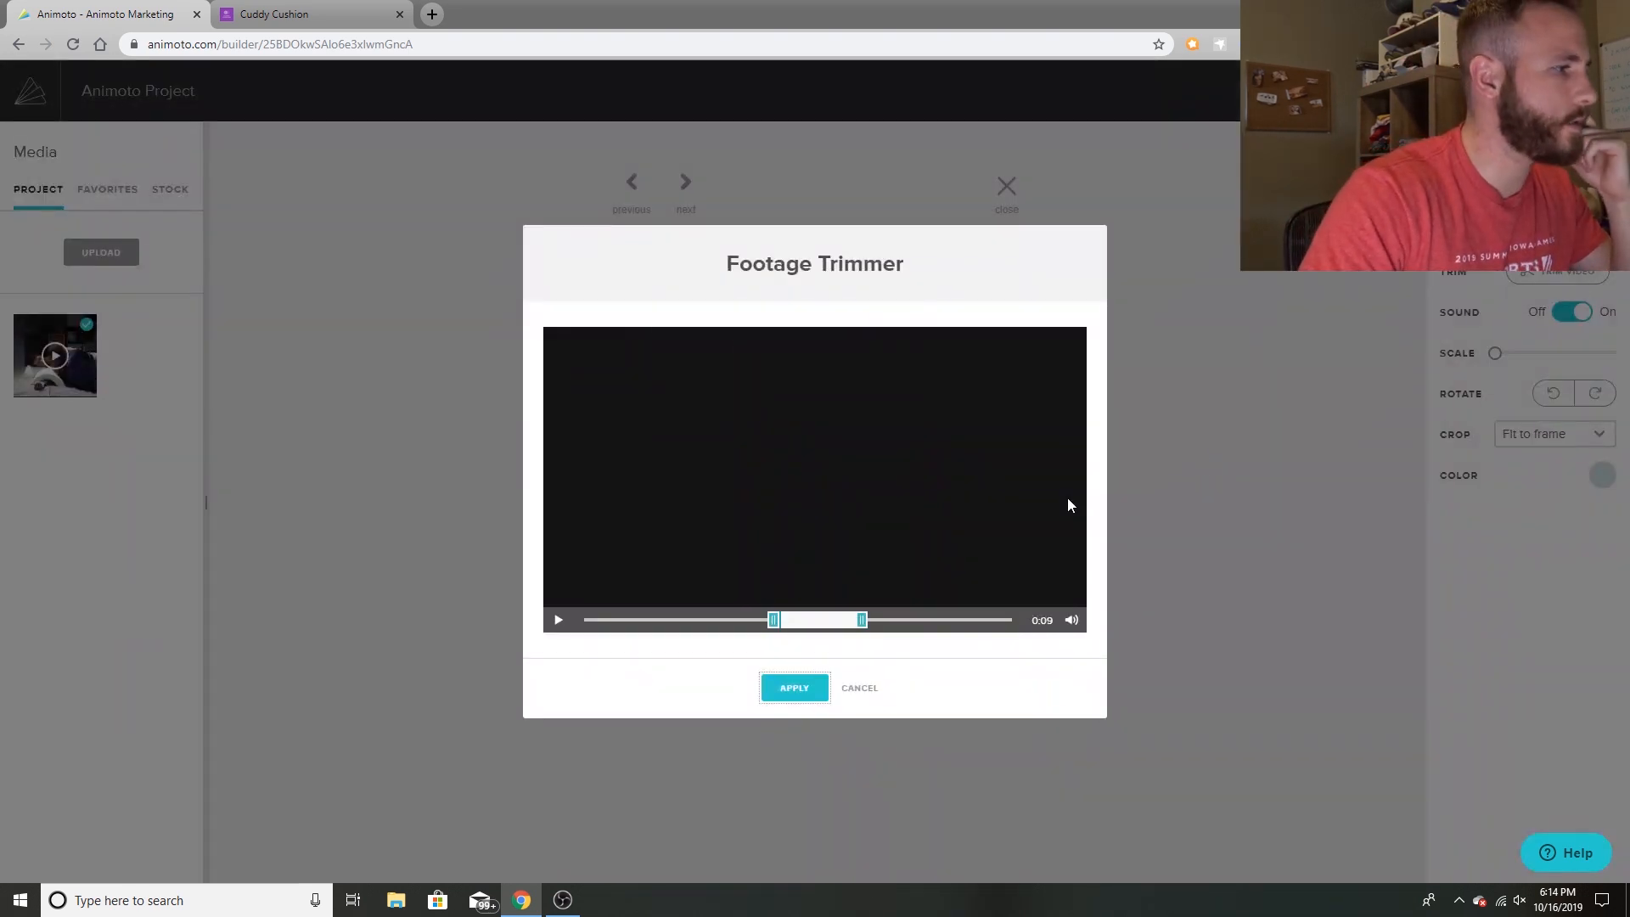
pyautogui.moveTo(858, 613); pyautogui.dragTo(826, 619)
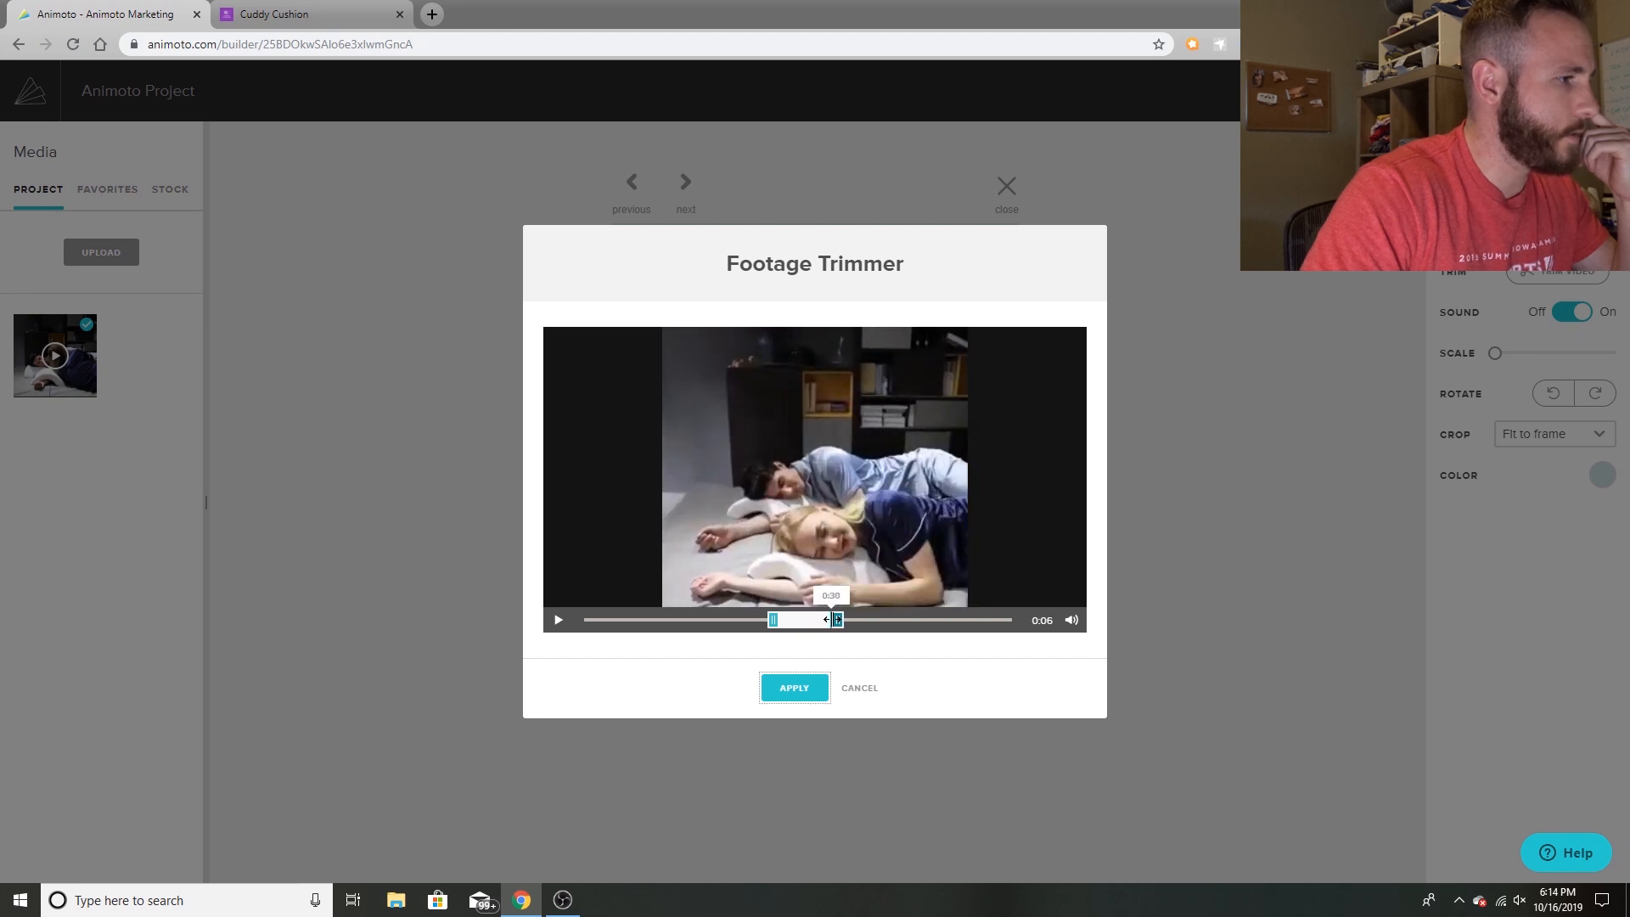
pyautogui.click(793, 688)
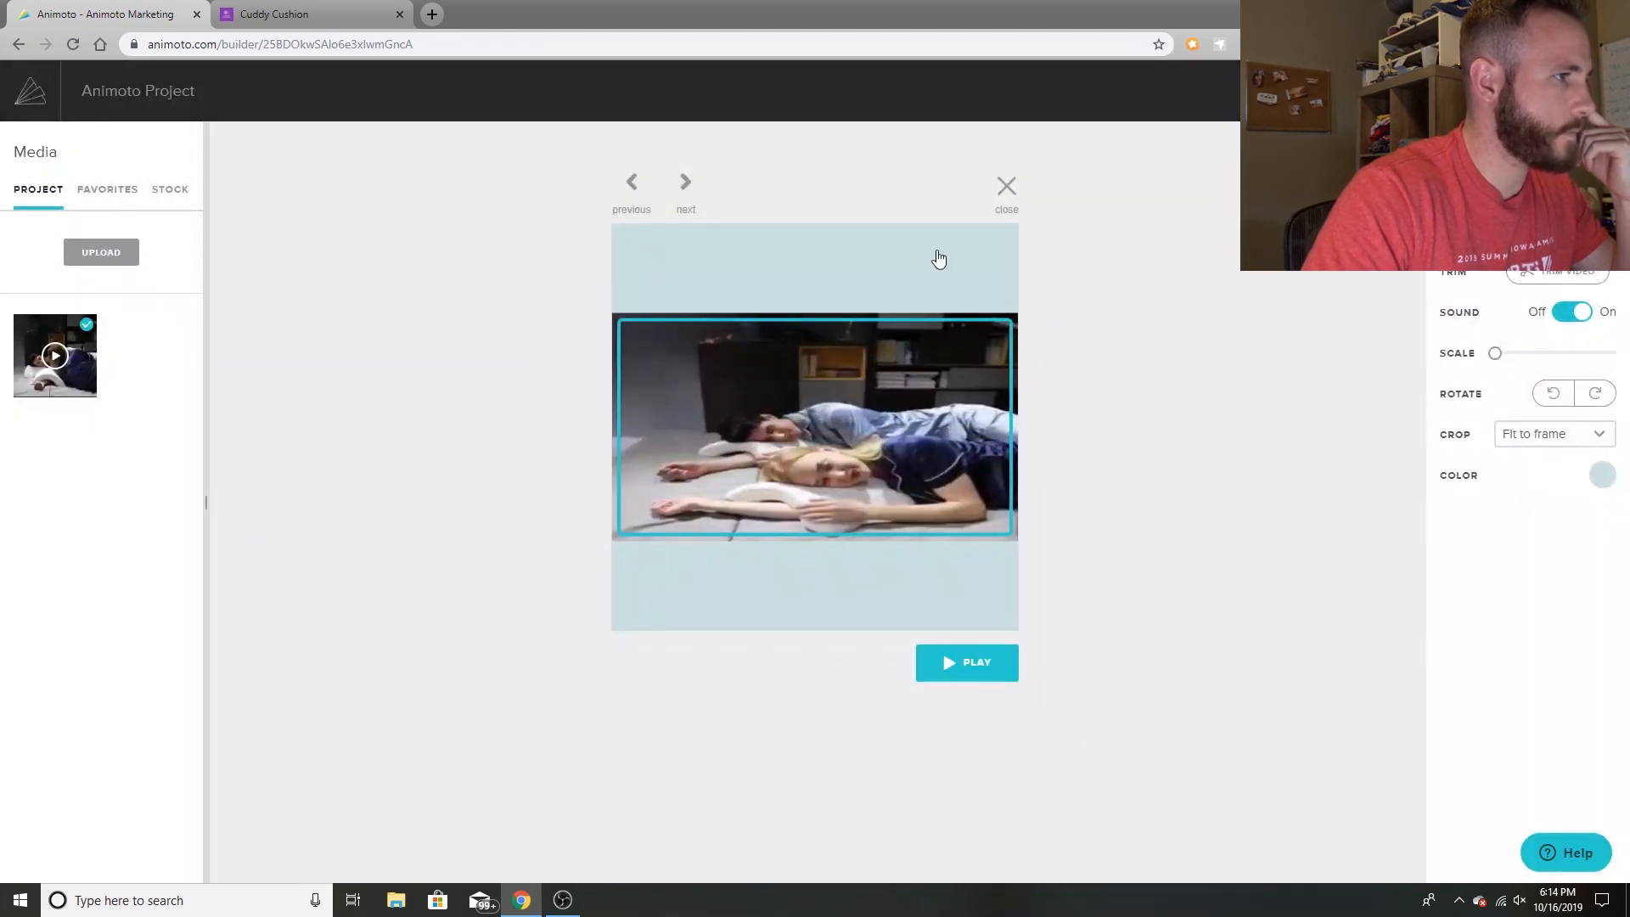
pyautogui.click(1008, 188)
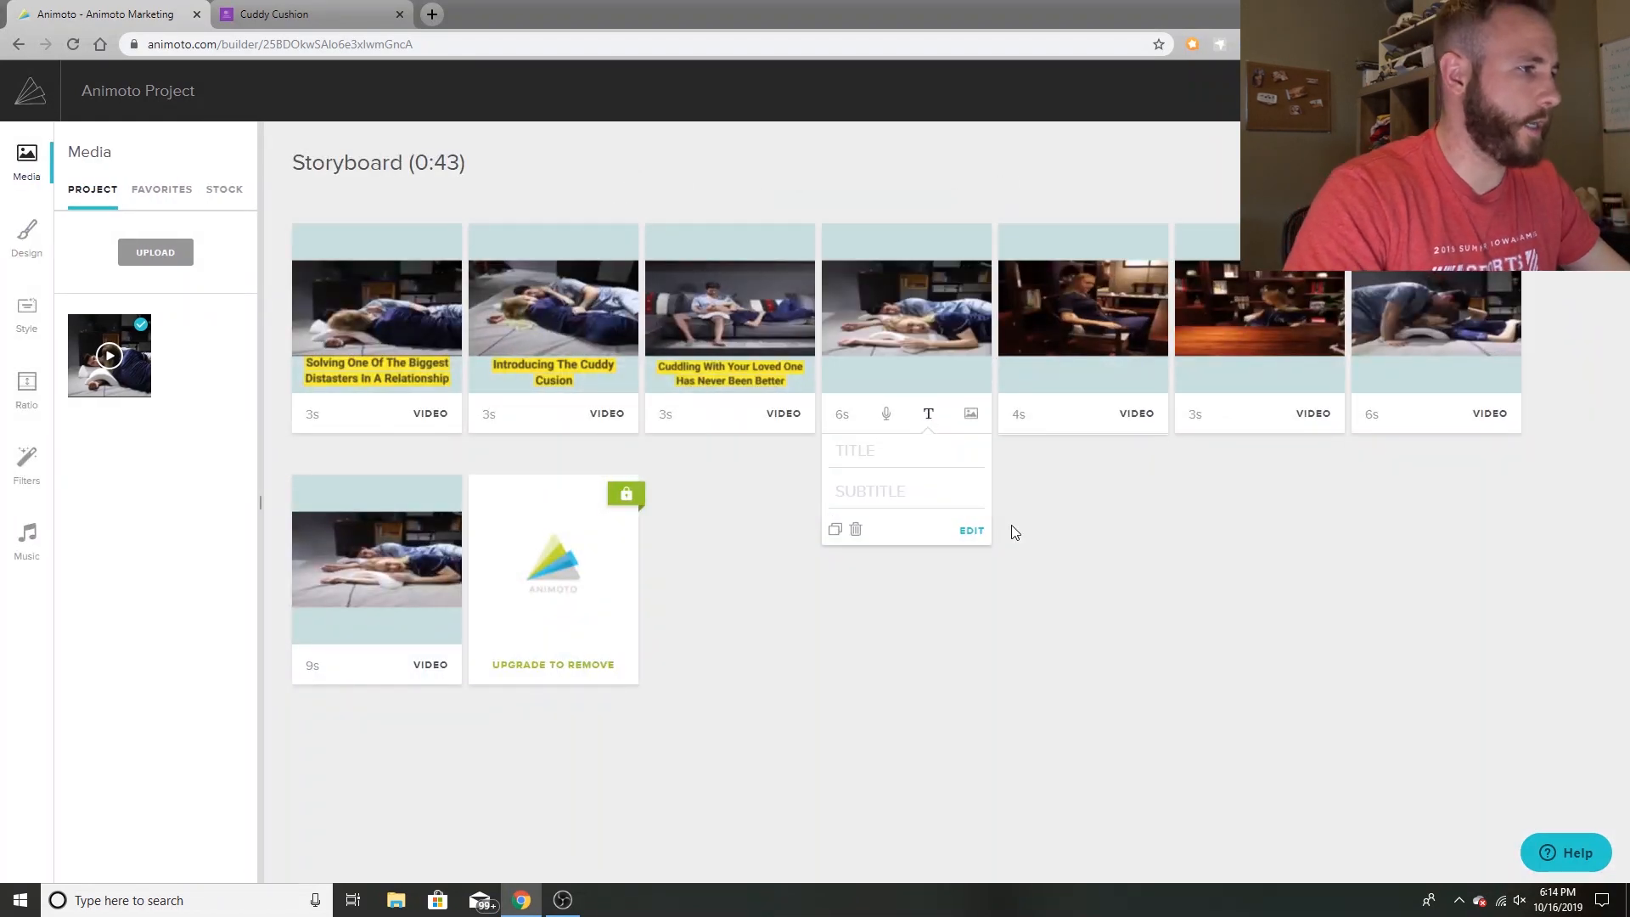
# Enter the fourth block's title as "Say Goodbye To Dead Arms".
pyautogui.click(970, 532)
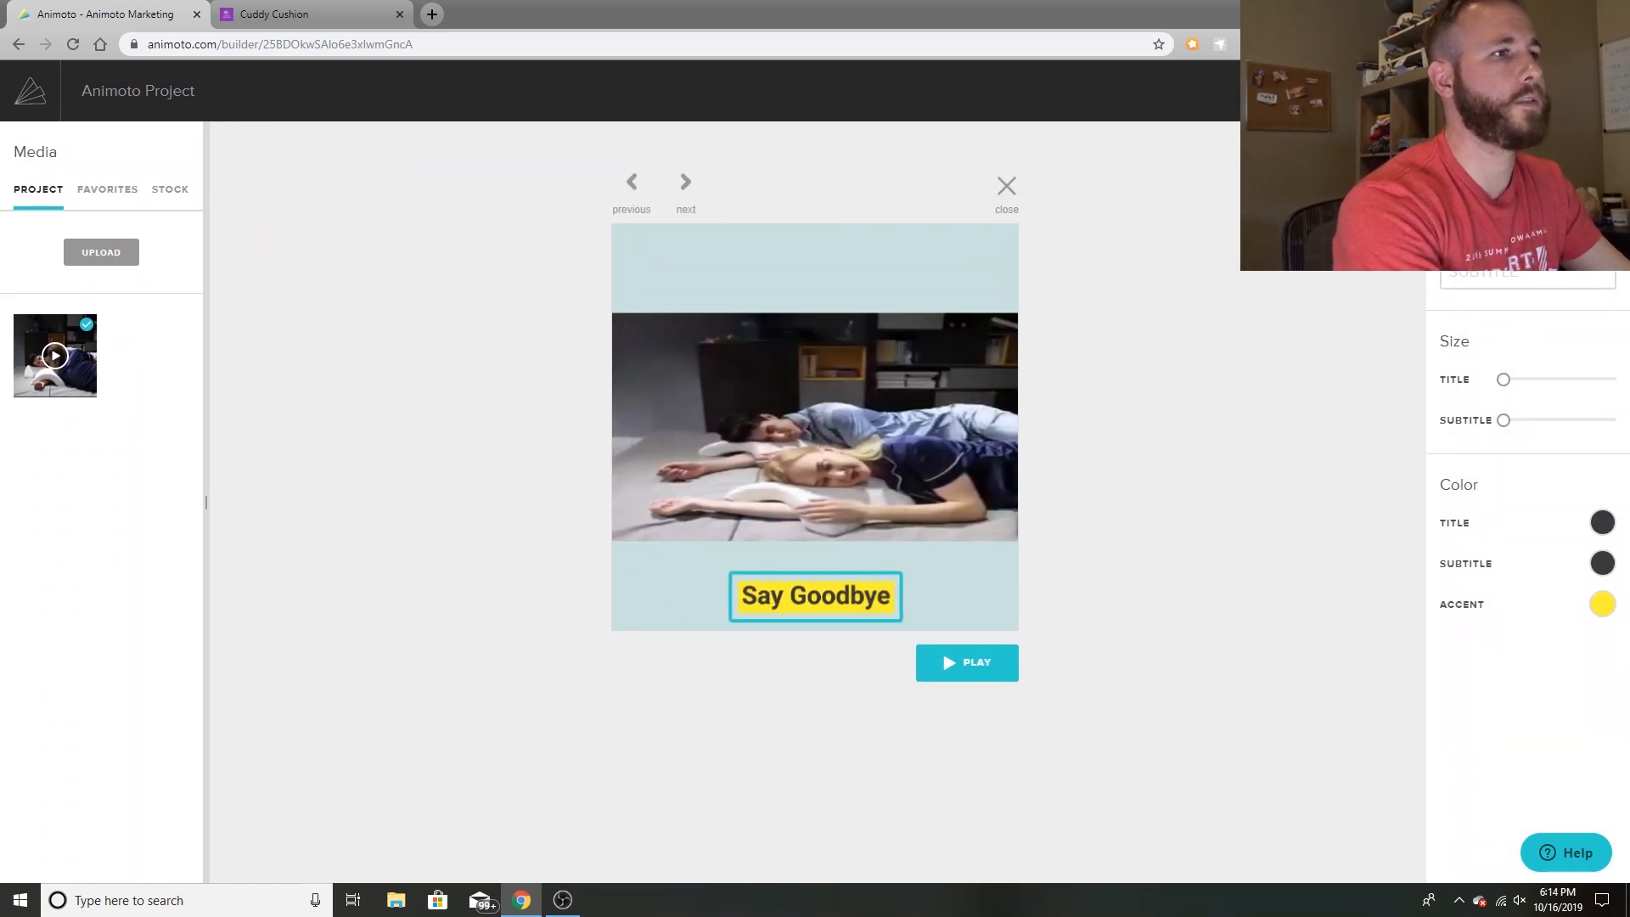
pyautogui.write('to')
pyautogui.press('BackSpace')
pyautogui.press('BackSpace')
pyautogui.write('To')
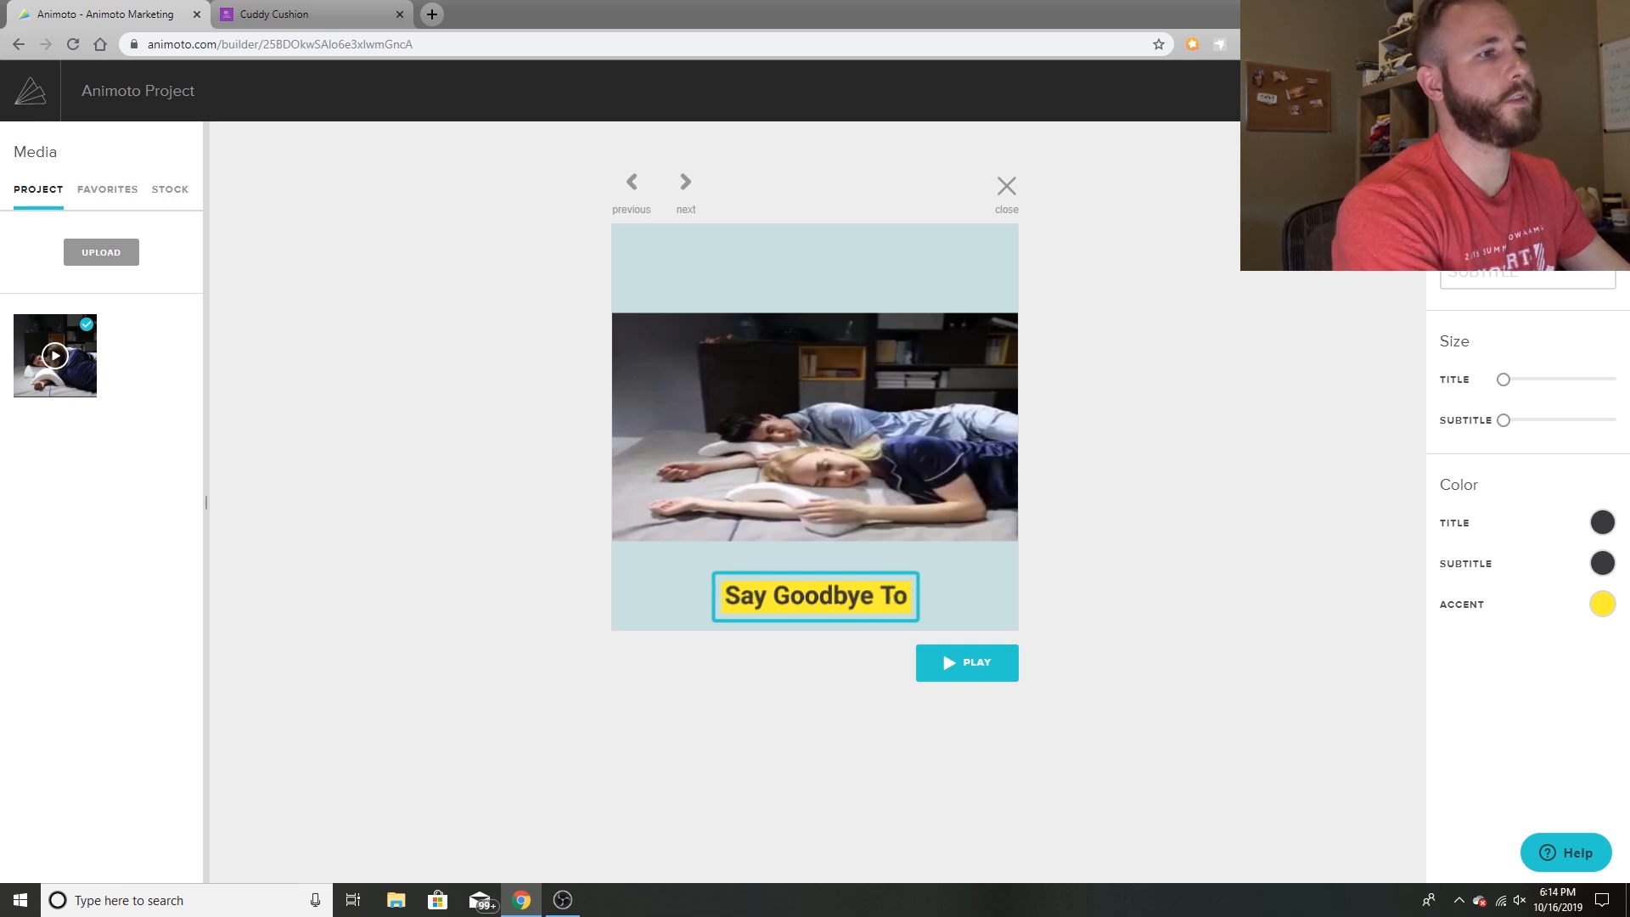
pyautogui.write(' Dead Armes')
pyautogui.press('BackSpace')
pyautogui.press('BackSpace')
pyautogui.write('s')
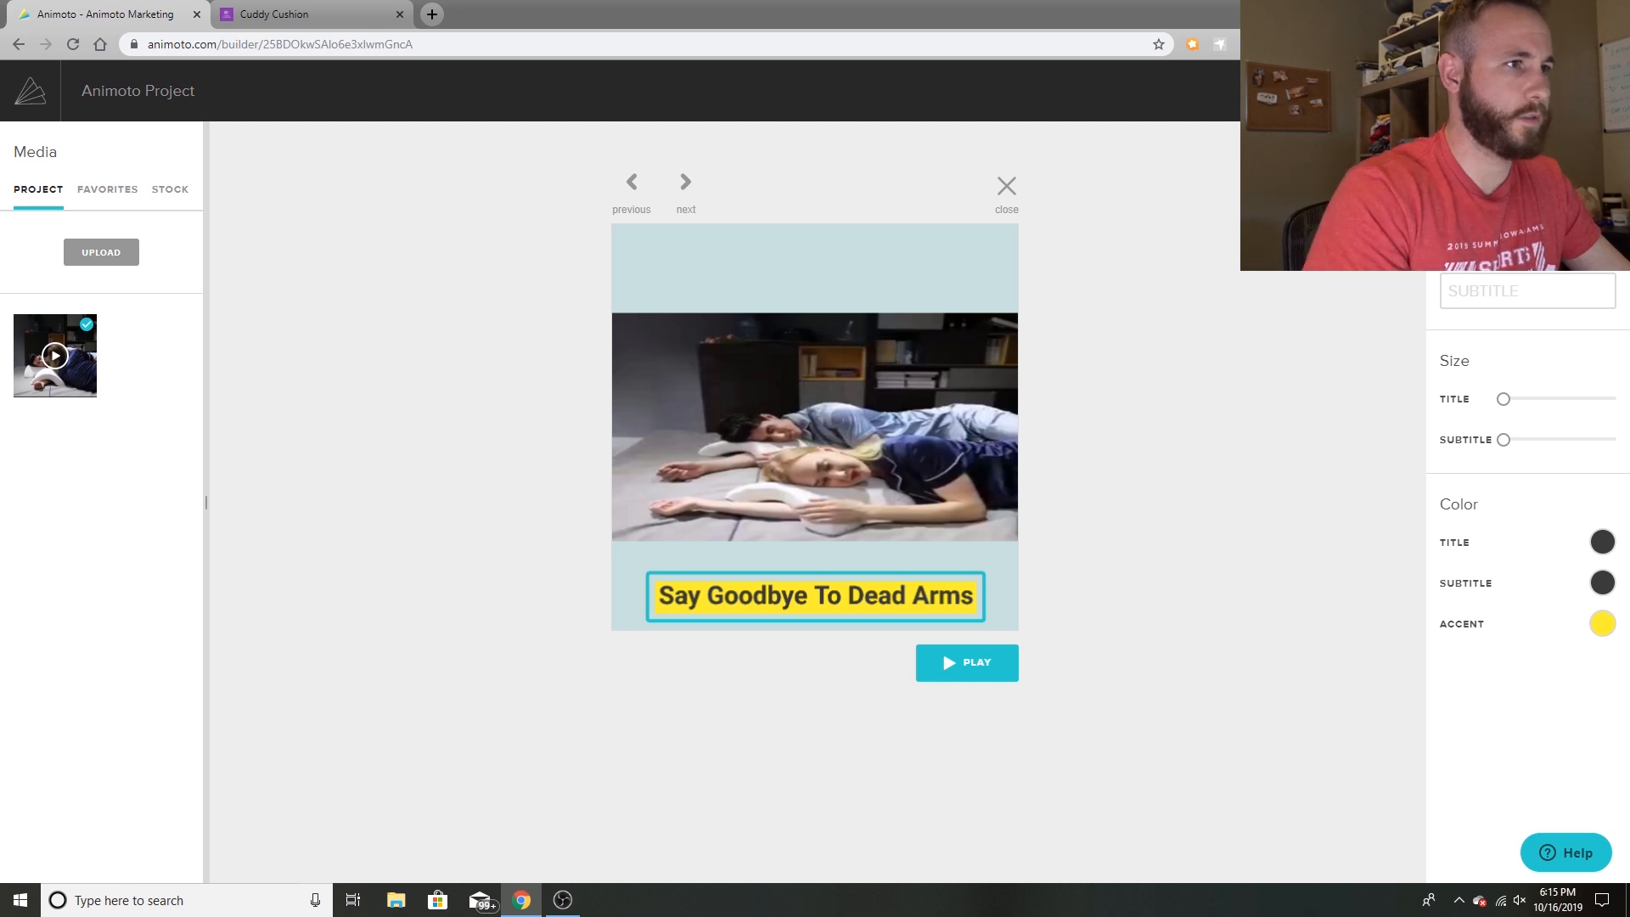
# Add the subtitle "(and uncomfortable positions)" to the fourth block and return to the storyboard.
pyautogui.click(1511, 290)
pyautogui.write('(and uncom')
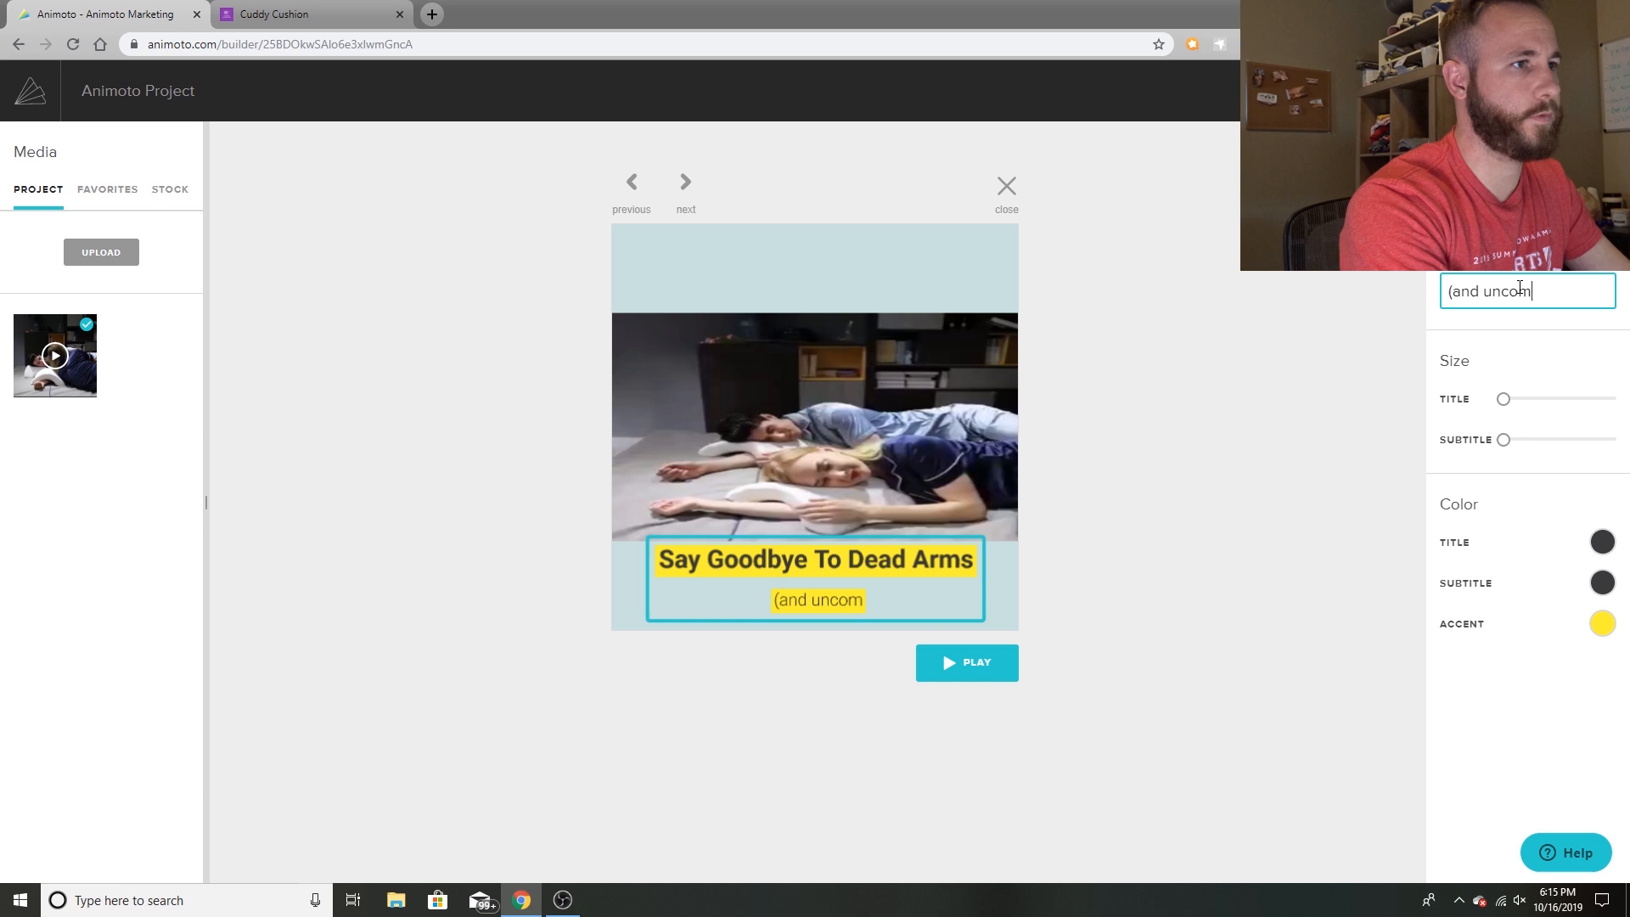
pyautogui.write('fortable positions')
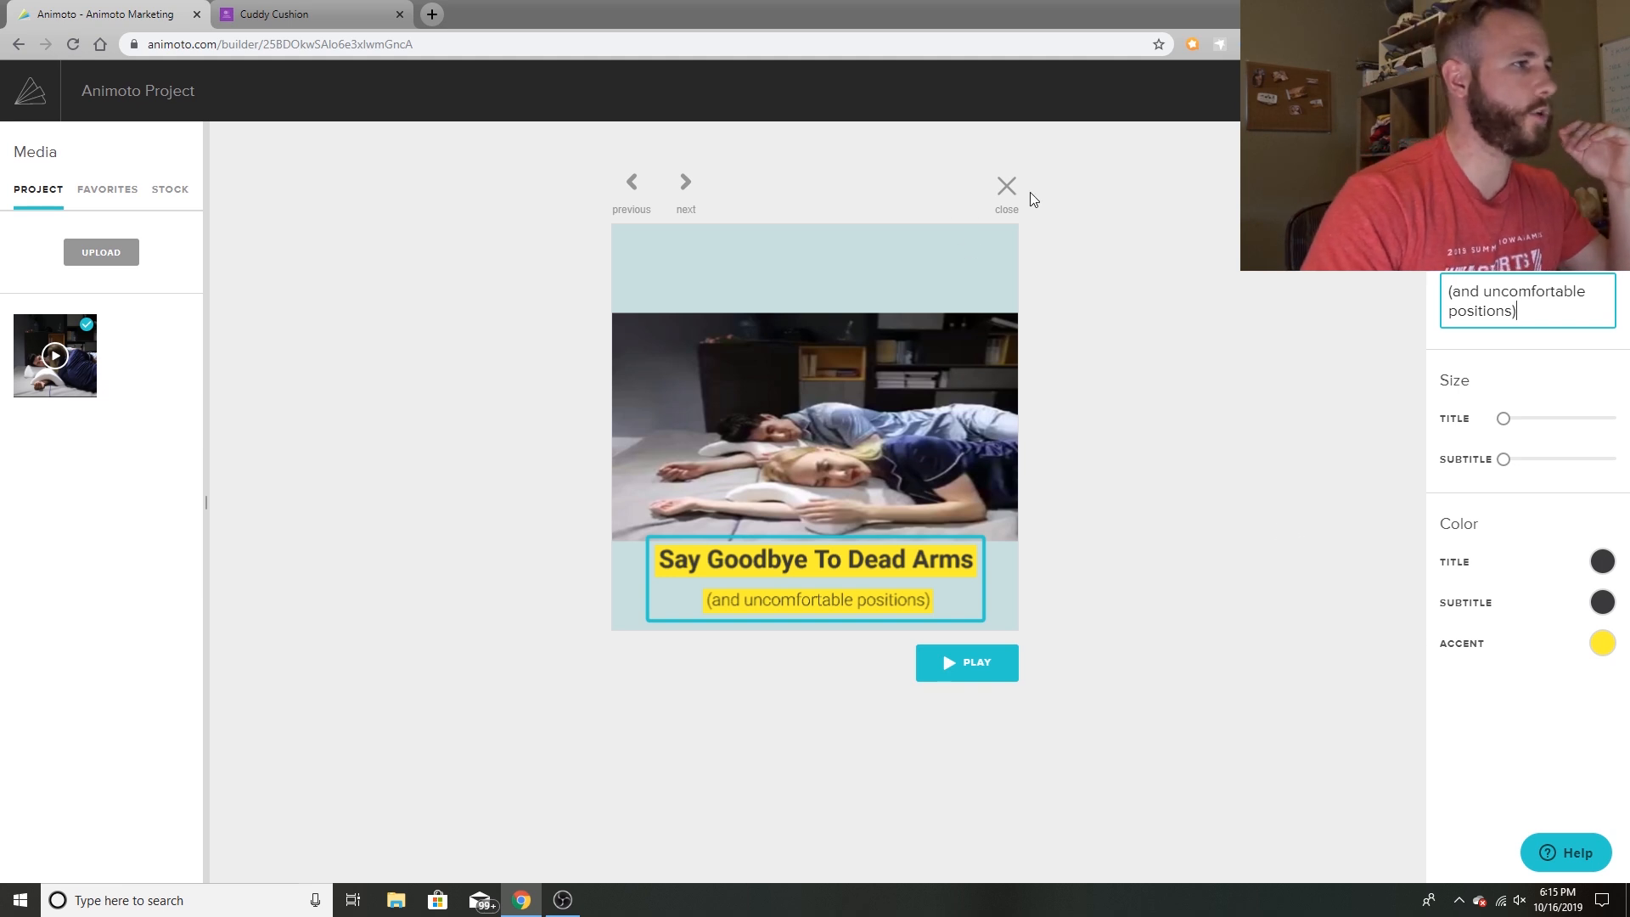
pyautogui.click(1007, 185)
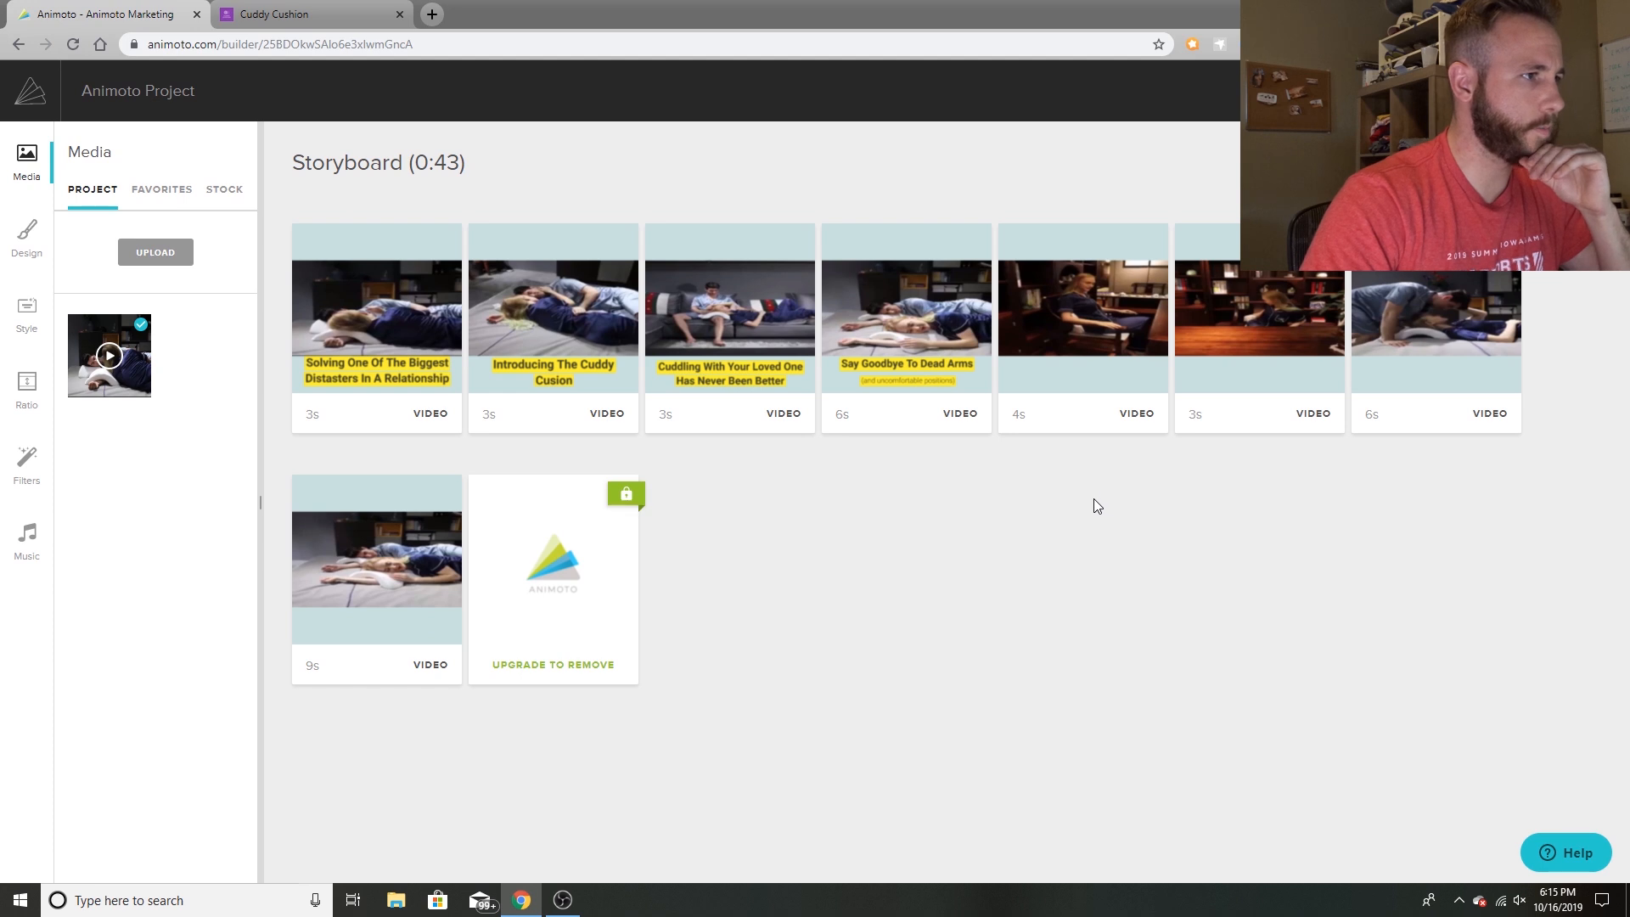
# Enter the fifth block's title as "Take Your Cuddy Cushion Anywhere, Anytime" and return to the storyboard.
pyautogui.moveTo(1080, 361)
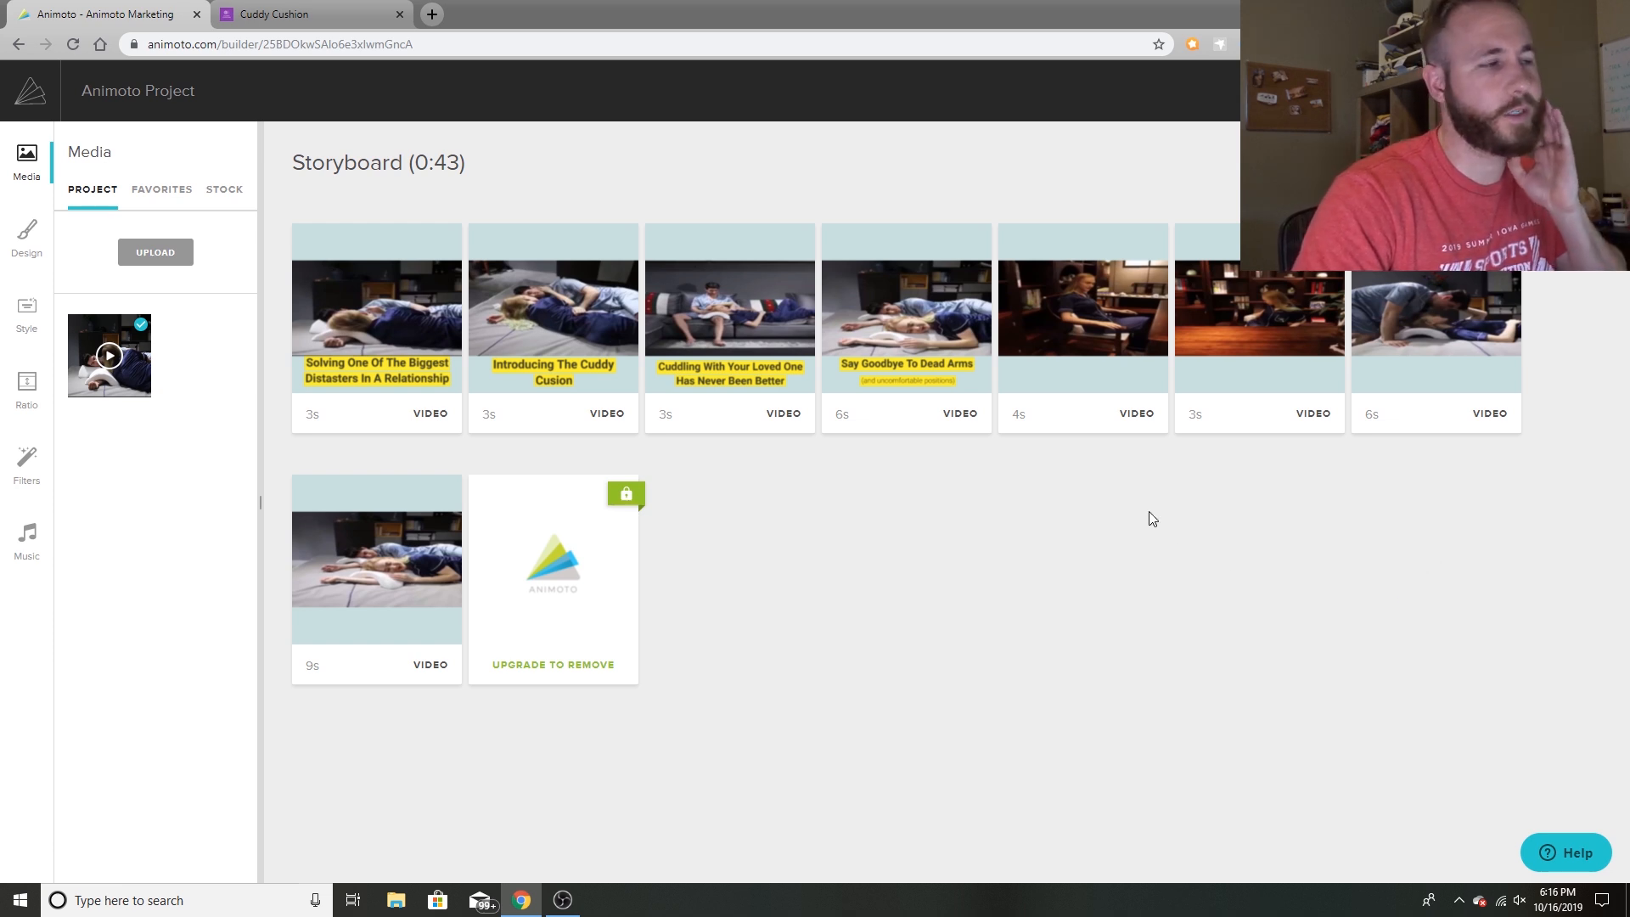
pyautogui.moveTo(1108, 430)
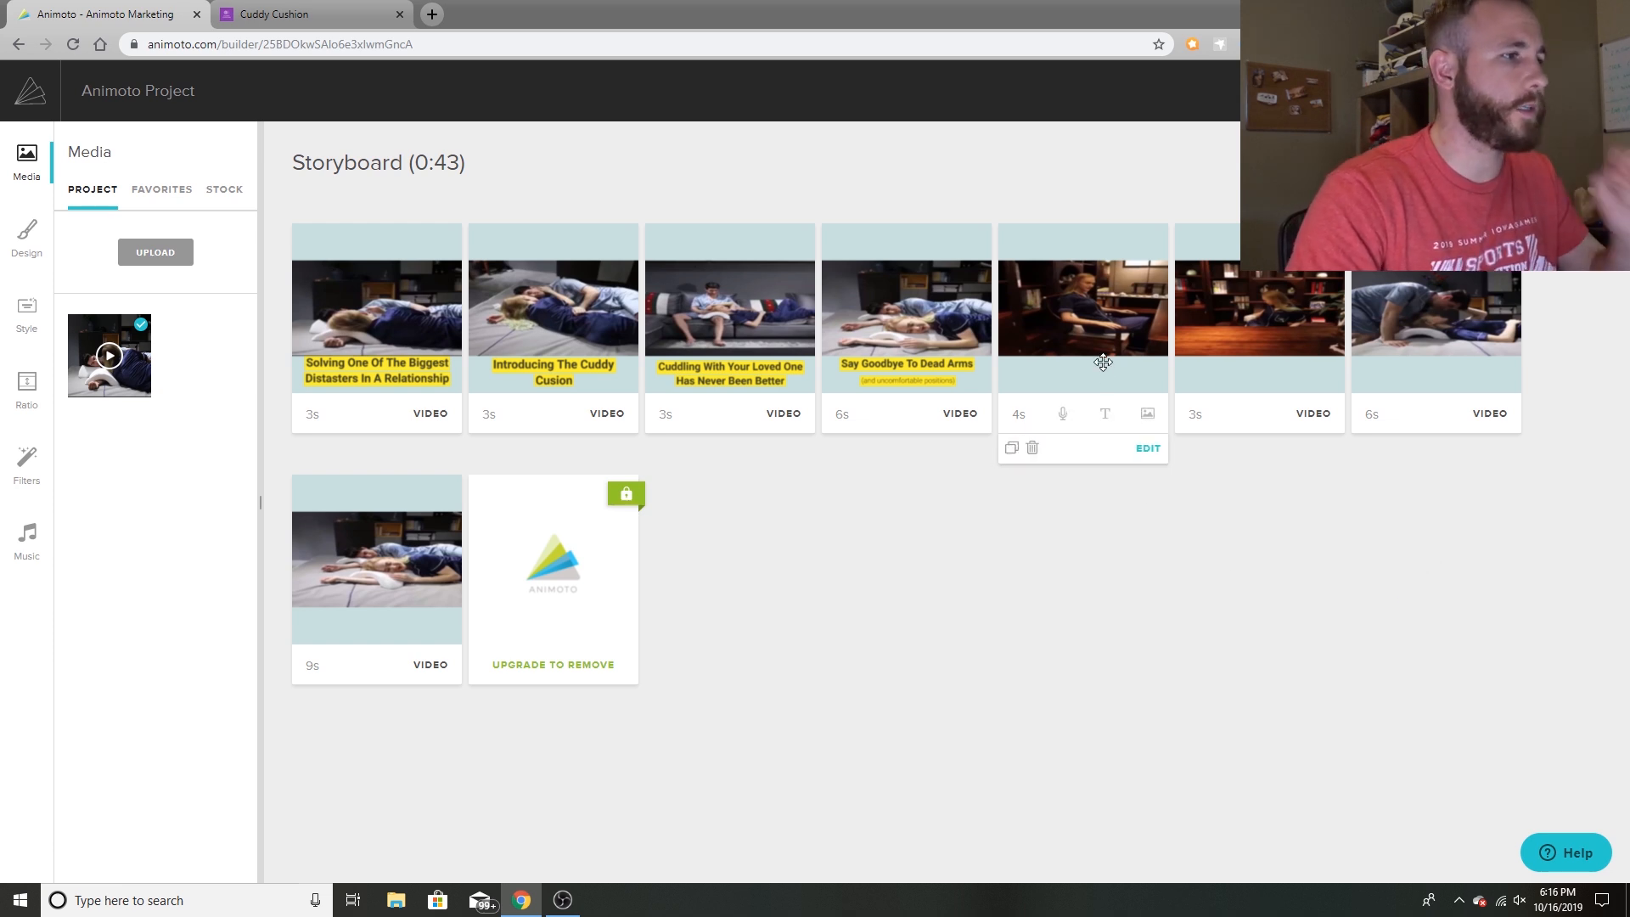
pyautogui.click(1114, 420)
pyautogui.click(1142, 416)
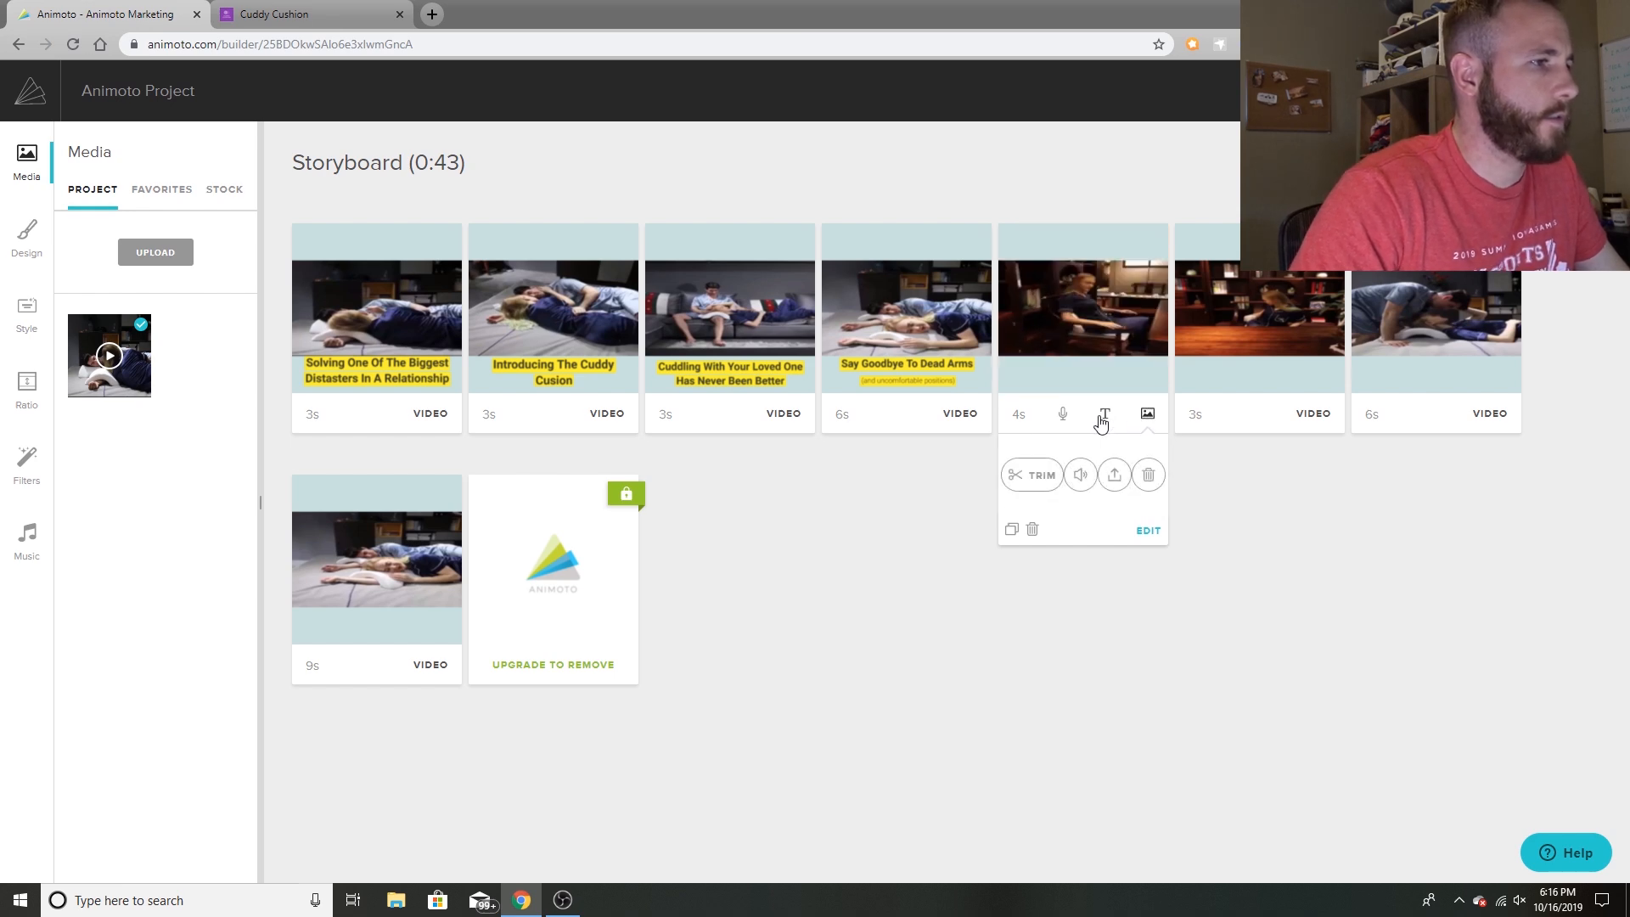
pyautogui.click(1148, 531)
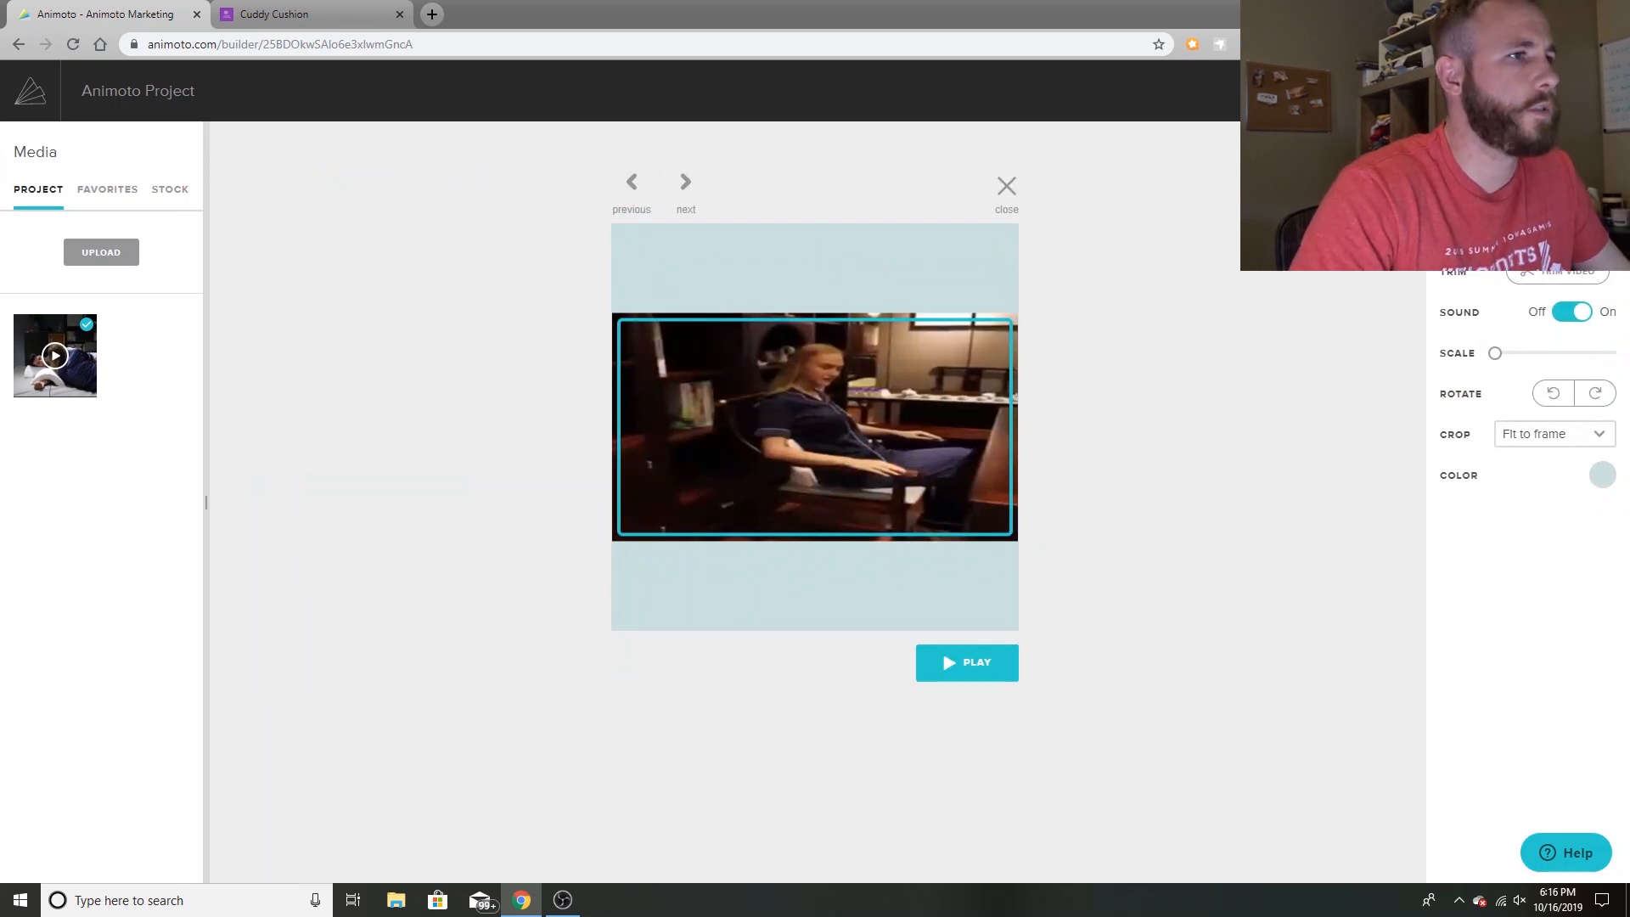
pyautogui.click(815, 599)
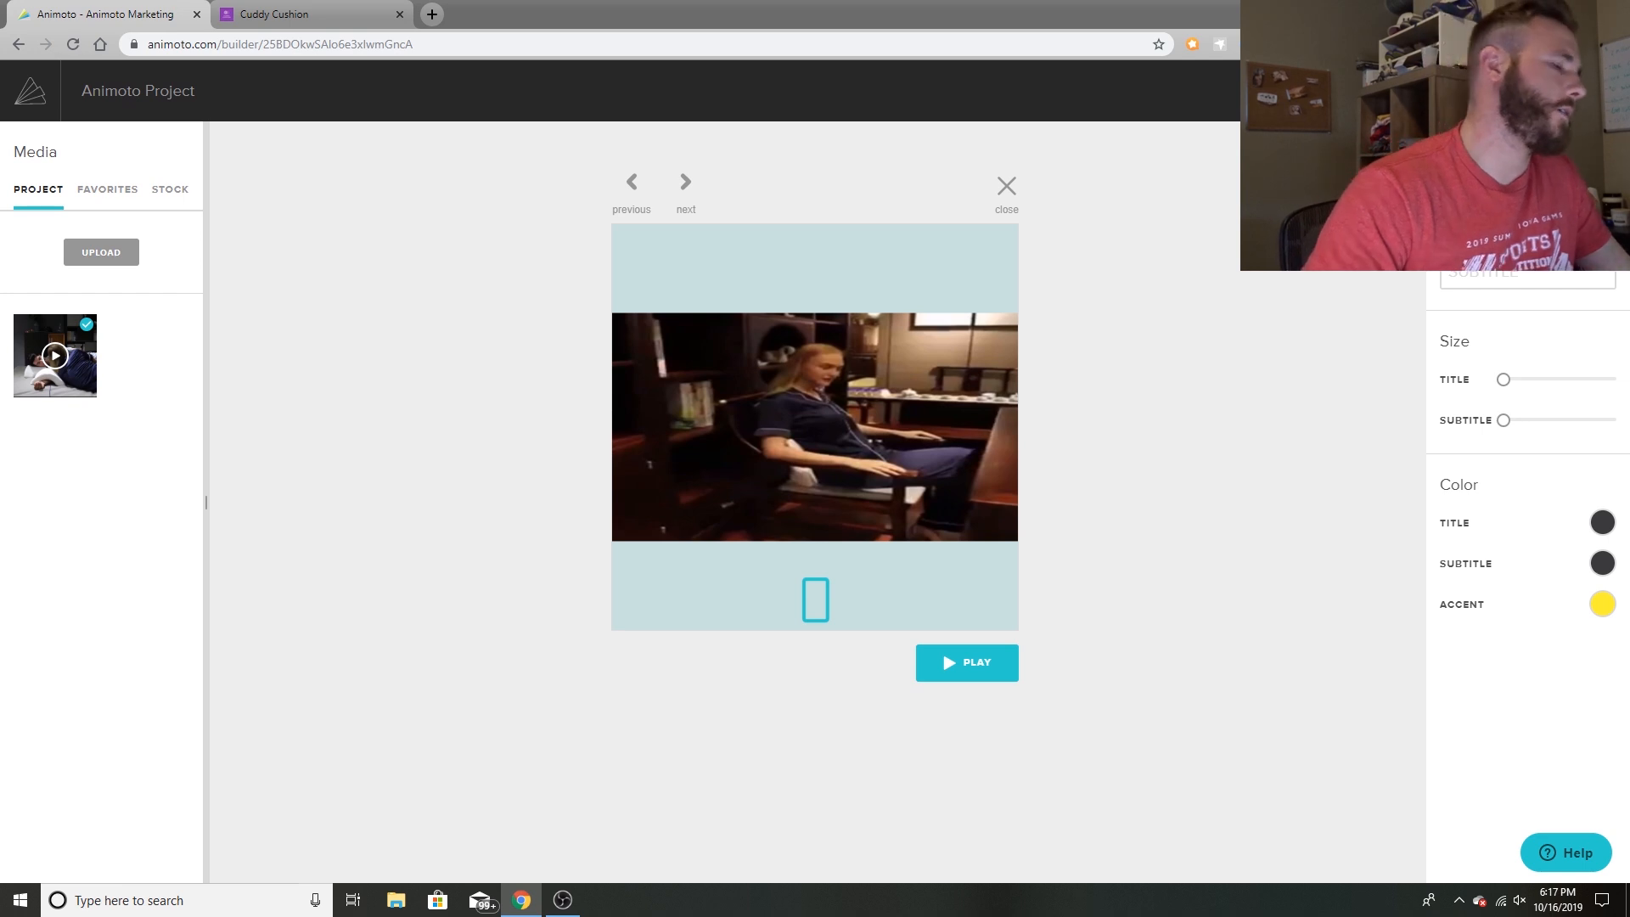
pyautogui.write('Take')
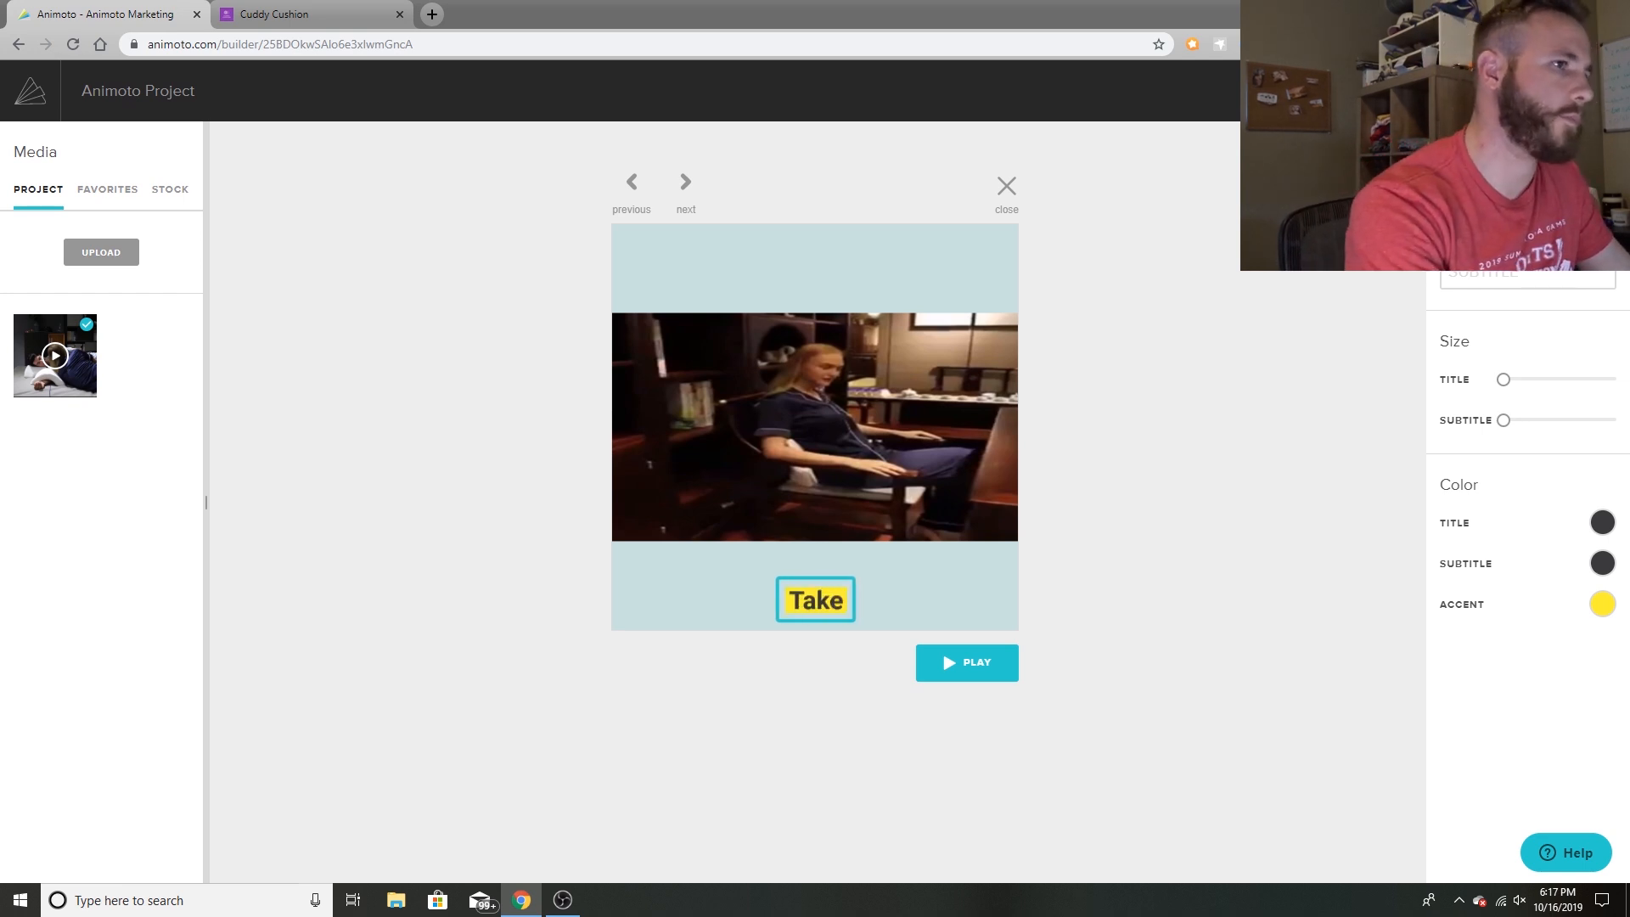
pyautogui.write(' Your Cuddy')
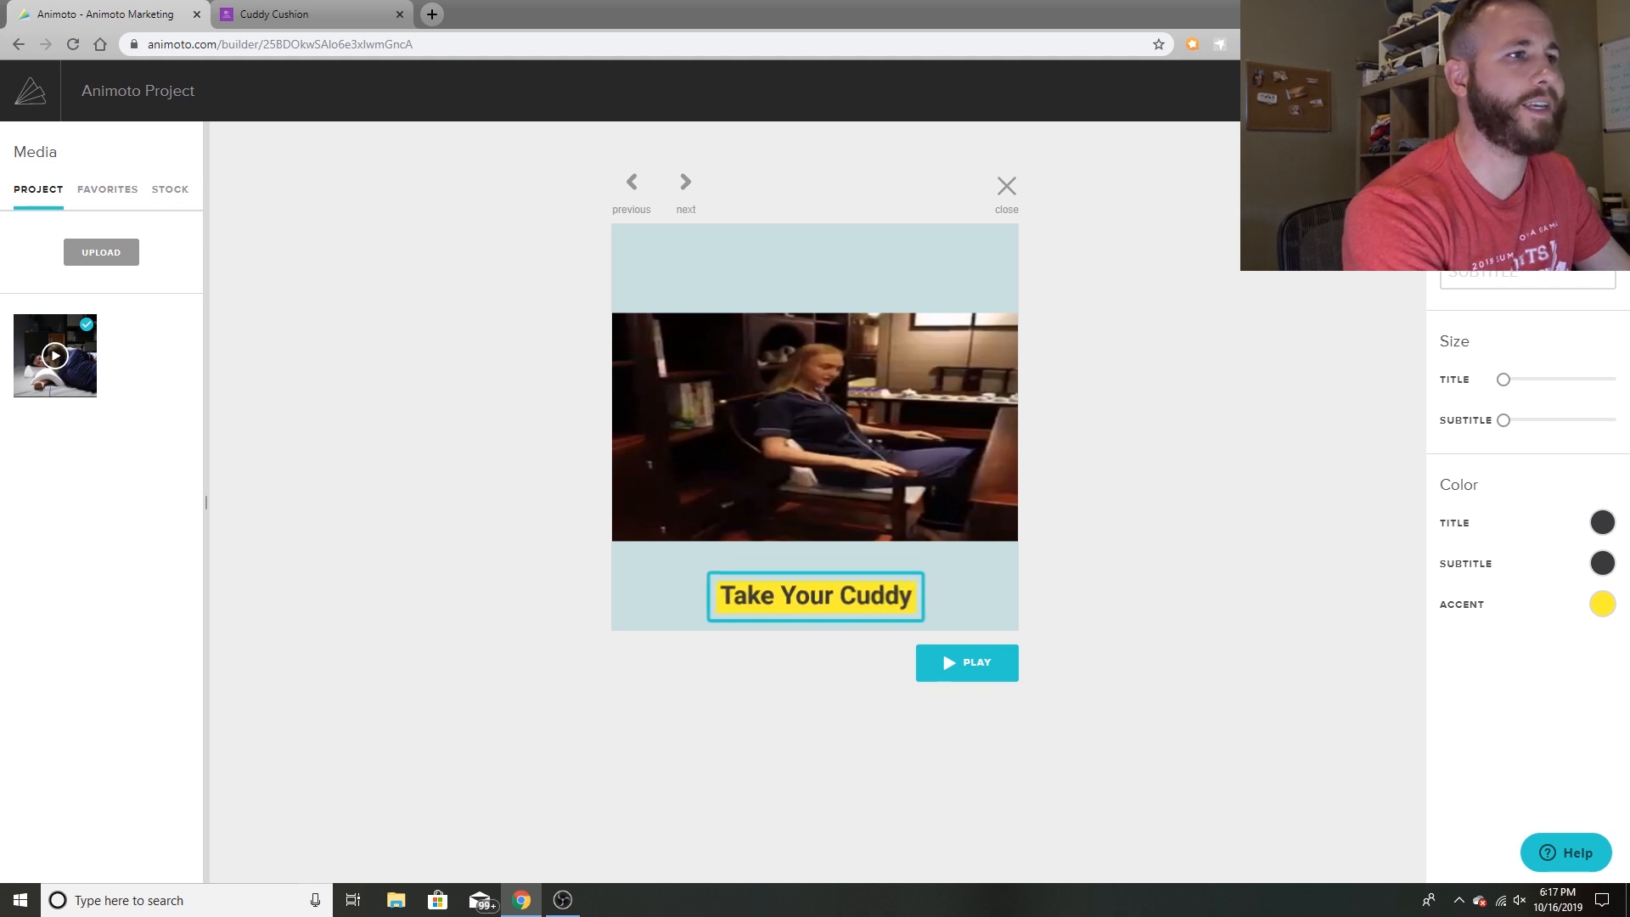
pyautogui.write(' Cush')
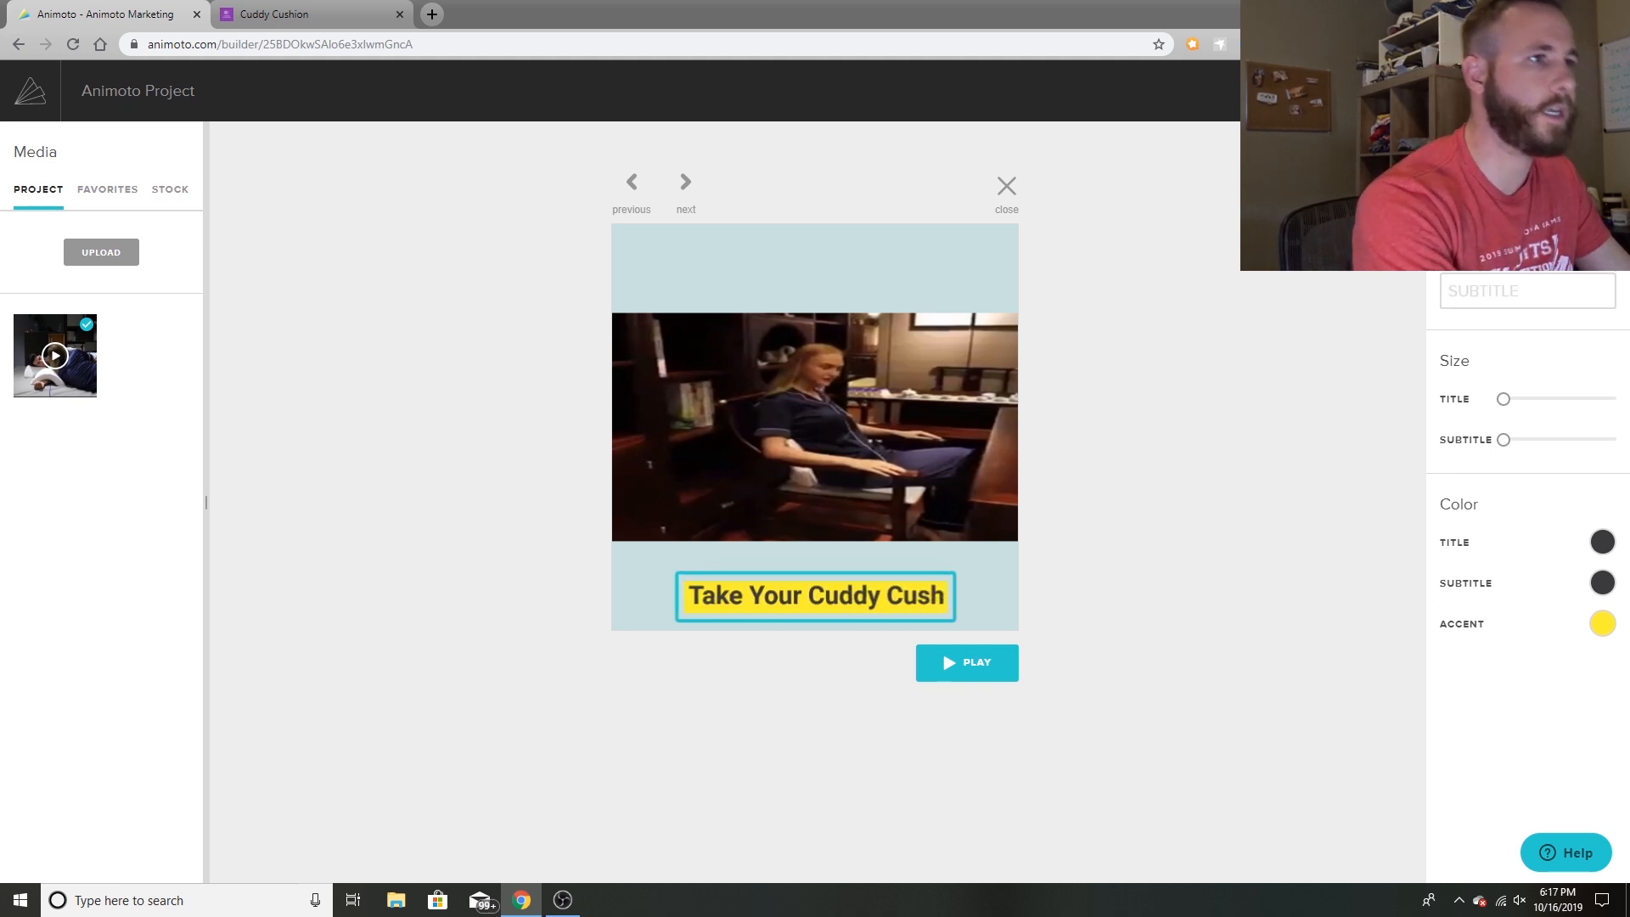
pyautogui.write('ion A')
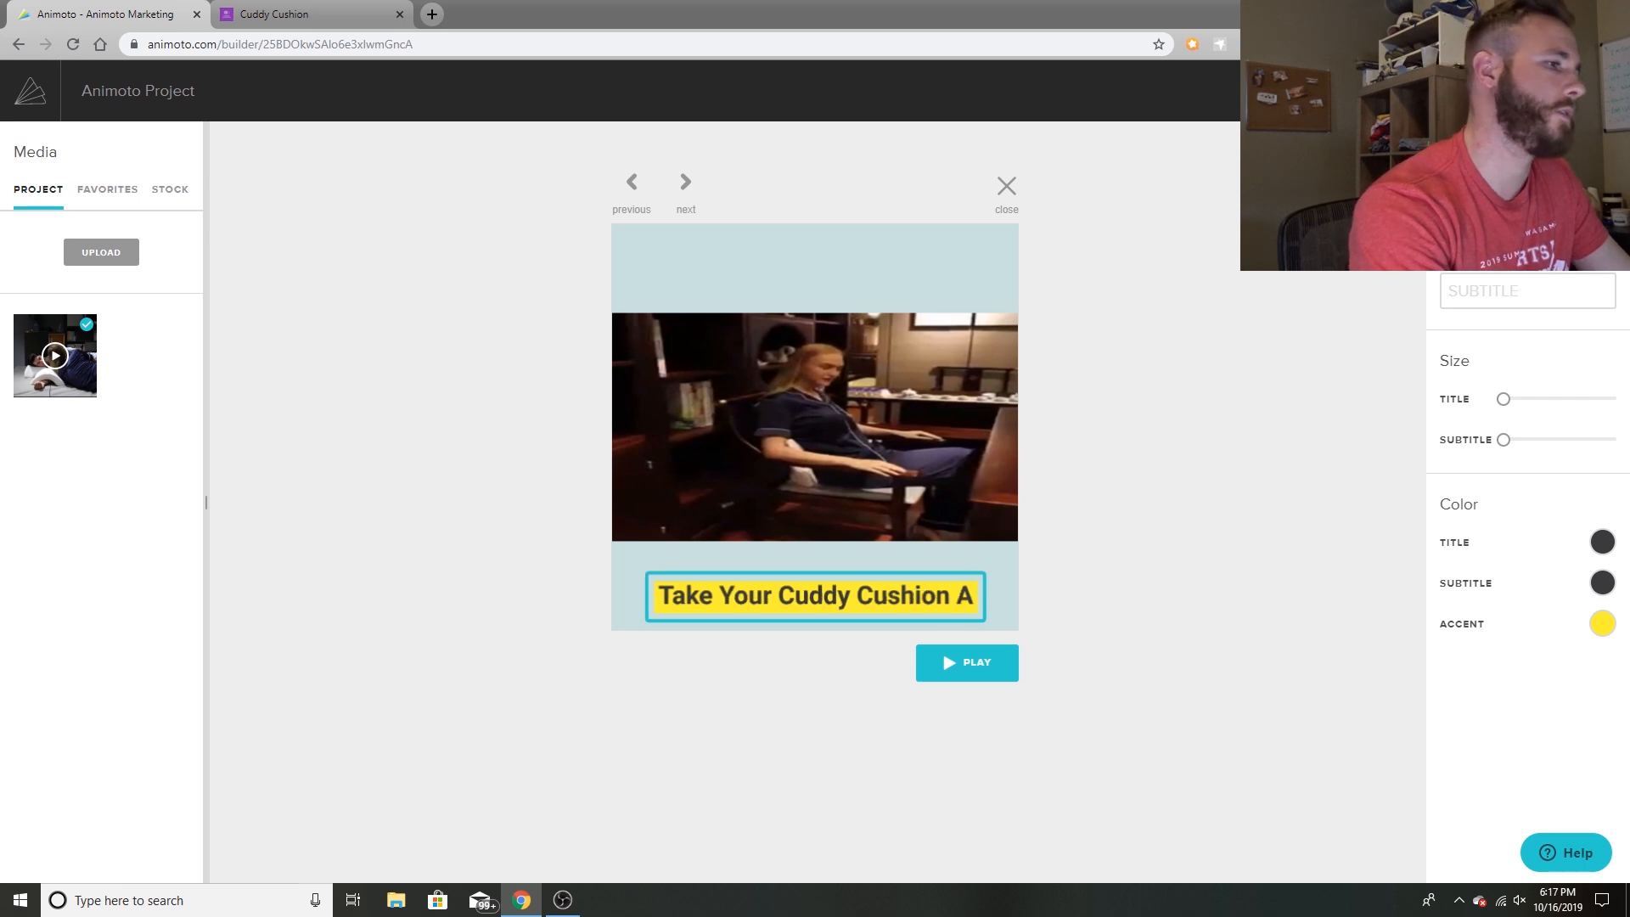
pyautogui.write('nywehere')
pyautogui.press('BackSpace')
pyautogui.press('BackSpace')
pyautogui.press('BackSpace')
pyautogui.press('BackSpace')
pyautogui.press('BackSpace')
pyautogui.write('here,')
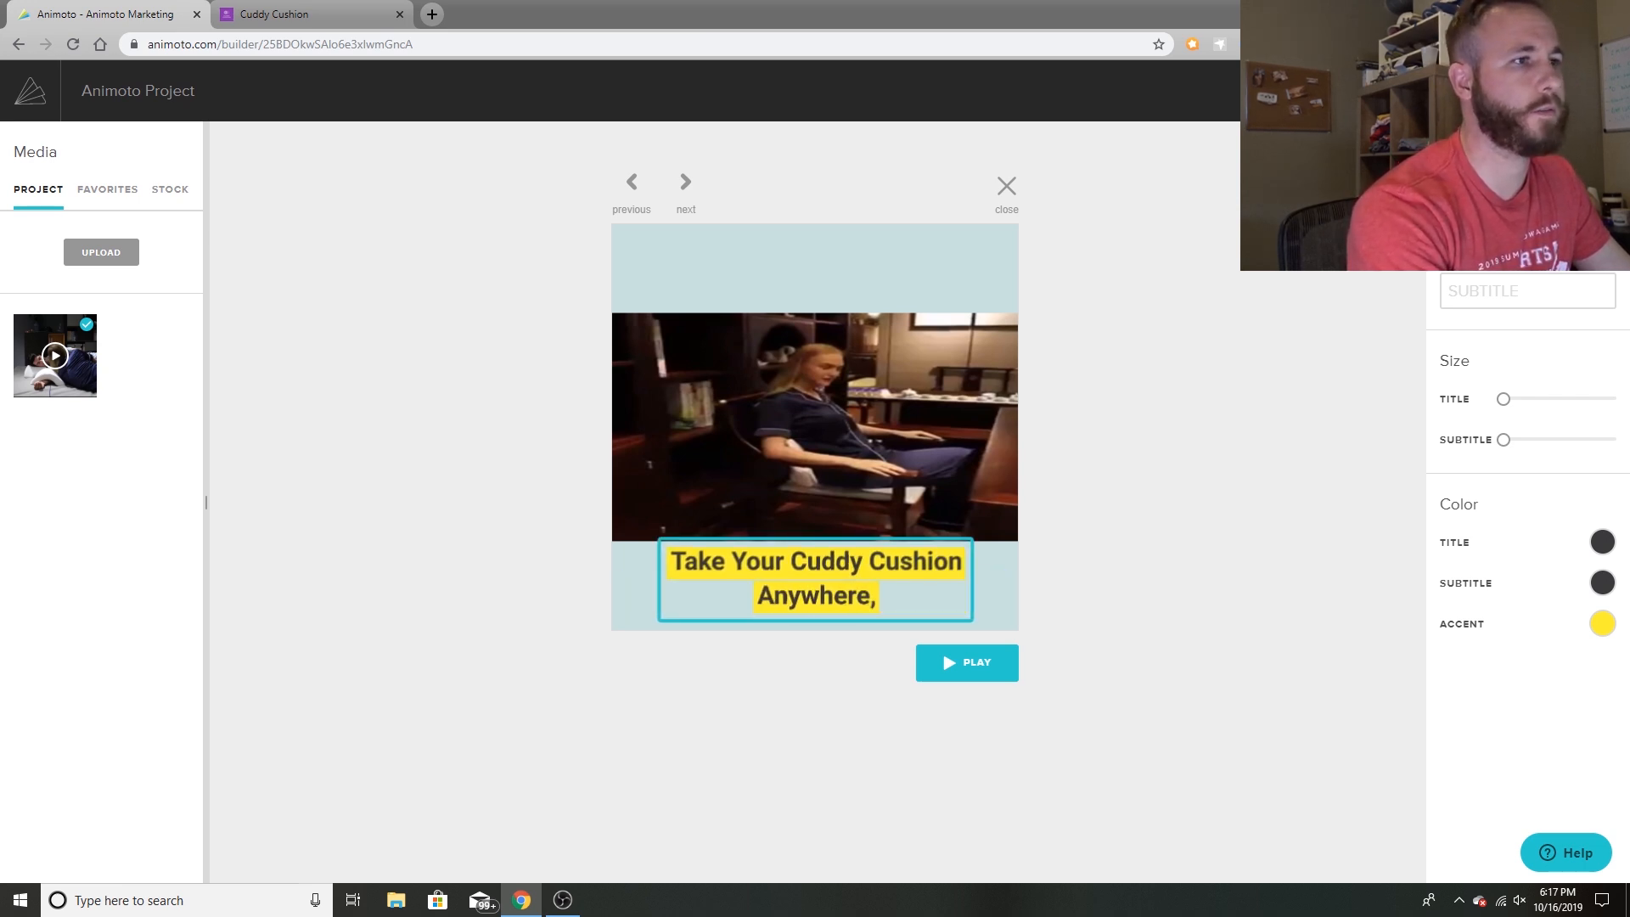
pyautogui.write(' Anytime')
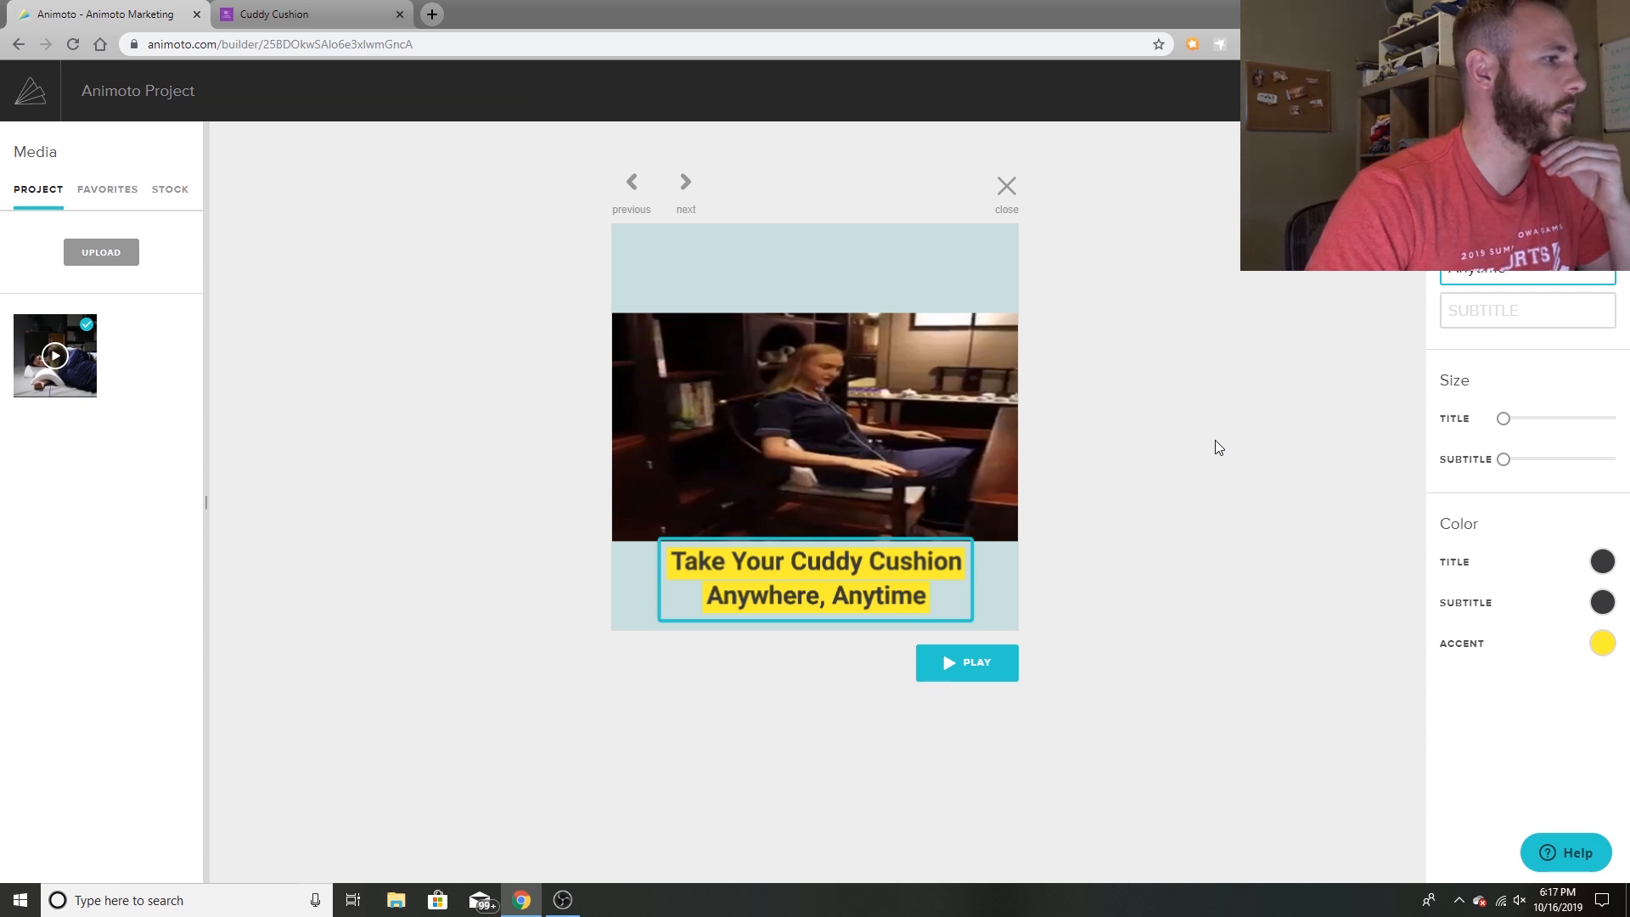
pyautogui.click(1007, 186)
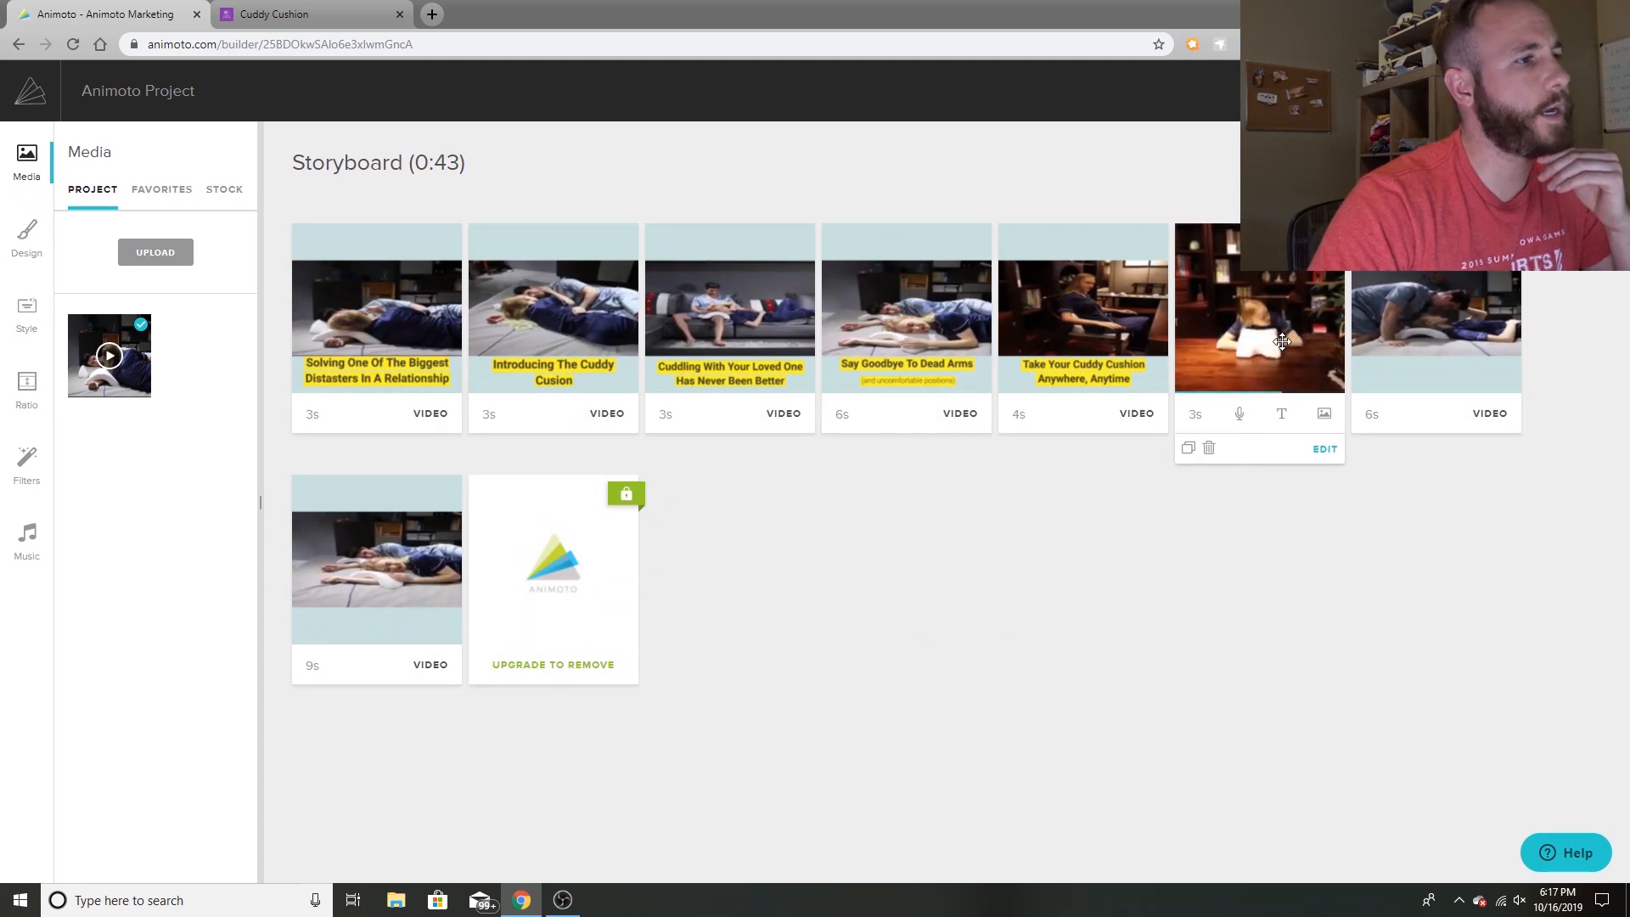
# Open the sixth block for editing and enter its title as "It's versatile, compact, and comfortable".
pyautogui.click(1281, 416)
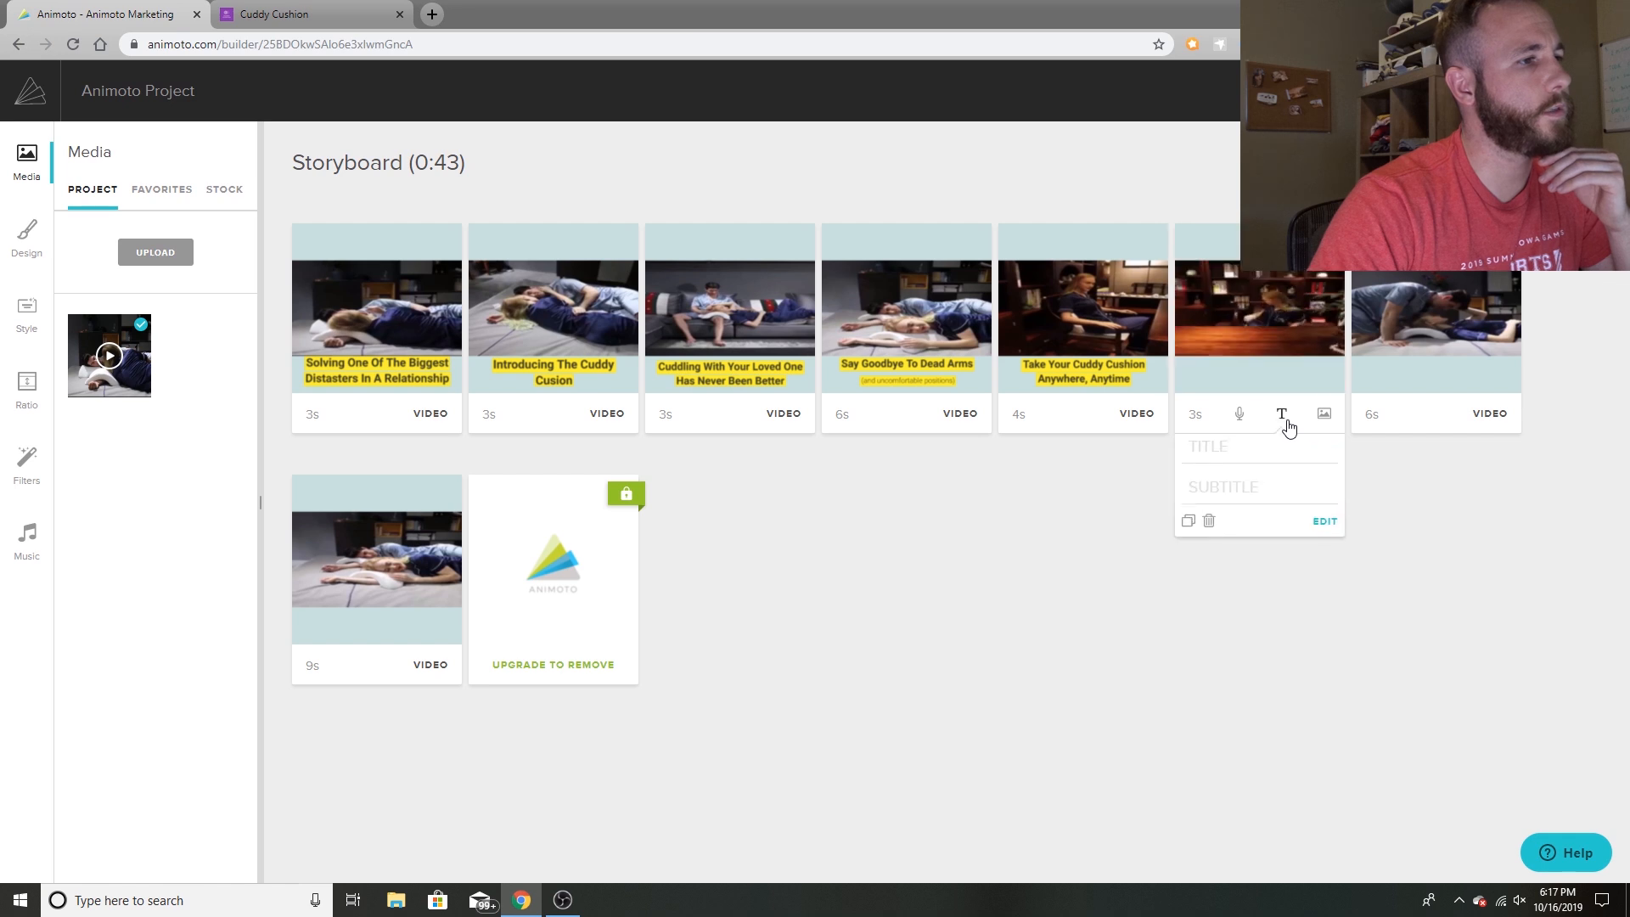
pyautogui.click(1322, 531)
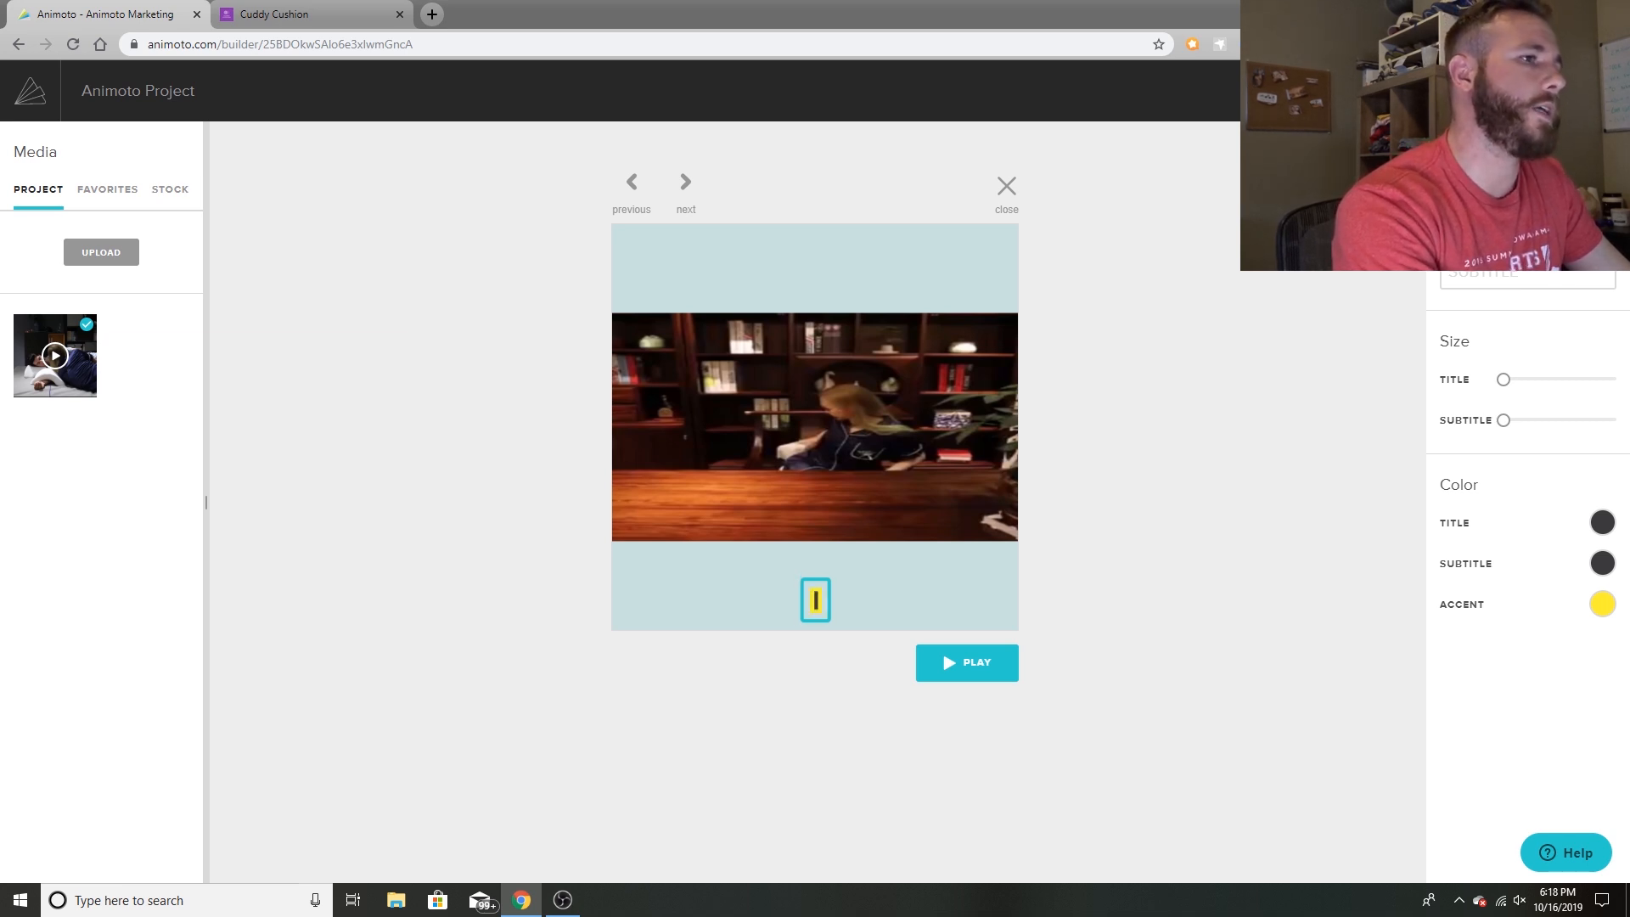
pyautogui.write('versatil')
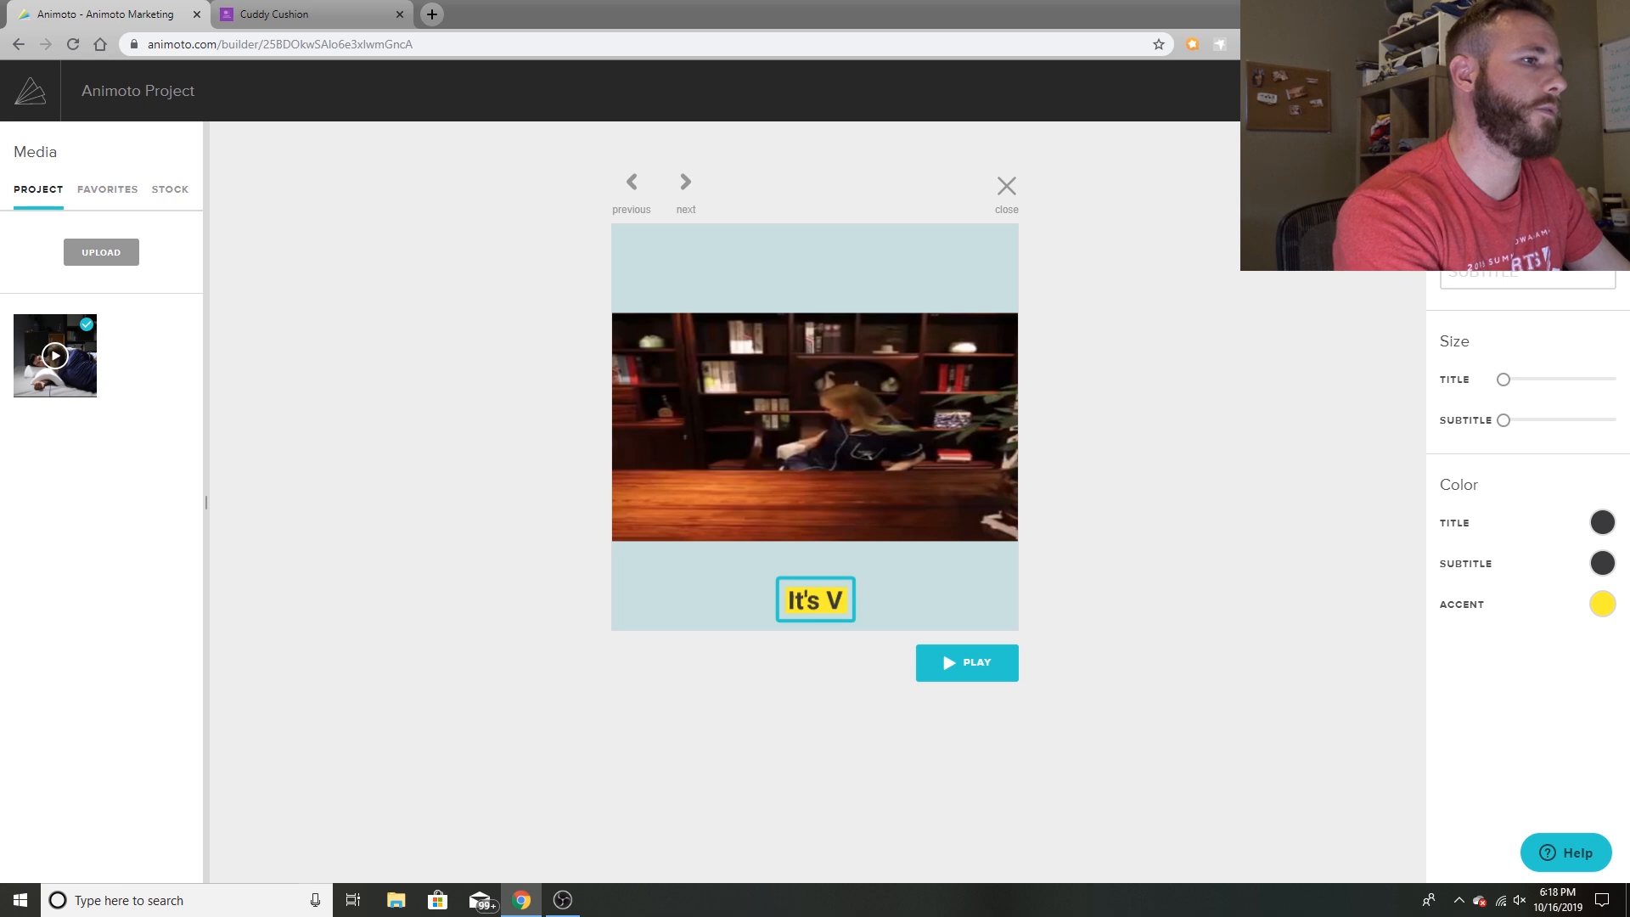
pyautogui.write('e,')
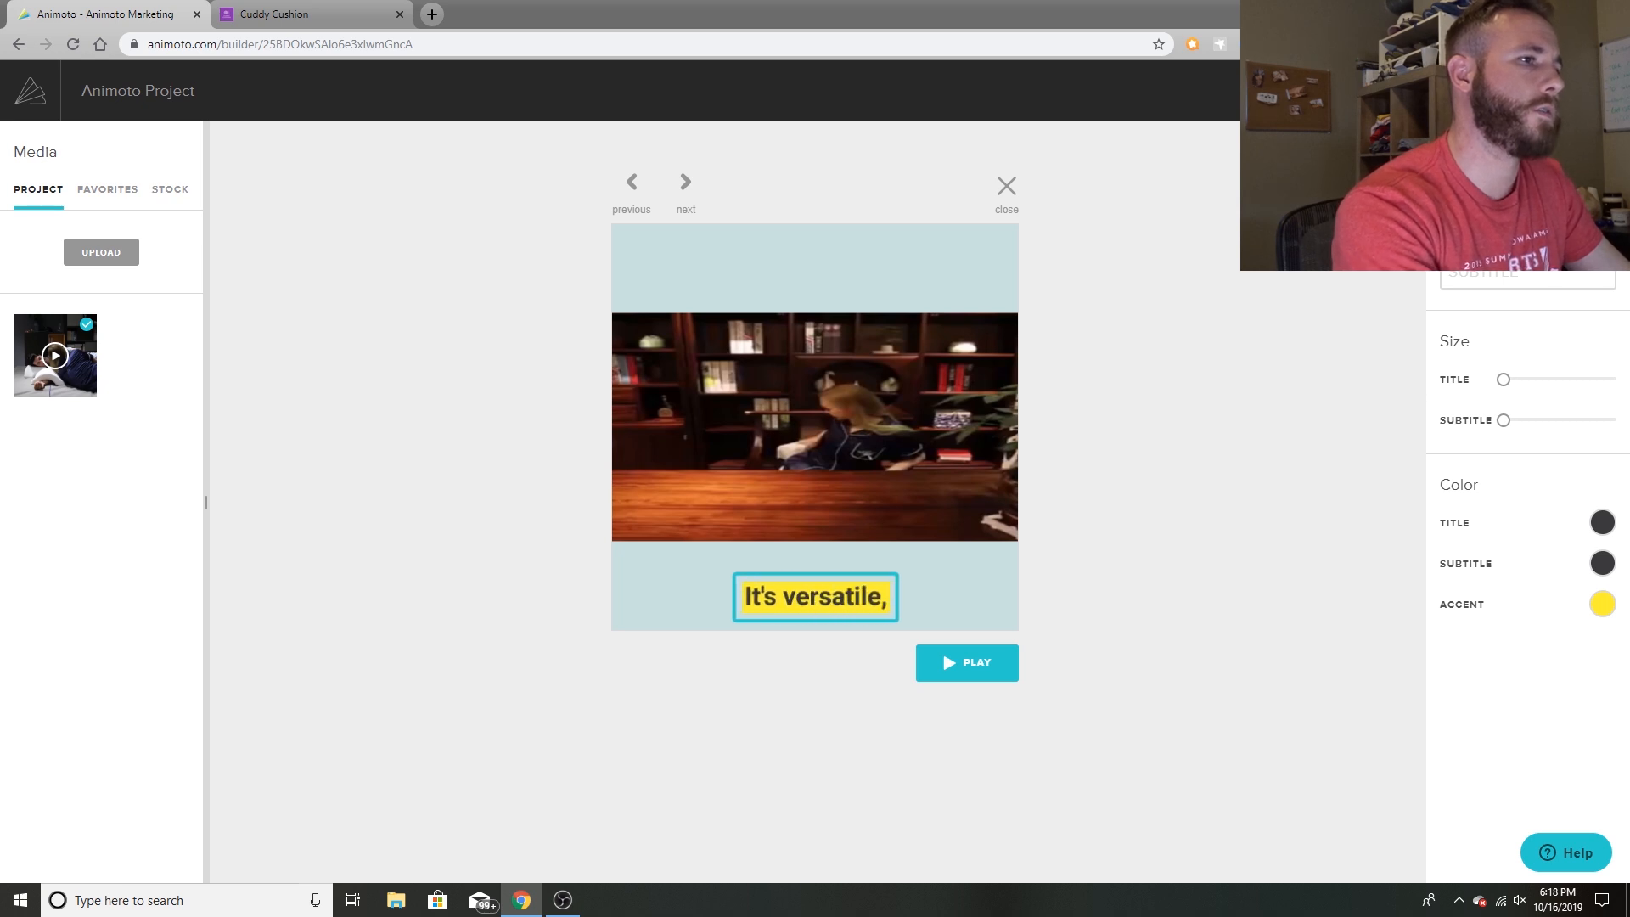
pyautogui.write(' compact, and comp')
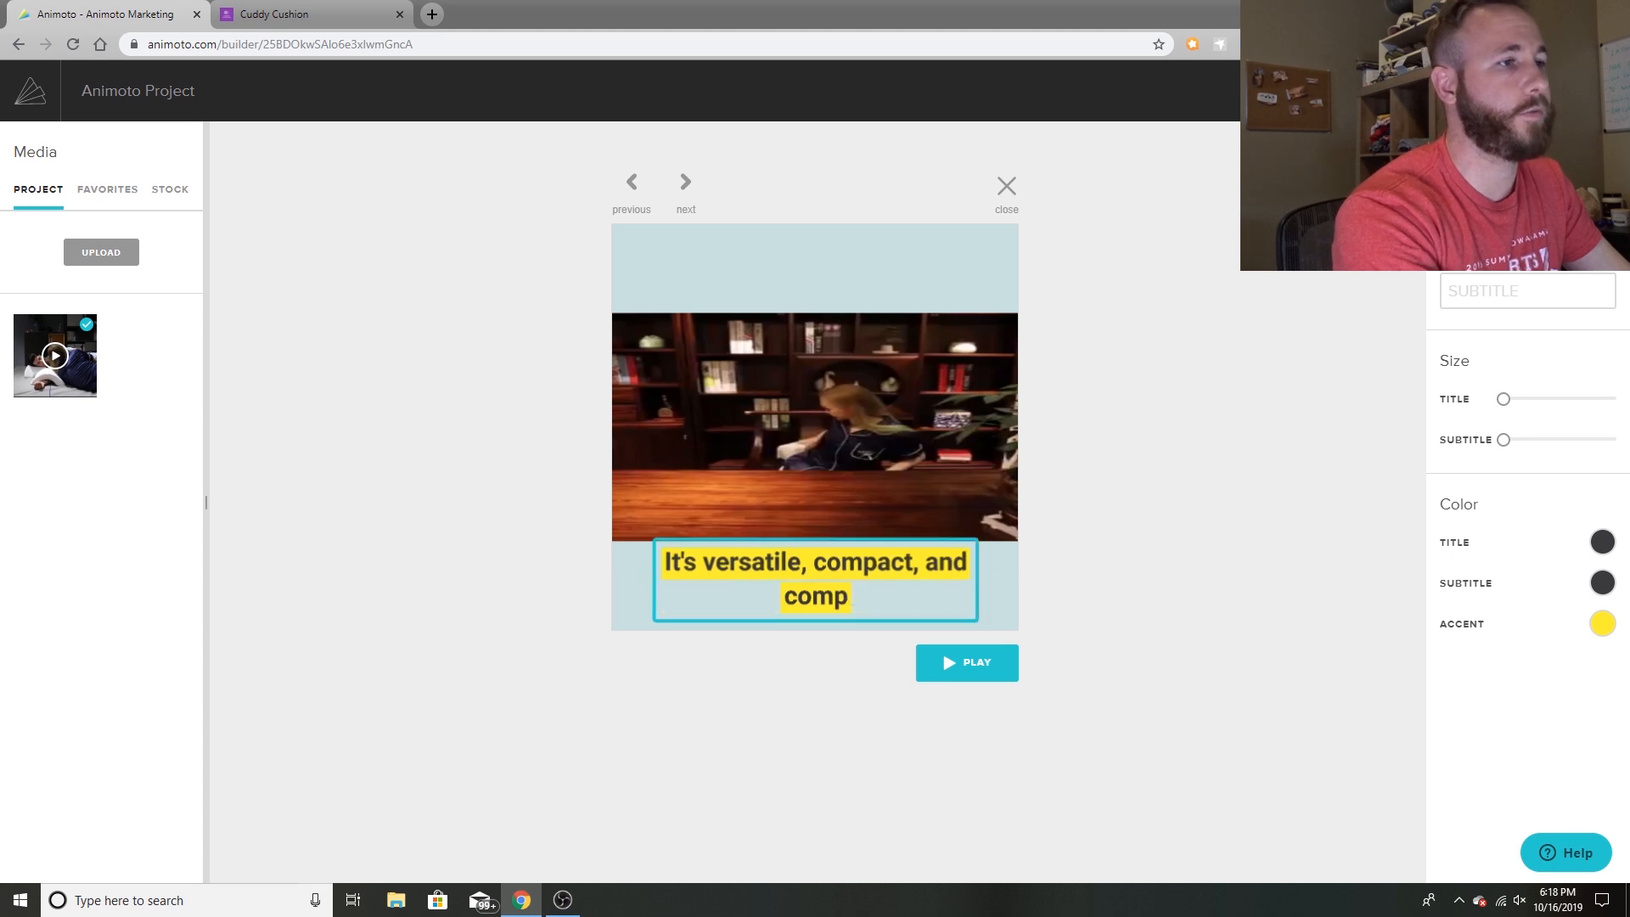
pyautogui.press('BackSpace')
pyautogui.write('fortable')
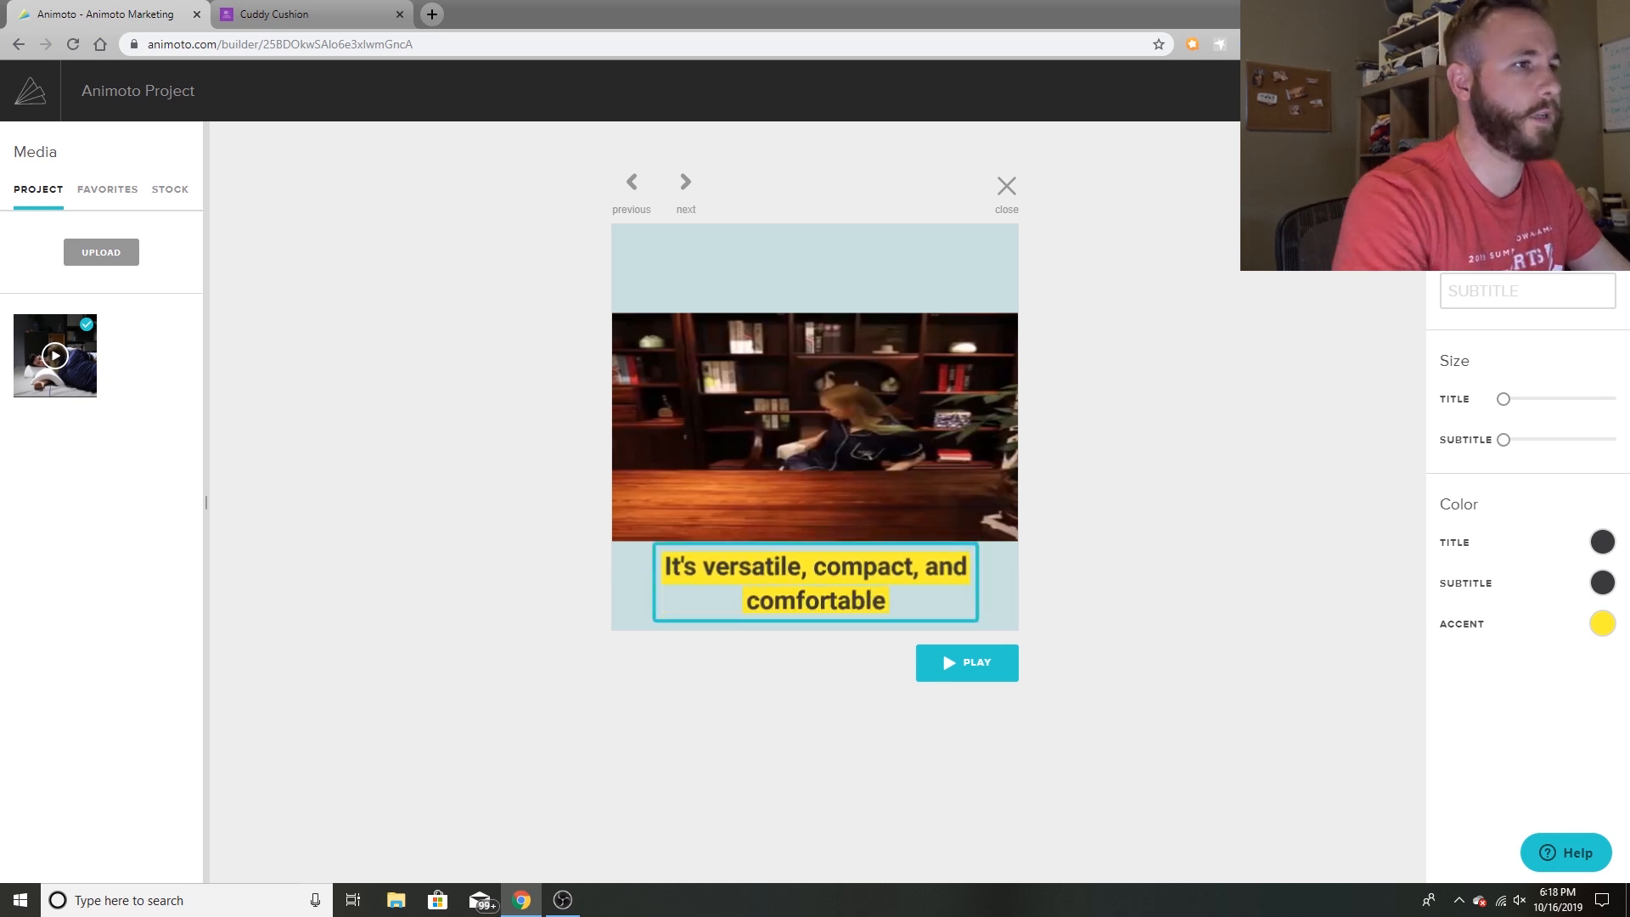
# Capitalize the sixth block's title as "It's Versatile, Compact, And Comfortable" and return to the storyboard.
pyautogui.press('BackSpace')
pyautogui.write('V')
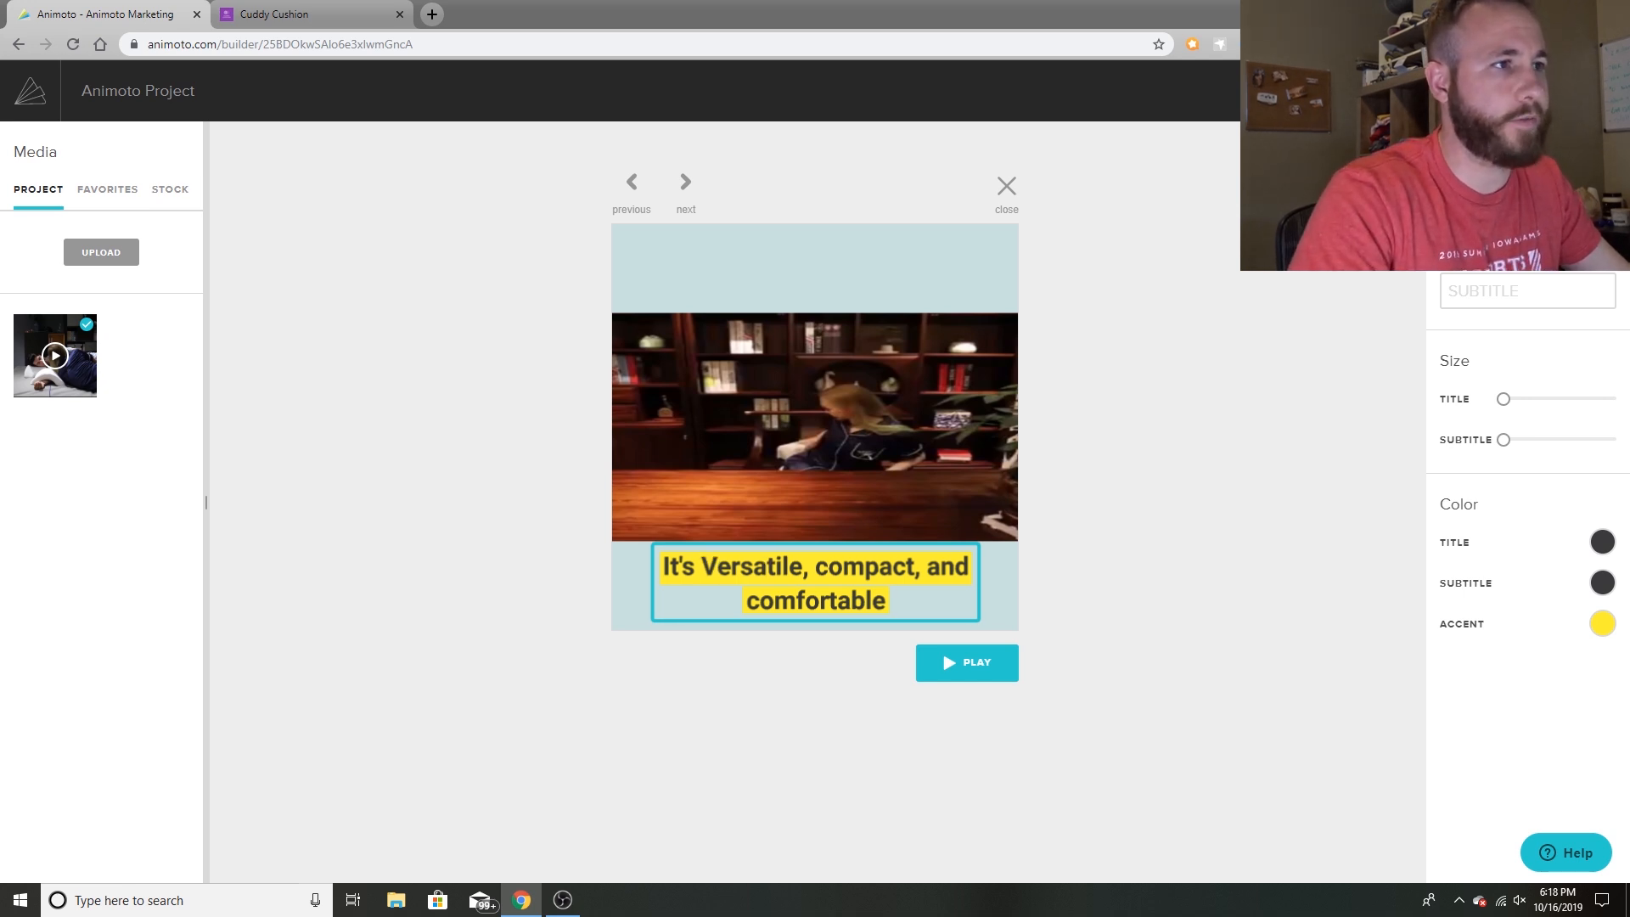
pyautogui.press('BackSpace')
pyautogui.write('C')
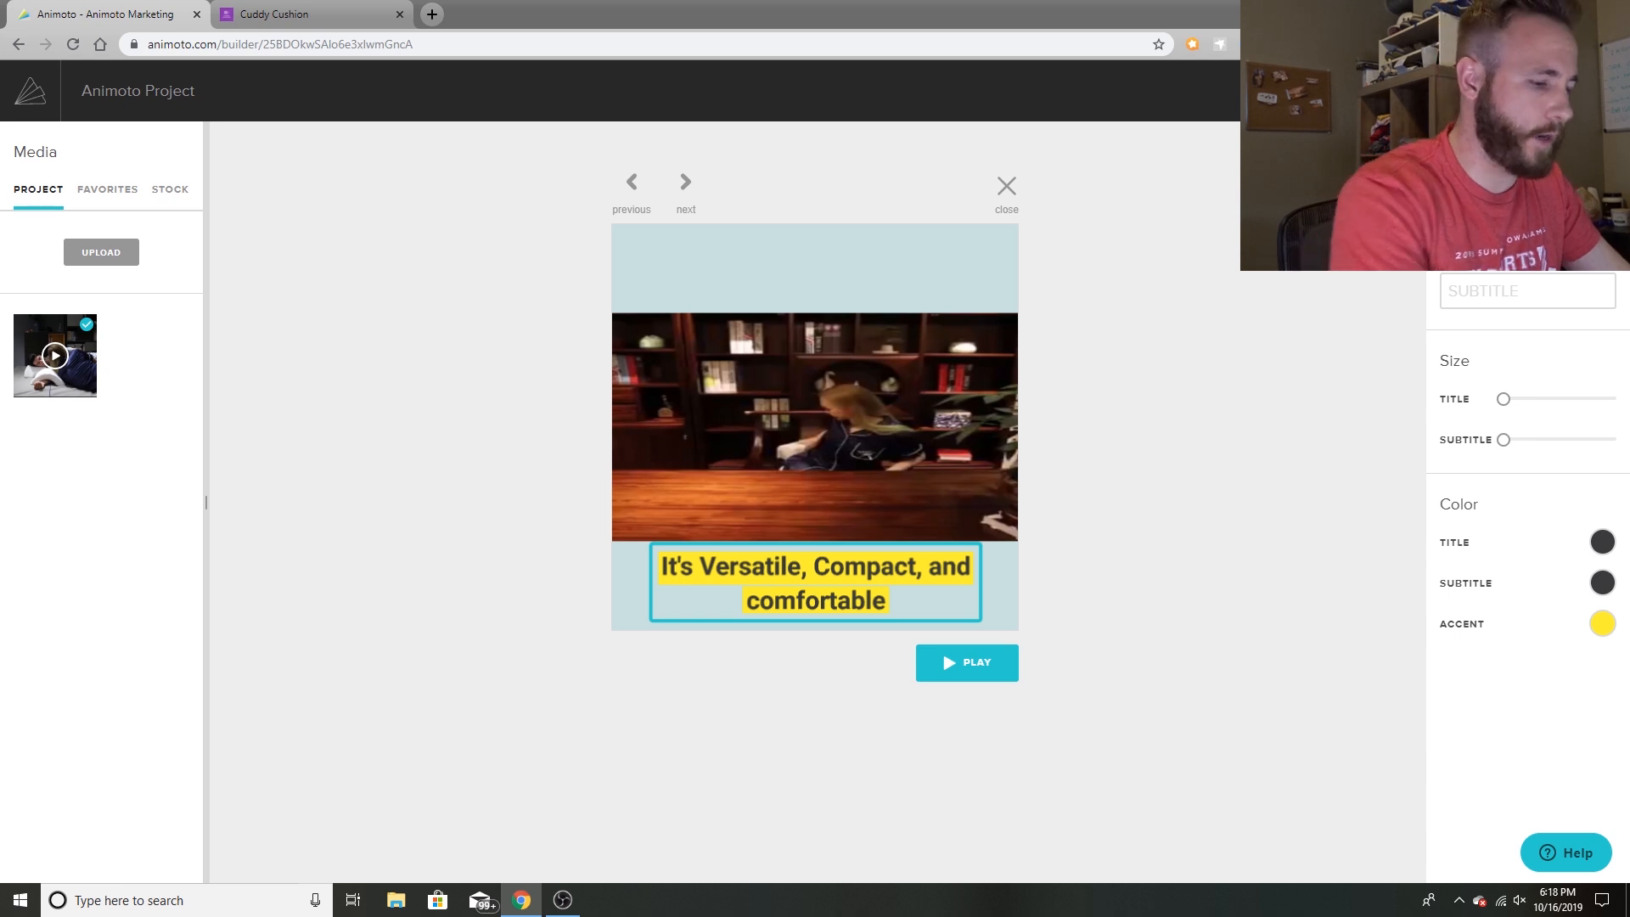
pyautogui.press('BackSpace')
pyautogui.write('A')
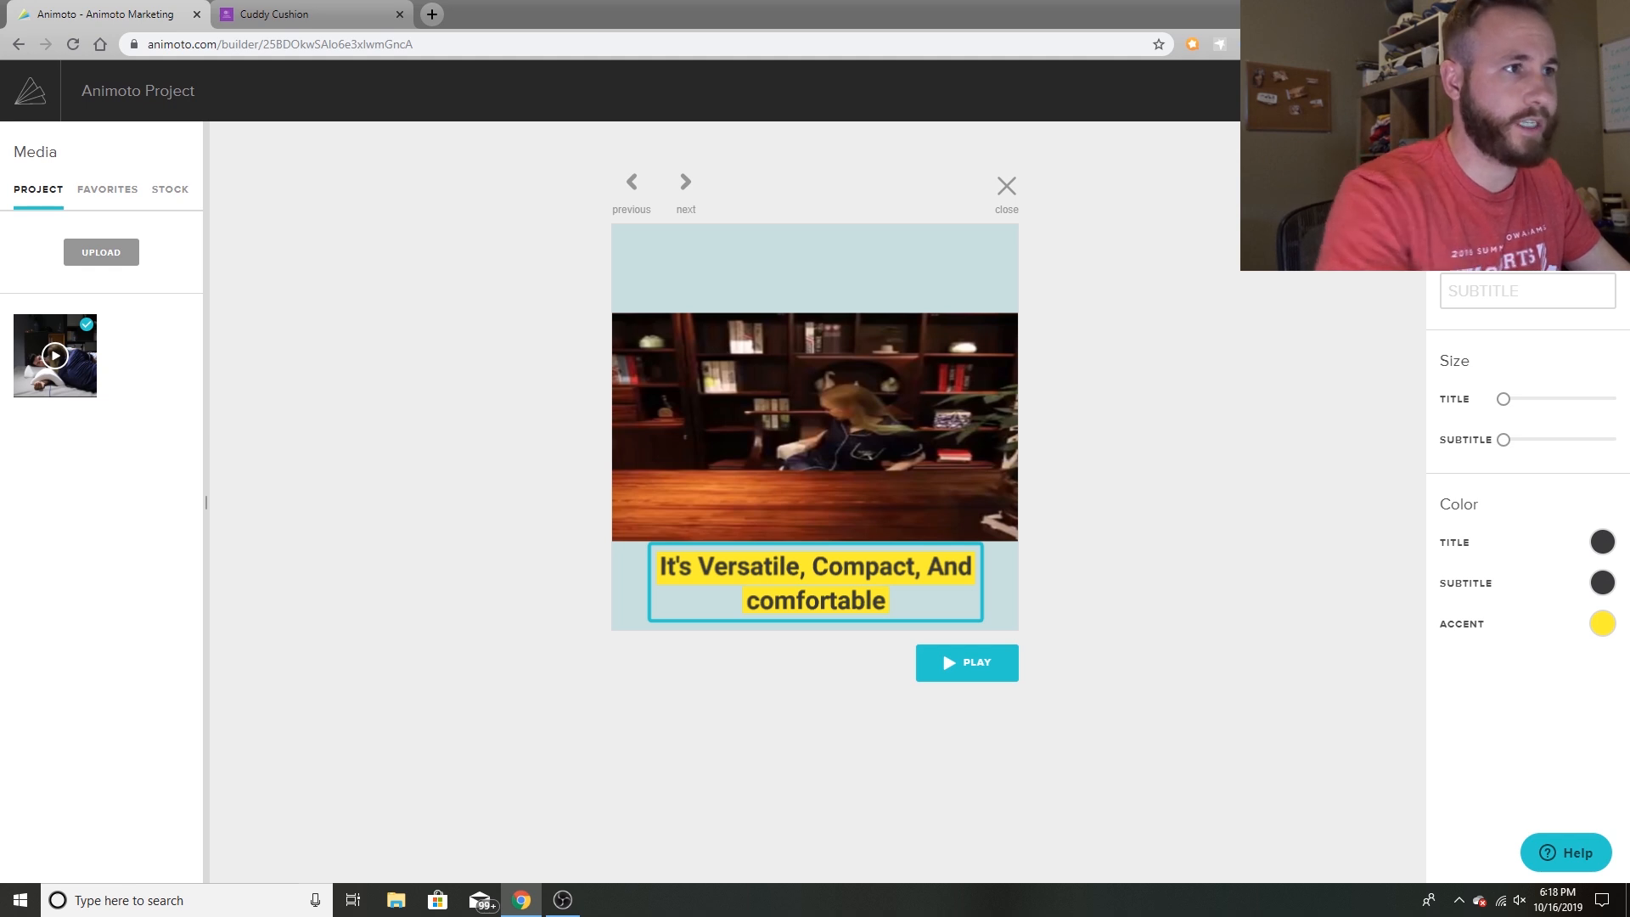
pyautogui.press('BackSpace')
pyautogui.write('C')
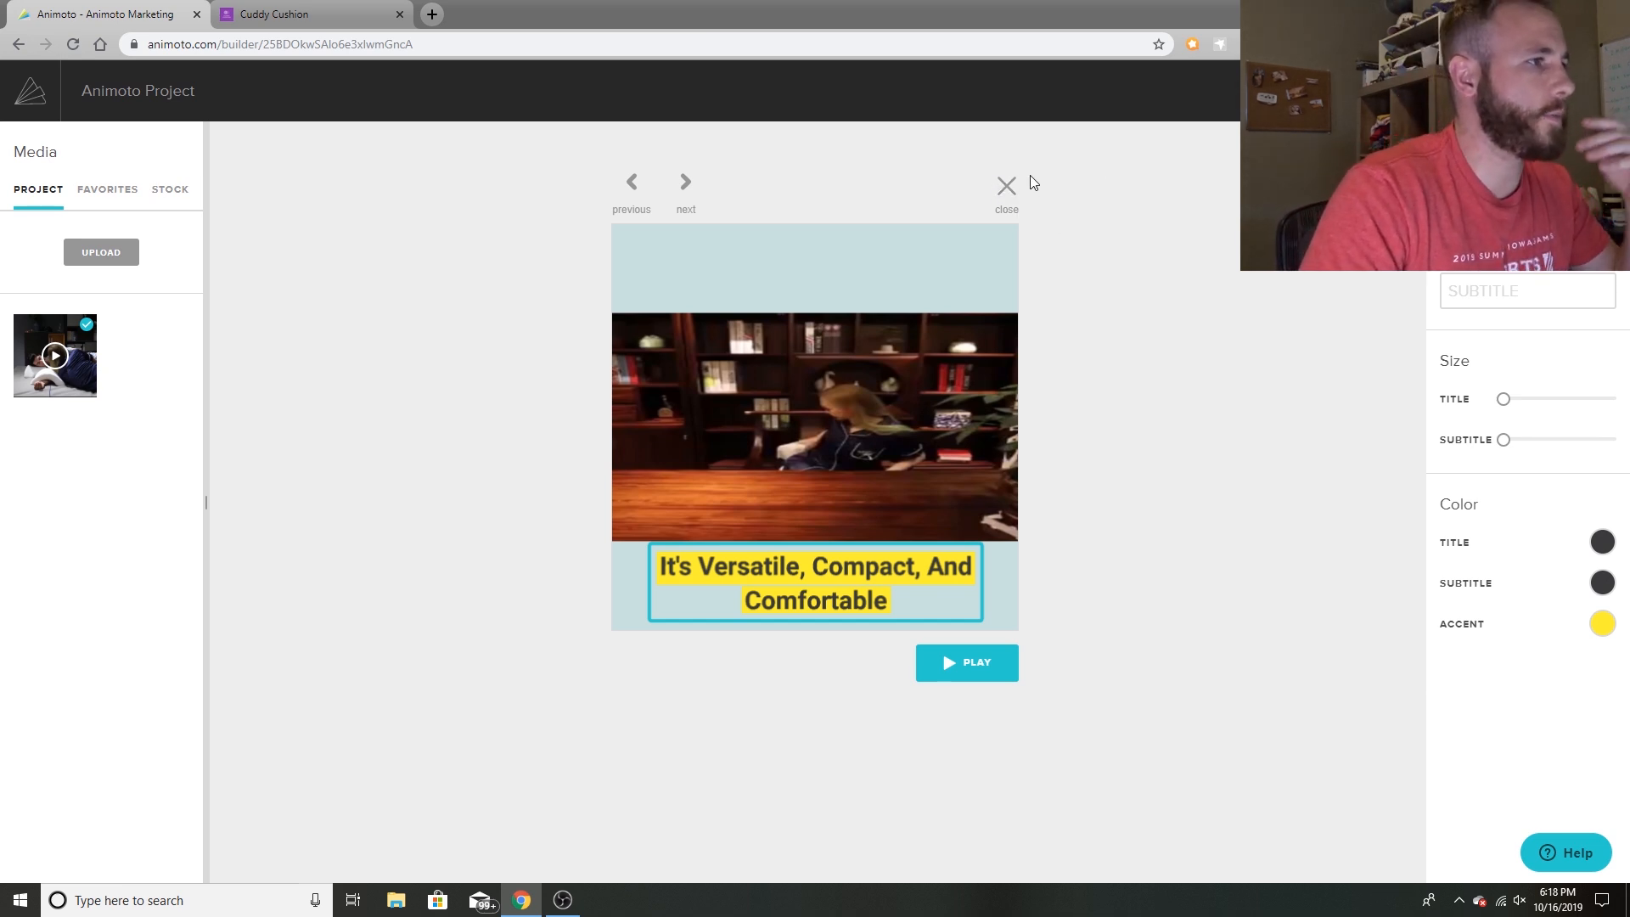
pyautogui.click(1010, 189)
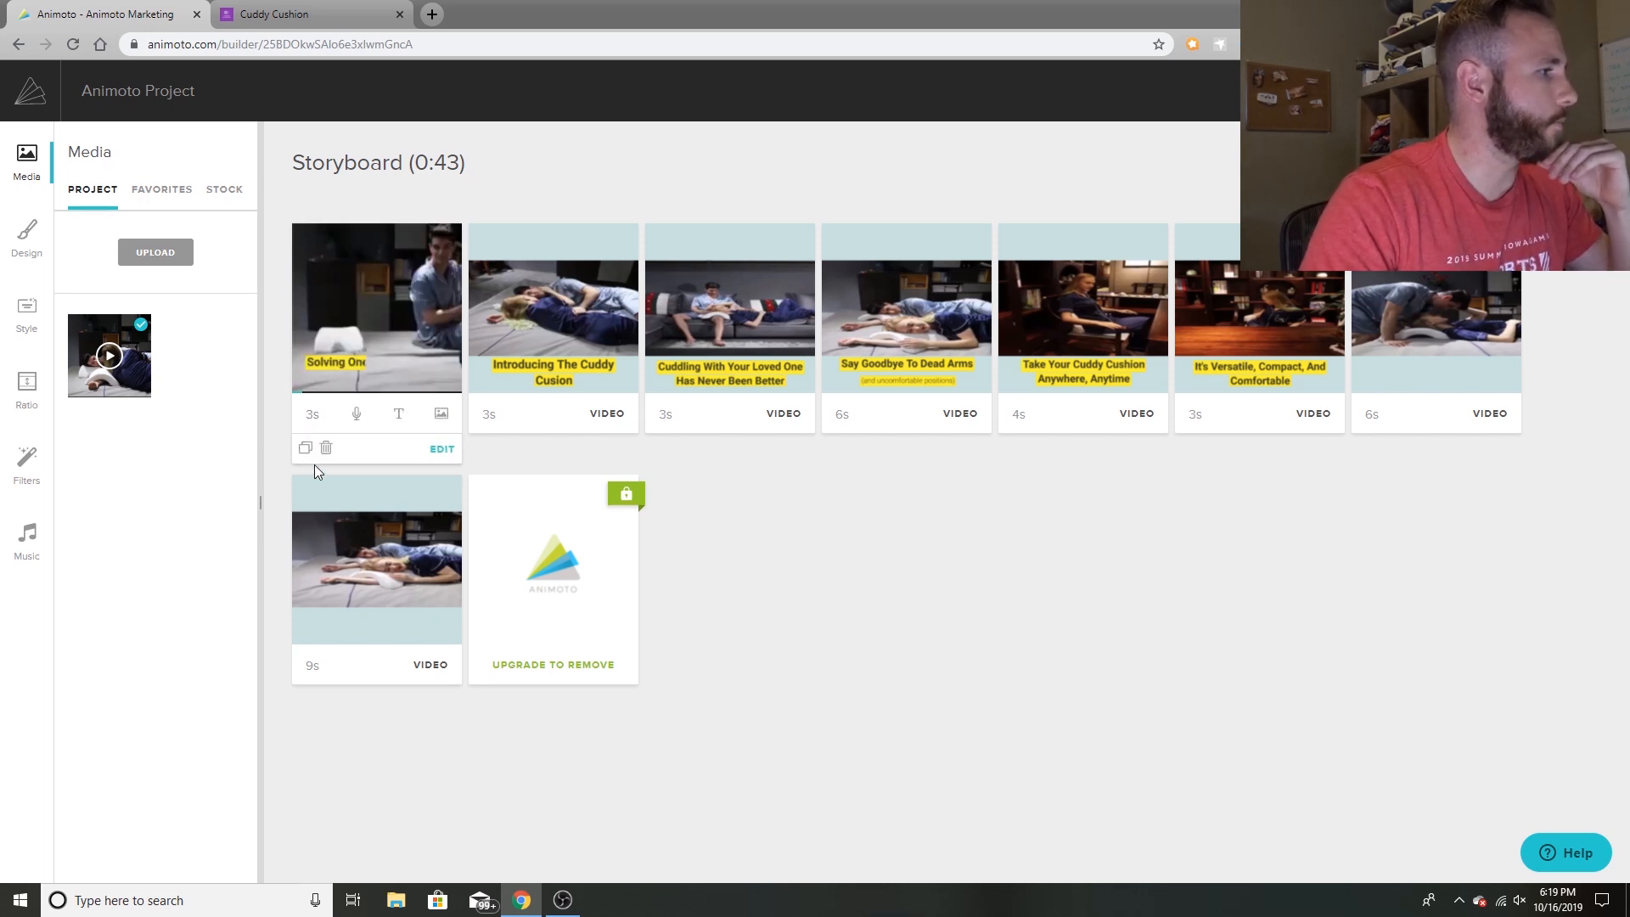
pyautogui.moveTo(416, 346)
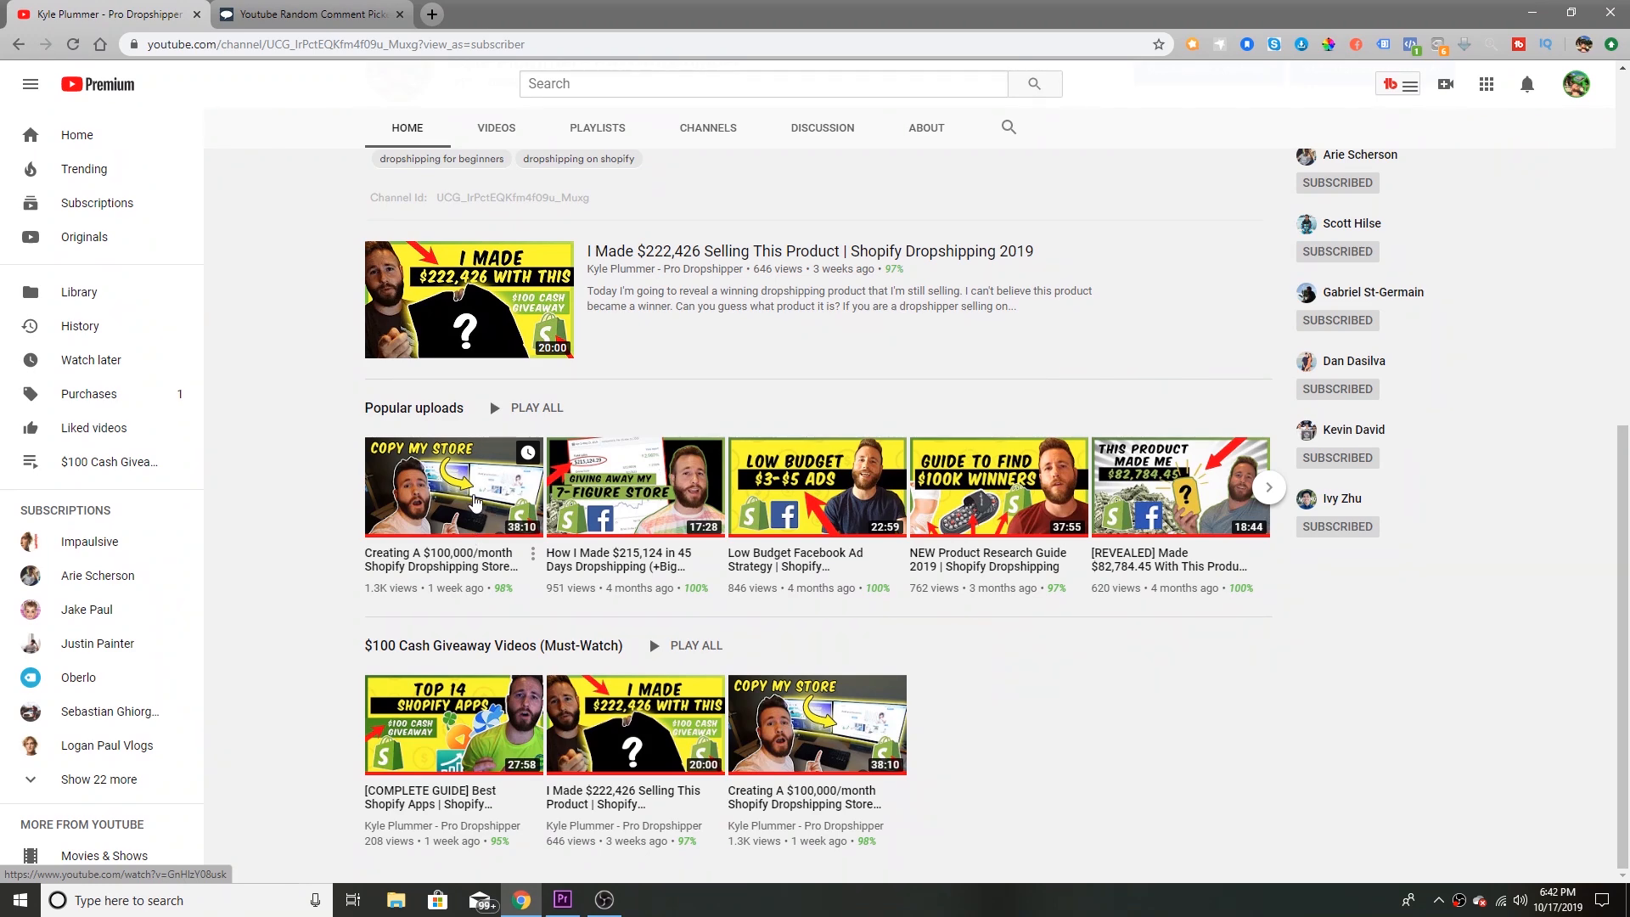
# On YouTube, open "Creating A $100,000/month Shopify Dropshipping Store LIVE" from the popular uploads, pause it, and copy its URL.
pyautogui.click(474, 506)
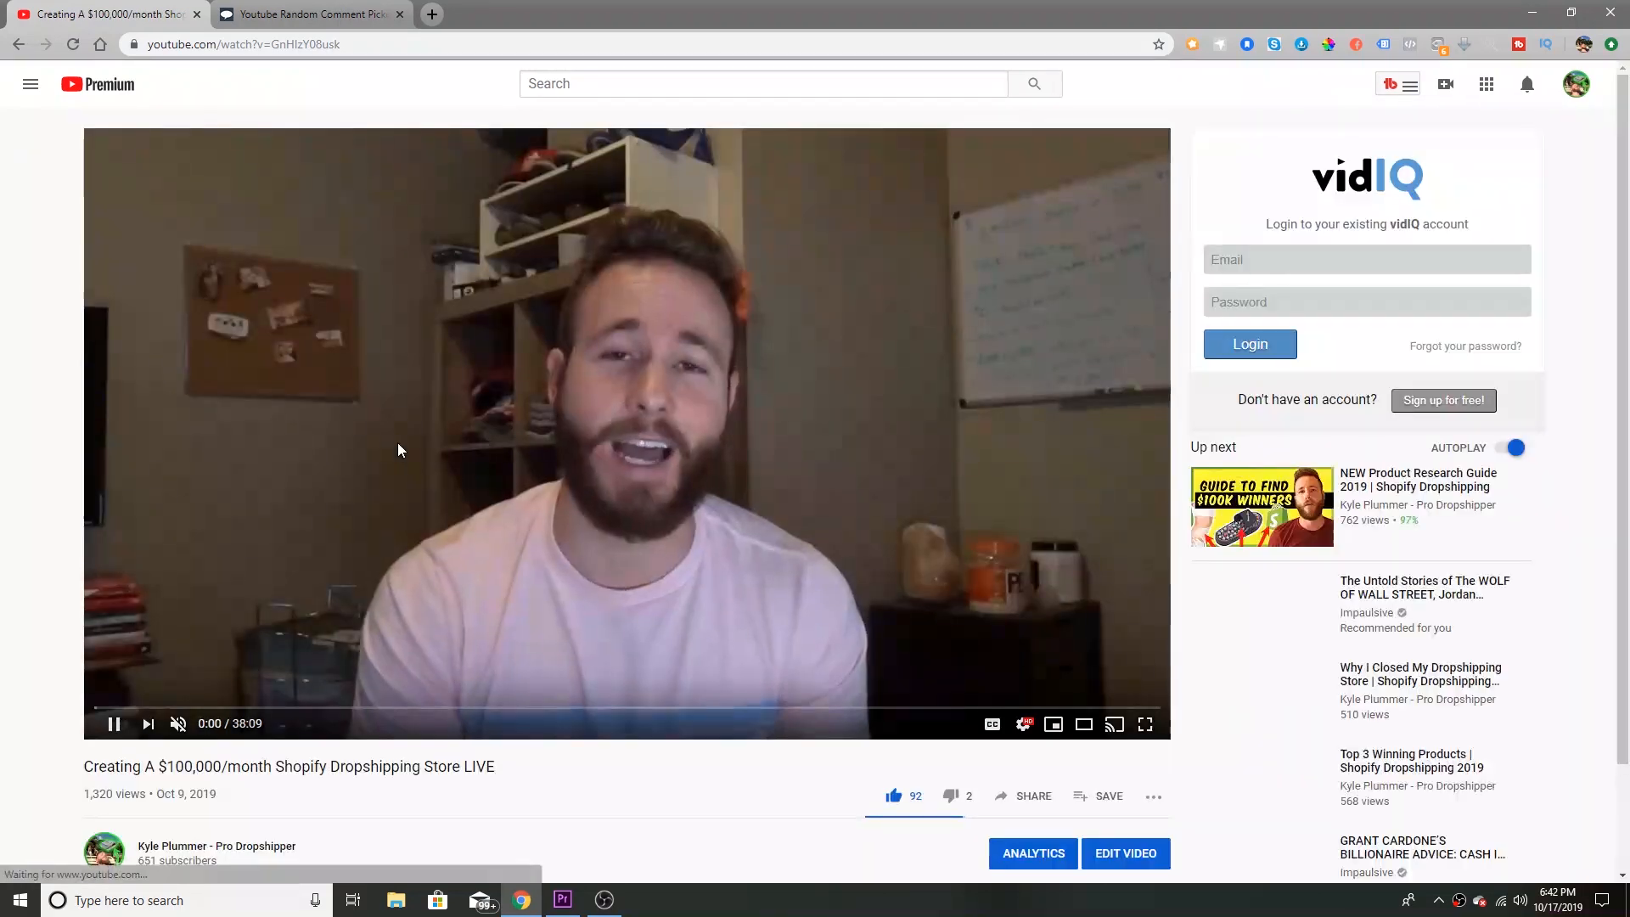
pyautogui.click(397, 442)
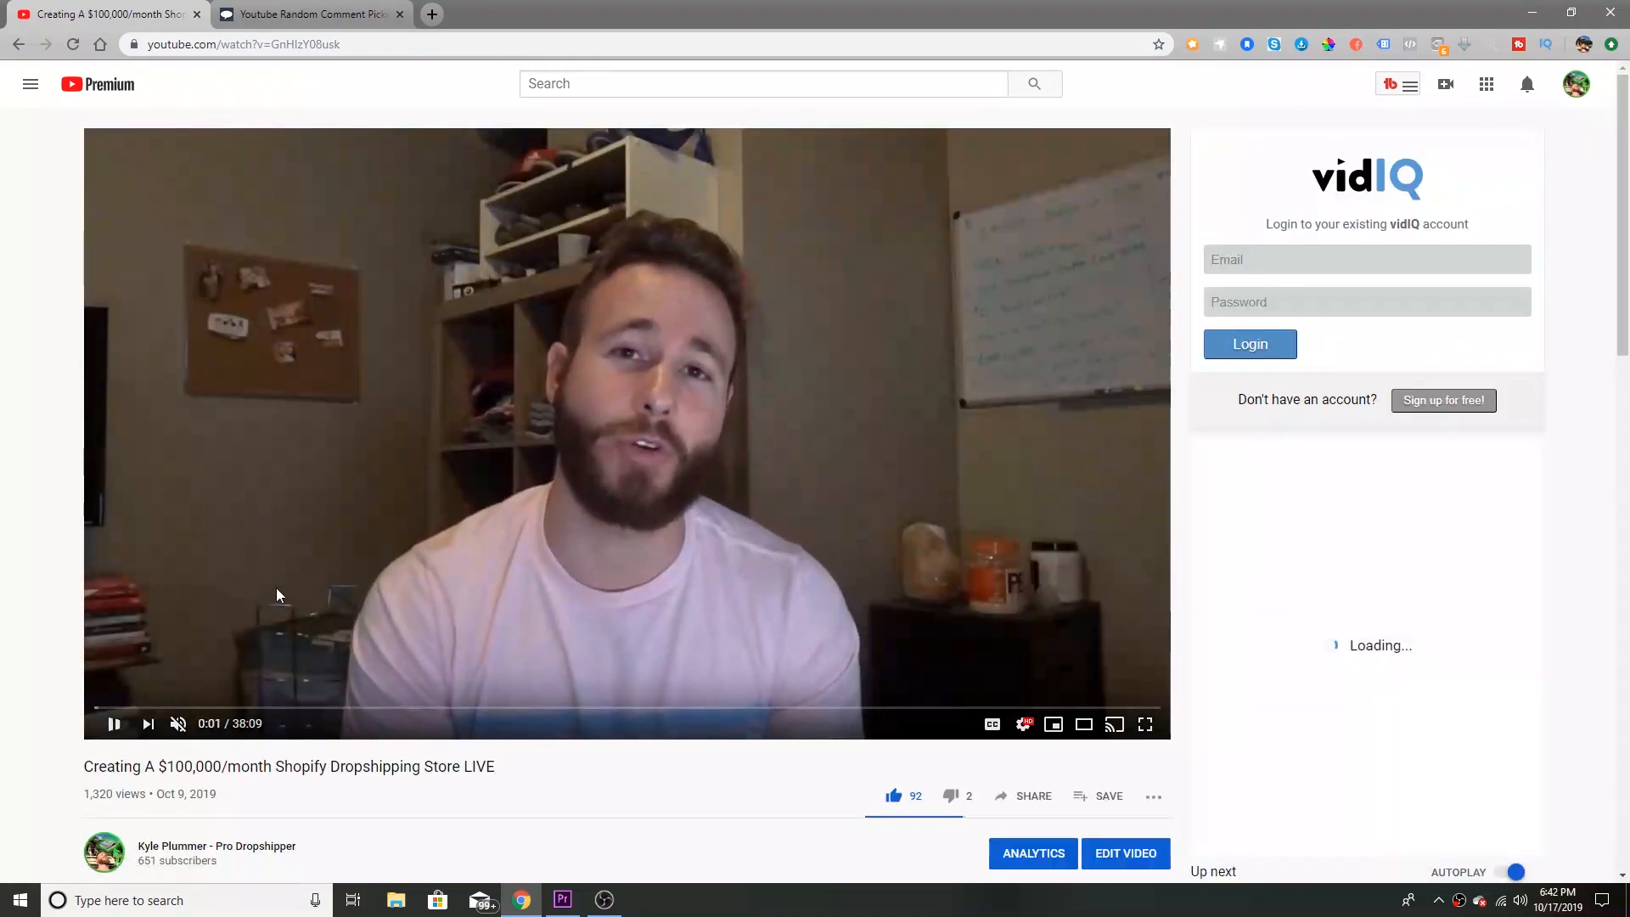
pyautogui.scroll(-4, 312, 543)
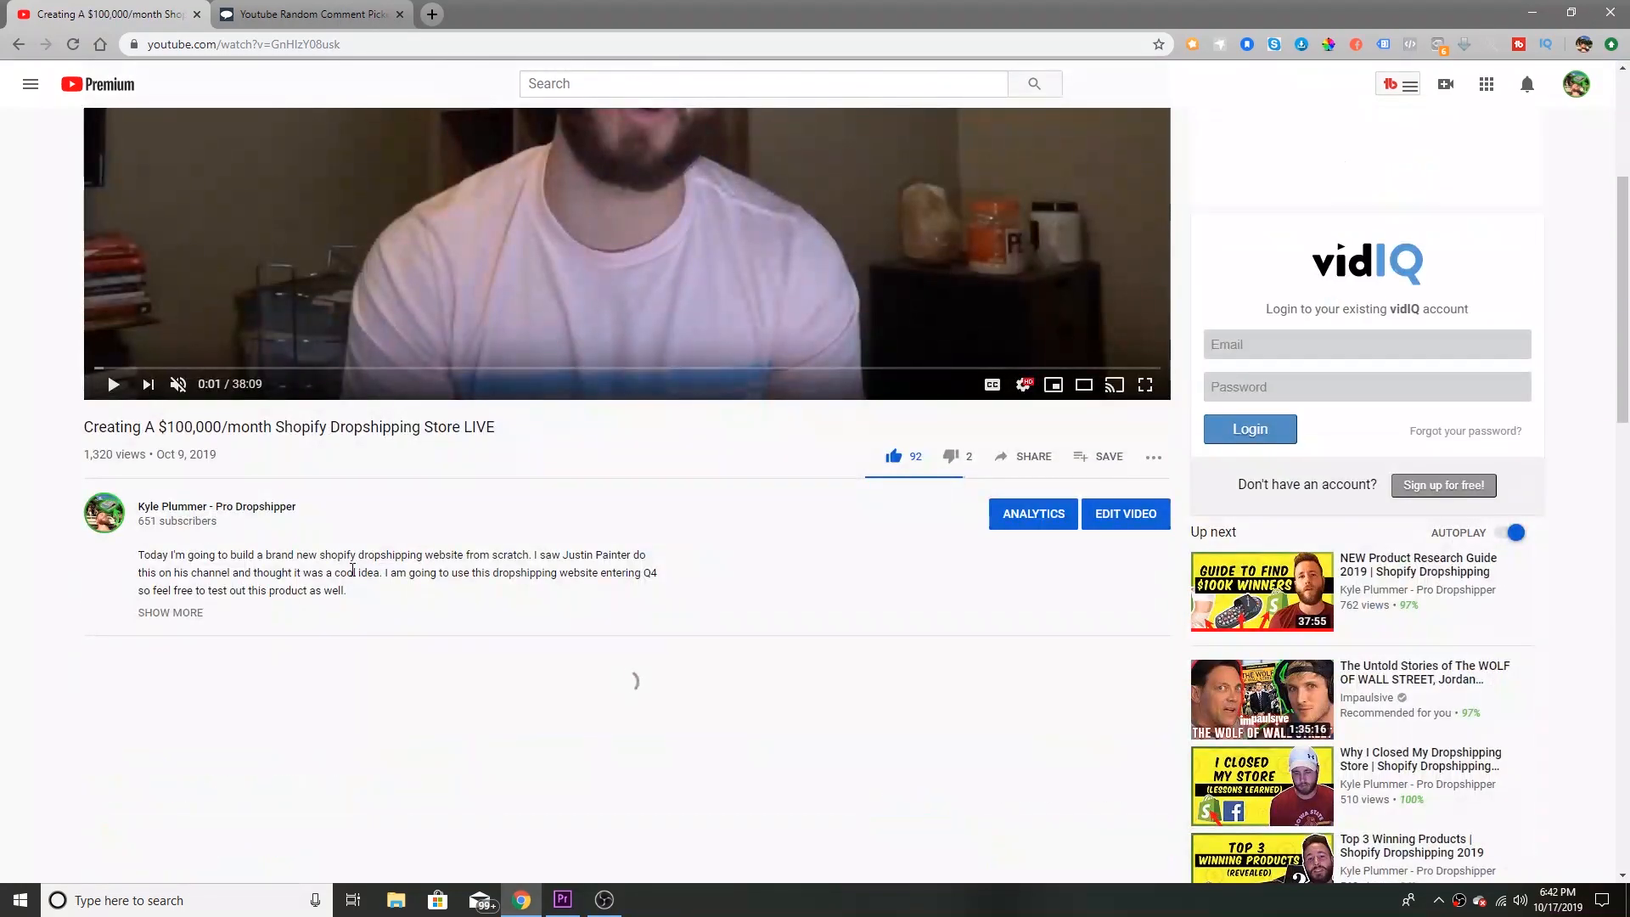
pyautogui.scroll(4, 354, 544)
pyautogui.click(391, 48)
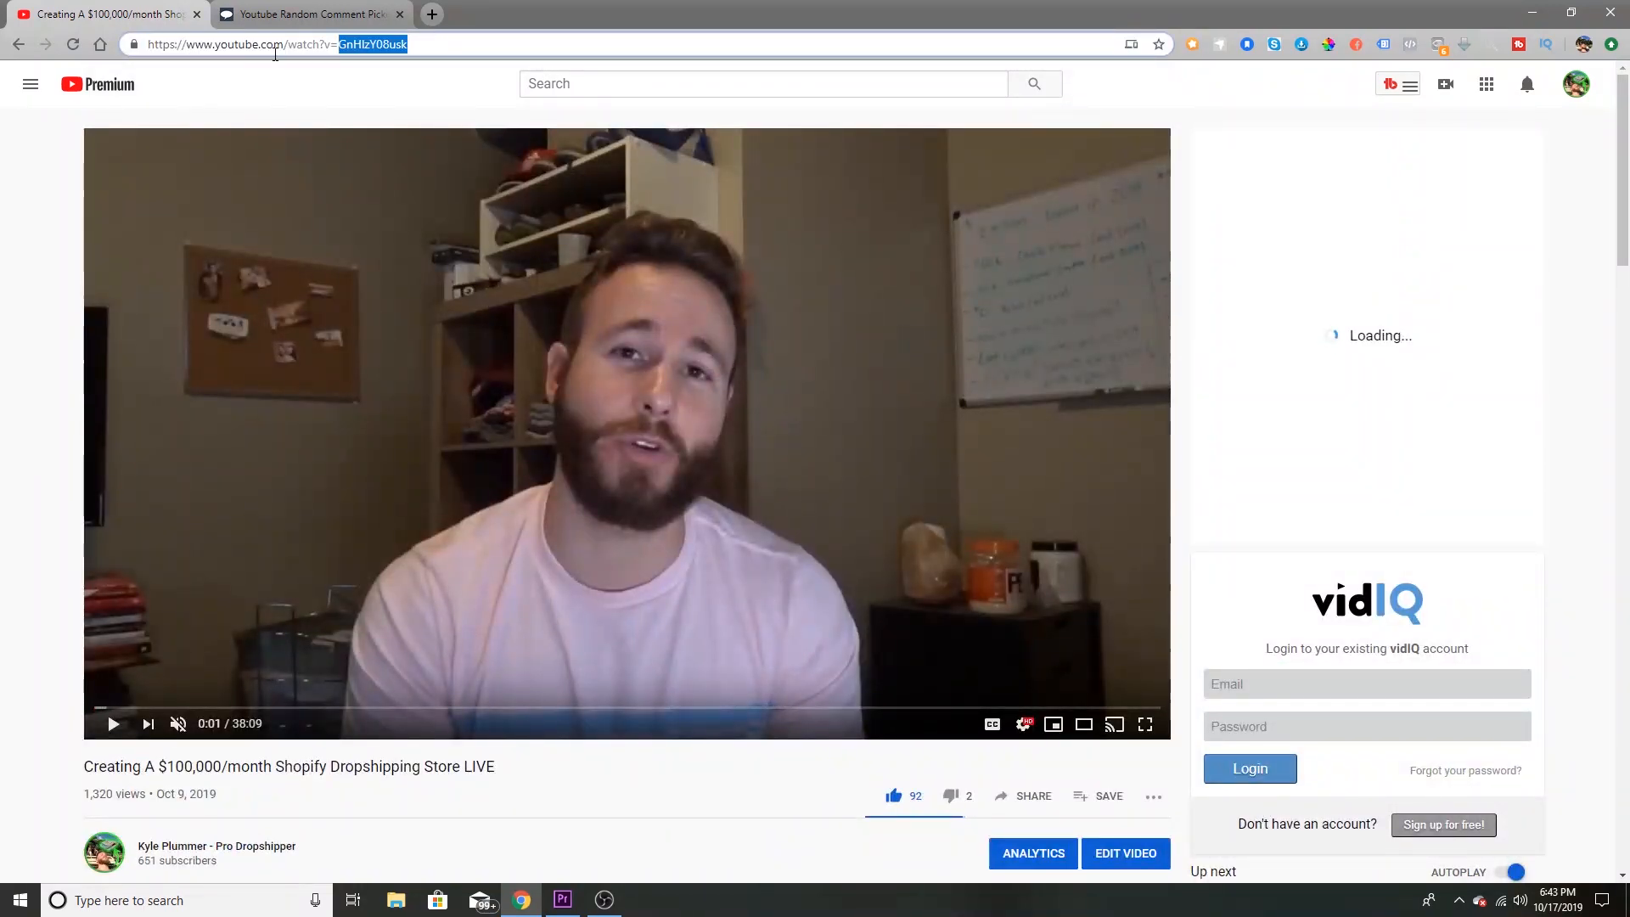
# Switch to Comment Picker, paste the copied video URL as the YouTube video URL, and get the video's comments.
pyautogui.click(295, 19)
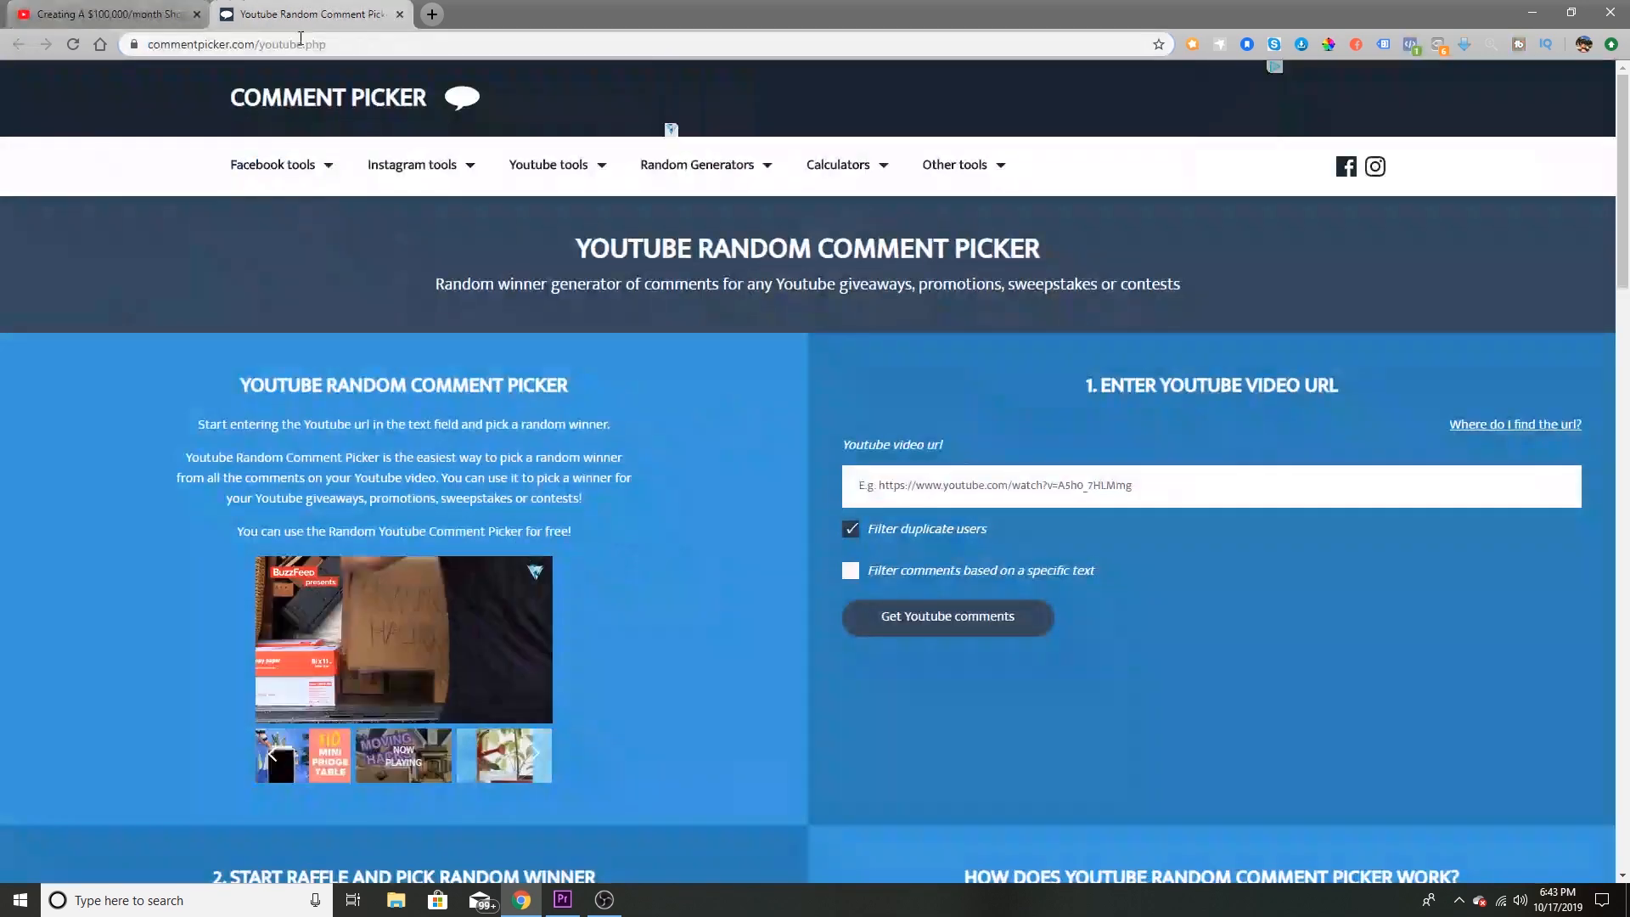
pyautogui.click(980, 485)
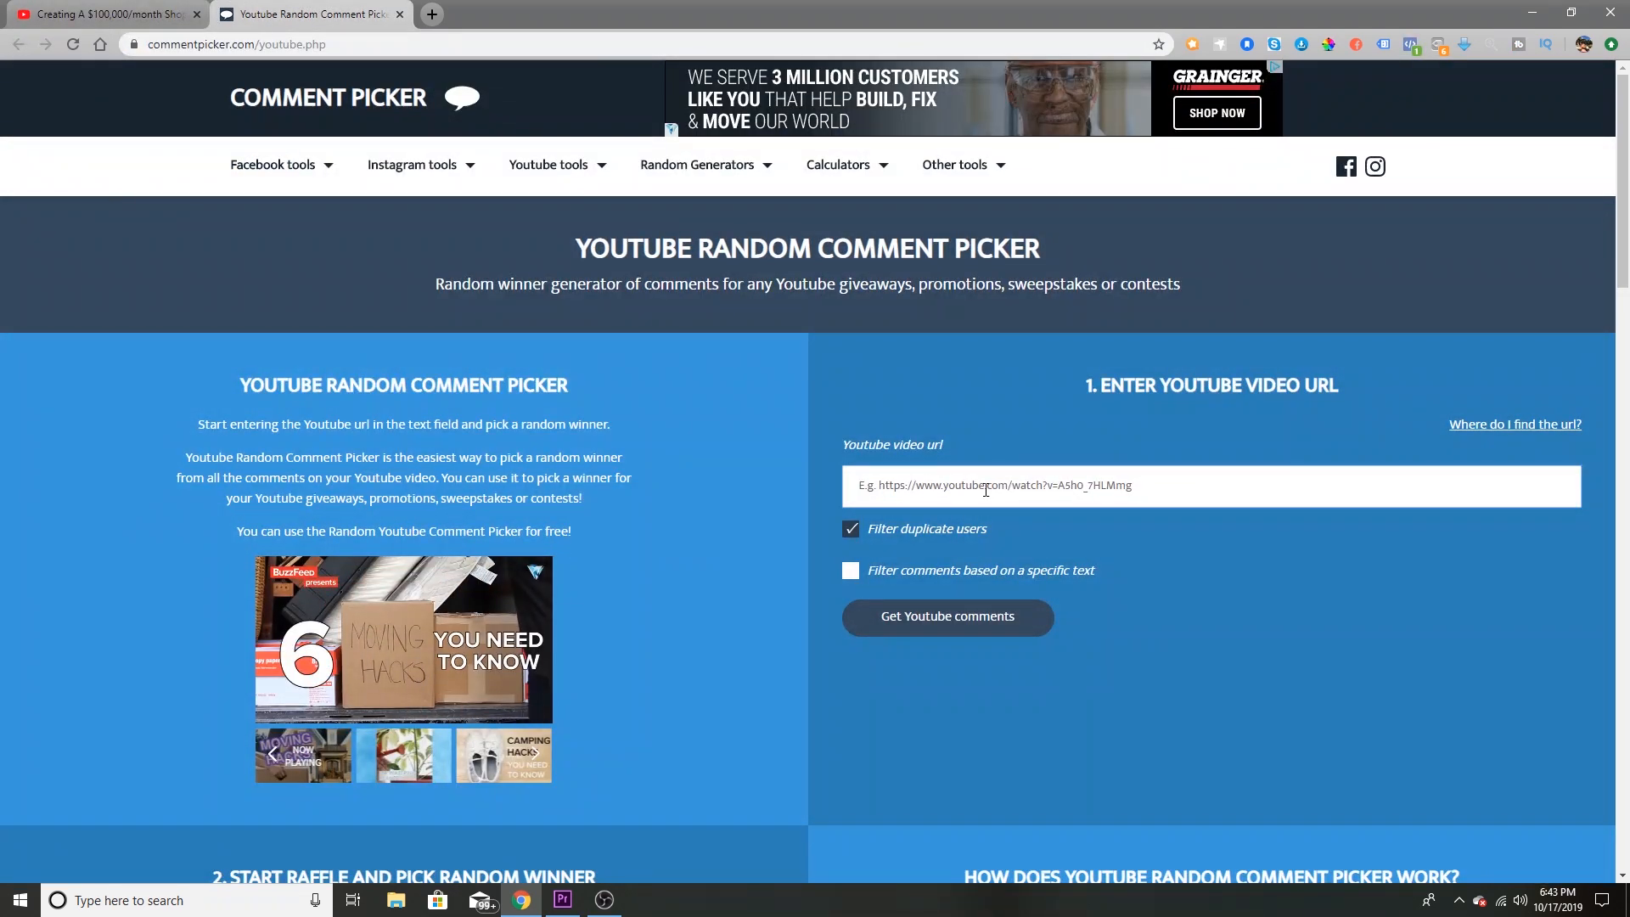
pyautogui.click(1001, 616)
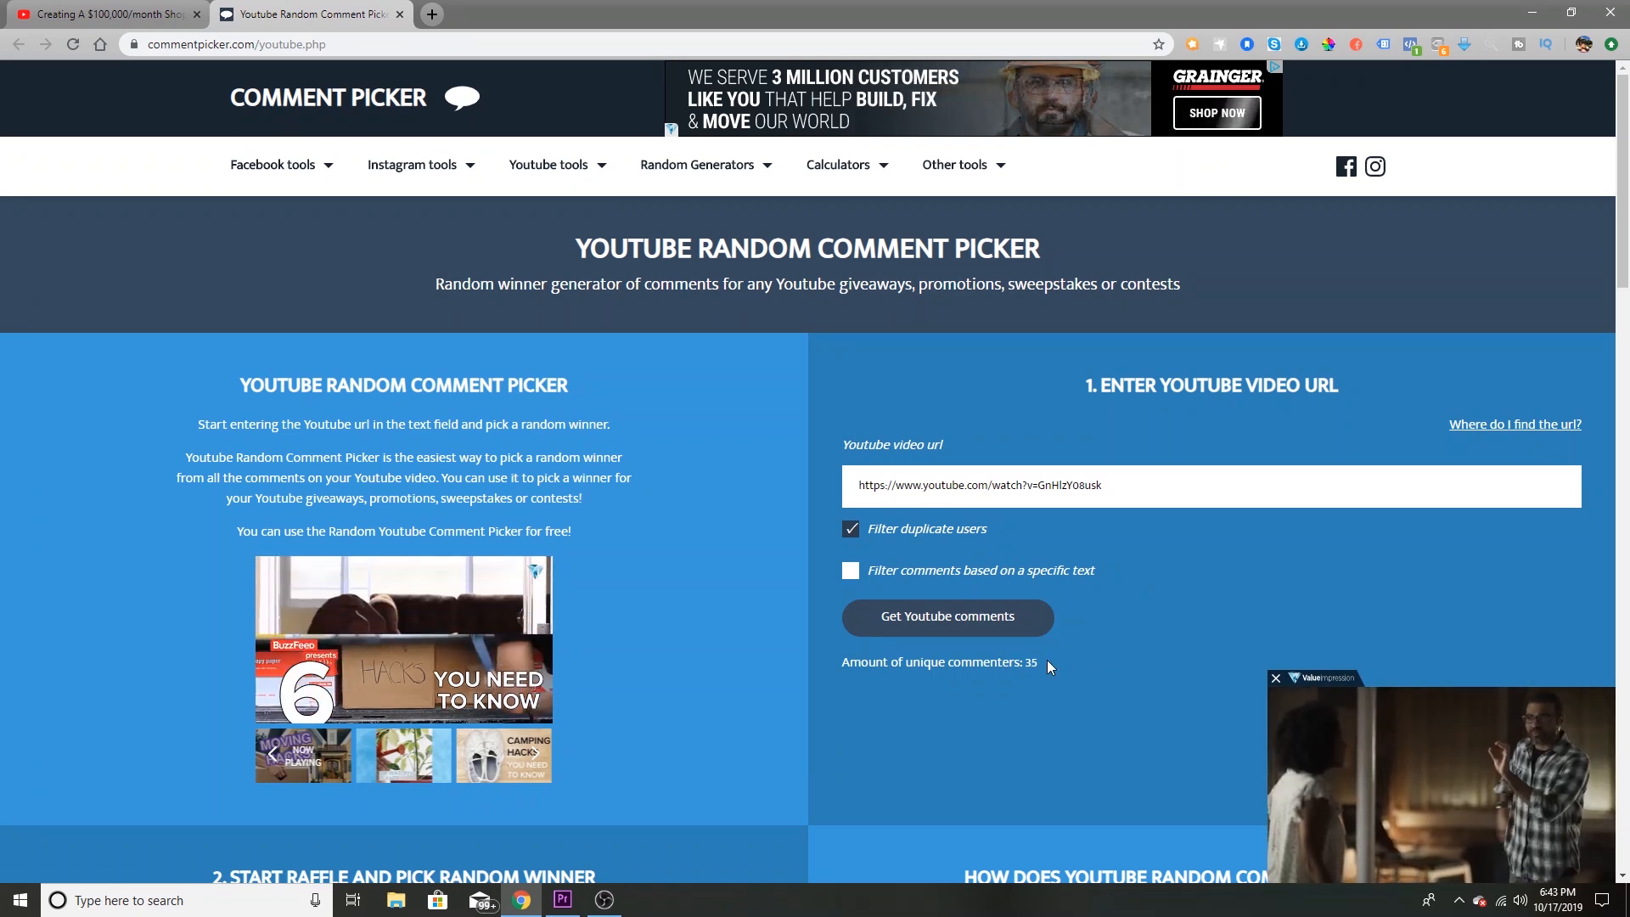
# Start the raffle to pick a random winner from the video's commenters.
pyautogui.moveTo(1041, 664); pyautogui.dragTo(1021, 668)
pyautogui.scroll(-7, 1022, 680)
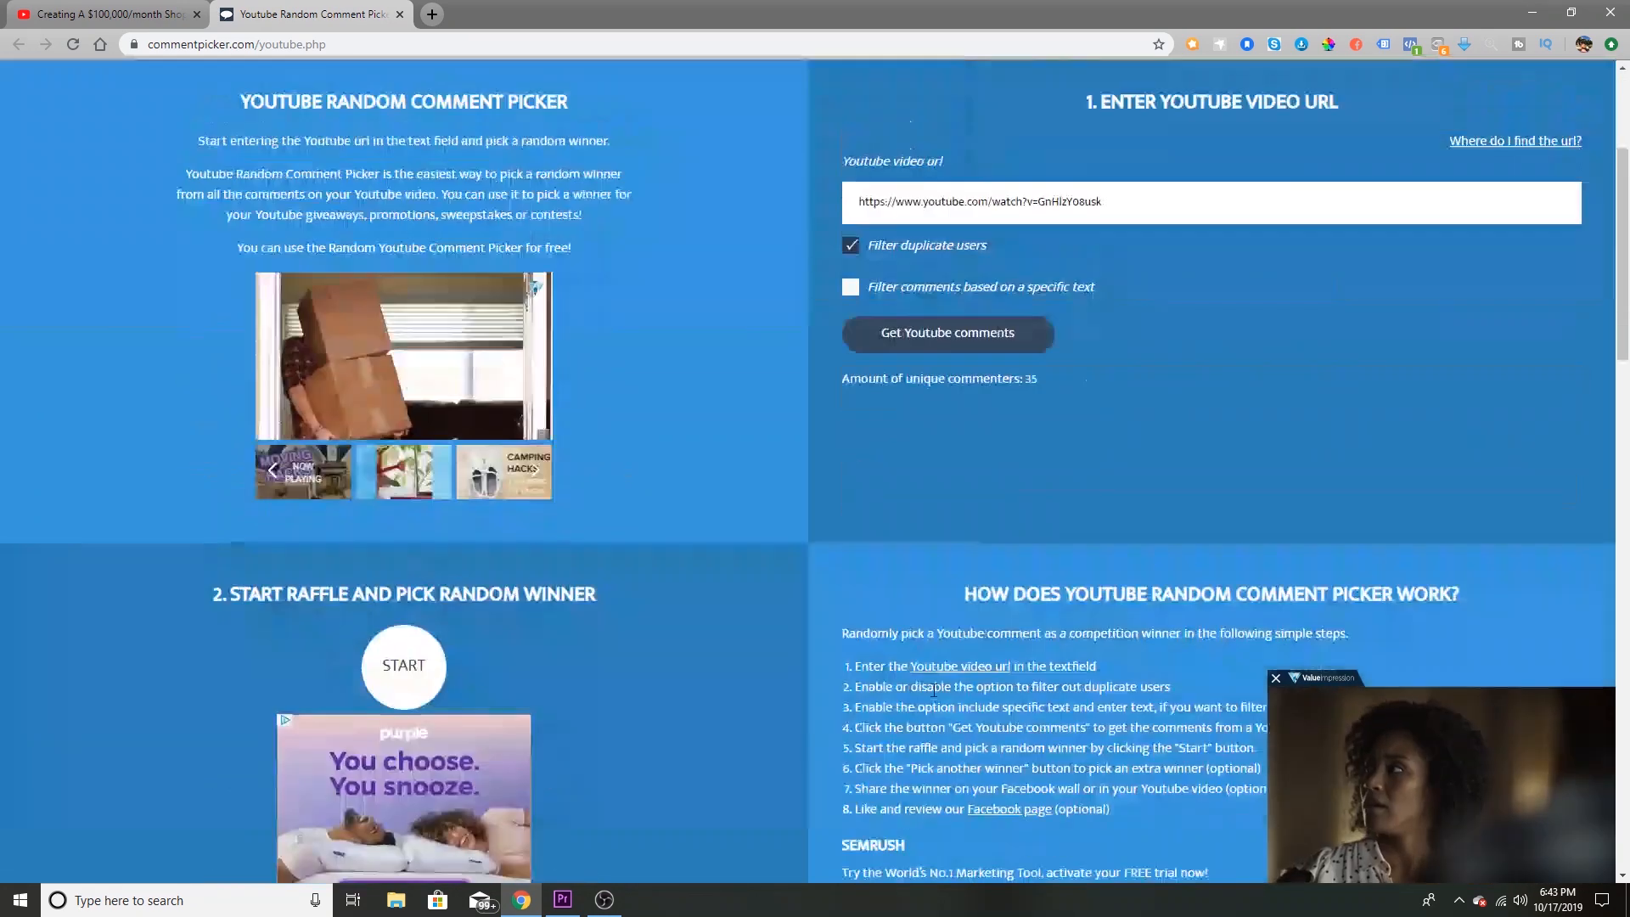
pyautogui.click(429, 382)
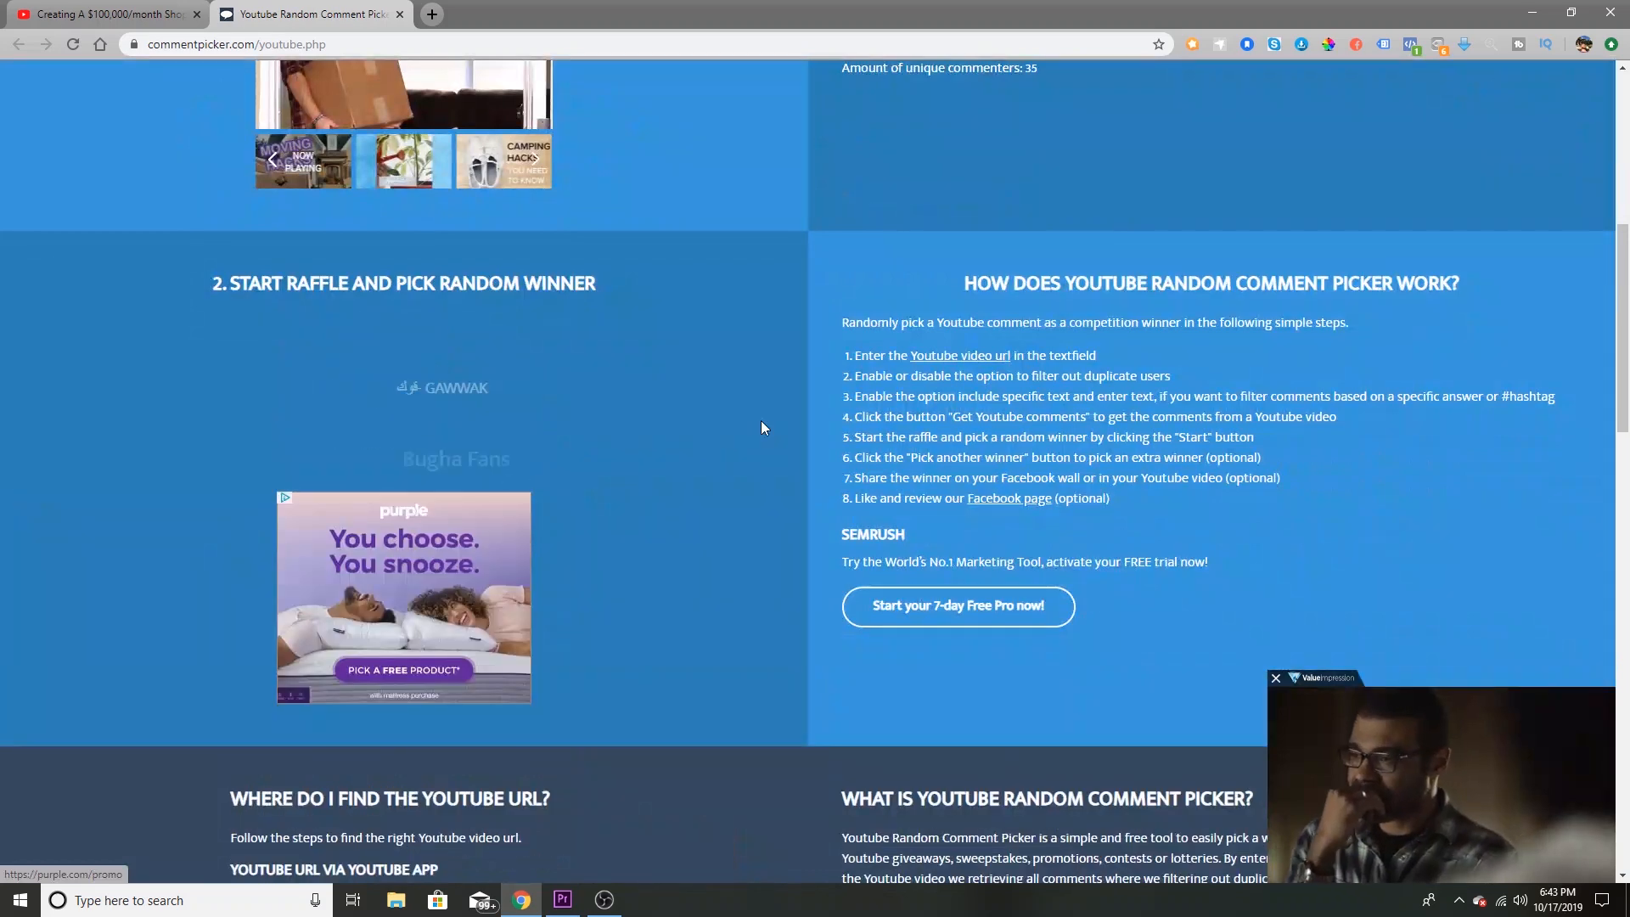